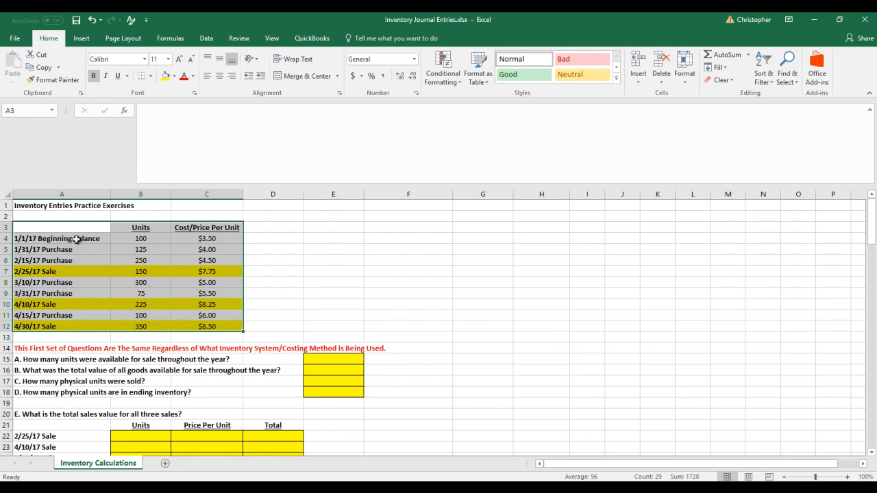
Review the beginning balance, the purchase rows, and the prices per unit of the three highlighted sales in the data table
click(76, 241)
drag(72, 248, 58, 293)
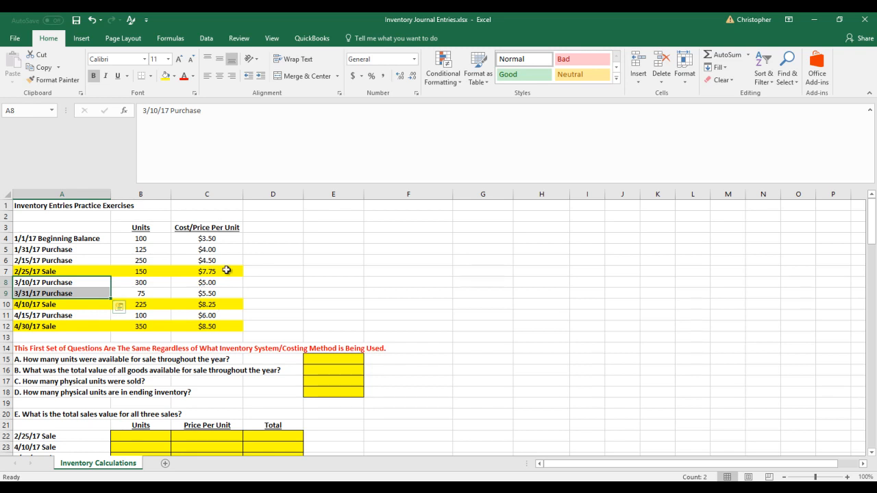
click(225, 270)
click(228, 305)
click(231, 326)
key(Up)
key(Up)
key(Up)
key(Up)
key(Up)
key(Up)
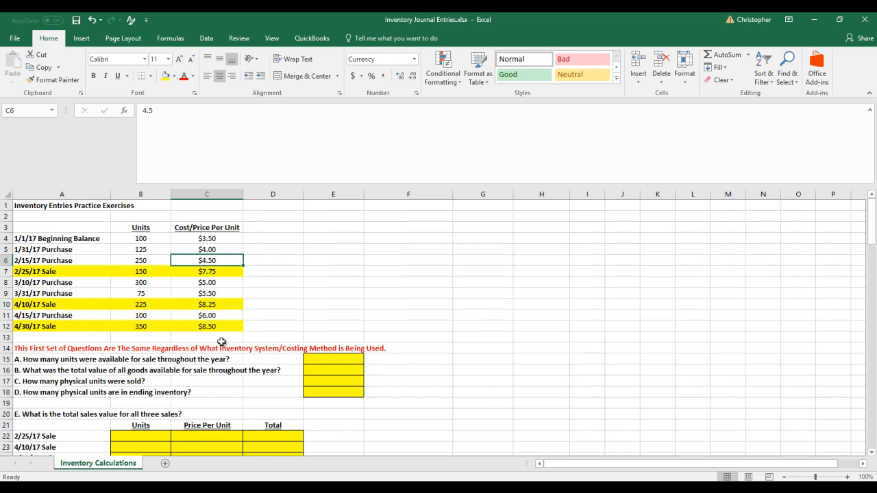
Read through questions A to Q and their answer tables down to the Summary of All Methods
scroll(222, 343, down, 1)
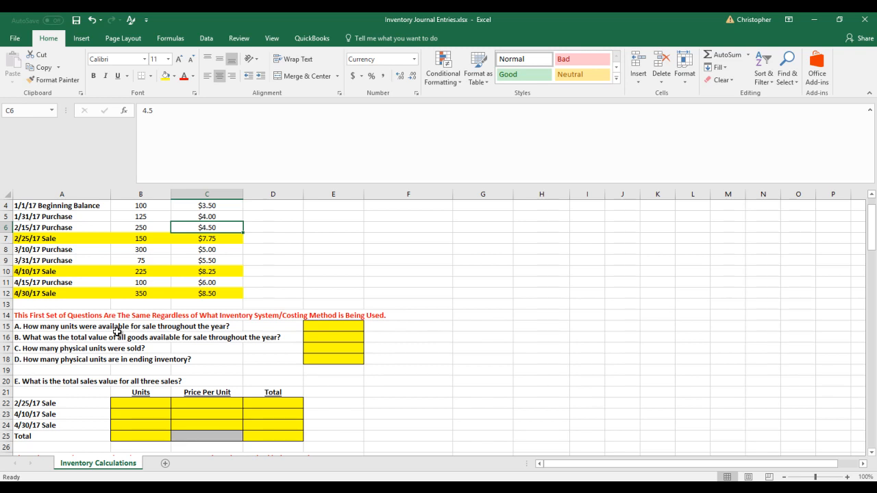
scroll(117, 332, down, 3)
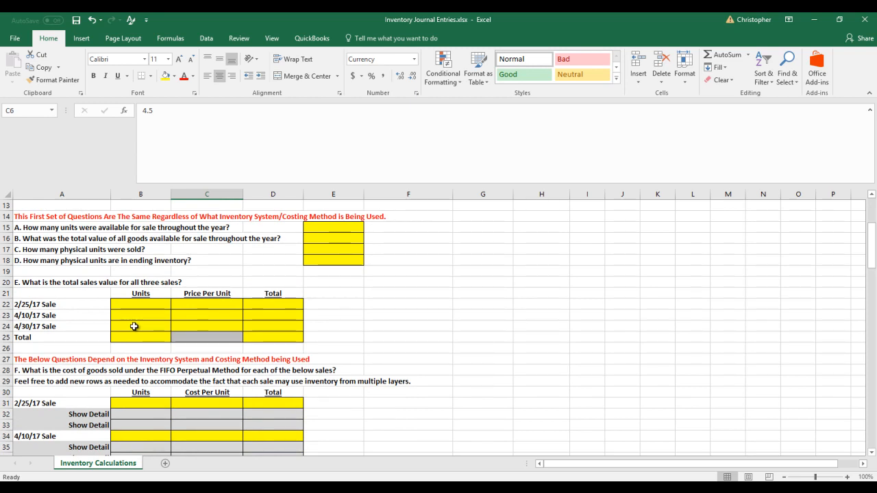
scroll(134, 326, down, 3)
scroll(135, 326, up, 7)
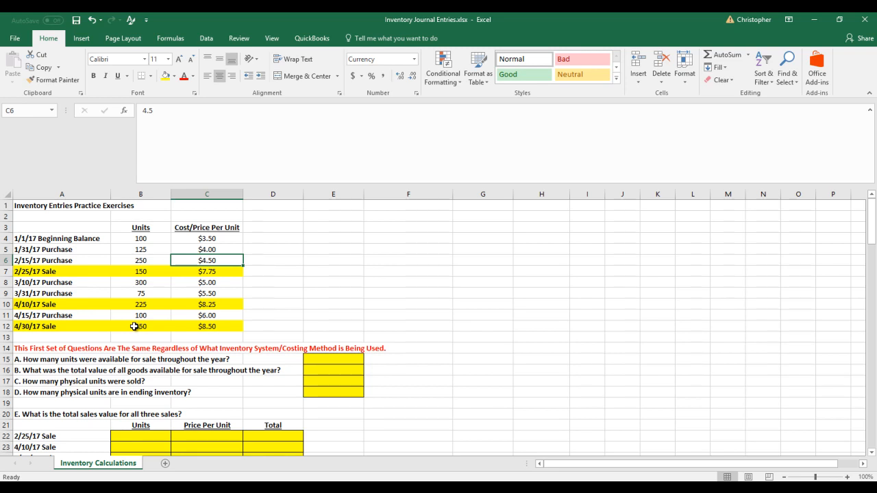
click(63, 340)
scroll(63, 341, down, 1)
scroll(94, 333, up, 1)
scroll(100, 329, down, 3)
scroll(101, 329, down, 10)
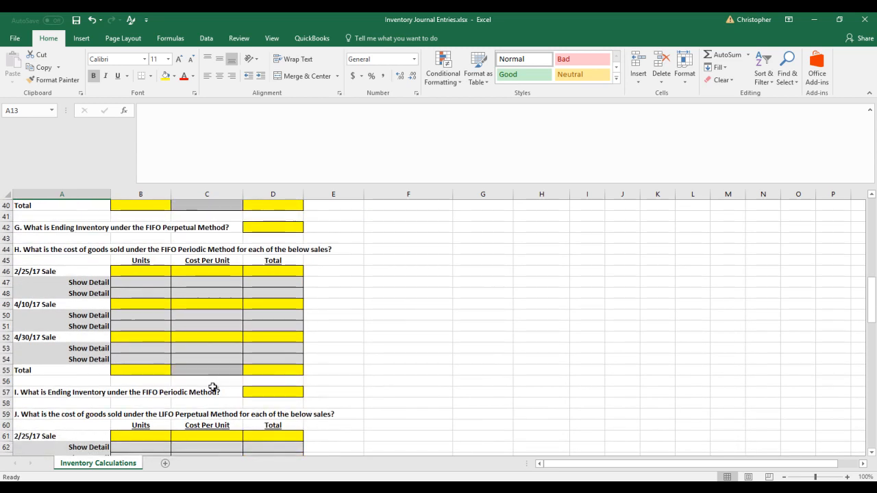
scroll(145, 379, down, 7)
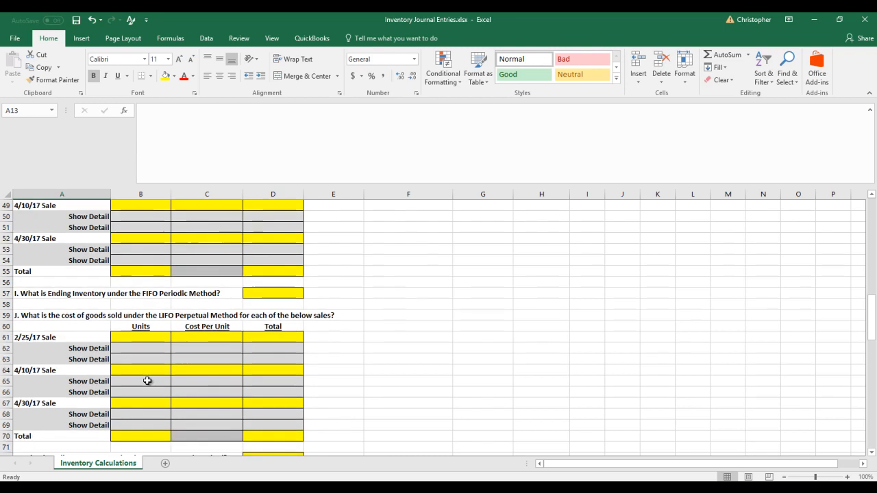
scroll(147, 381, down, 3)
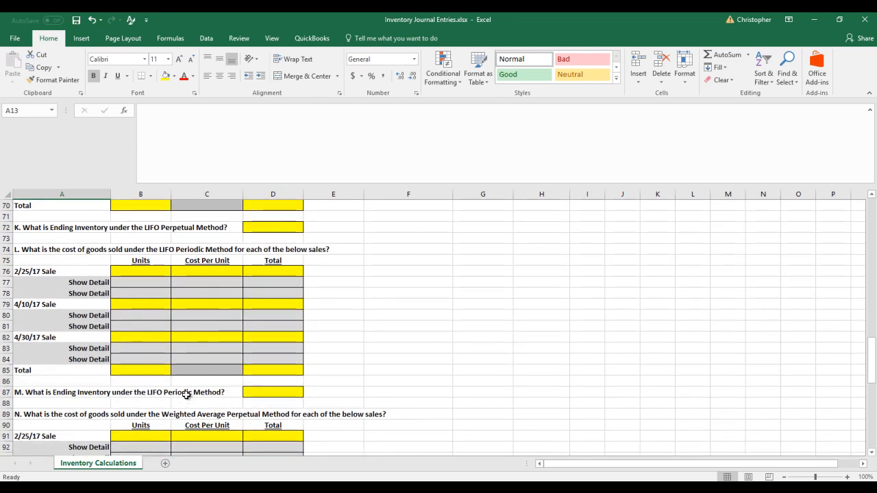
scroll(187, 396, down, 9)
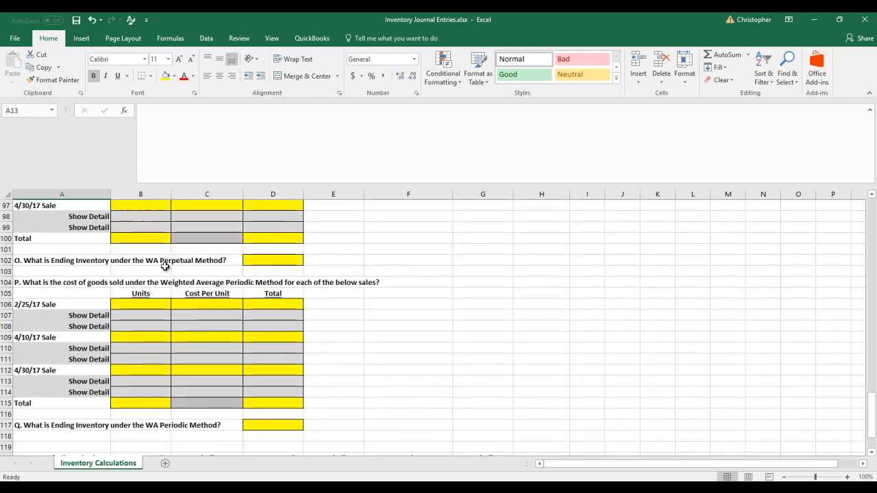
scroll(168, 271, down, 3)
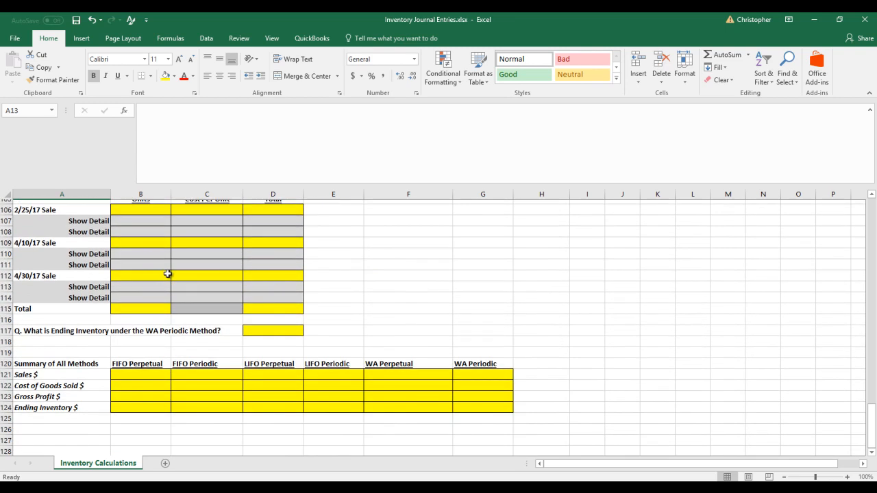
Examine the weighted average questions and the methods summary once more, ending back at the data table
scroll(184, 329, up, 3)
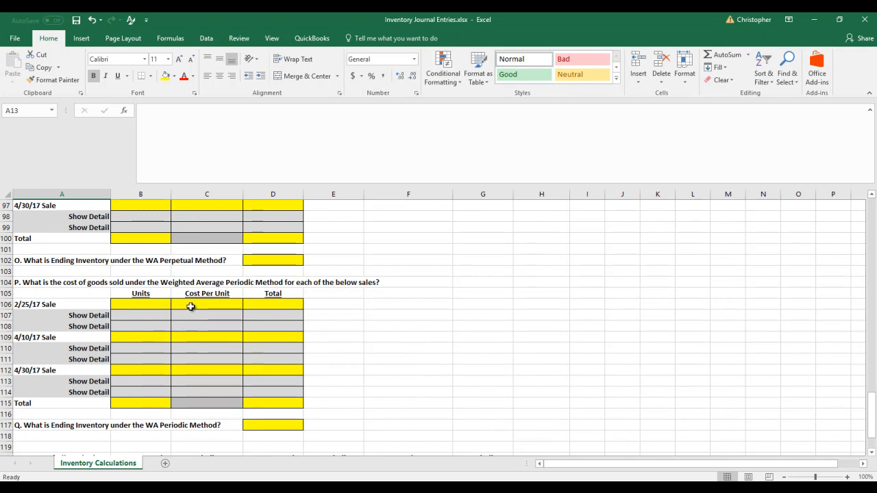
scroll(263, 318, up, 3)
scroll(263, 319, up, 1)
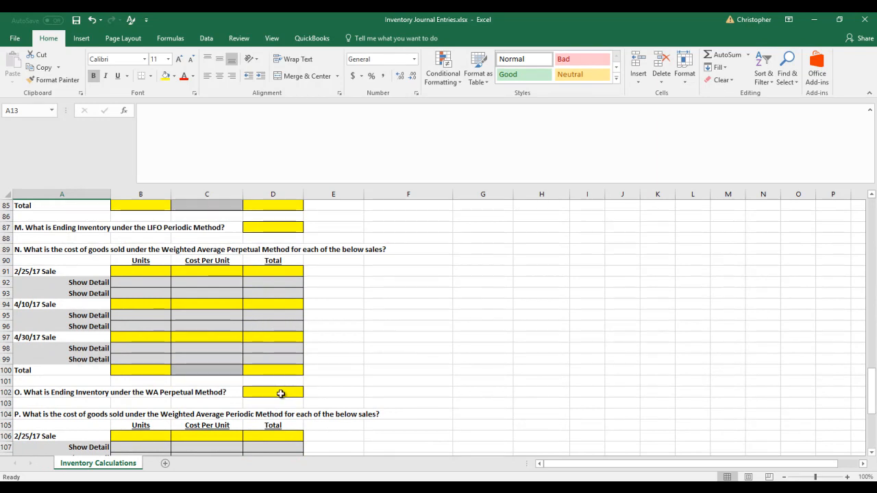
scroll(281, 393, down, 9)
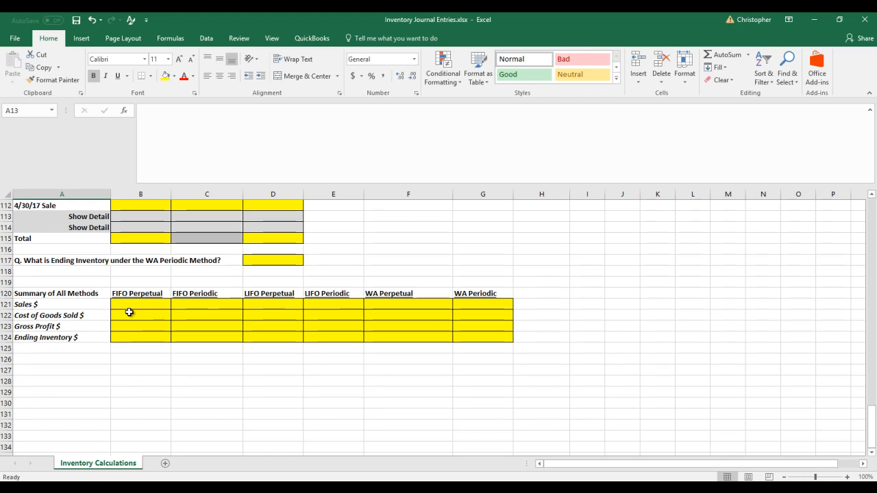
scroll(91, 265, up, 11)
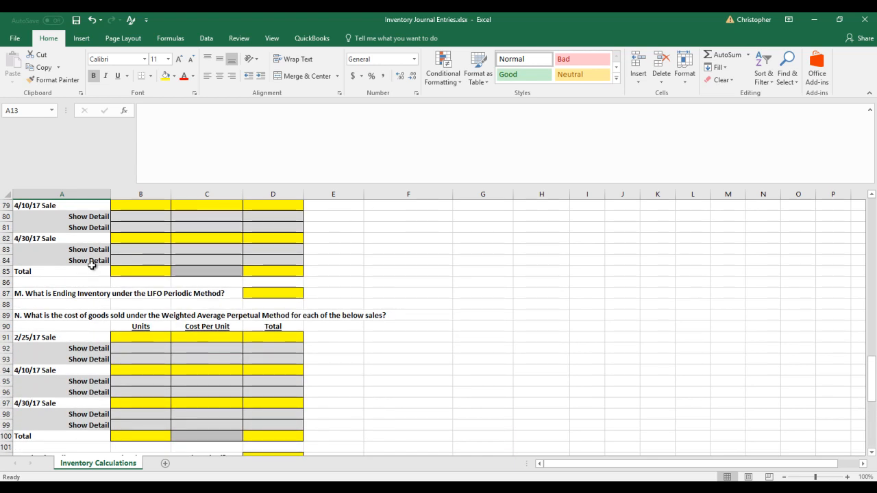
scroll(91, 265, up, 20)
scroll(93, 265, up, 1)
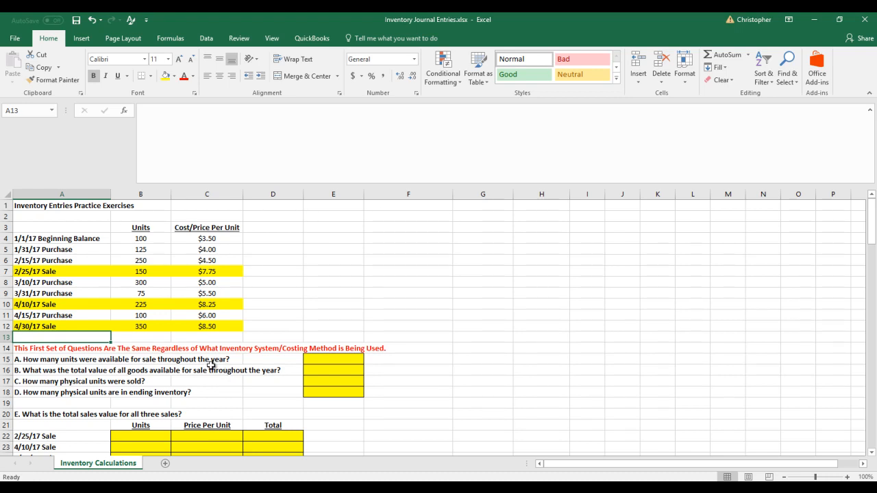
Start an inventory formula outline with "Beginning Inventory" in F3 and "+ Purchases" in F4
click(402, 228)
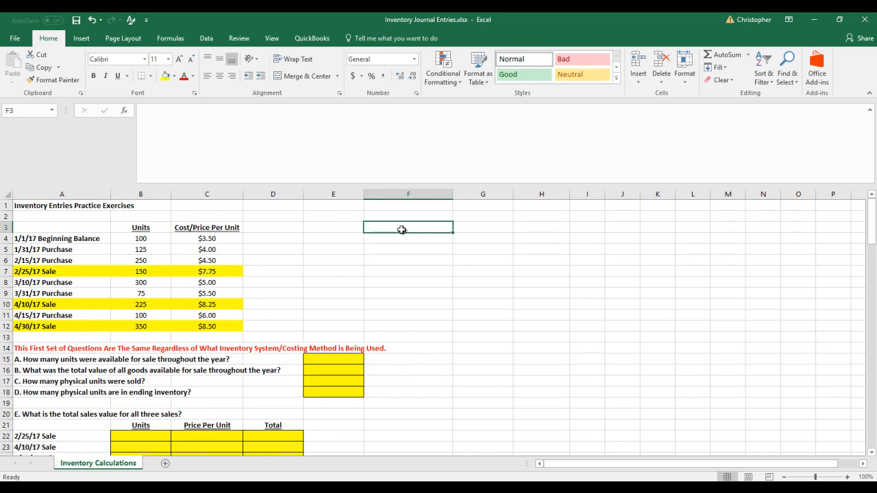
text(Beginning)
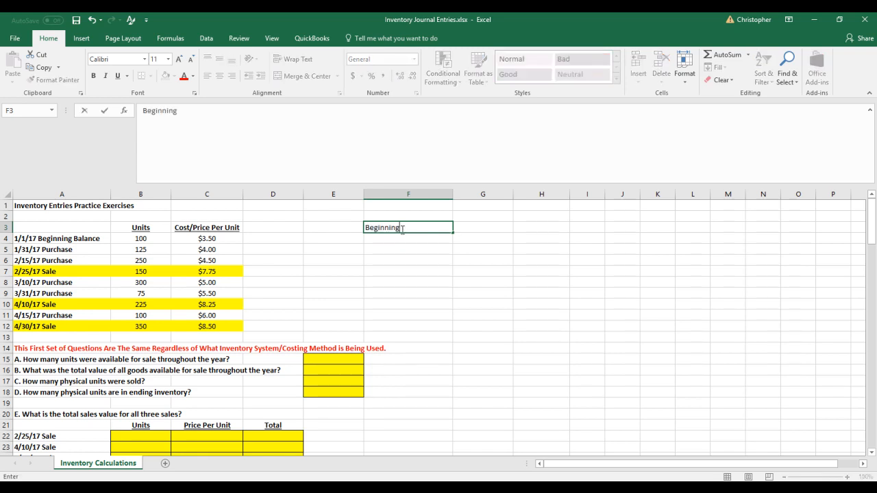
text( Inventory)
key(Return)
text('+ Purchases)
key(ctrl+Return)
key(Return)
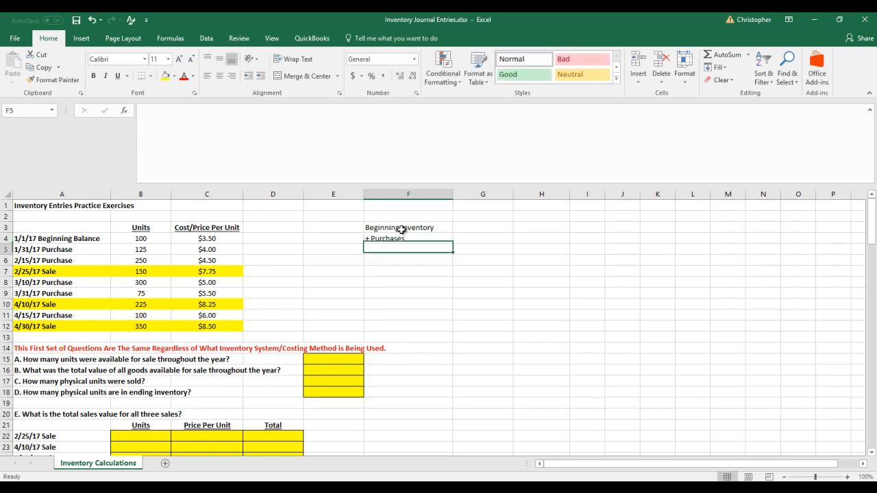
Enter "= Cost of Goods Available For Sale" as a text label in F5
text('= Cost of Goods Avai)
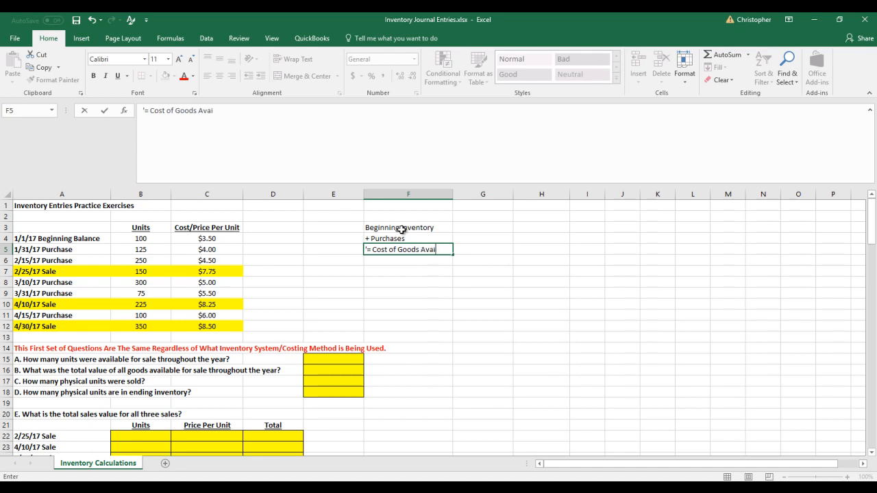
text(labkle For Sale)
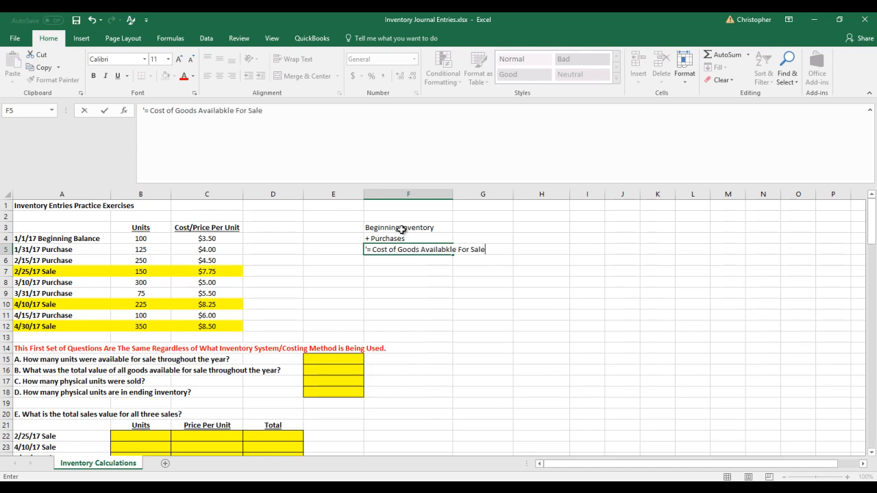
click(228, 111)
key(Delete)
key(Return)
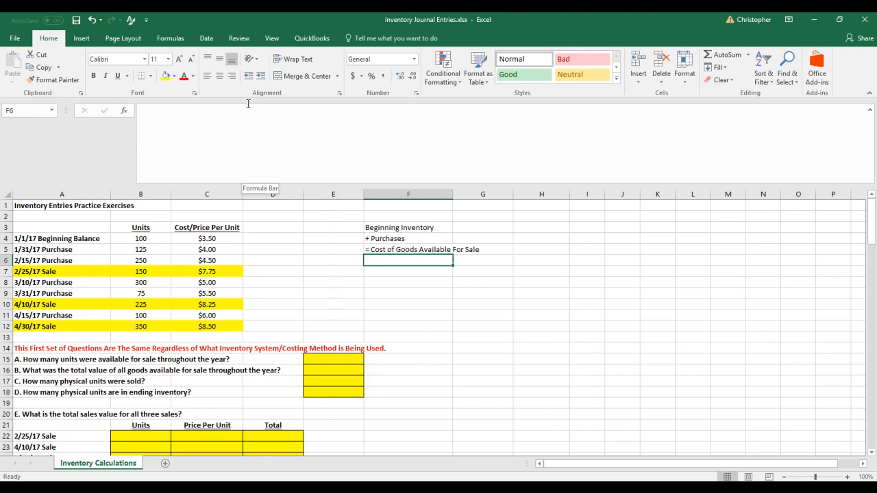
Add the text label "- Ending Inventory" in F6, below the cost of goods available for sale
text('- Ending In)
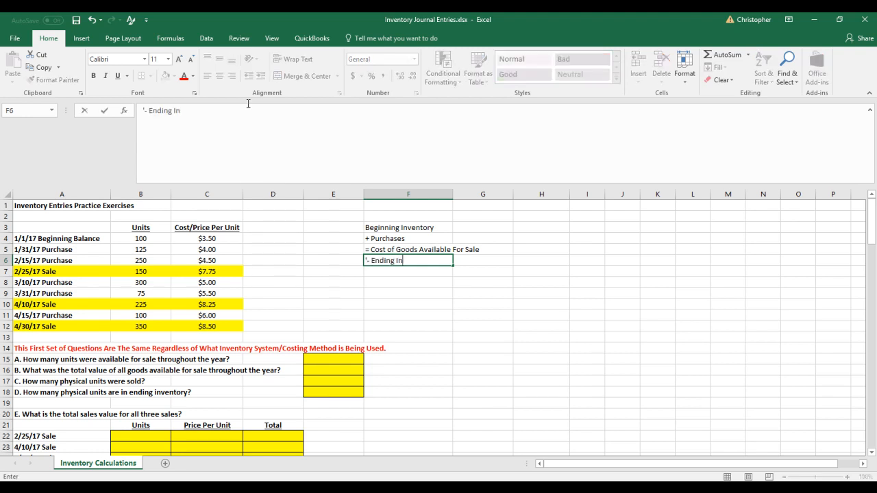
key(BackSpace)
text(Inventory)
key(BackSpace)
key(BackSpace)
key(BackSpace)
key(BackSpace)
key(BackSpace)
text(ntory)
key(Return)
Add the text label "= Cost Of Goods Sold" in F7 as the outline's last line
text('= Cost Of Good)
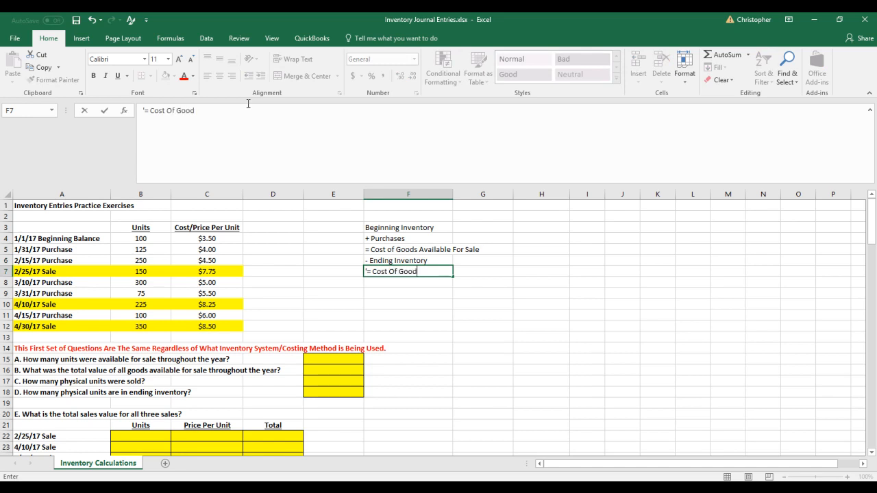
text(s Sold)
key(Return)
key(Up)
key(Up)
key(Up)
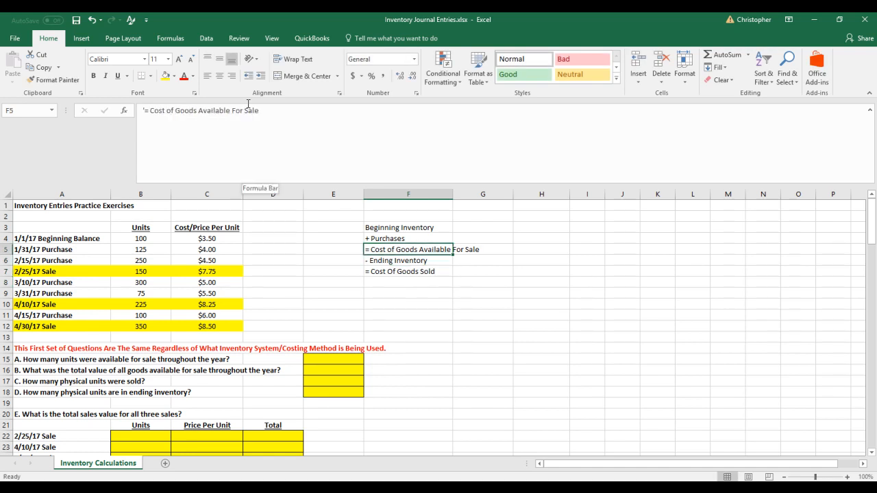
Change the label in F6 to "- Cost of Goods Sold", keeping the leading minus sign
key(Down)
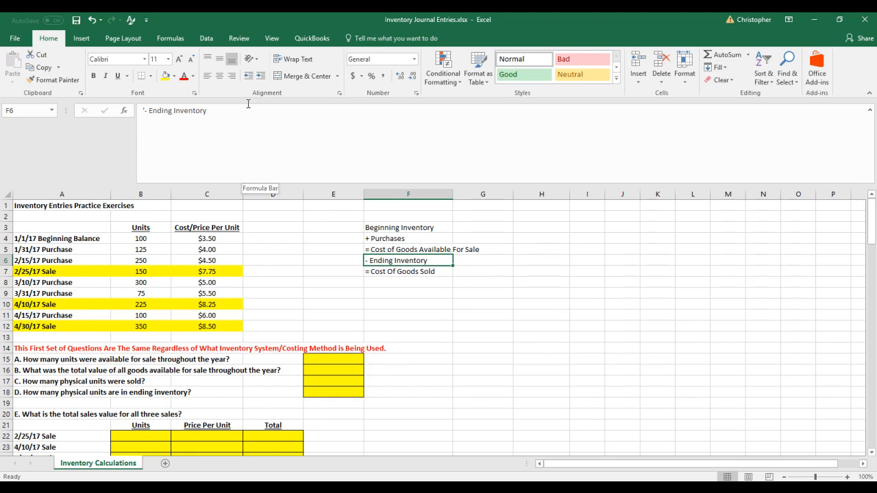
key(Down)
key(Up)
key(Down)
key(Up)
drag(220, 110, 157, 111)
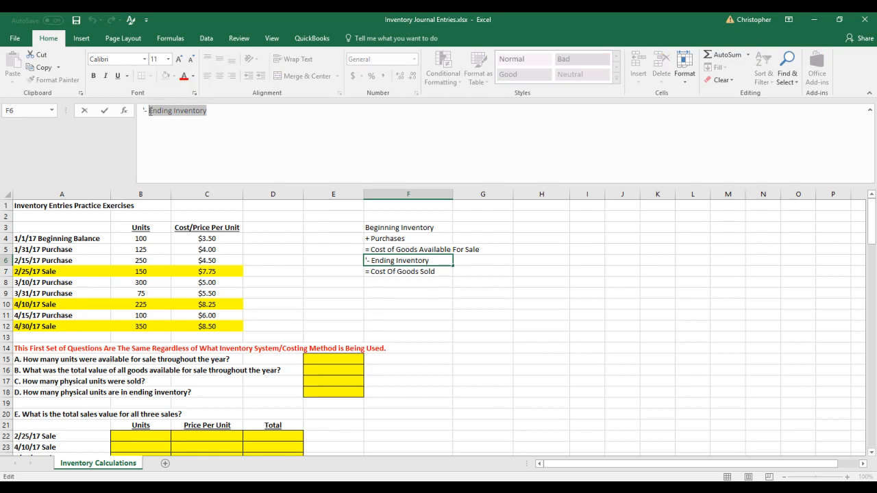
text(Cost of Goods Sold)
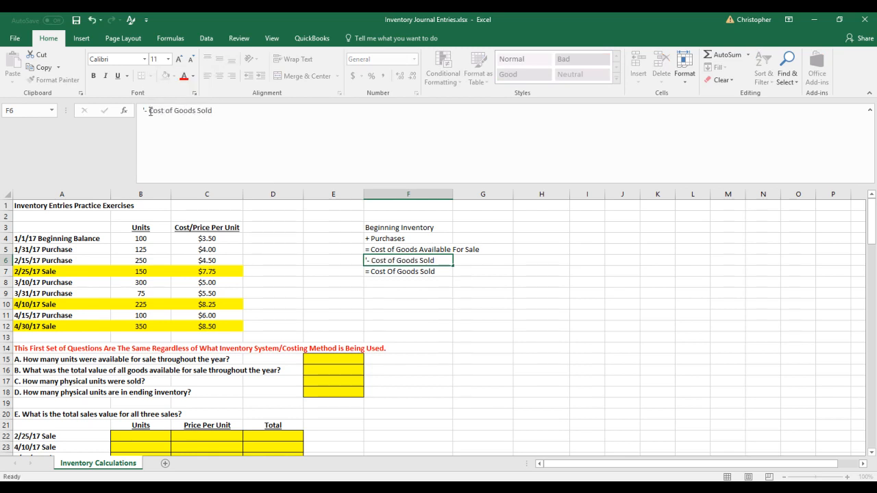
key(Return)
Change the label in F7 to "= Ending Inventory", correcting any misspelling in the word Inventory
drag(276, 112, 150, 113)
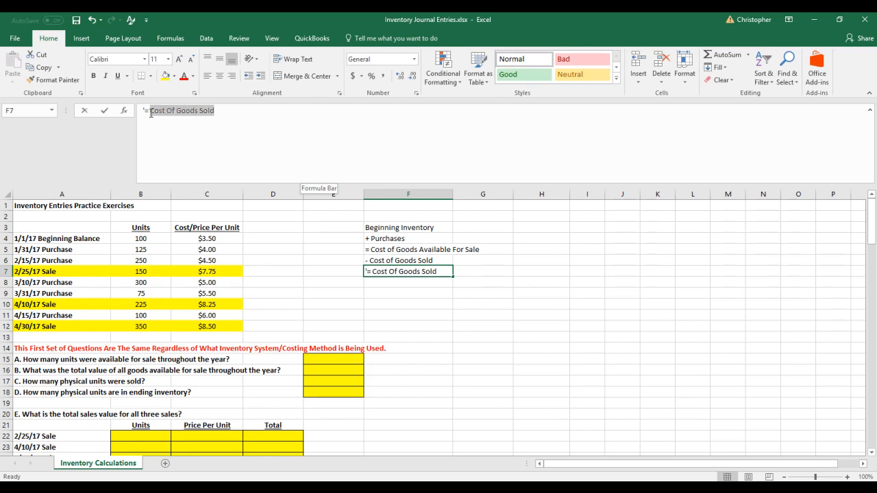
text(Ending Inventroy)
key(Return)
key(Up)
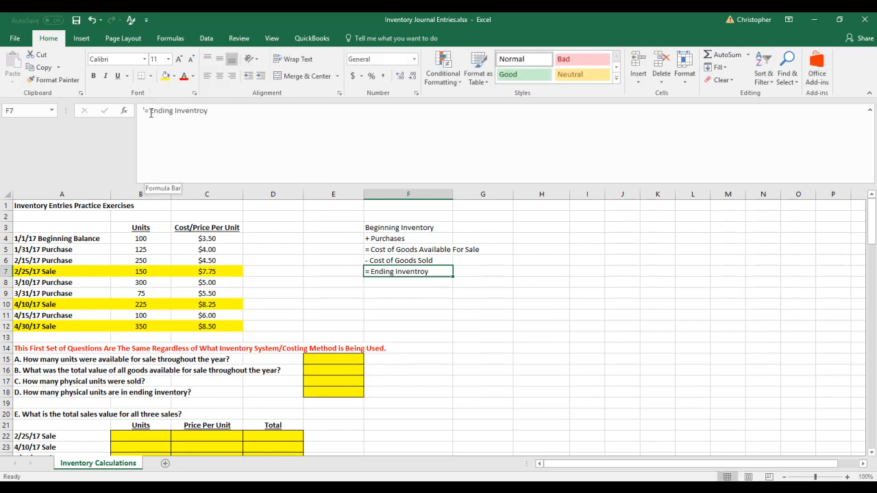
click(206, 111)
key(BackSpace)
key(BackSpace)
text(or)
key(Return)
key(Down)
key(Down)
key(Down)
key(Down)
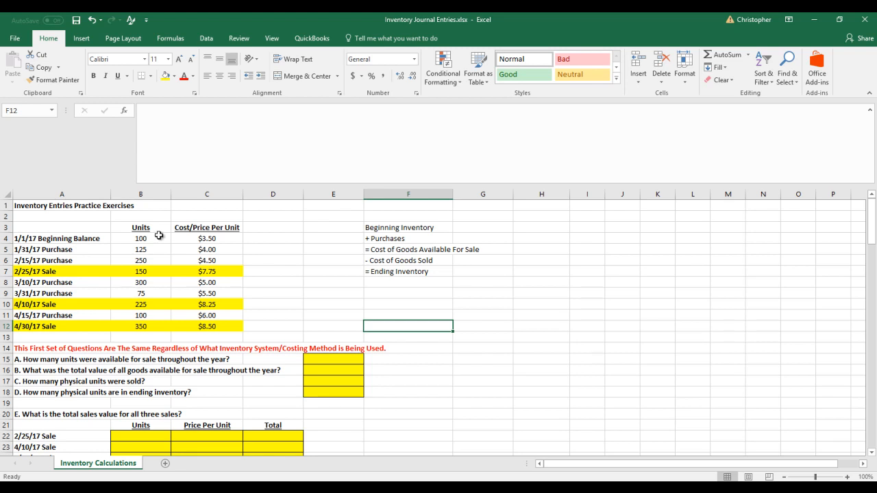
Sum the units of the beginning balance and all purchases, and enter 950 in E15 as the answer to question A
drag(152, 240, 146, 290)
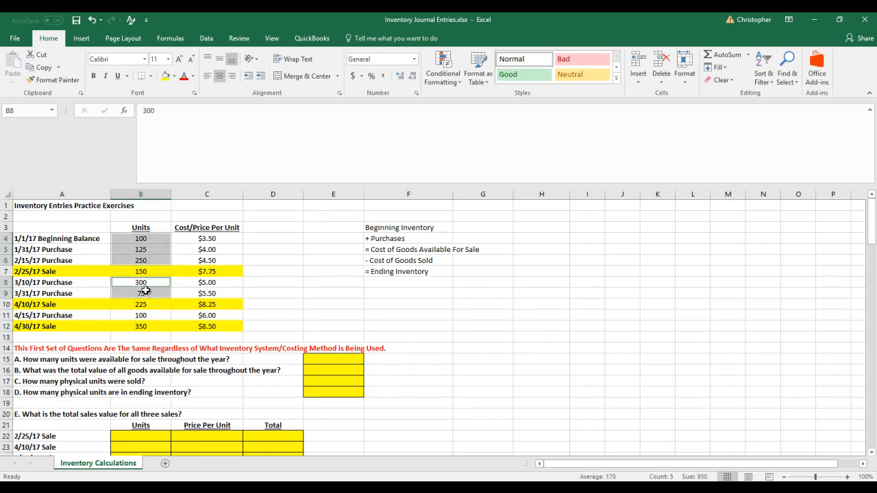
ctrl+click(140, 316)
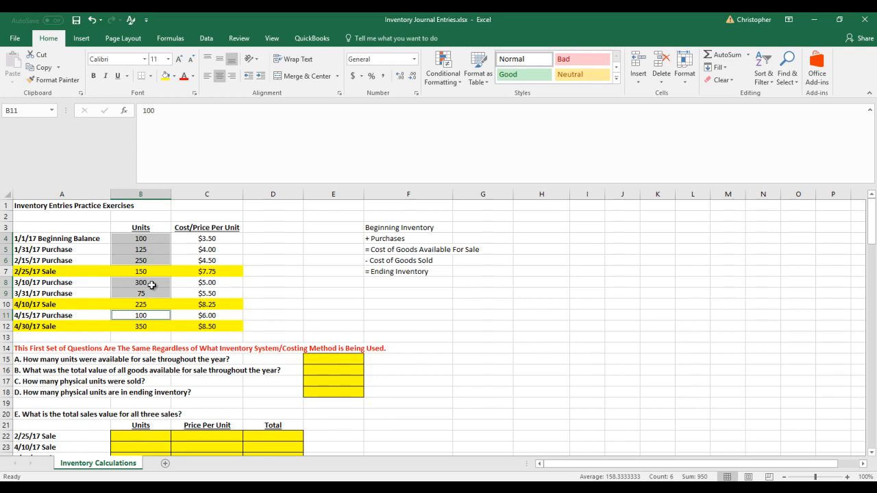
click(326, 357)
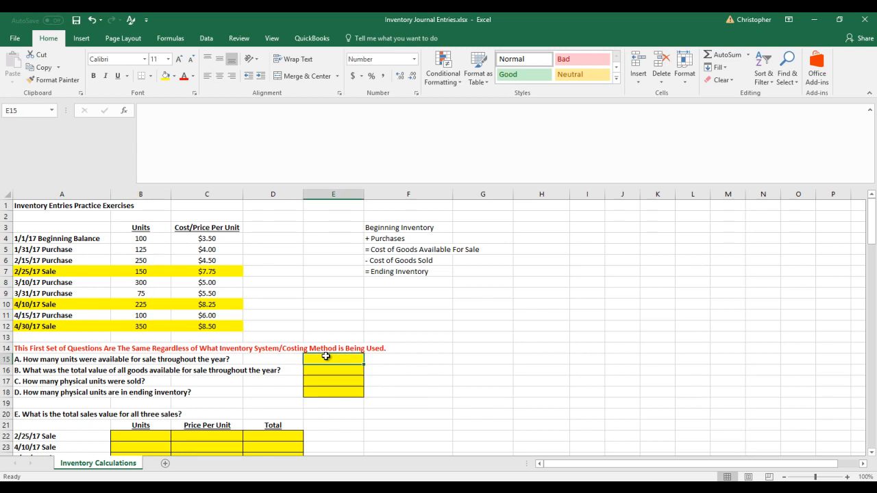
text(950)
key(Return)
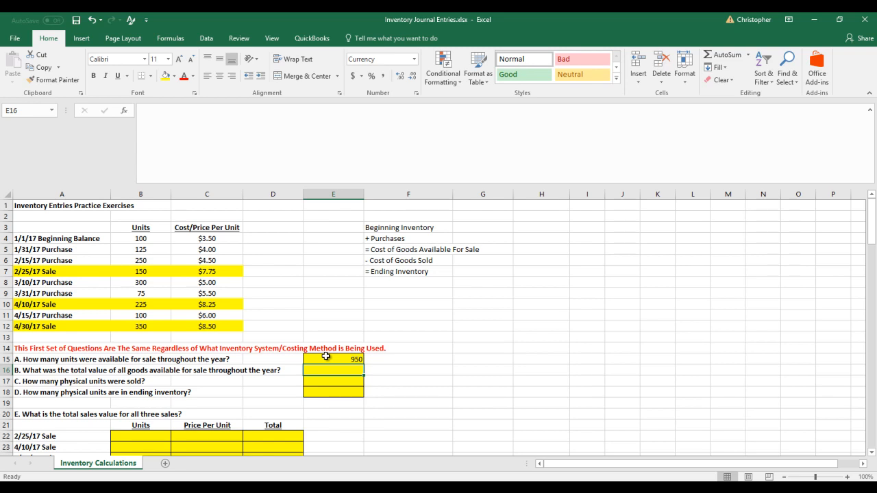
Calculate the beginning balance's total cost in D4 by multiplying its units in B4 by the cost per unit in C4
key(Up)
key(Up)
key(Up)
key(Up)
key(Up)
key(Up)
key(Left)
key(Up)
key(Up)
key(Up)
key(Up)
key(Up)
key(Up)
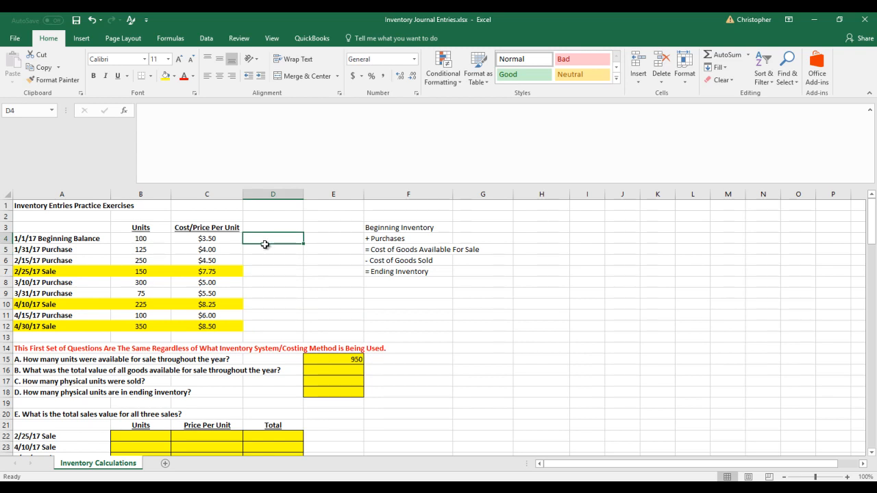
text(=)
key(Left)
key(Left)
text(*)
key(Left)
key(Return)
Fill the D4 formula down through D12, and clear the results in the three sale rows D7, D10 and D12
click(304, 241)
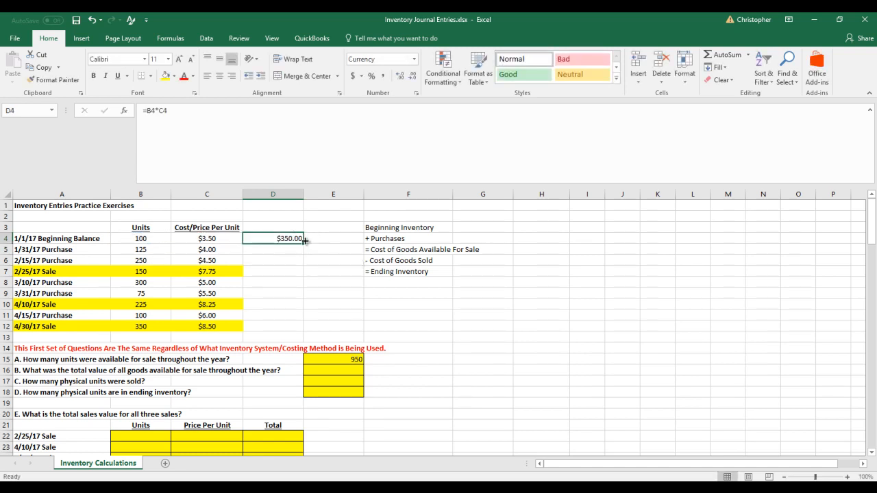
drag(304, 244, 292, 331)
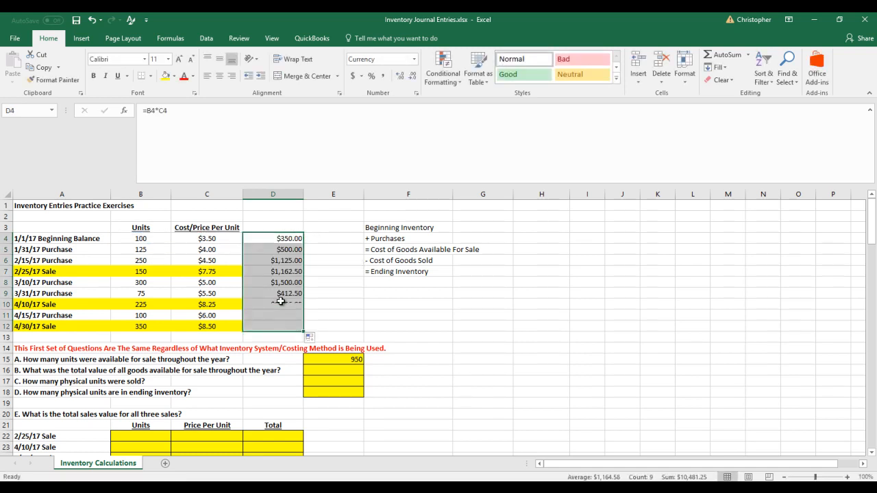
click(278, 272)
key(Delete)
click(281, 304)
key(Delete)
click(281, 325)
key(Delete)
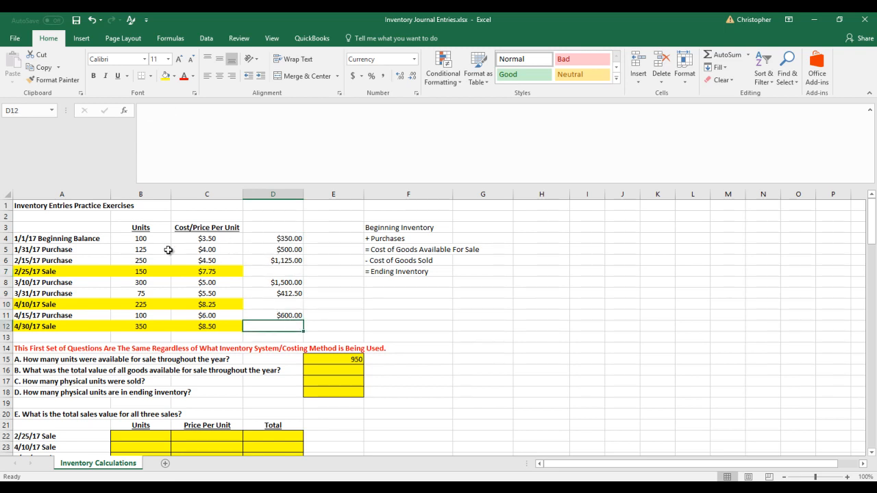
Sum the cost totals in D4:D12 and enter 4487.50 in E16 as the answer to question B
drag(288, 240, 291, 330)
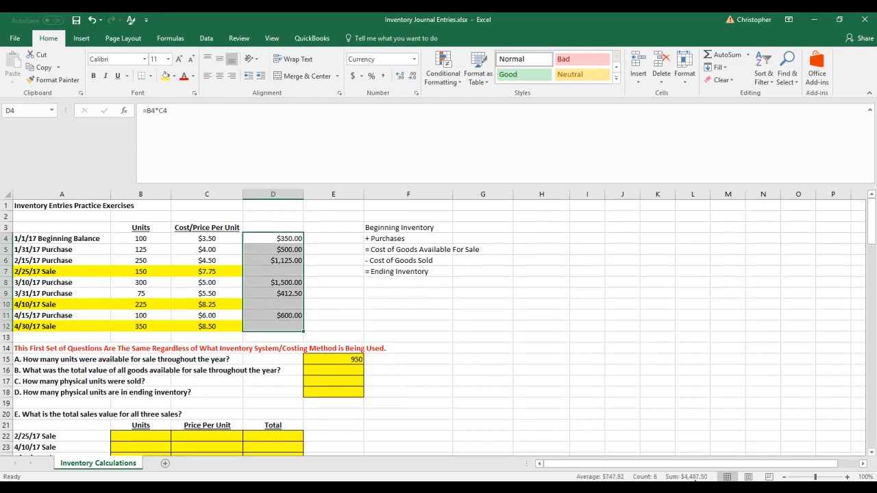
click(345, 370)
text(4487.50)
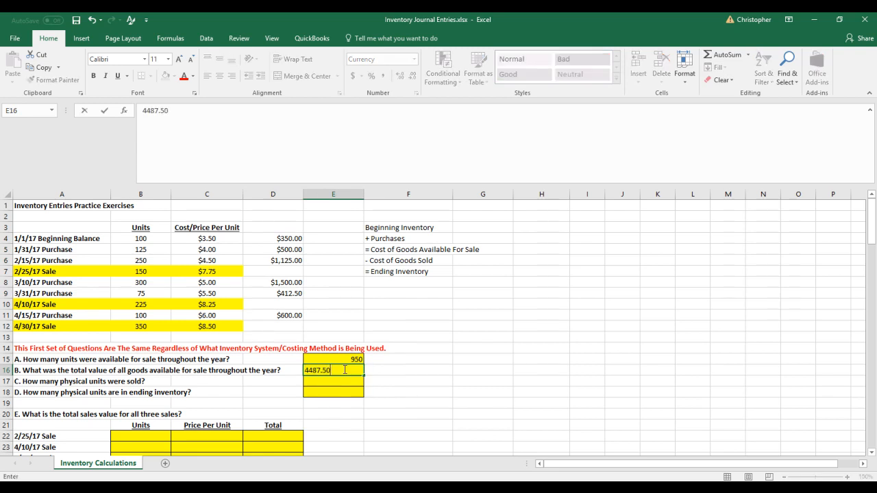
key(Return)
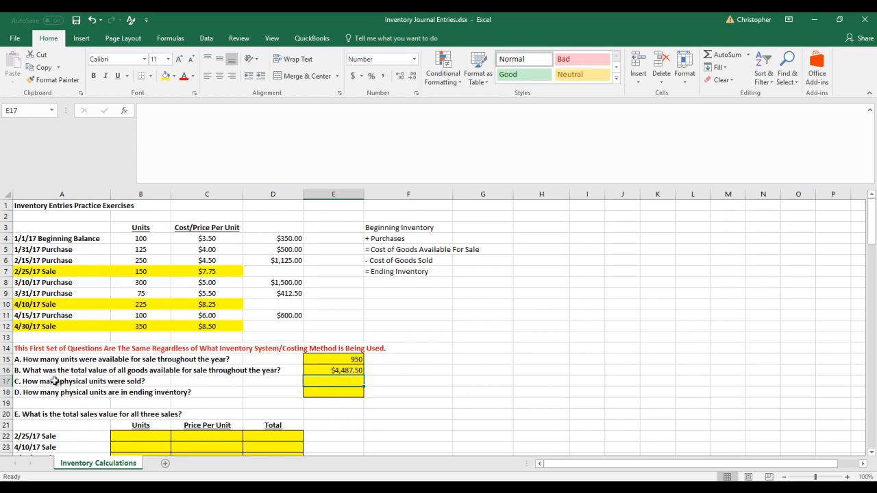
Sum the units of the three sales and enter 725 in E17 as the answer to question C
click(148, 274)
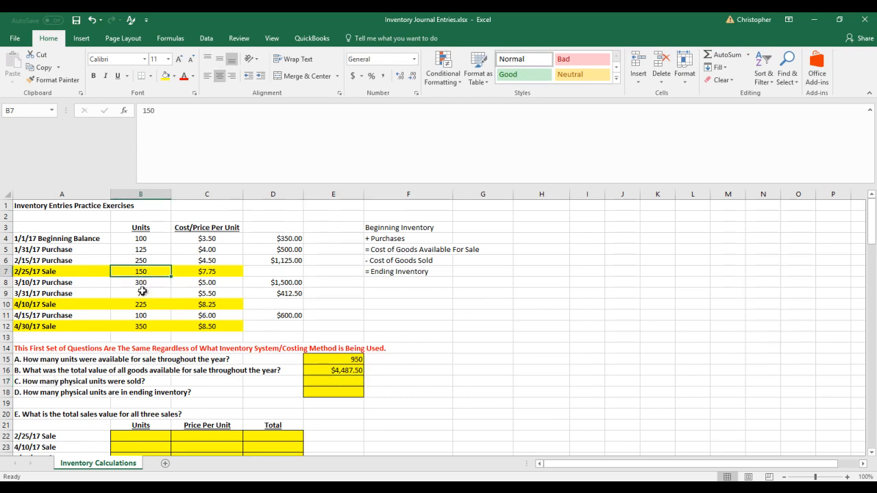
ctrl+click(140, 307)
ctrl+click(140, 326)
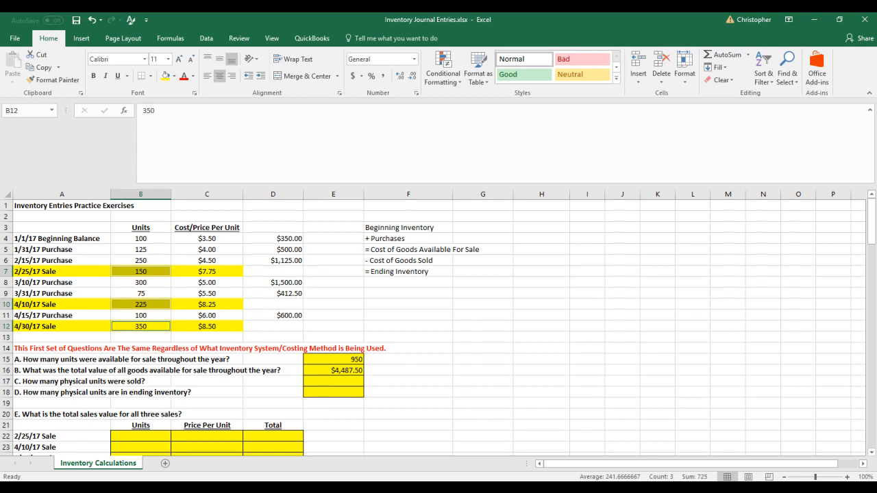
click(329, 381)
text(725)
key(Return)
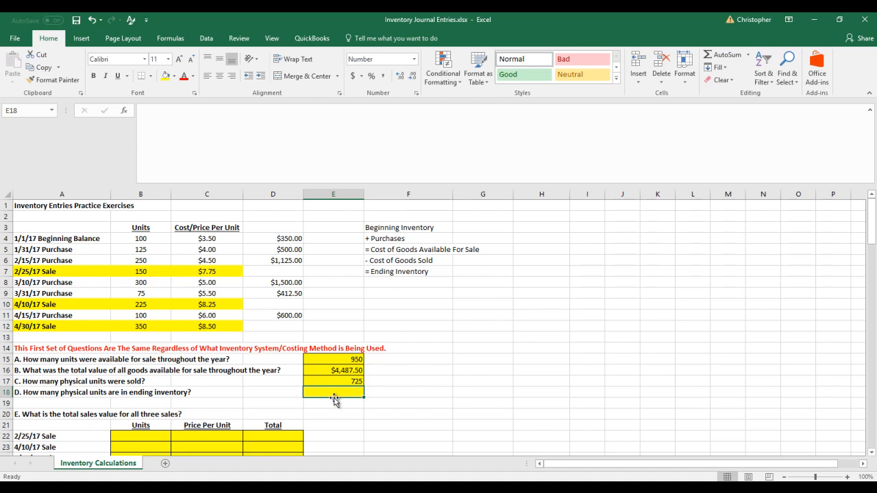
Enter 225 in E18 as the number of physical units in ending inventory for question D
text(250)
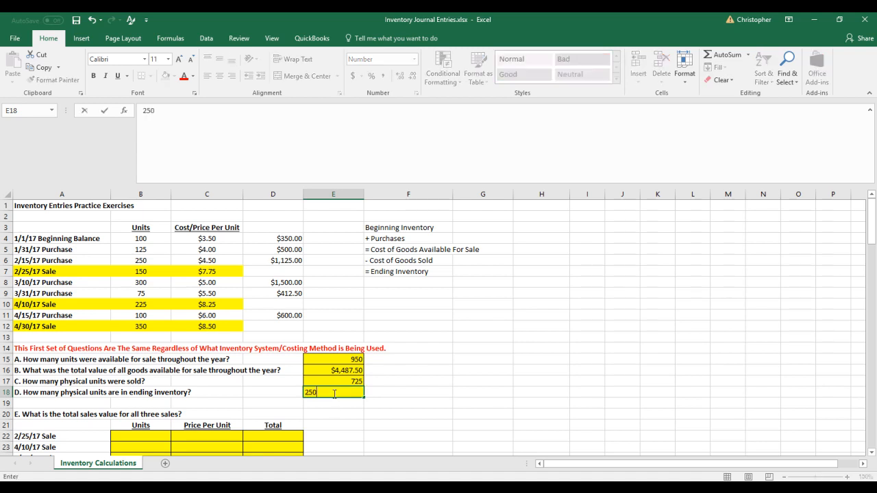
text(5)
key(Return)
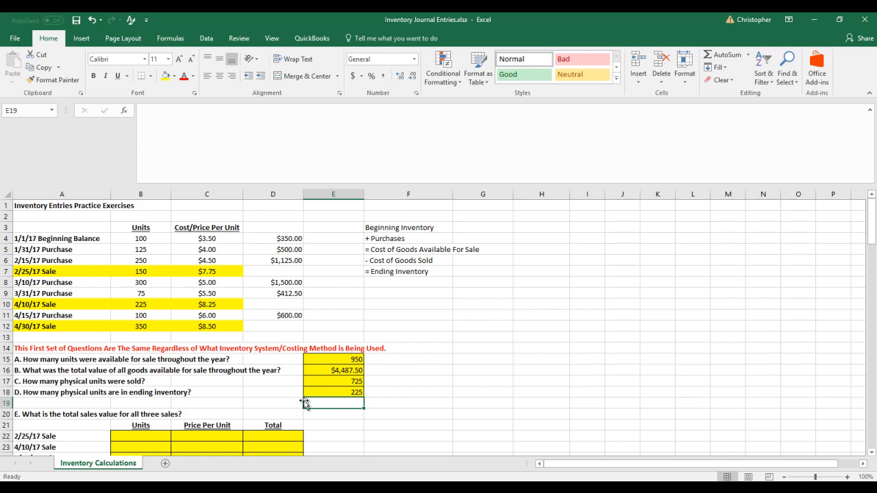
Fill in the 2/25/17 sale in question E's table with 150 units at a price of 7.75 per unit
scroll(304, 402, down, 2)
click(352, 412)
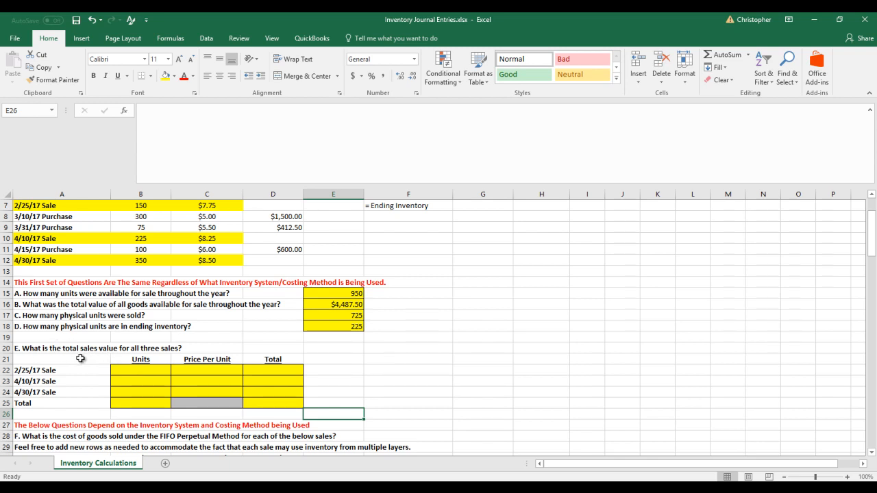
scroll(153, 364, up, 1)
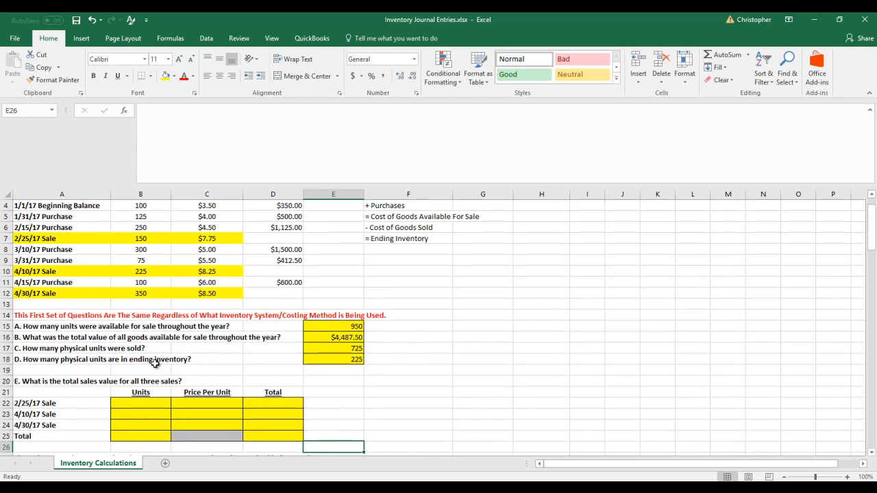
scroll(154, 363, up, 1)
click(150, 272)
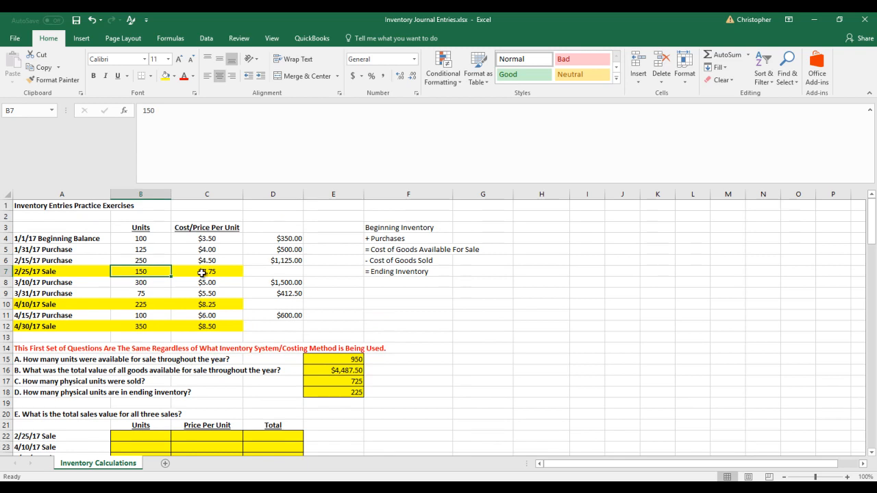
click(202, 272)
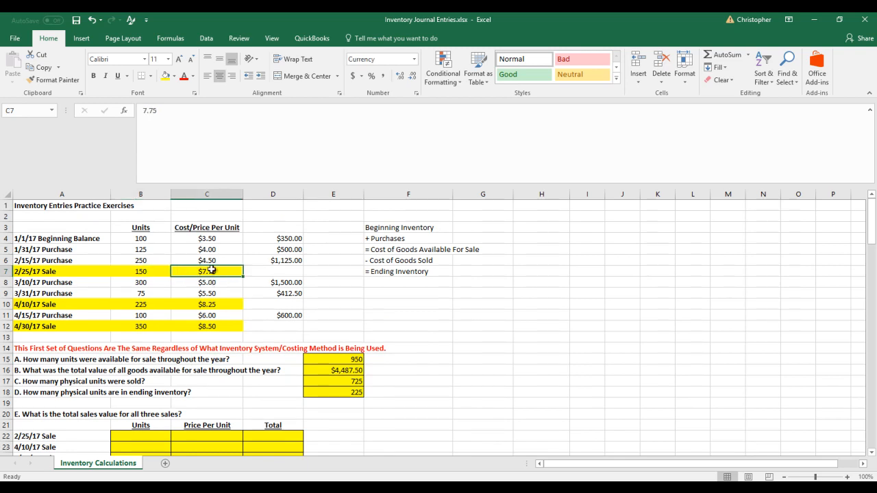
click(143, 434)
text(150)
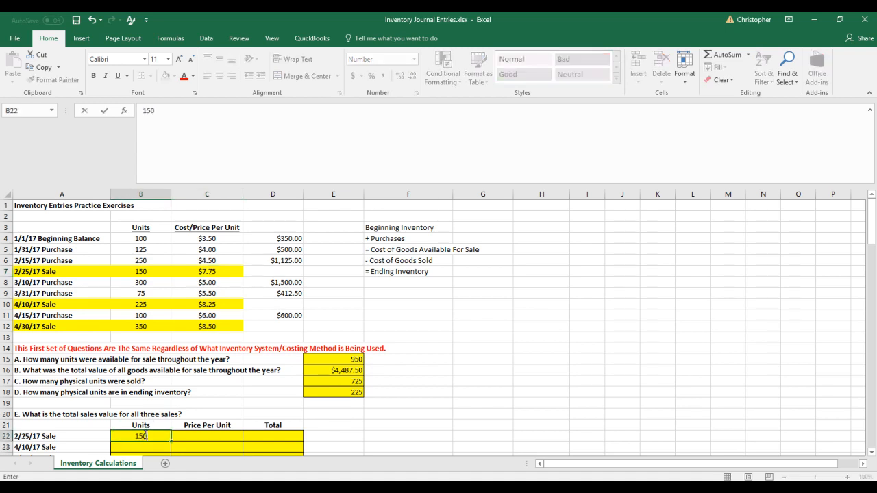
key(Right)
text(7.75)
key(Return)
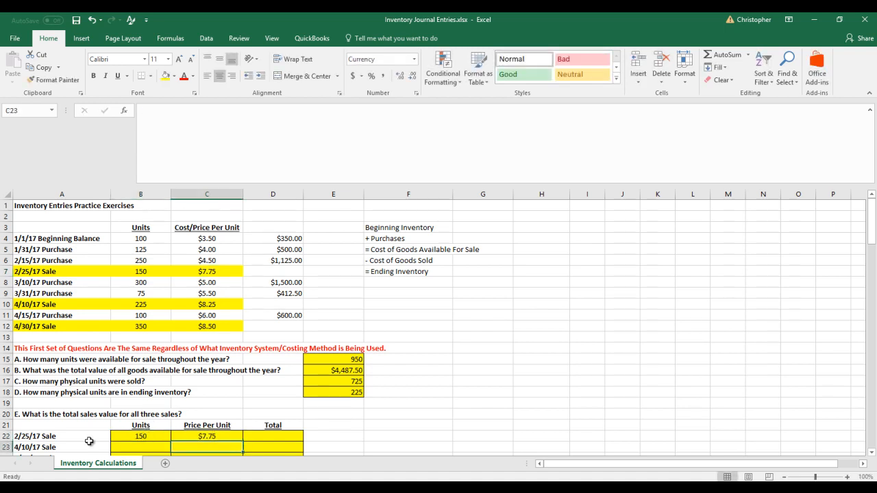
Fill in the 4/10/17 sale in question E's table with 225 units at a price of 8.25 per unit
click(152, 446)
text(225)
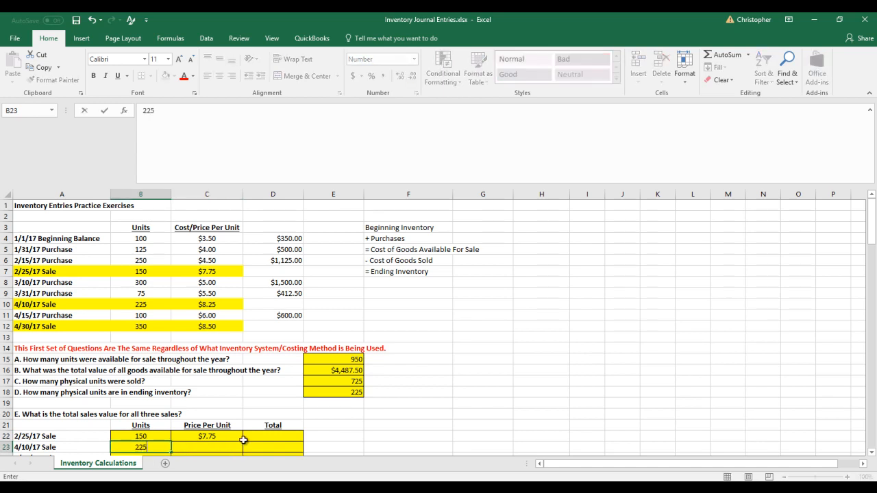
key(Right)
text(8.25)
key(Return)
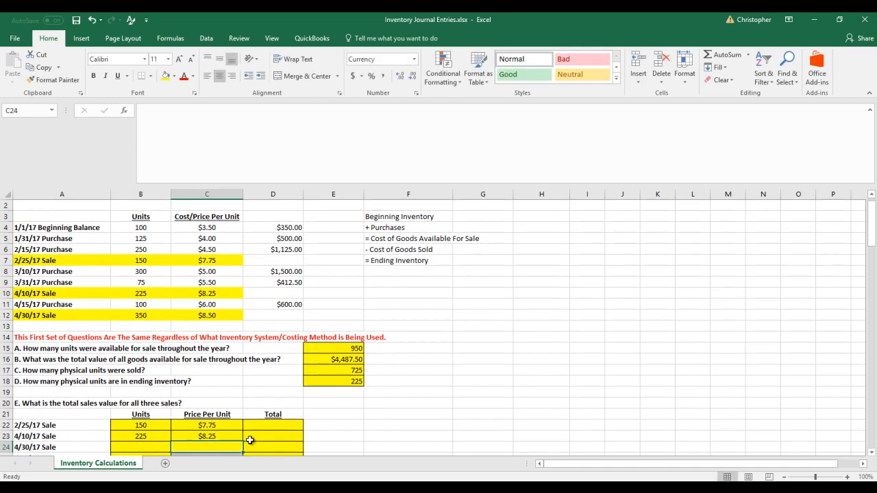
Fill in the 4/30/17 sale in question E's table with 350 units at a price of 8.5 per unit
scroll(226, 421, down, 1)
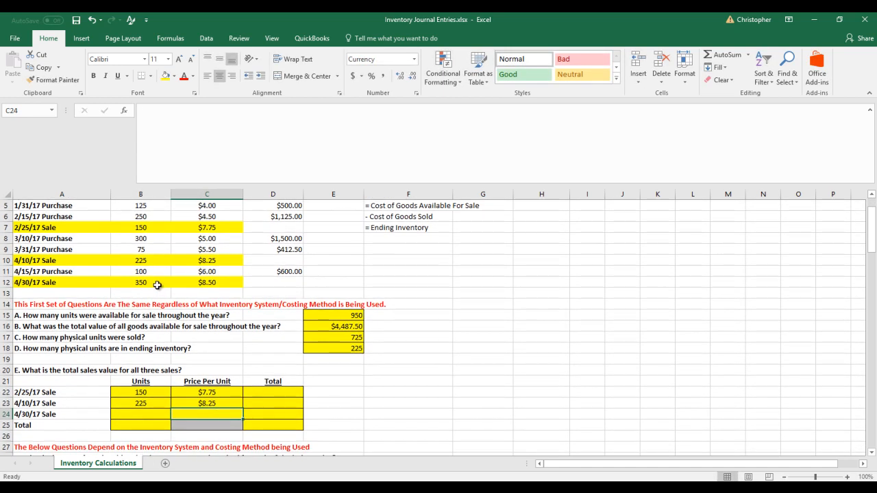
click(139, 413)
text(3508.5)
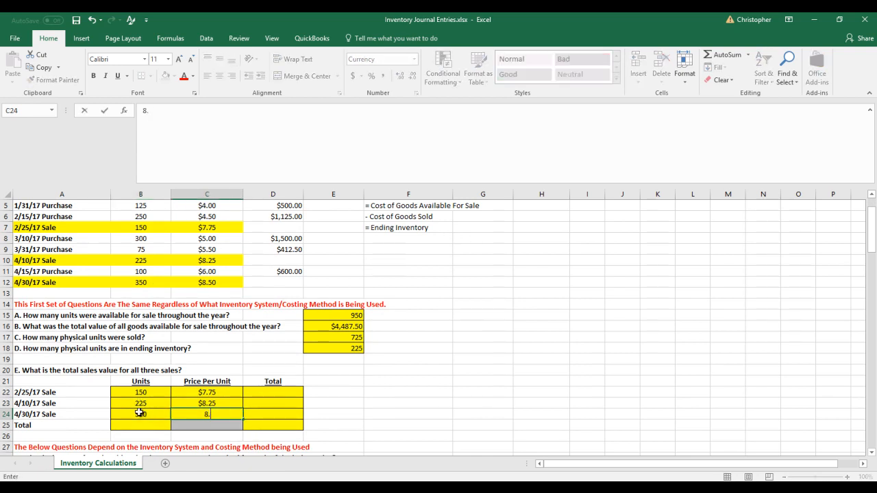
key(Return)
Total the units sold in B25 with a formula adding B22, B23 and B24
key(Left)
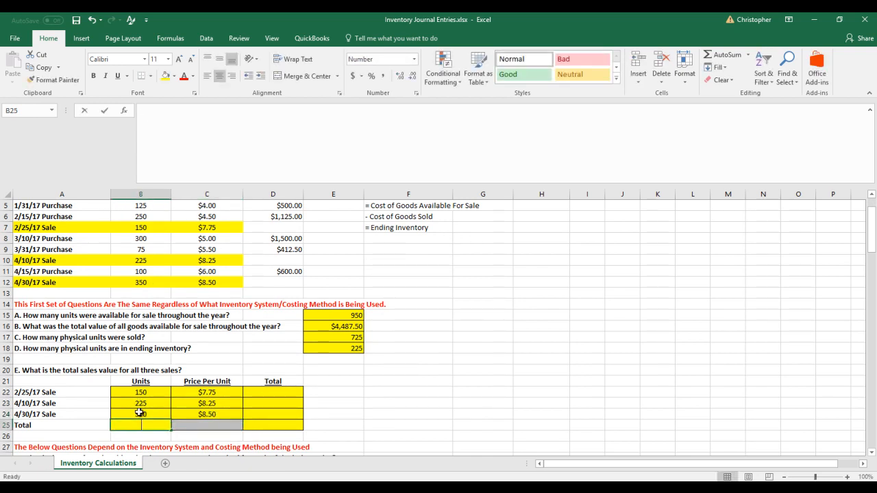
text(=)
key(Up)
key(Up)
key(Up)
text(+)
key(Up)
key(Up)
text(+)
key(Up)
key(Return)
Calculate the 2/25/17 sale's total in D22 as =B22*C22 and fill the formula down to D24
key(Right)
key(Right)
key(Up)
key(Up)
key(Up)
key(Up)
text(=)
key(Left)
key(Left)
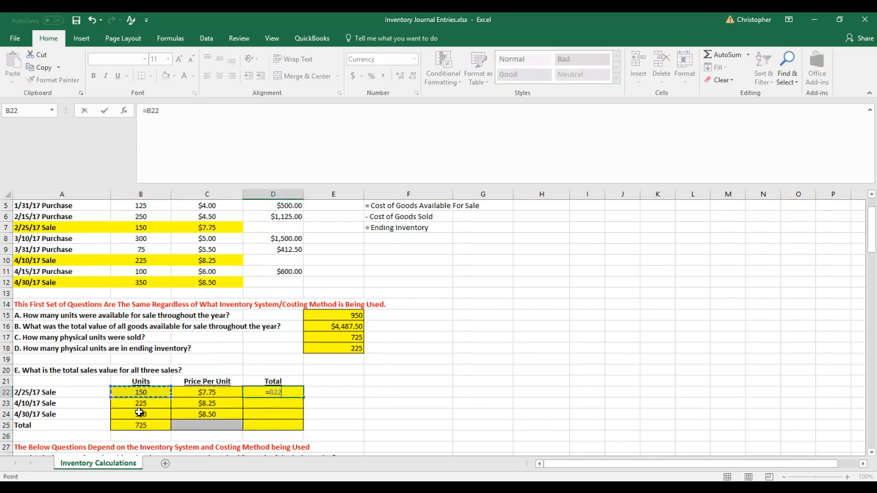
text(*)
key(Left)
key(Return)
click(274, 392)
drag(303, 399, 300, 418)
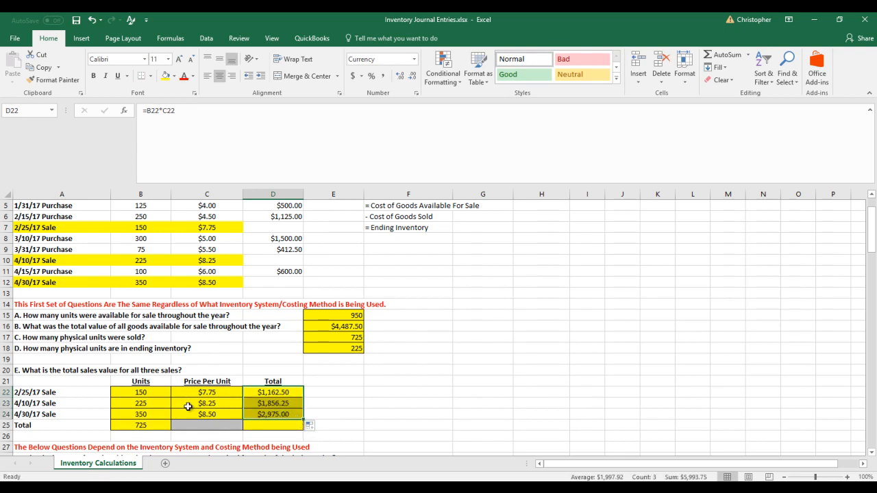
Total the value of all three sales in D25 with a SUM of D22:D24
click(272, 425)
text(=sum()
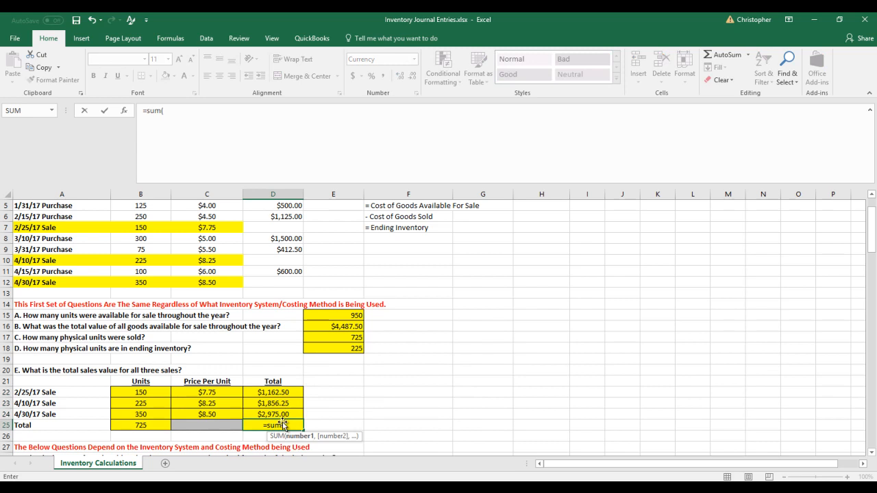
drag(272, 391, 276, 416)
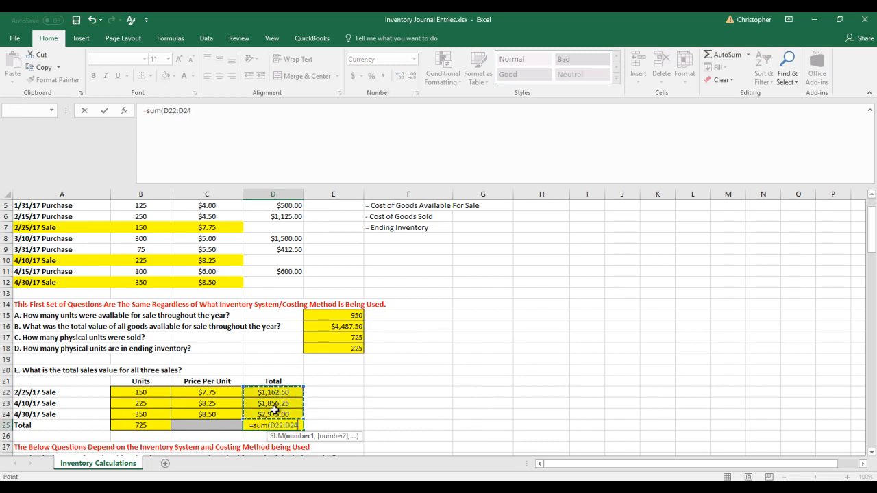
key(Return)
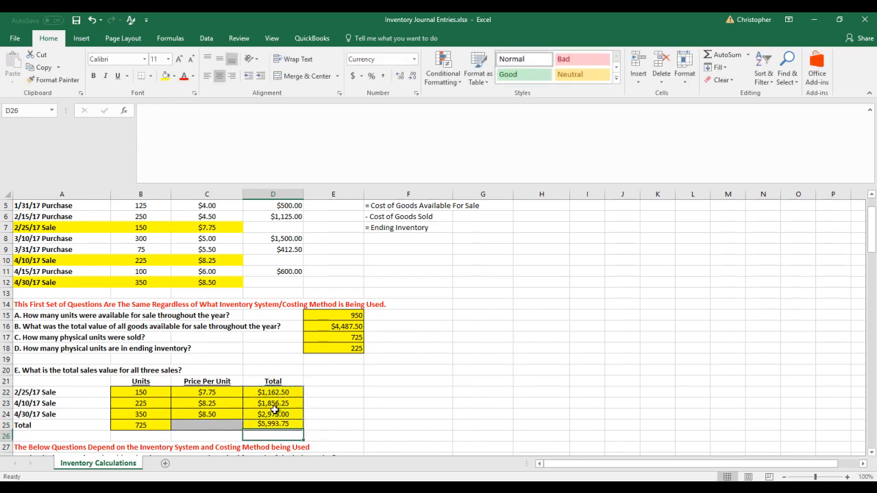
Examine the FIFO perpetual questions F and G, including the three sale rows and their Show Detail lines
click(319, 423)
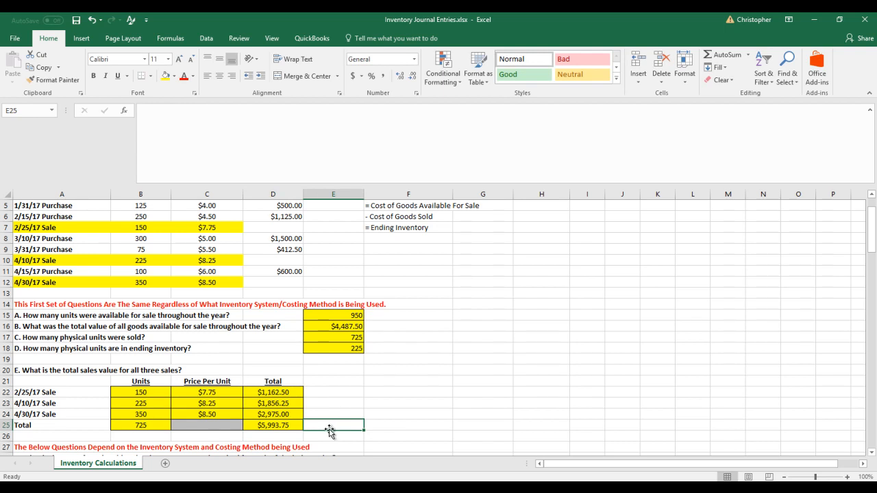
scroll(330, 430, down, 2)
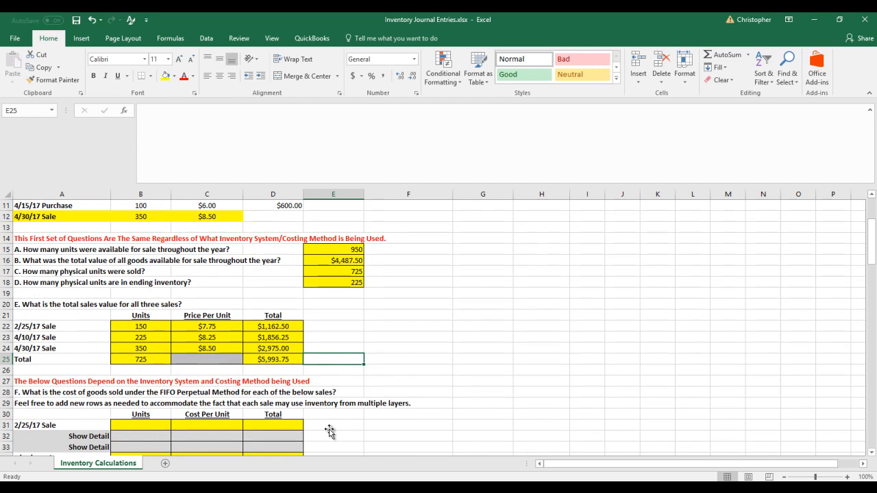
scroll(329, 430, up, 2)
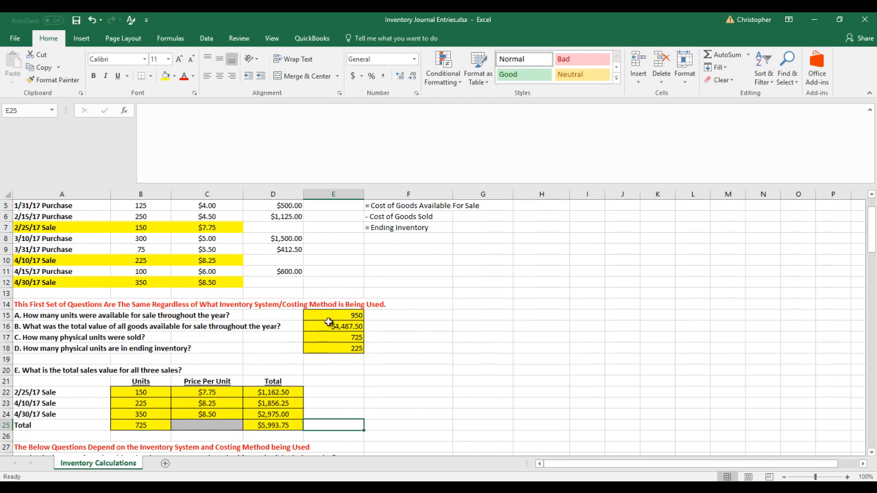
scroll(329, 322, down, 5)
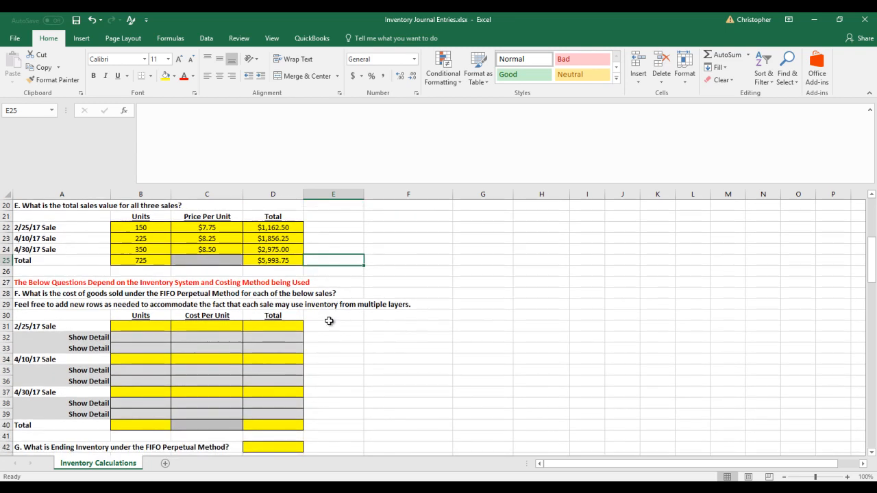
scroll(329, 320, down, 1)
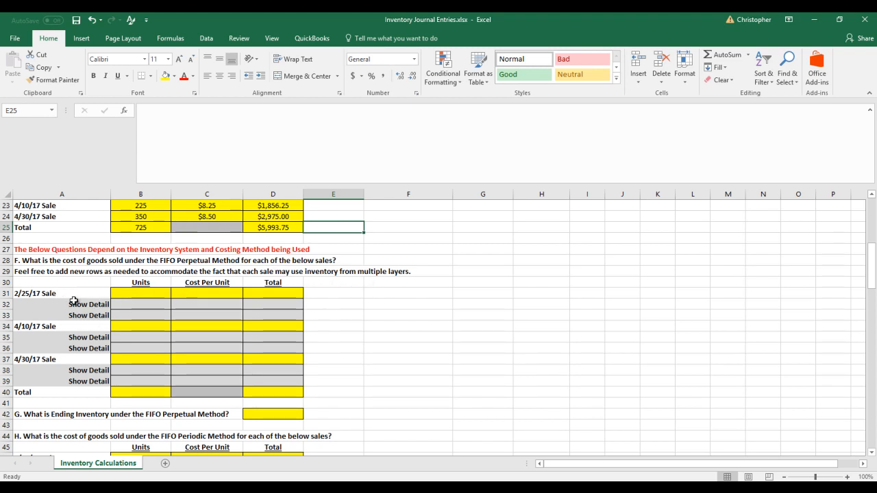
click(36, 295)
click(39, 330)
click(45, 363)
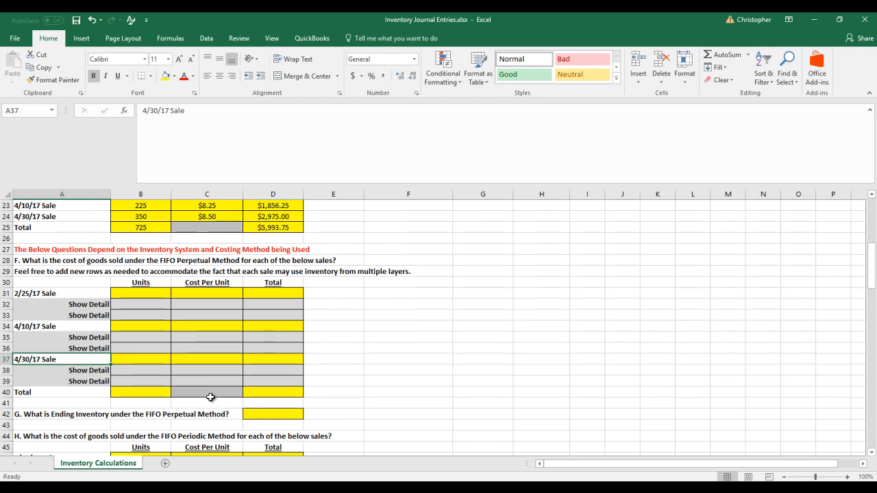
scroll(301, 378, down, 4)
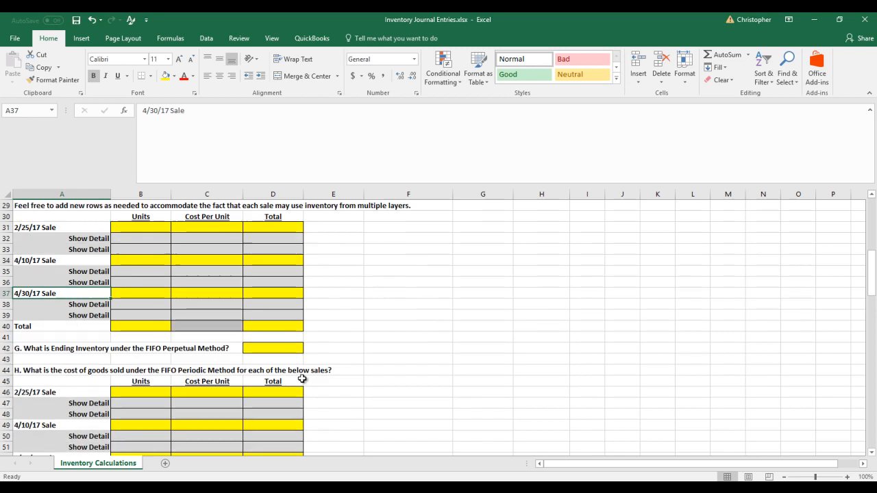
Copy the units and cost/price table in A3:C12 and paste it beside question F, starting at G29
scroll(301, 379, down, 1)
scroll(302, 379, up, 3)
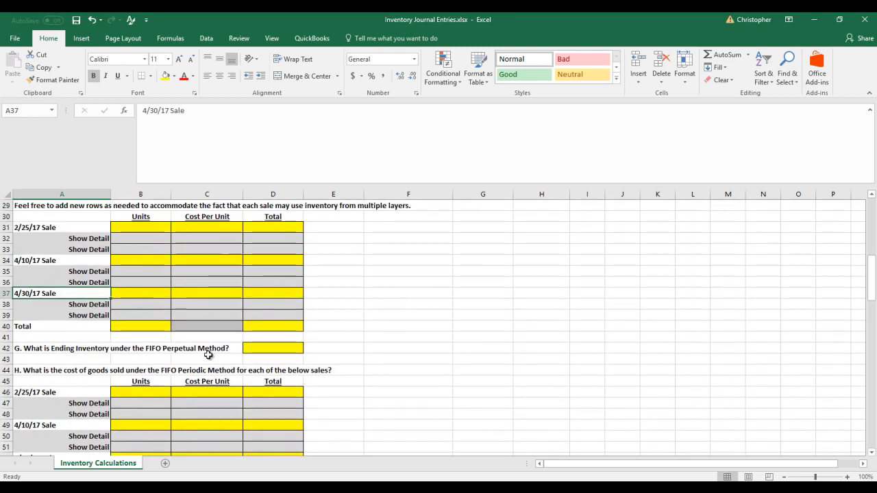
scroll(221, 351, up, 9)
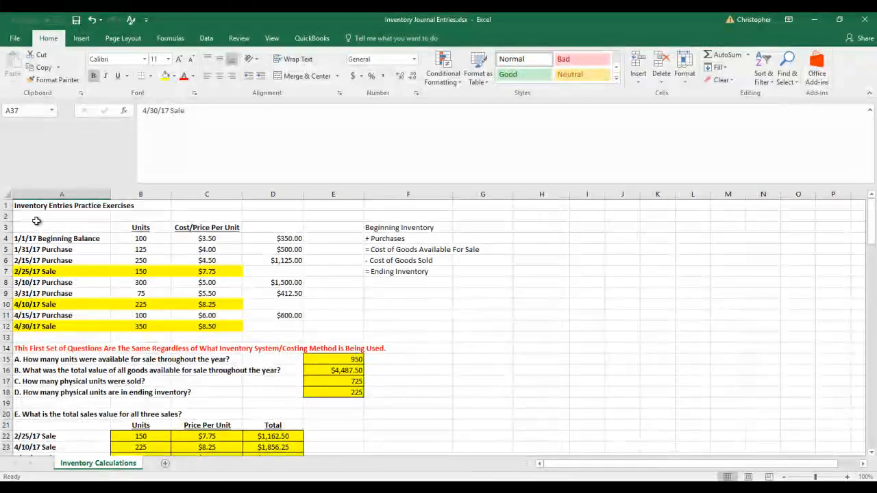
drag(46, 227, 237, 331)
right_click(200, 314)
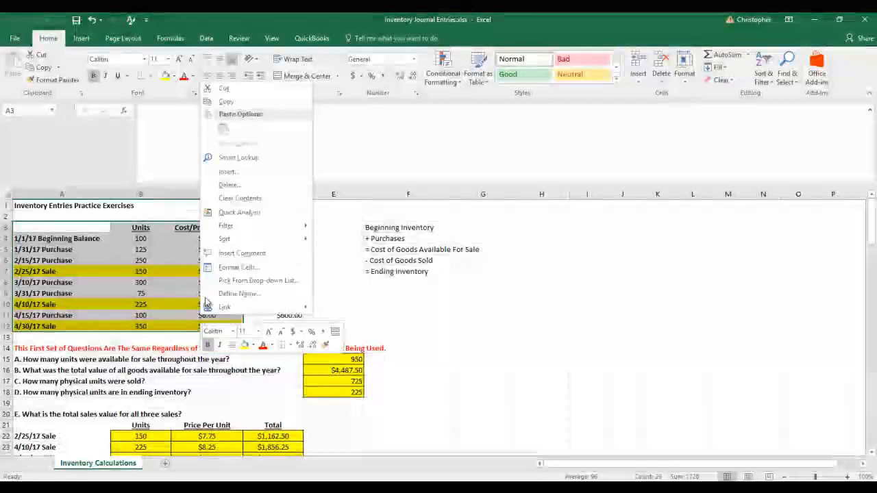
click(226, 102)
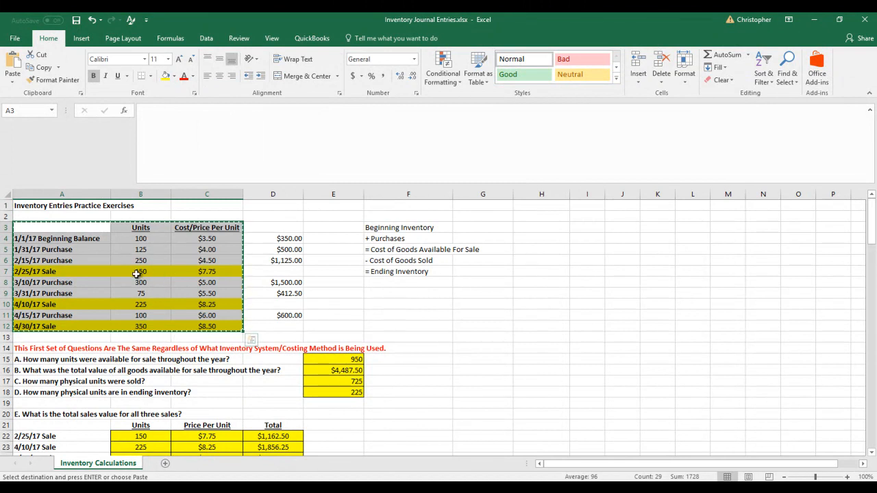
scroll(137, 274, down, 4)
scroll(137, 274, down, 3)
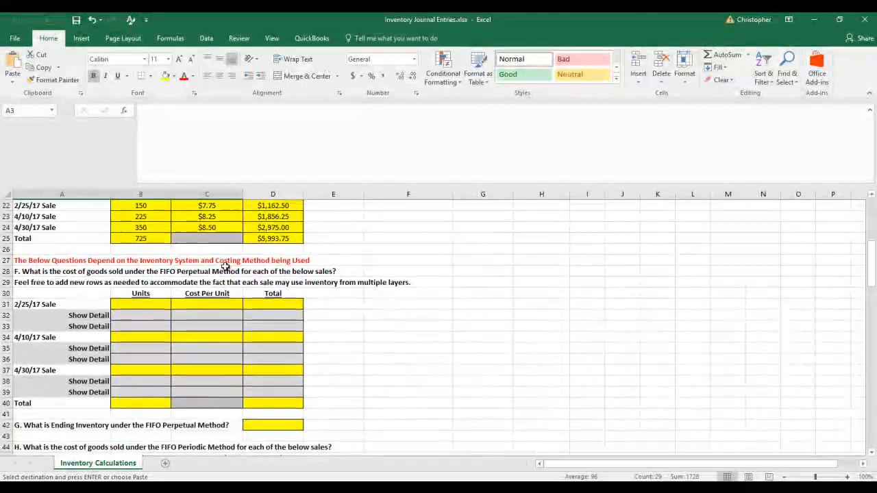
right_click(466, 286)
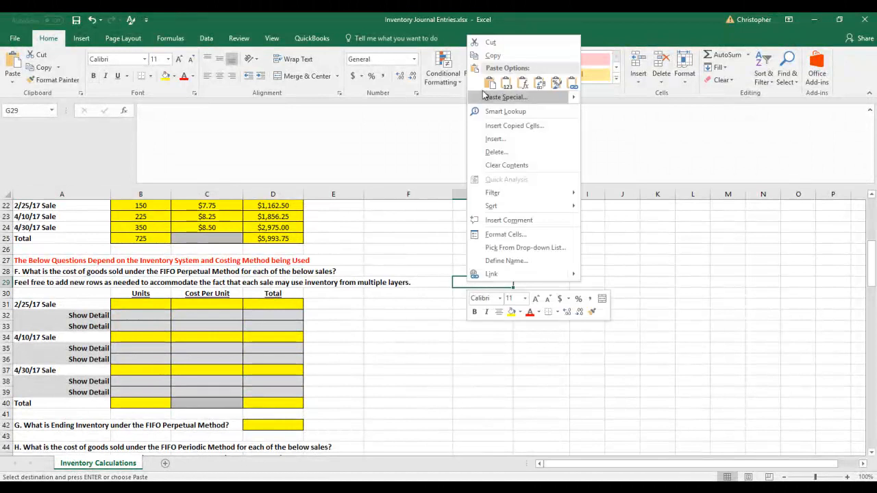
click(490, 83)
click(491, 83)
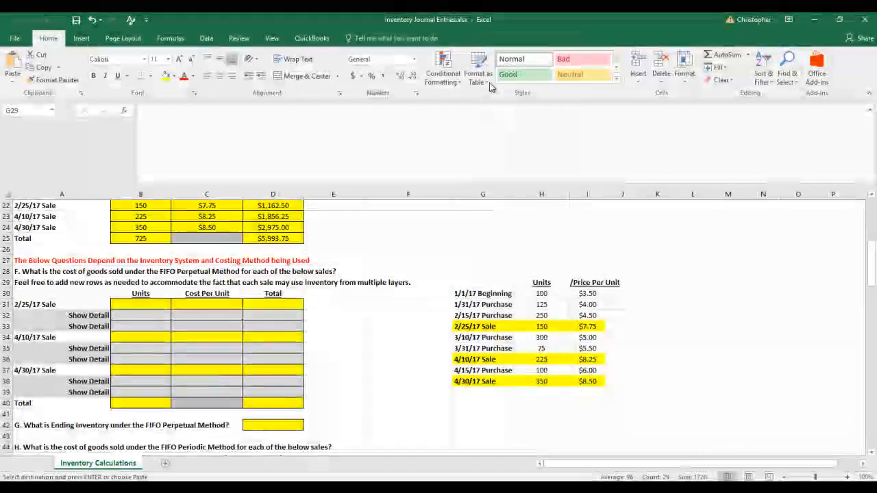
Widen columns G, H and I so the pasted table's labels and headings fit
drag(514, 200, 538, 198)
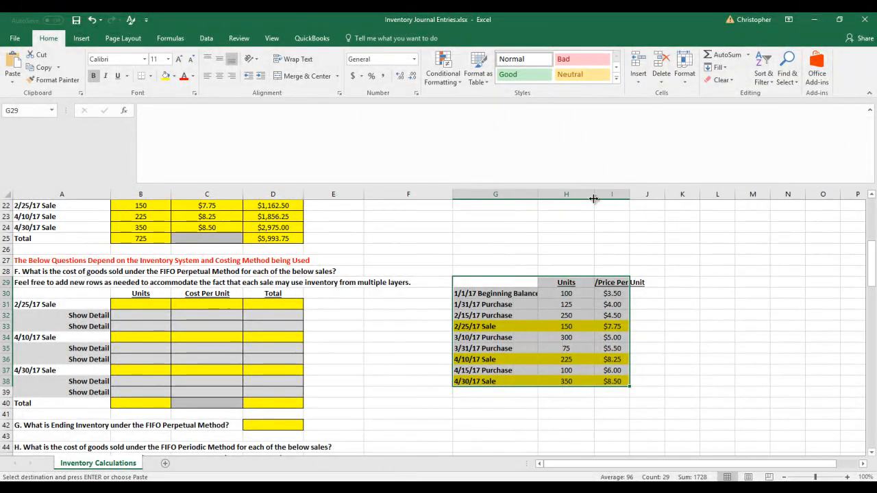
drag(595, 195, 705, 196)
drag(538, 198, 567, 195)
click(485, 305)
scroll(436, 300, down, 1)
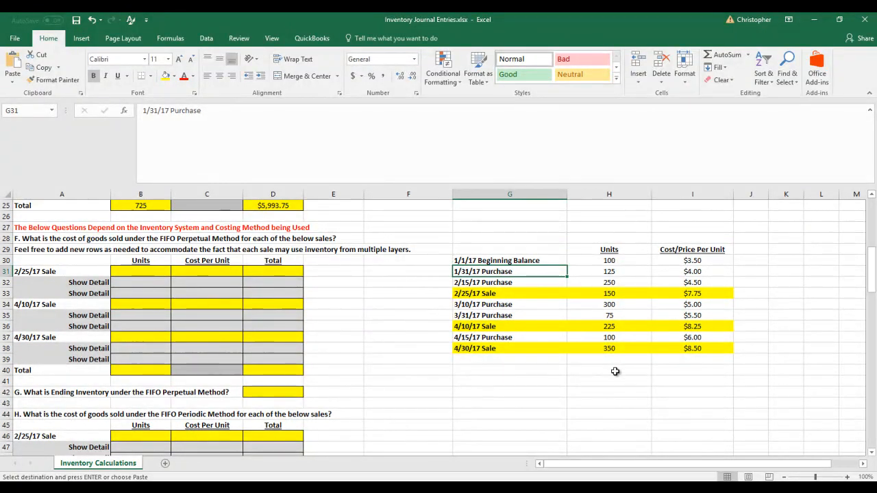
drag(484, 293, 700, 293)
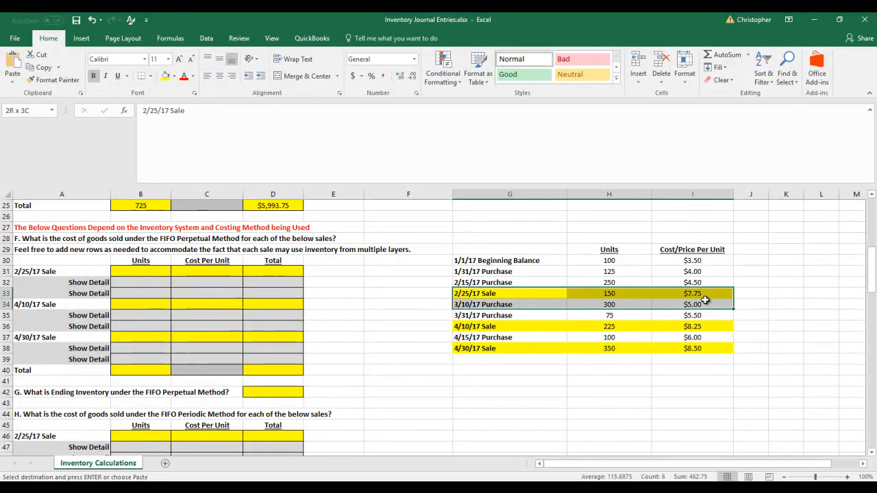
right_click(702, 295)
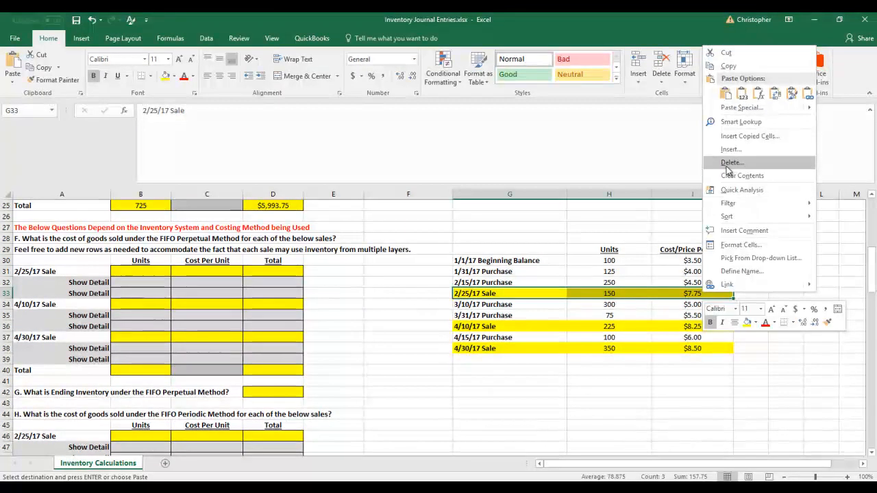
key(Escape)
click(594, 412)
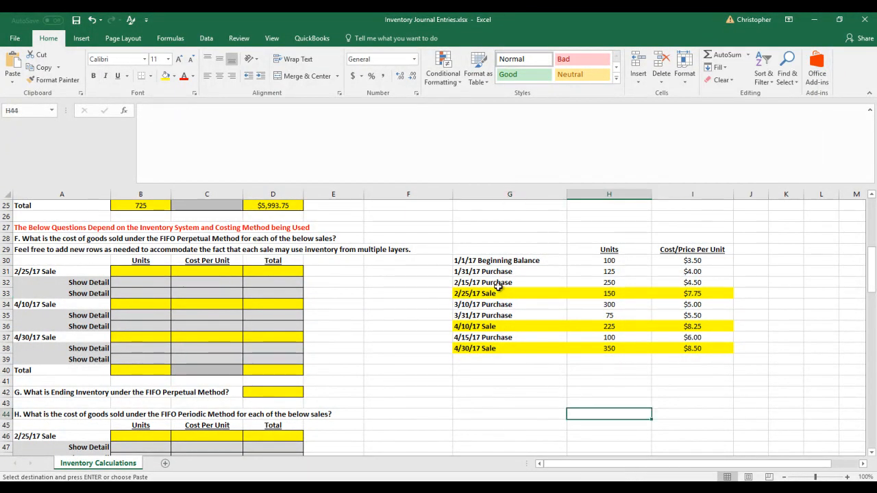
drag(502, 260, 500, 275)
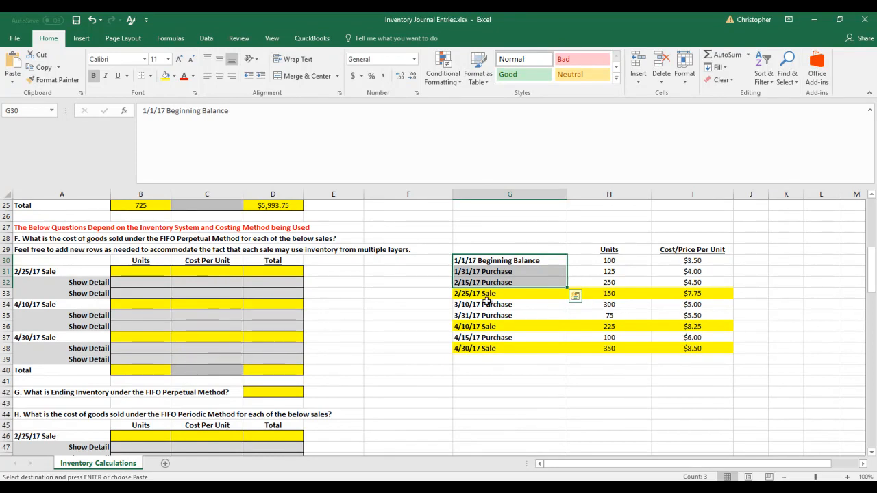
click(409, 326)
click(150, 271)
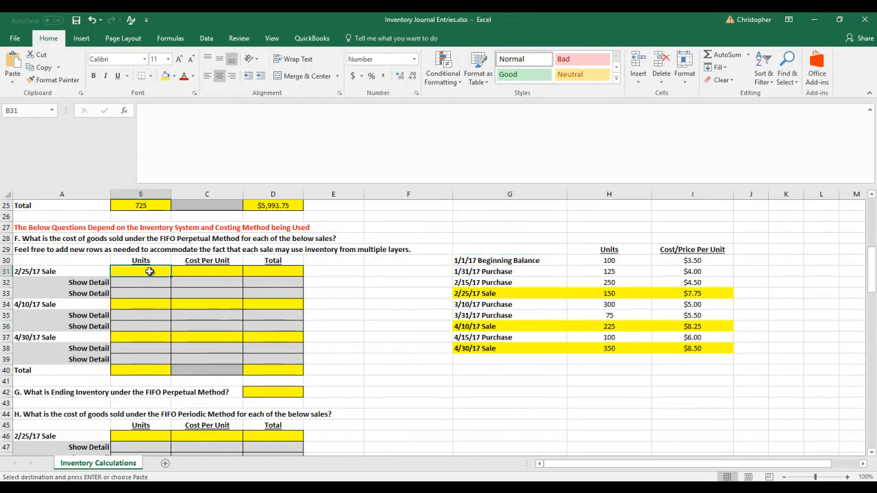
drag(141, 272, 284, 275)
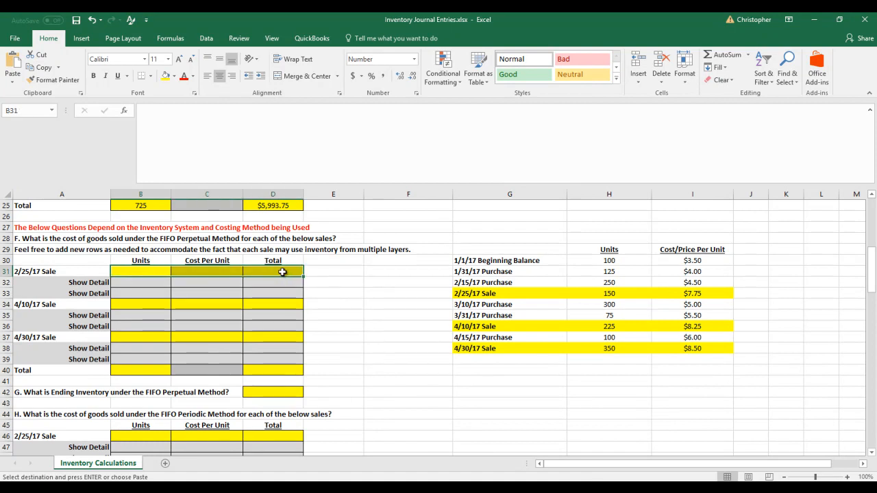
click(145, 285)
drag(155, 291, 274, 289)
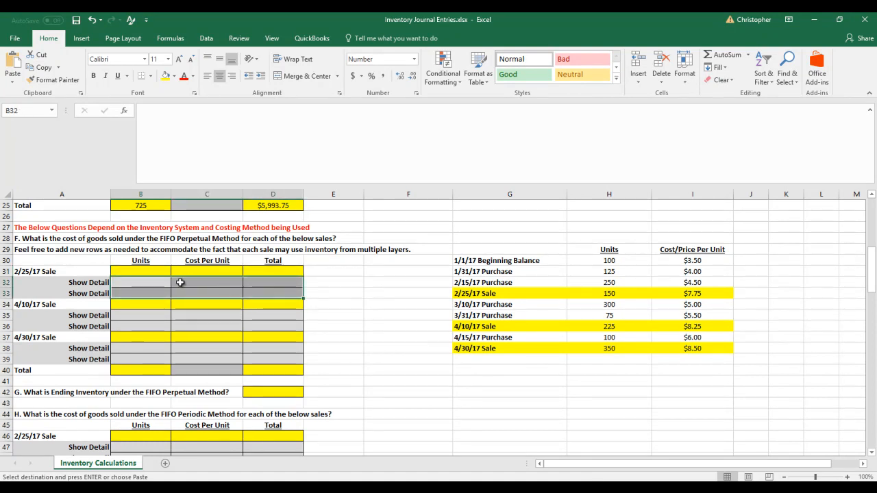
Enter 150 units and 7.75 per unit for the 2/25/17 sale in B31 and C31
click(148, 272)
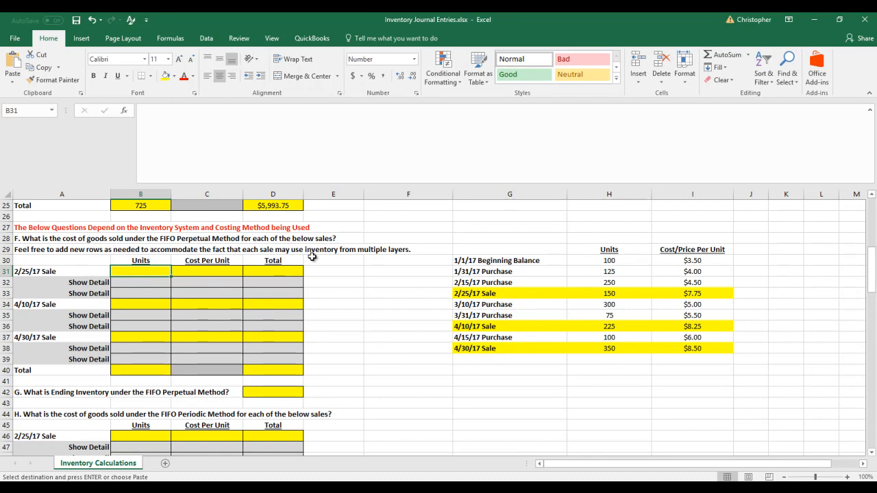
text(150)
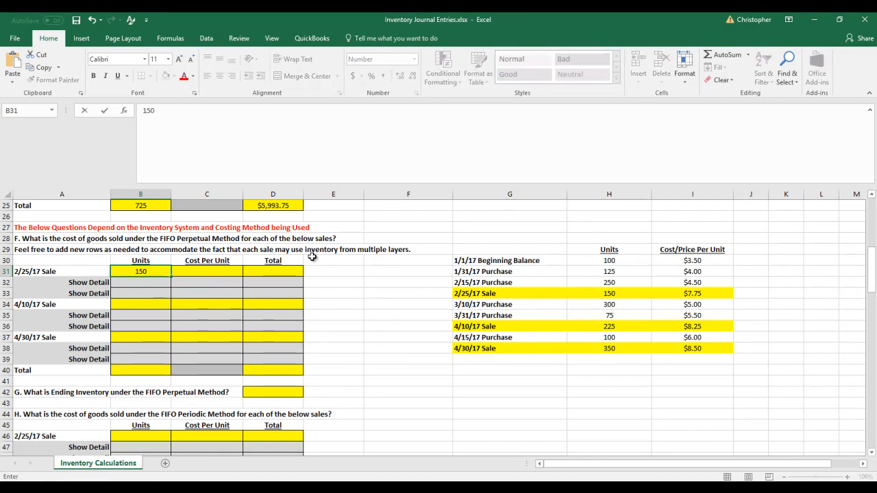
key(Tab)
text(7.75)
key(ctrl+Return)
key(Tab)
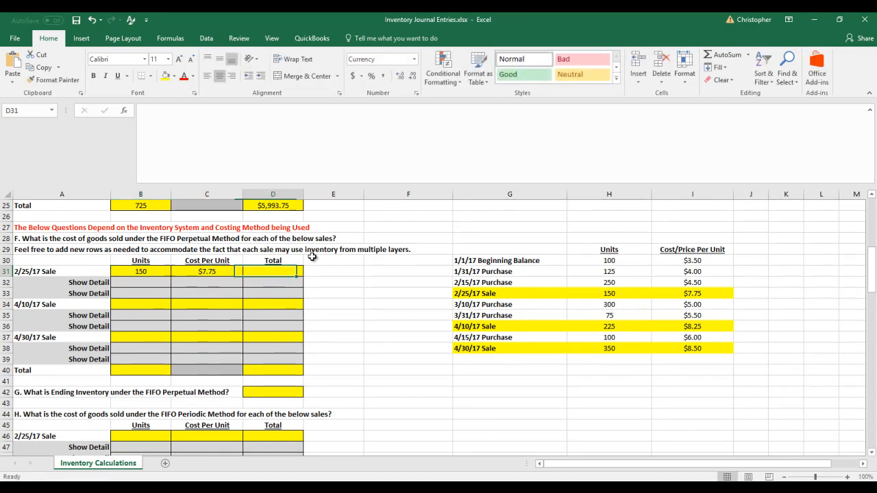
Calculate the 2/25/17 sale's total in D31 with the formula =B31*C31
text(=)
key(Left)
key(Left)
key(Left)
key(Right)
text(*)
key(Right)
key(Return)
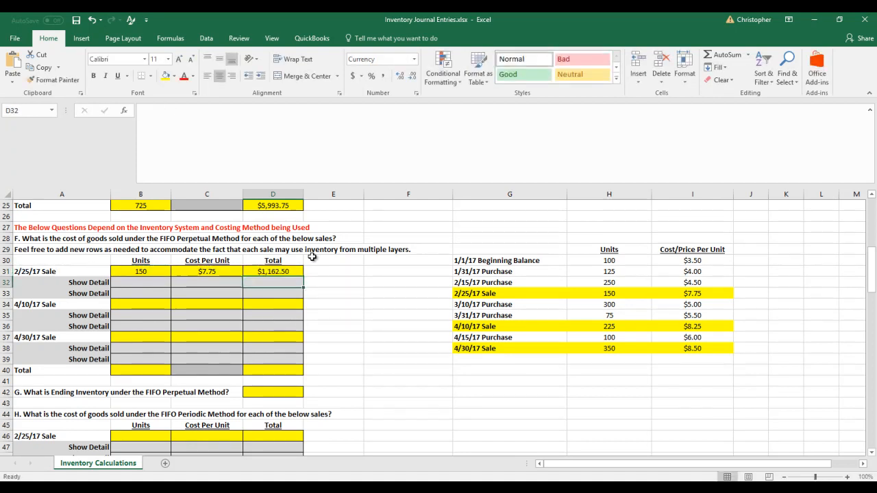
Enter 100 units at 3.5 per unit in the 2/25/17 sale's first Show Detail line, B32 and C32
click(291, 272)
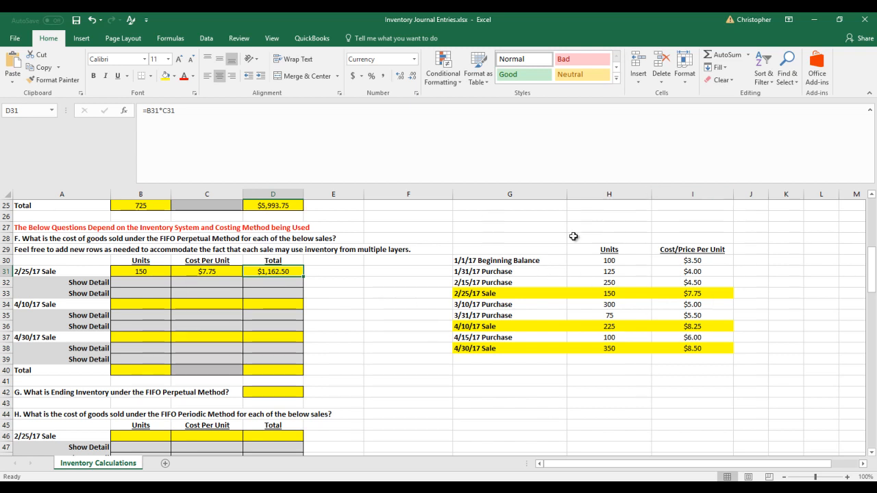
click(148, 273)
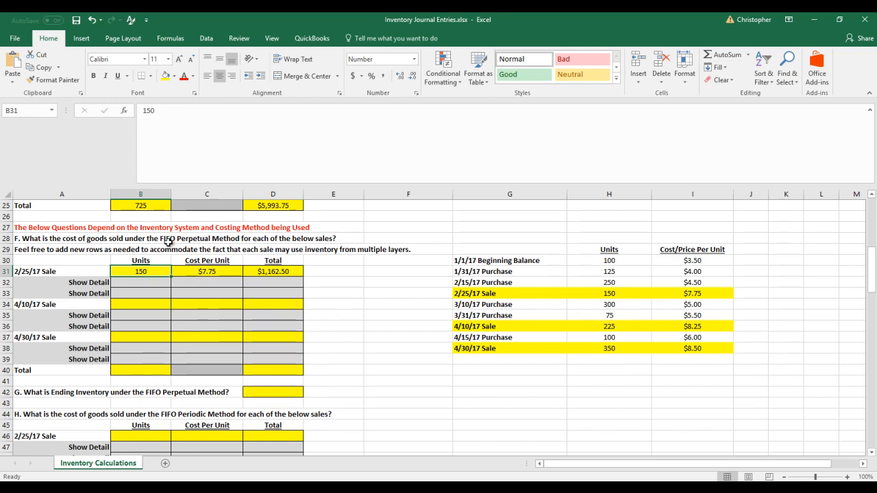
click(533, 260)
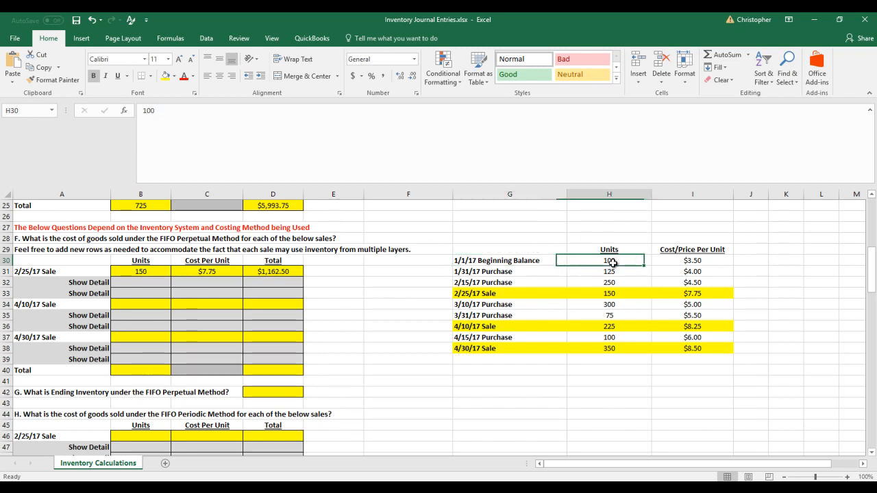
click(157, 283)
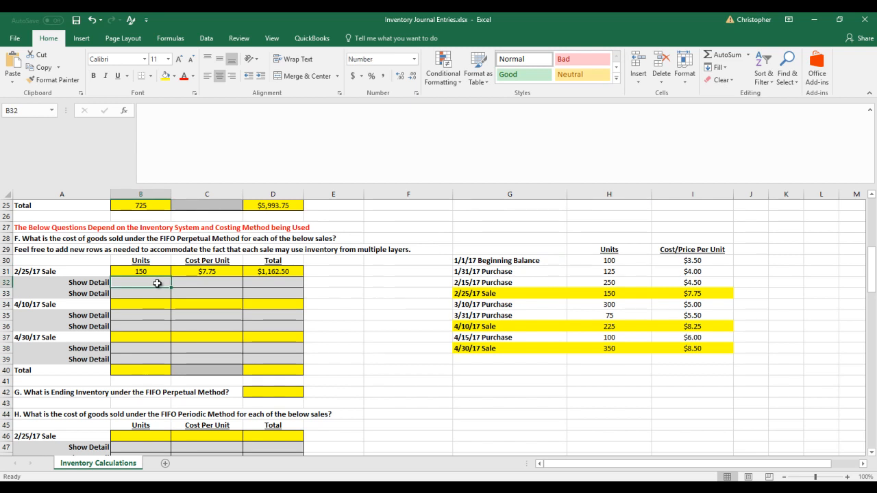
text(100)
key(Tab)
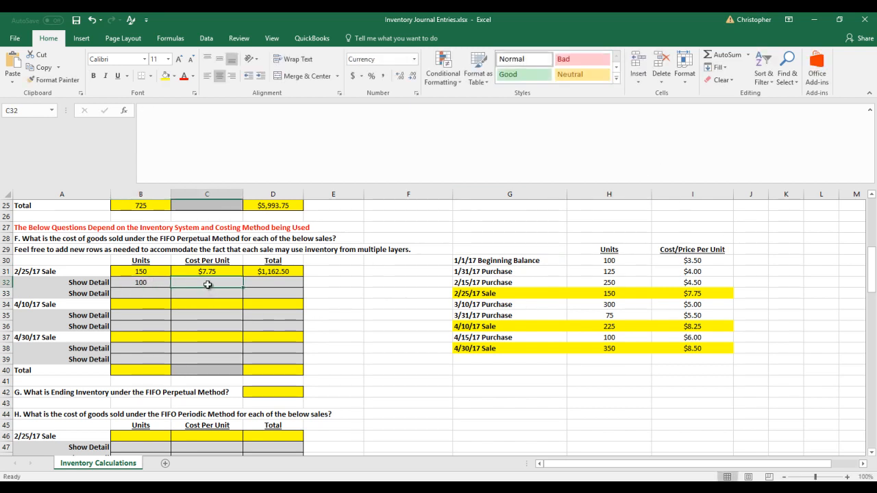
text(3.5)
key(Tab)
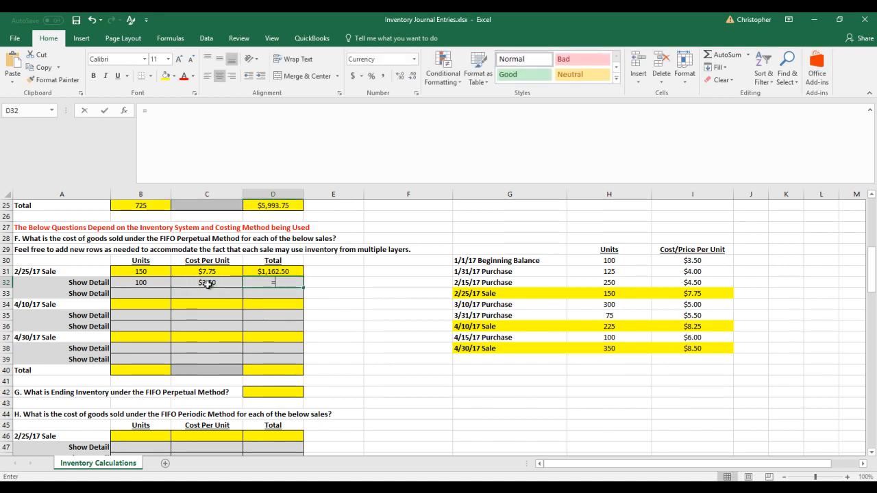
Calculate the first detail line's total in D32 by multiplying its units by its cost per unit
text(=)
key(Left)
key(Left)
text(+)
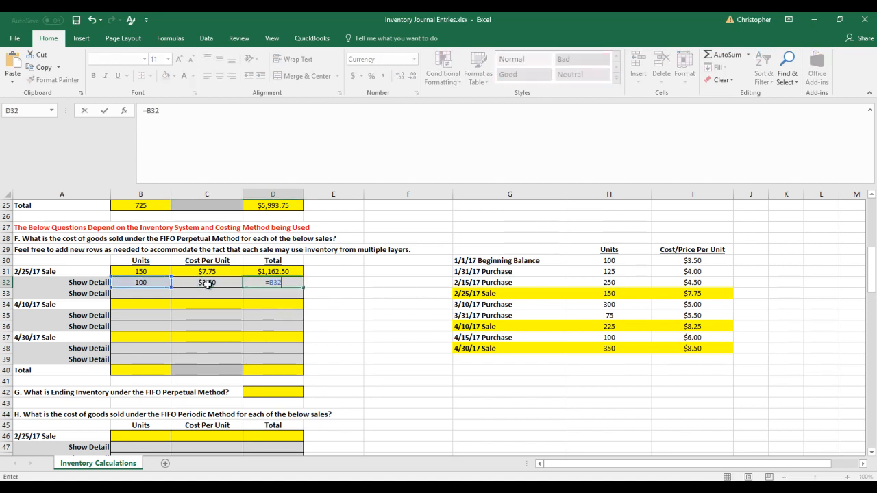
click(207, 284)
key(Return)
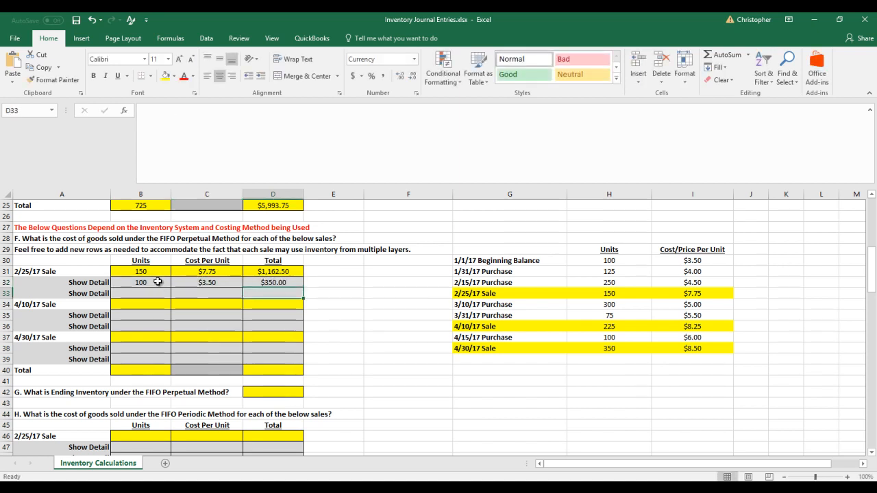
Set the 1/1/17 Beginning Balance units in H30 of the copied table to 0
click(607, 260)
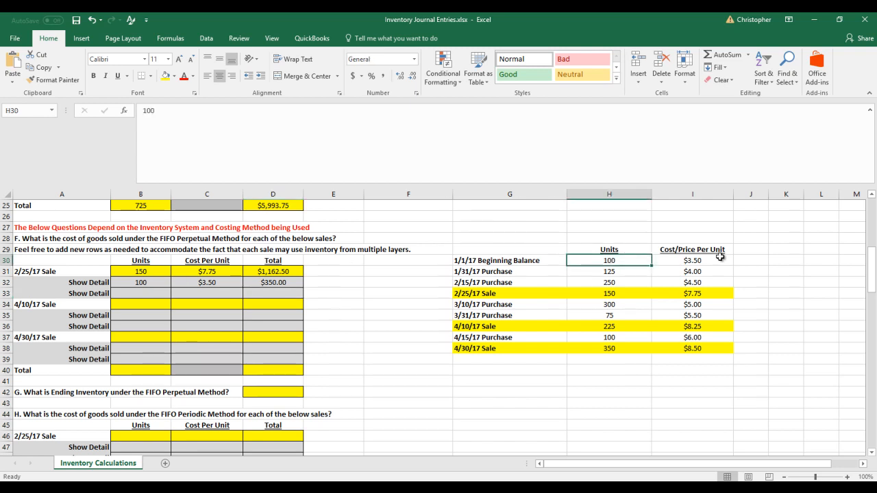
text(0)
key(Return)
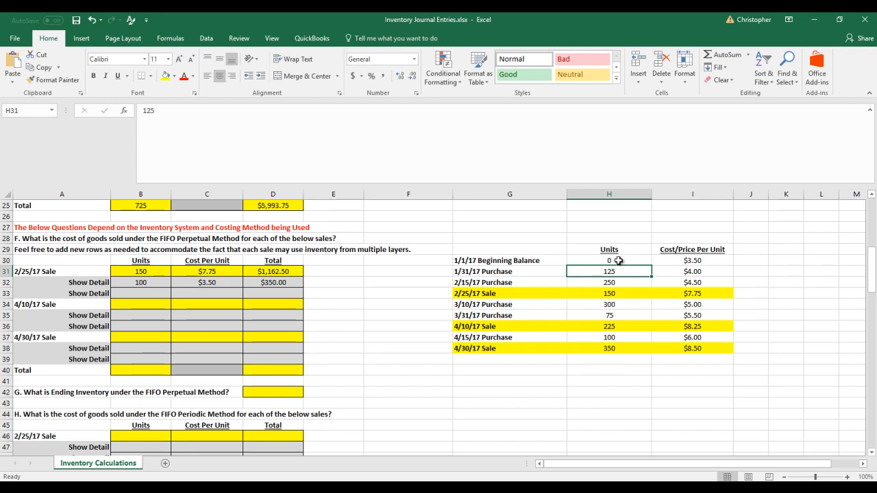
Enter 50 units at 4.00 per unit in the 2/25/17 sale's second Show Detail line, B33 and C33
click(146, 292)
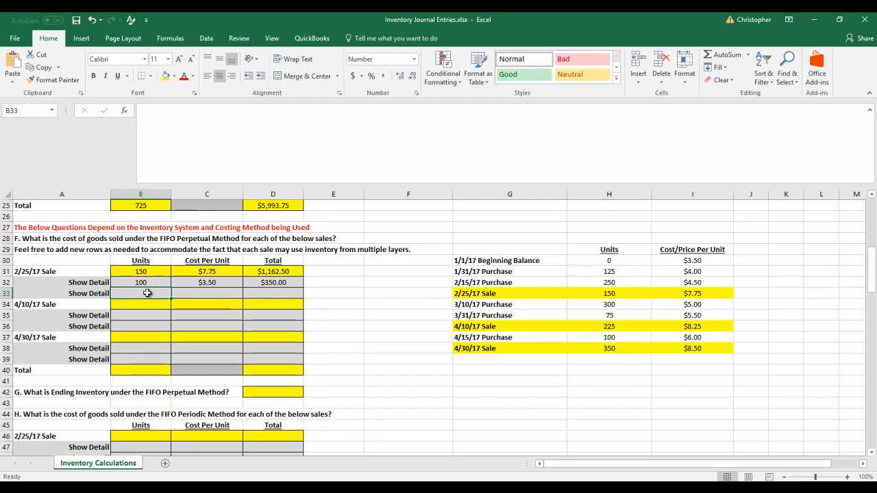
text(50)
key(Tab)
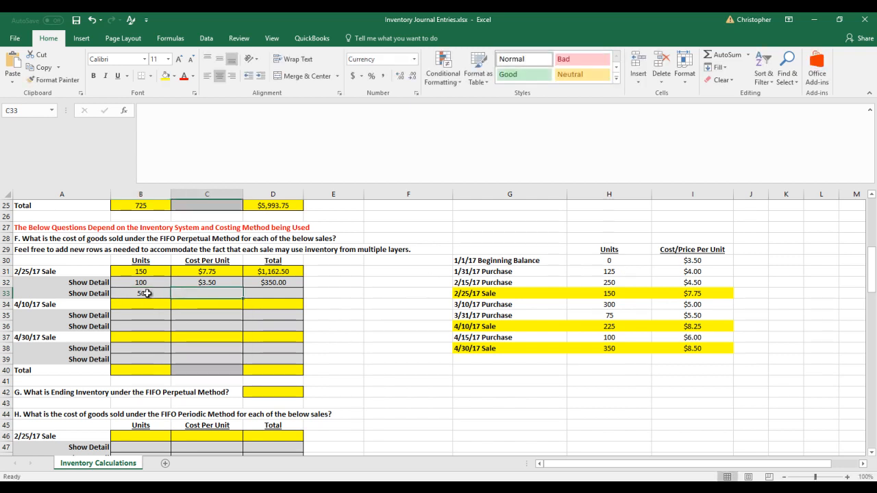
text(4.00)
key(Return)
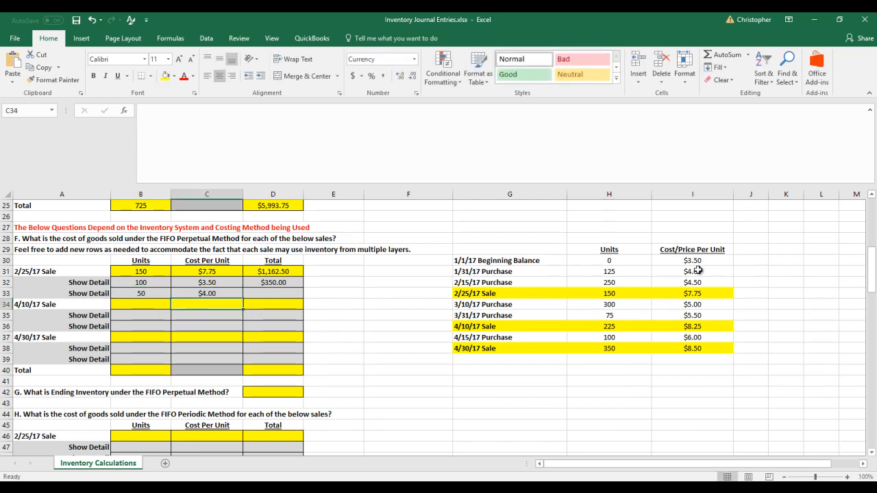
Set the 1/31/17 Purchase units in H31 of the copied table to 75
click(631, 270)
text(75)
key(Return)
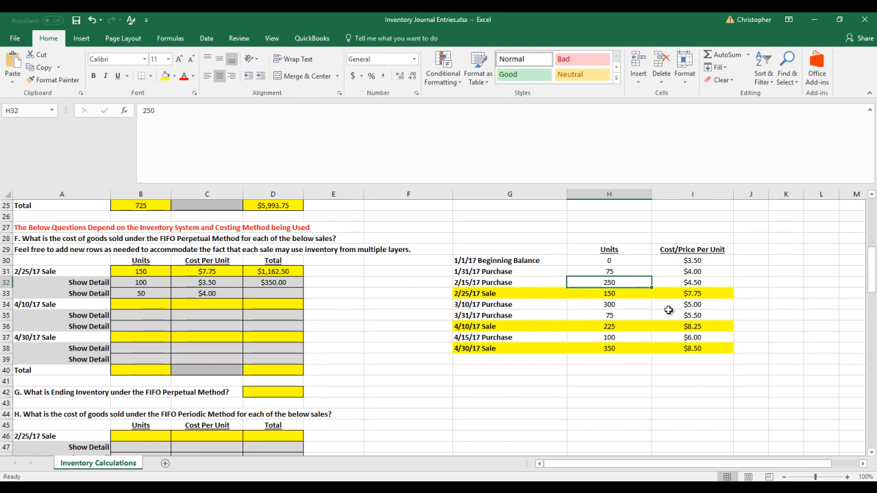
Calculate the second detail line's total in D33 with the formula =B33*C33
click(286, 294)
text(=)
key(Left)
key(Left)
text(*)
key(Left)
key(Return)
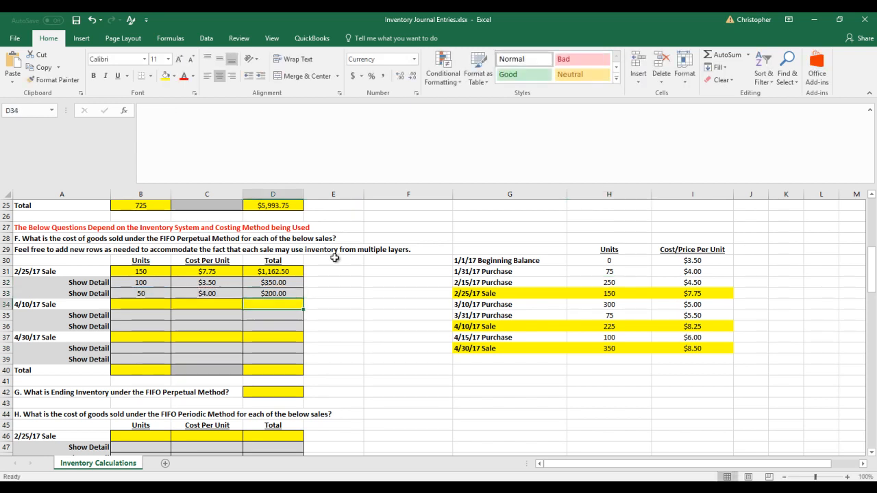
Add the 2/25/17 sale's two detail totals in E33 with the formula =D32+D33, and check the detail units against the sale row
click(321, 294)
text(=)
key(Left)
key(Up)
text(+)
key(Down)
key(Return)
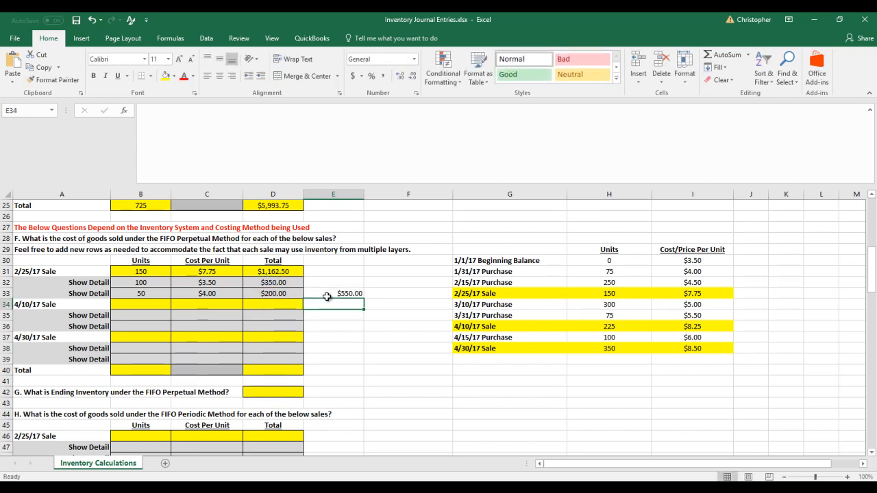
click(332, 293)
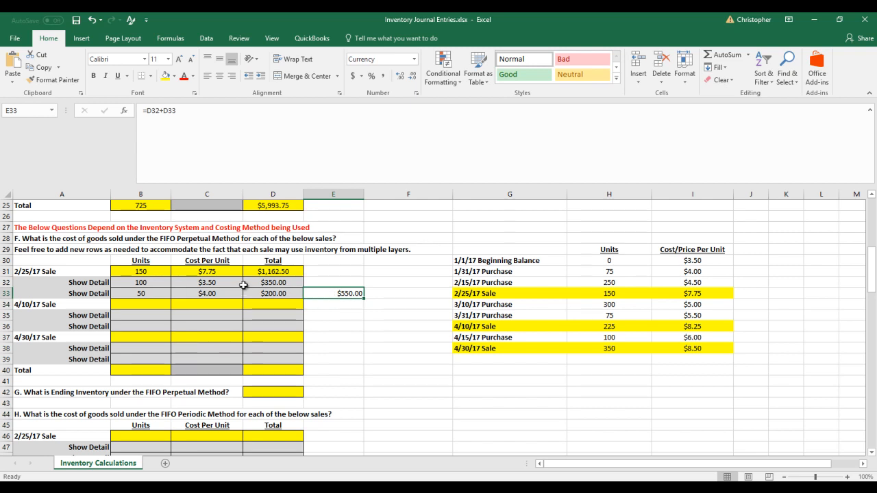
drag(142, 292, 142, 293)
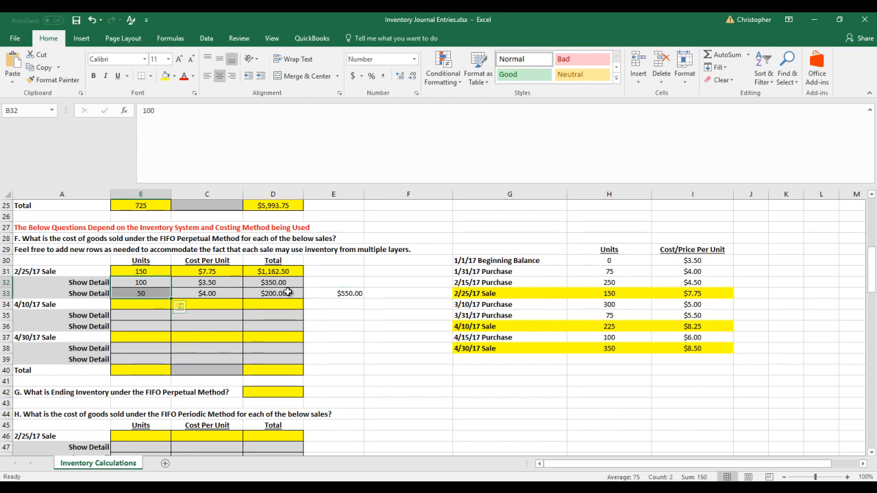
click(283, 272)
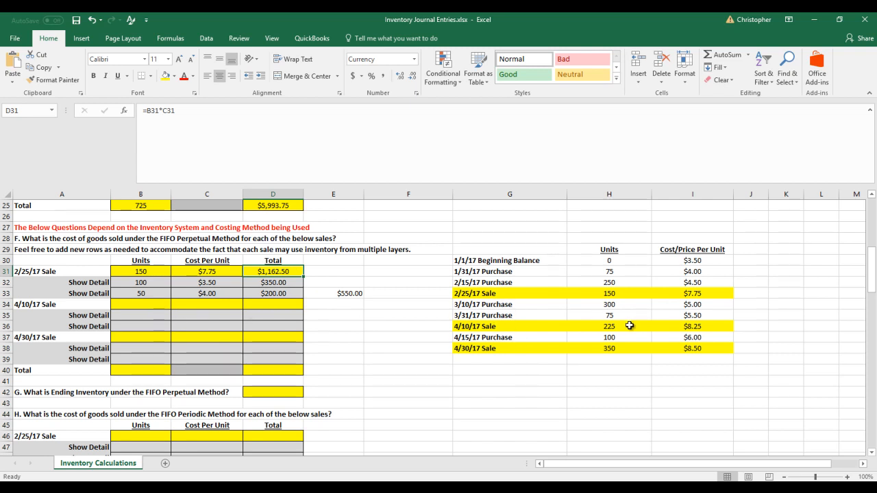
Enter 225 units at 8.25 per unit for the 4/10/17 Sale in B34 and C34
click(139, 306)
text(225)
key(Tab)
text(8.25)
key(Tab)
Calculate the 4/10/17 Sale total in D34 with the formula =B34*C34
text(=)
key(Left)
key(Left)
text(*)
key(Left)
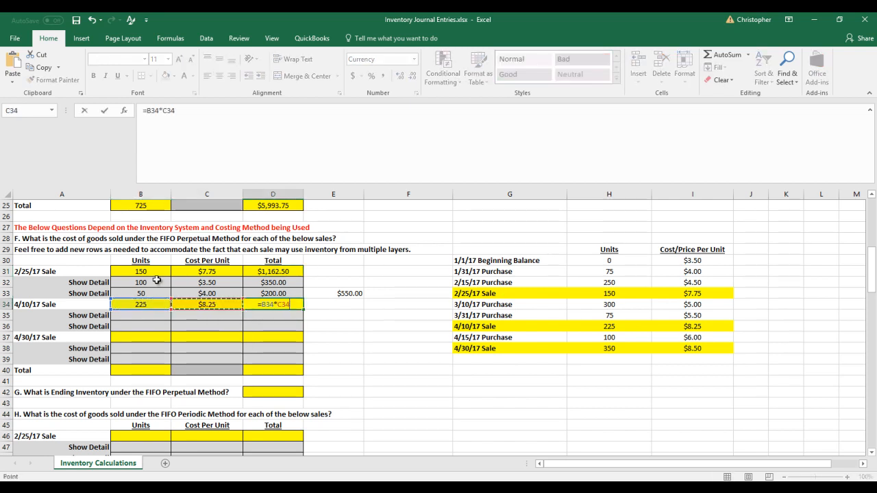
key(Return)
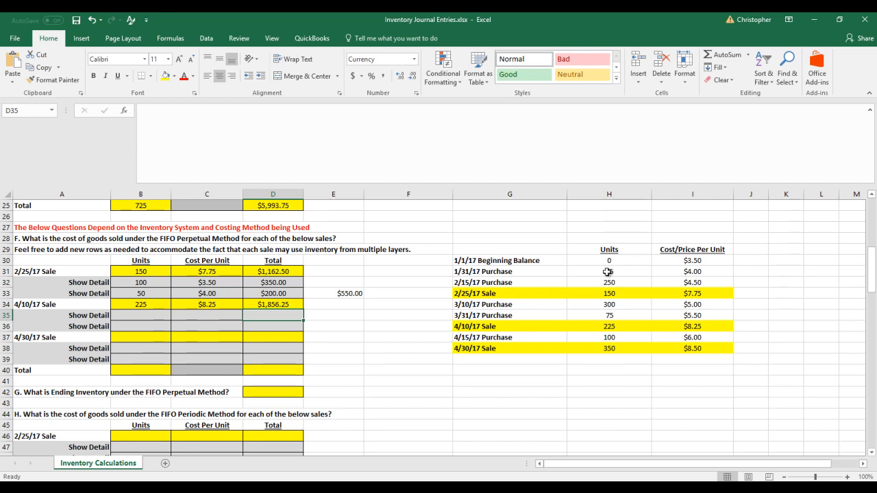
Enter 75 units at 4.00 per unit in the 4/10/17 sale's first Show Detail line, B35 and C35
click(168, 315)
text(7)
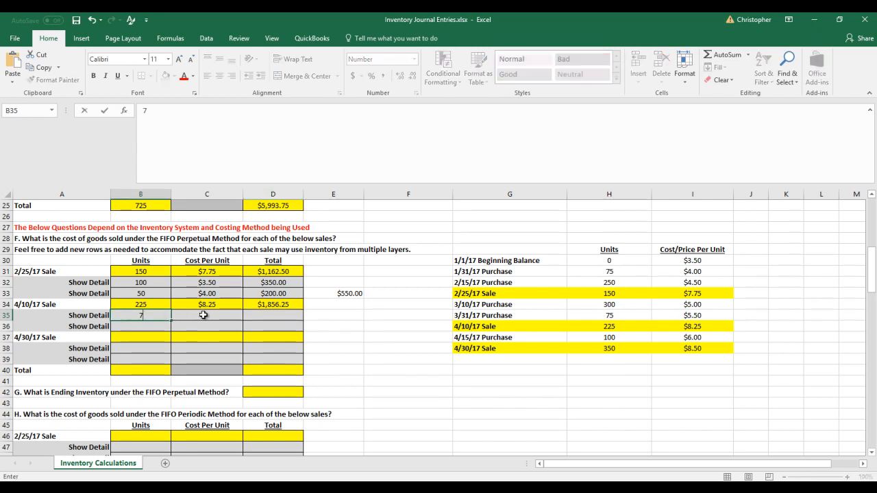
text(5)
click(204, 315)
text(4.00)
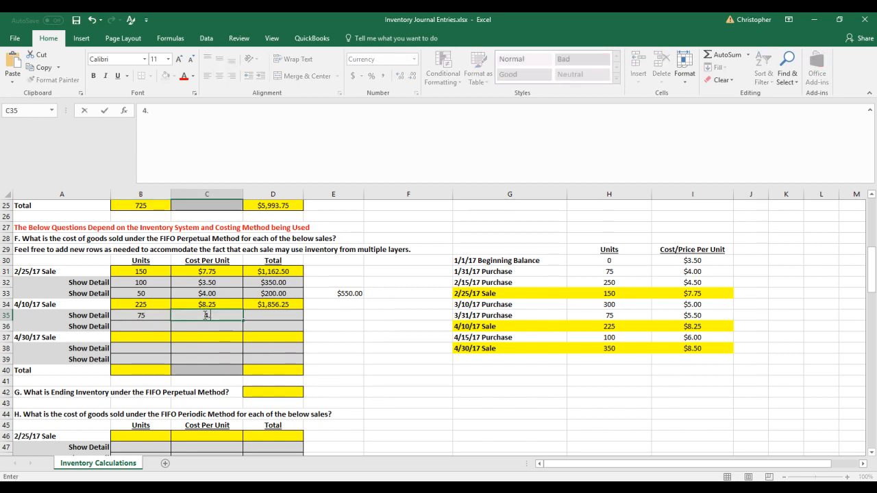
Calculate the 4/10/17 sale's first detail line total in D35 with the formula =B35*C35
key(Tab)
text(=)
key(Left)
key(Left)
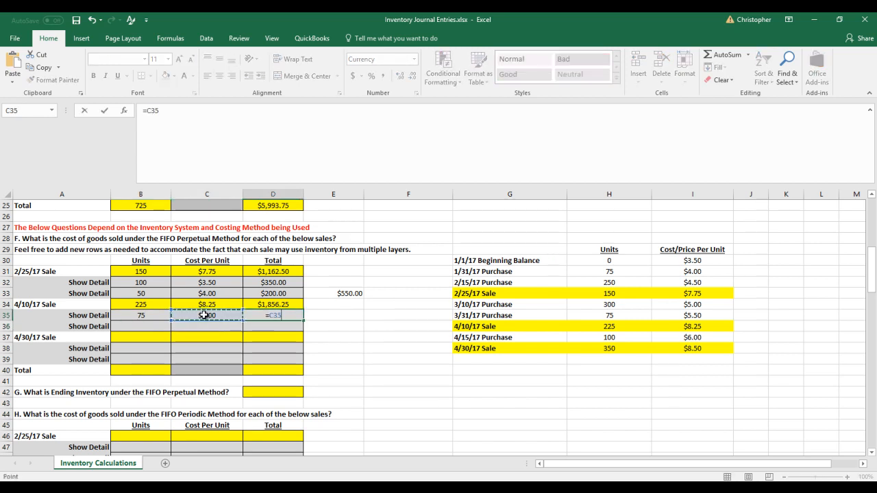
text(*)
key(Left)
key(Return)
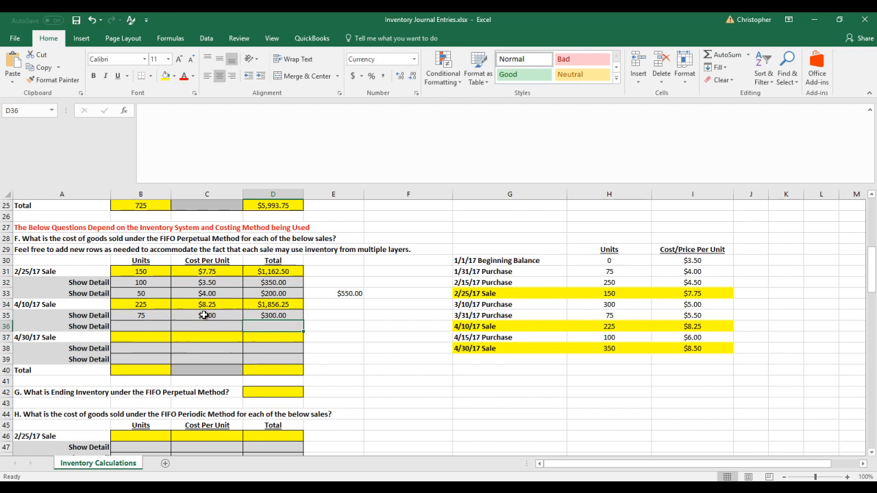
Set the 1/31/17 Purchase units in H31 of the copied table to 0
click(593, 272)
text(0)
key(Return)
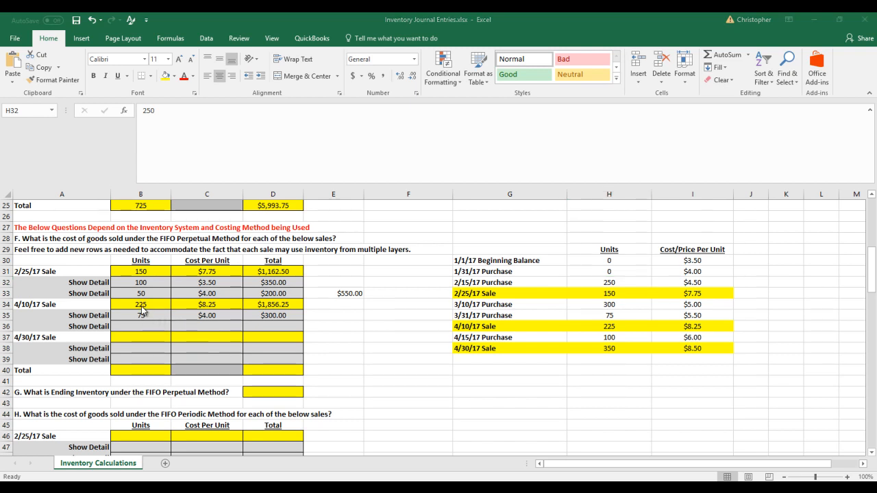
Enter 150 units at 4.50 per unit in the 4/10/17 sale's second Show Detail line, B36 and C36
click(167, 327)
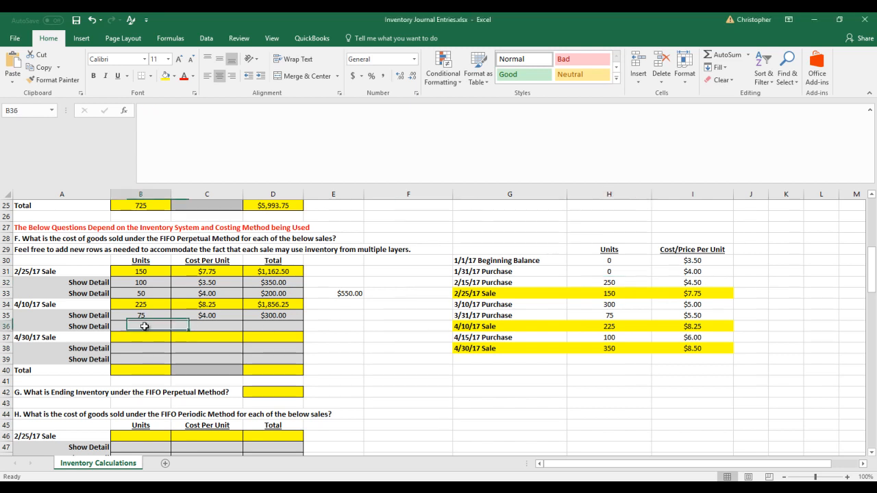
click(608, 281)
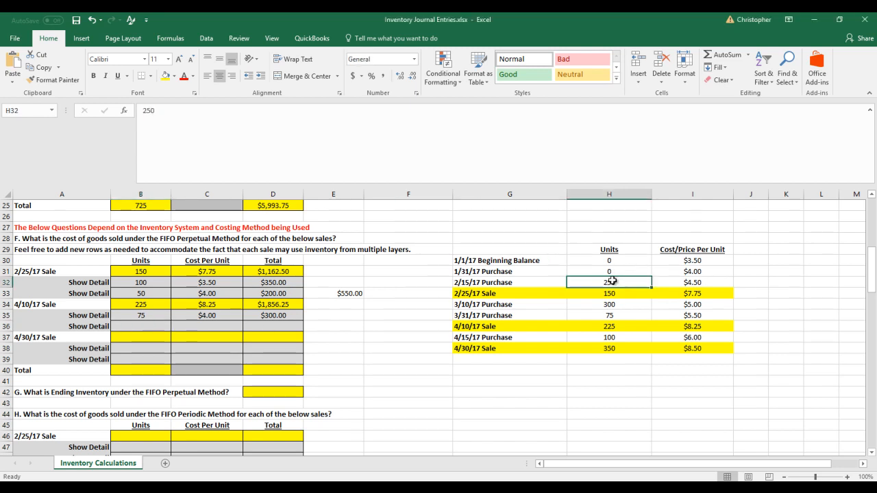
click(148, 331)
text(150)
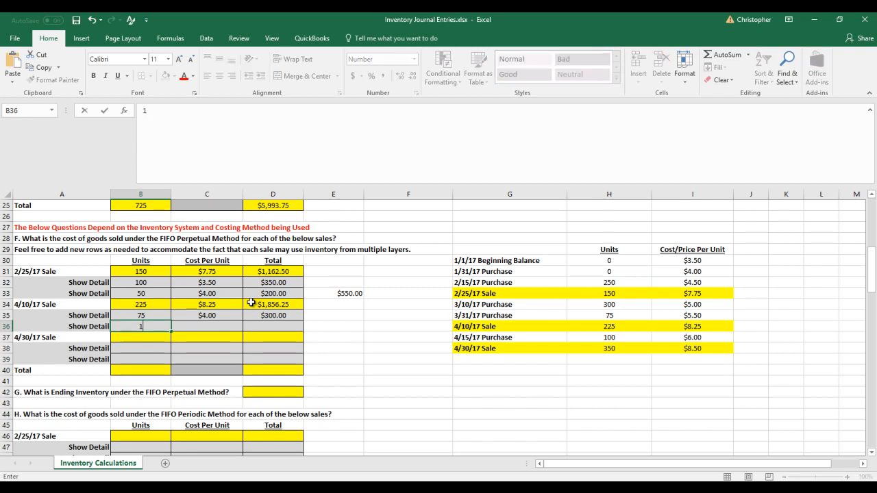
key(Tab)
text(4.5)
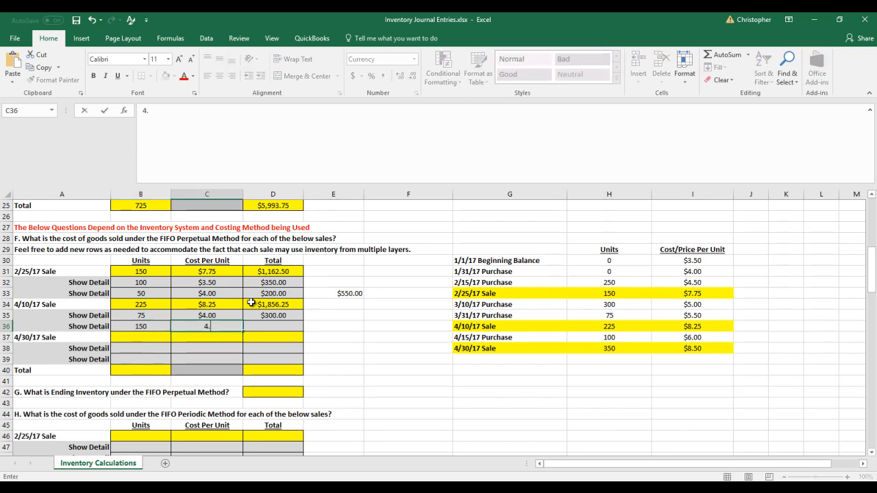
Calculate the 4/10/17 sale's second detail line total in D36 with the formula =B36*C36
key(Tab)
text(=)
key(Left)
key(Left)
text(*)
key(Left)
key(Return)
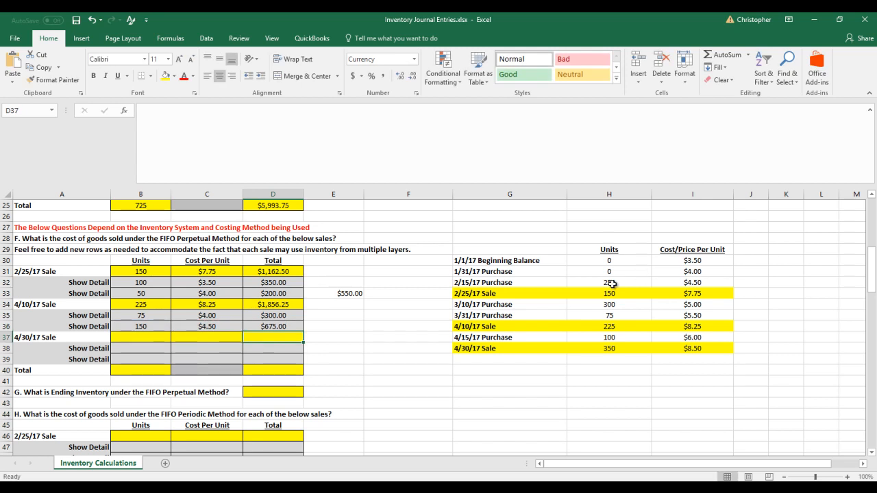
Check the summed units of the 4/10/17 detail lines and set the 2/15/17 Purchase units in H32 to 100
drag(137, 316, 144, 326)
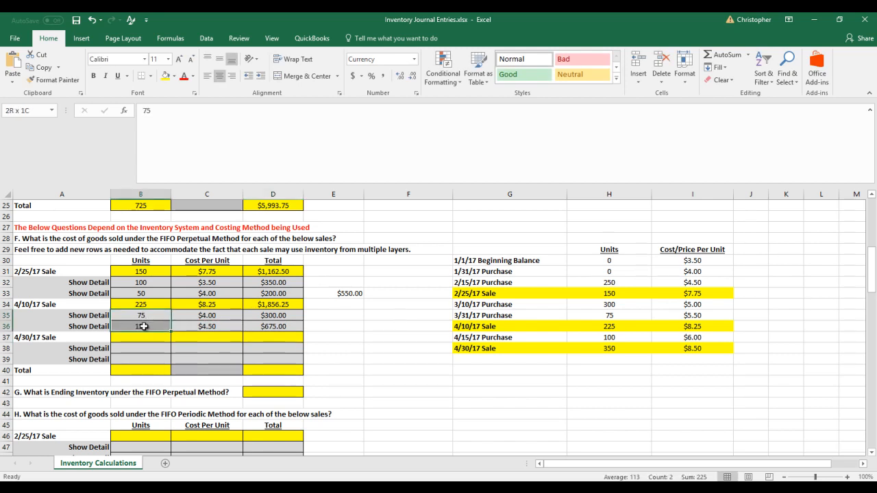
click(615, 281)
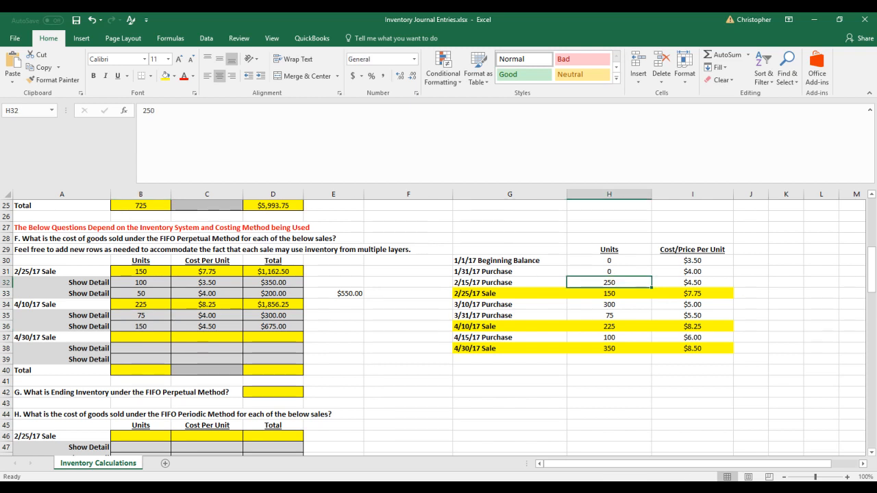
text(100)
key(Return)
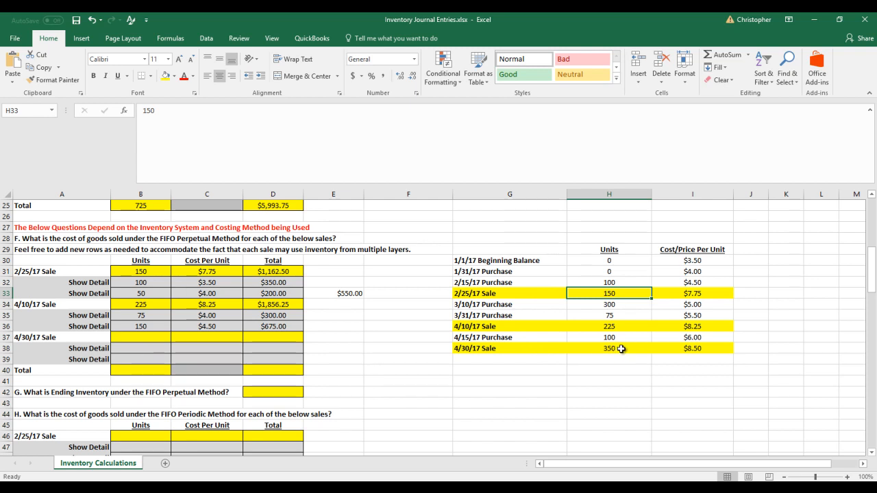
Enter 350 units at 8.50 per unit for the 4/30/17 Sale in B37 and C37
click(133, 337)
text(350)
key(Tab)
text(8)
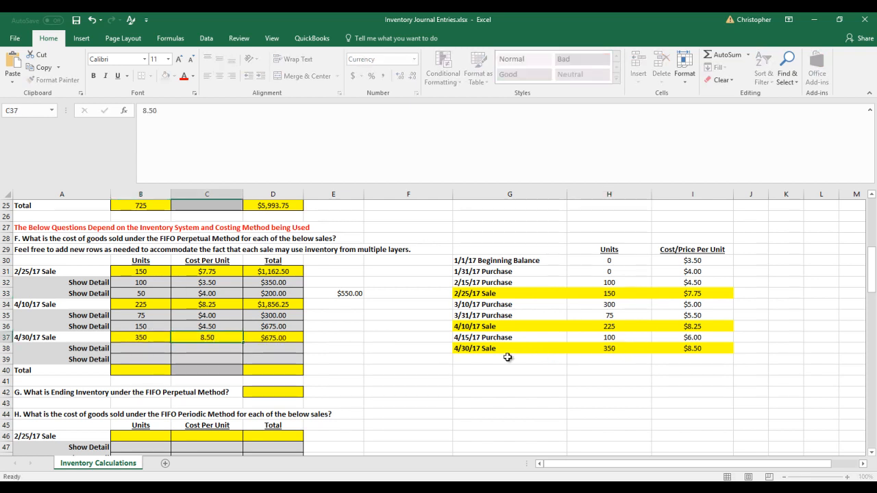
text(.50)
key(Tab)
key(Down)
key(Up)
key(Up)
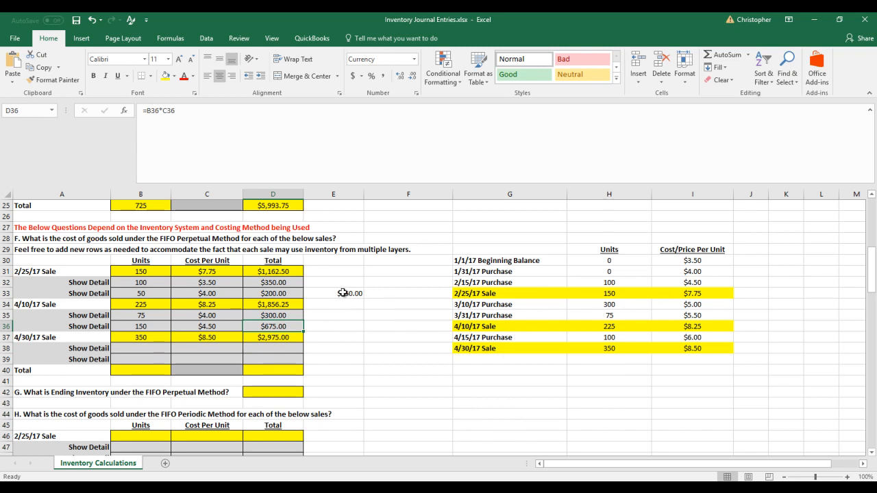
Add the 4/10/17 sale's two detail totals in E36 with the formula =D35+D36
click(330, 326)
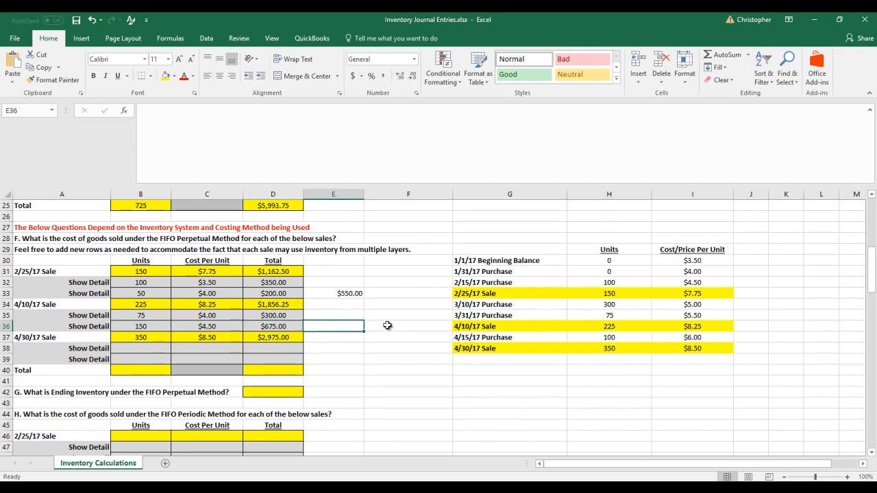
text(=)
key(Left)
key(Up)
text(+)
key(Down)
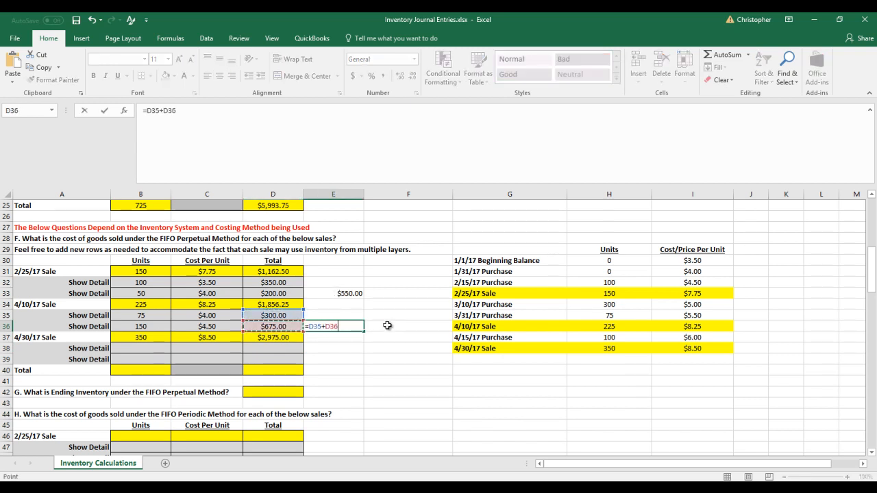
key(Return)
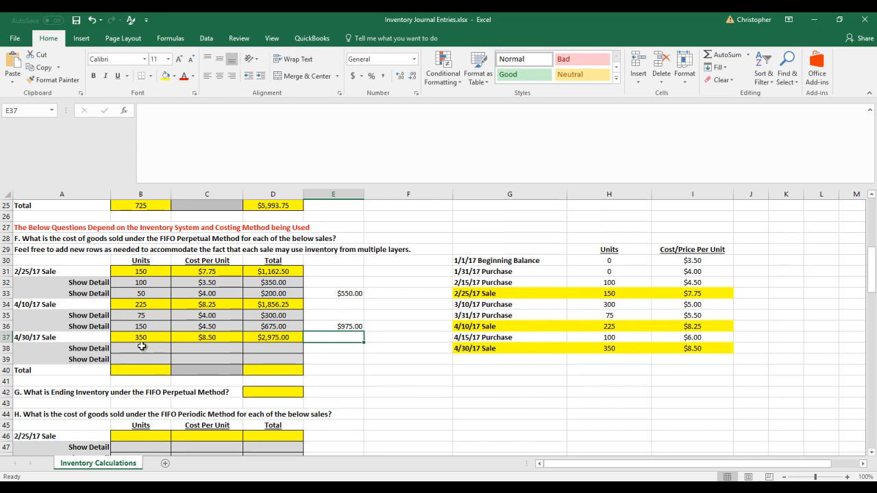
Enter 100 units at 4.50 per unit in the 4/30/17 sale's first Show Detail line, B38 and C38
click(612, 282)
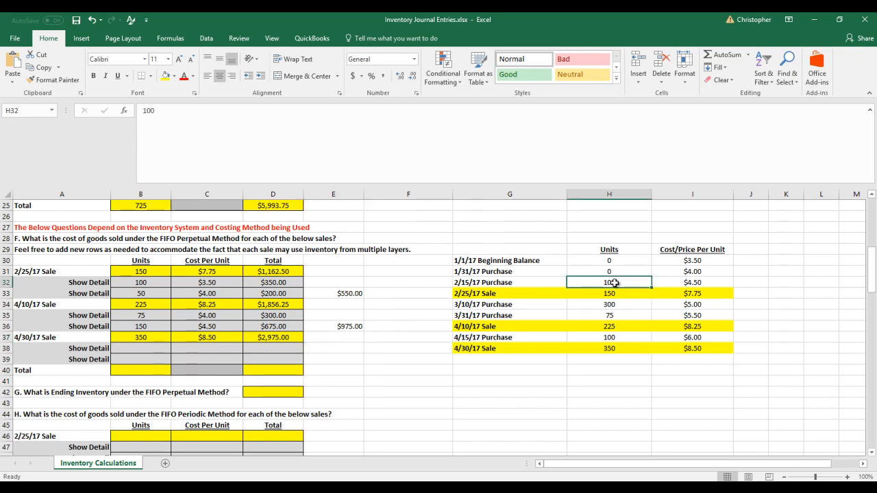
click(147, 348)
text(10)
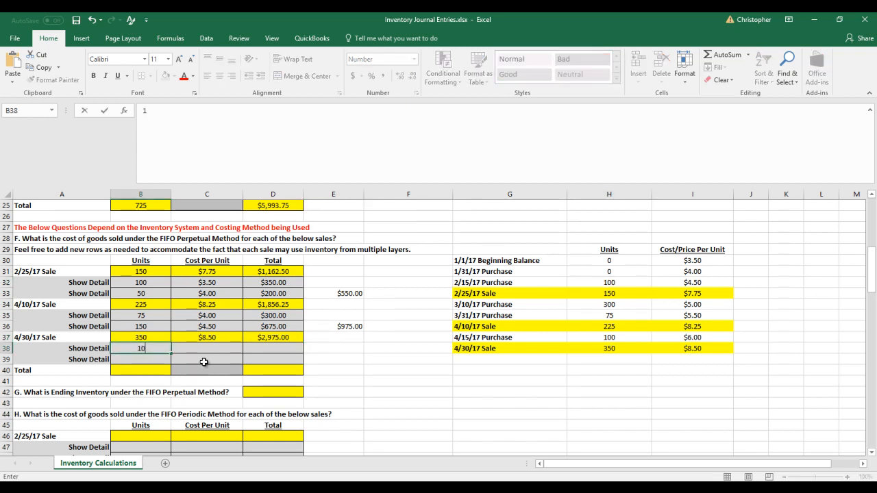
text(0)
key(Return)
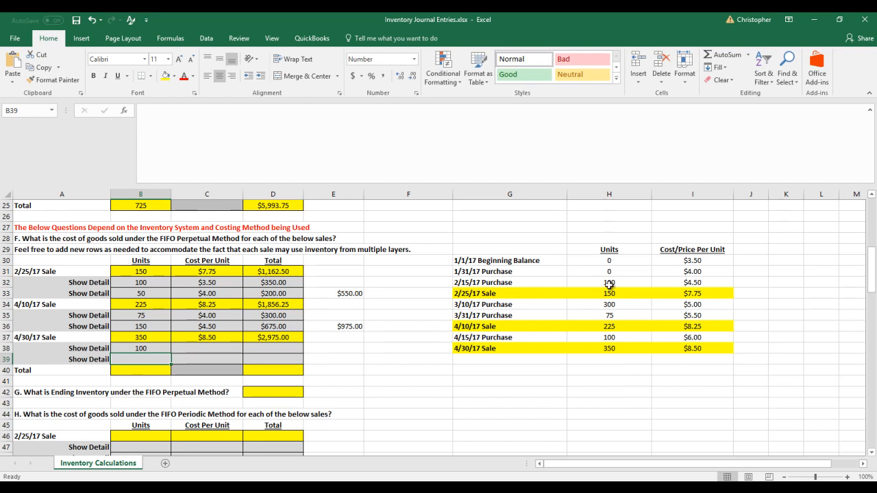
click(228, 348)
text(4.50)
key(Tab)
key(Right)
key(Right)
key(Right)
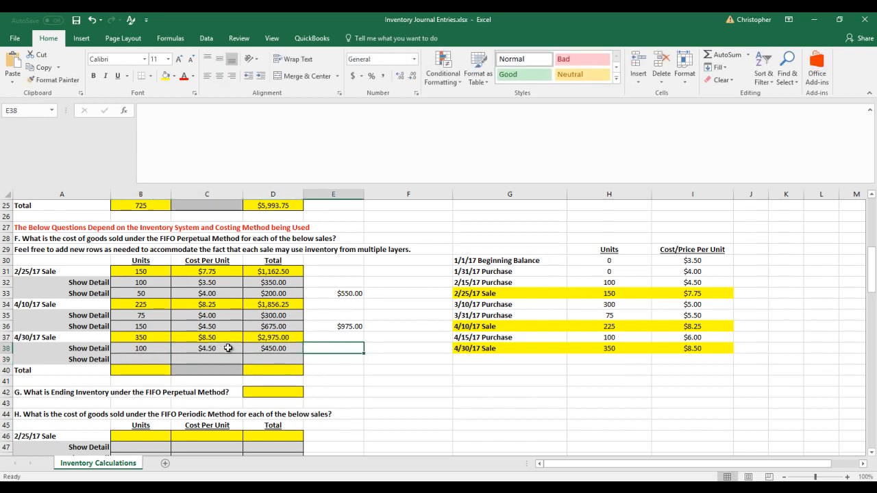
Set the 2/15/17 Purchase units in H32 of the copied table to 0
click(624, 284)
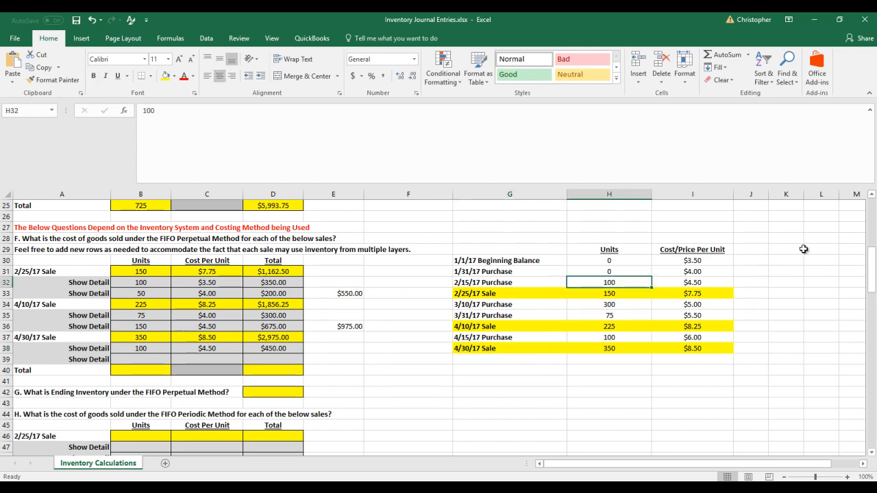
text(0)
key(Return)
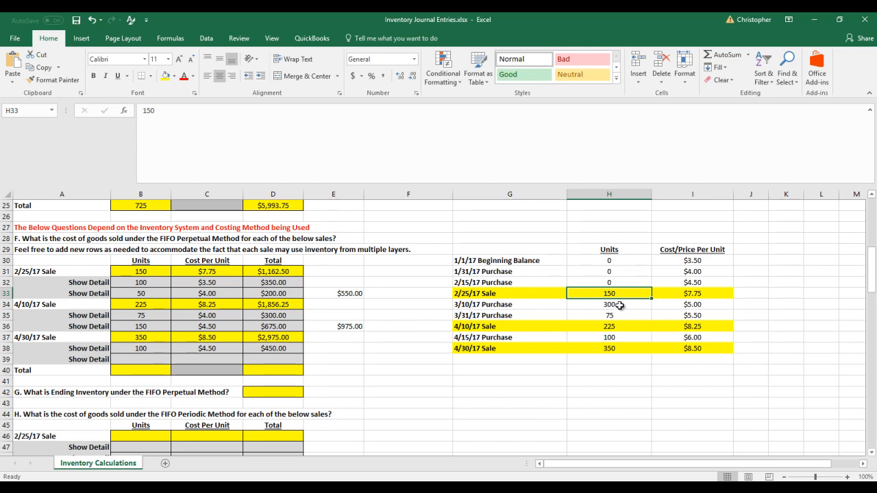
Enter 250 units at 5.00 per unit in the 4/30/17 sale's second Show Detail line, B39 and C39
click(141, 360)
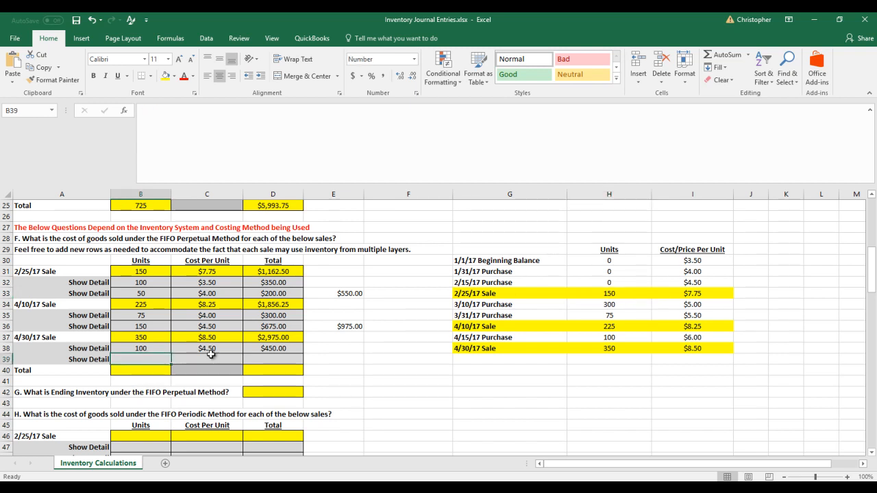
text(250)
key(Tab)
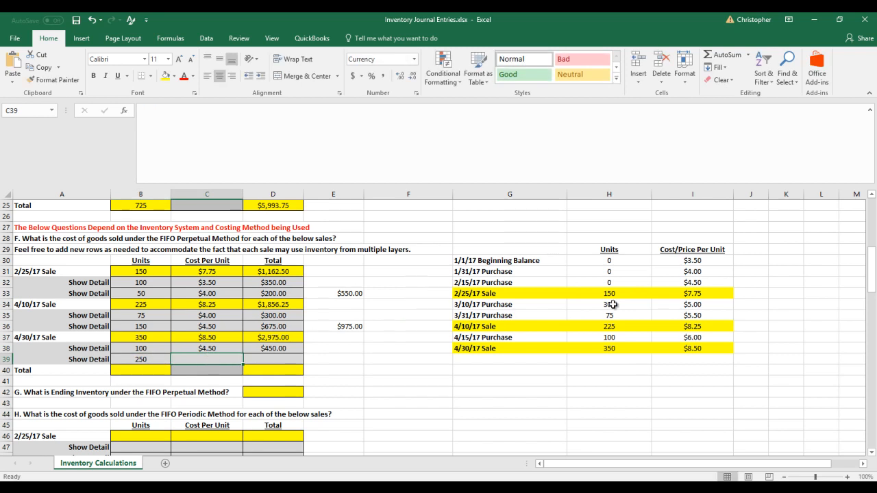
text(5)
key(Tab)
Calculate the 4/30/17 sale's second detail line total in D39 with the formula =B39*C39
text(=)
key(Left)
key(Left)
text(*)
click(216, 361)
key(Return)
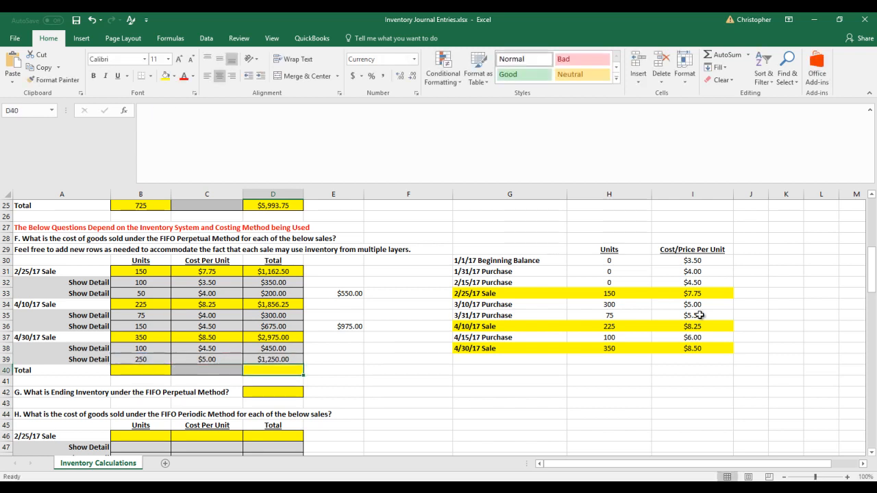
Set the 3/10/17 Purchase units in H34 of the copied table to 50
click(615, 304)
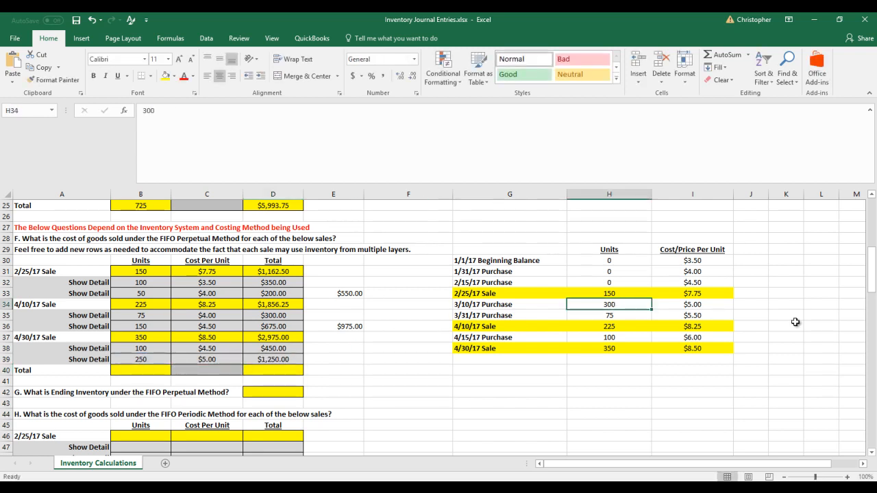
text(50)
key(Return)
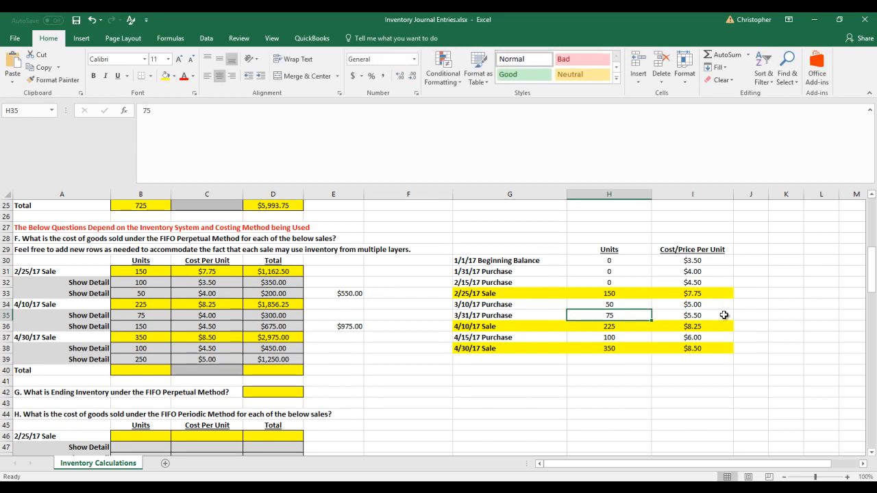
Total the 4/30/17 sale's two Show Detail lines in E39 with the formula =D38+D39
click(330, 361)
text(=)
key(Left)
key(Up)
text(+)
key(Left)
key(Return)
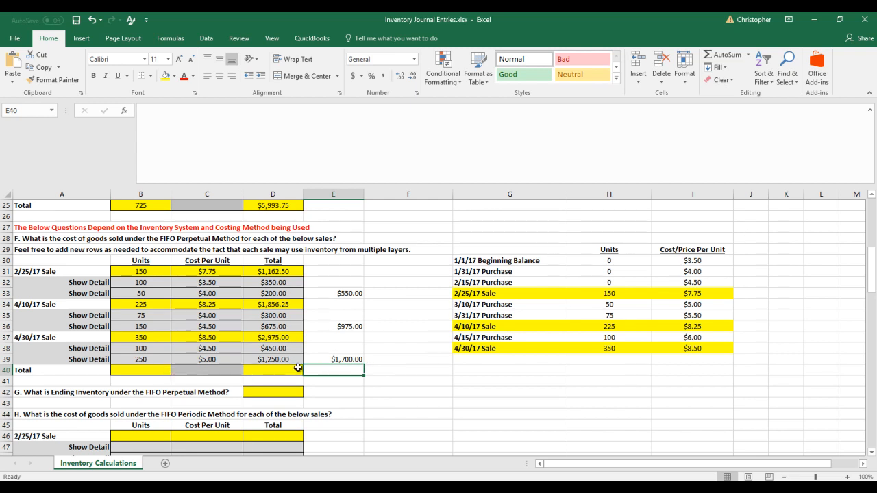
Enter the label COGS in E40, beside the FIFO perpetual Total row
text(C)
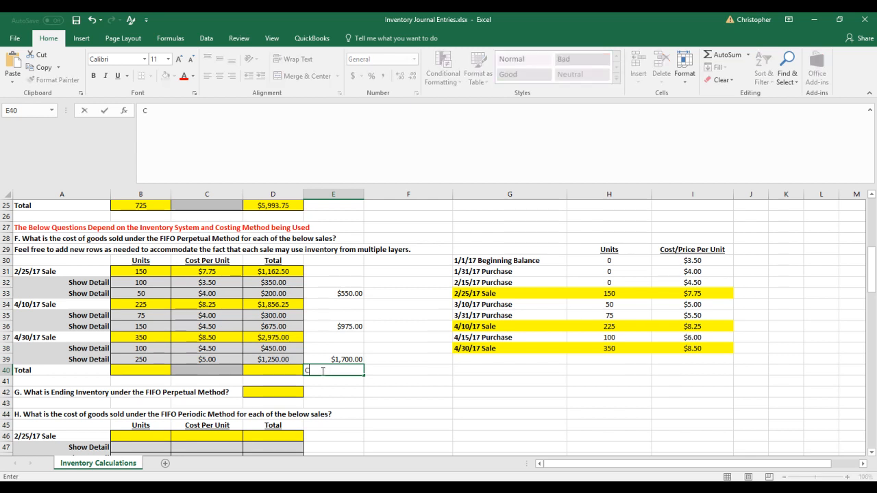
text(OGS)
key(Return)
click(324, 371)
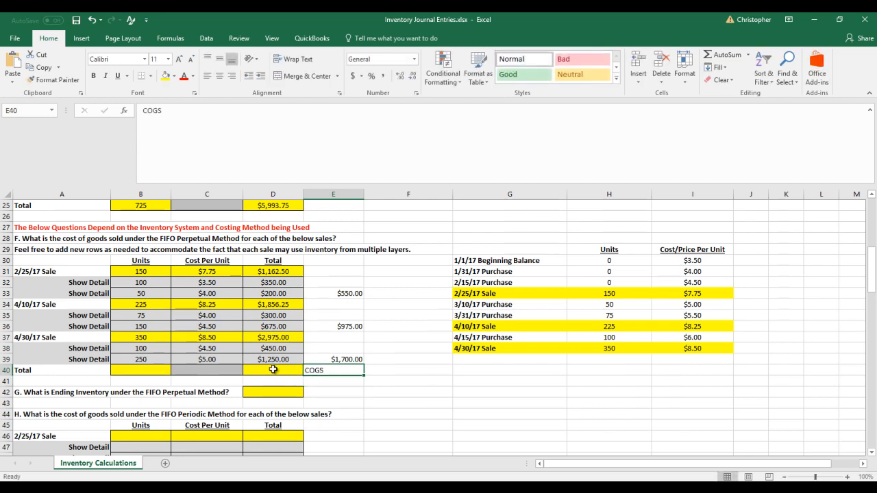
Calculate the total FIFO perpetual cost of goods sold in D40 with the formula =E39+E36+E33
click(272, 369)
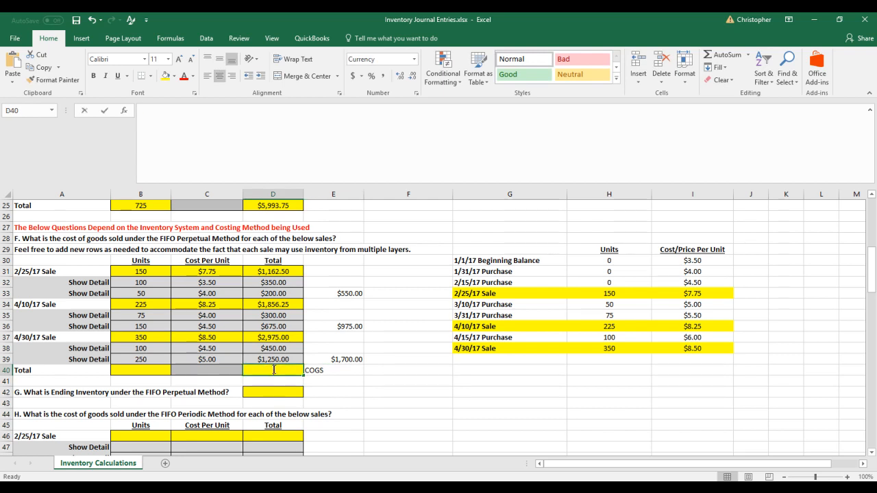
text(=)
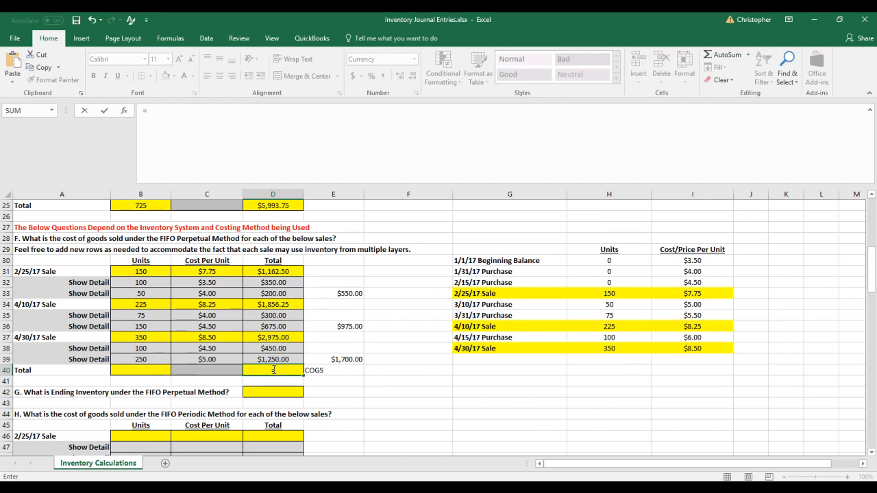
click(339, 357)
text(+)
click(347, 328)
text(+)
click(342, 294)
key(Return)
Total the units of the three sales in B40 with the formula =B31+B34+B37
key(Up)
key(Left)
key(Left)
key(Left)
key(Right)
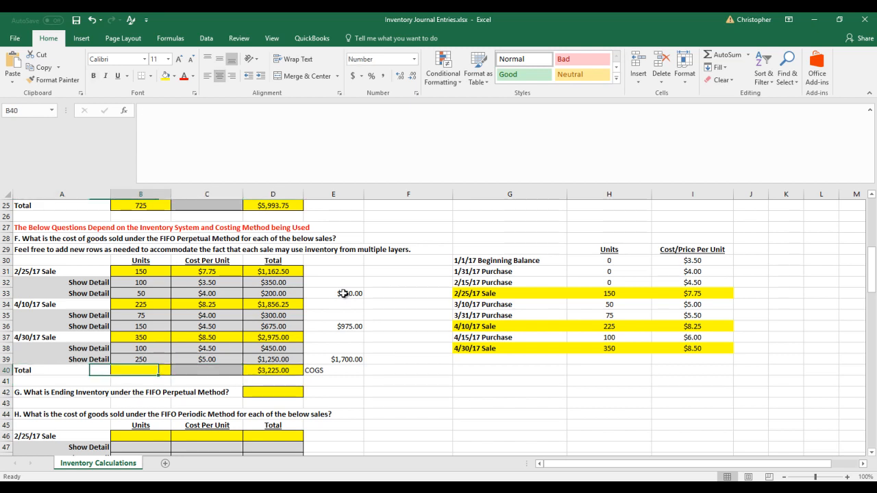
text(=)
key(Up)
key(Up)
key(Up)
key(Up)
key(Up)
key(Up)
key(Up)
key(Up)
key(Up)
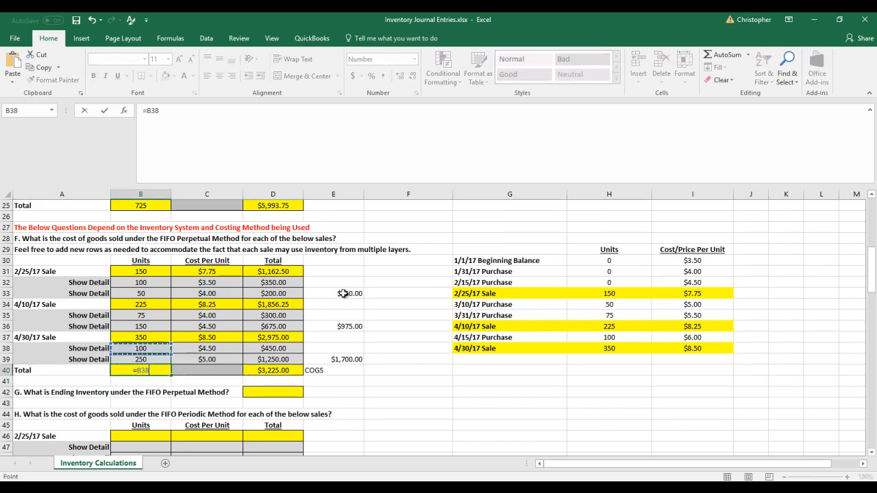
text(+)
key(Up)
key(Up)
key(Up)
key(Up)
key(Up)
key(Up)
key(Up)
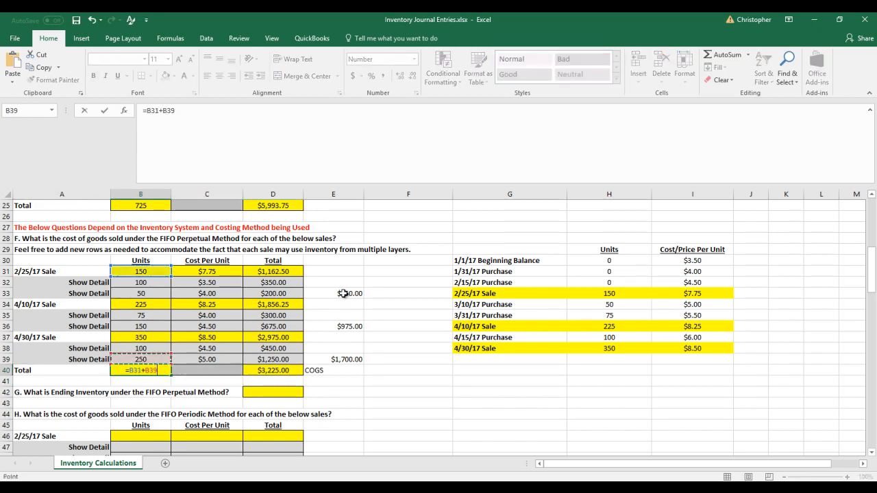
key(Down)
text(+)
key(Up)
key(Up)
key(Up)
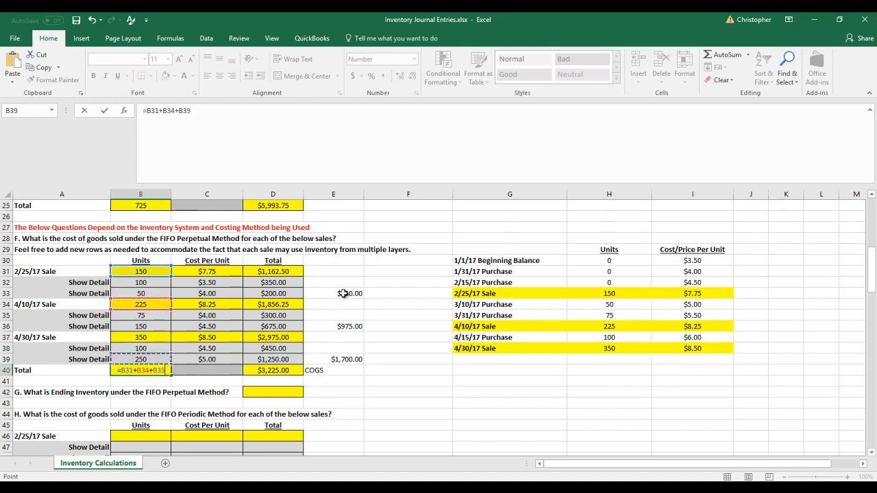
key(Return)
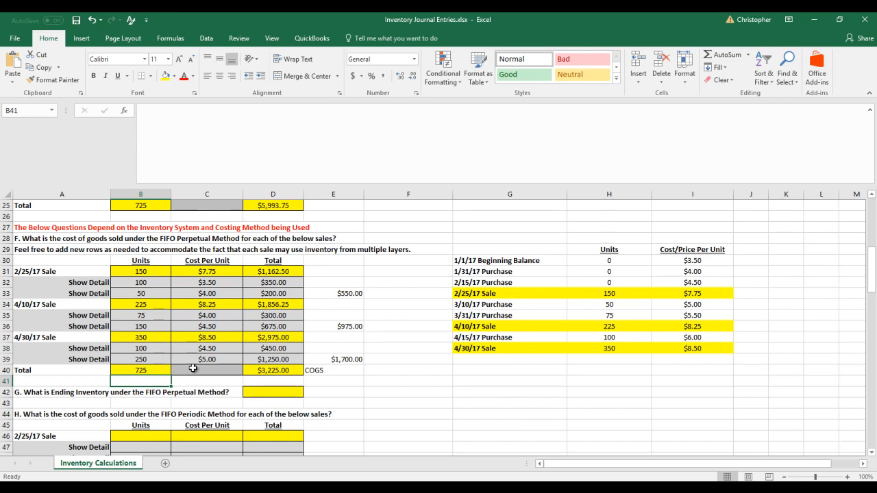
Compare the FIFO perpetual totals in row 40 with the units sold and sales totals of the earlier questions
click(289, 369)
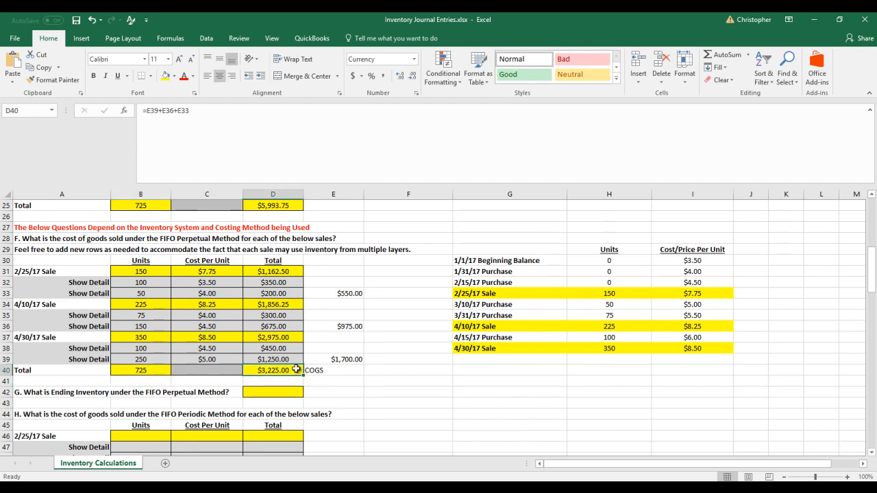
scroll(308, 370, up, 1)
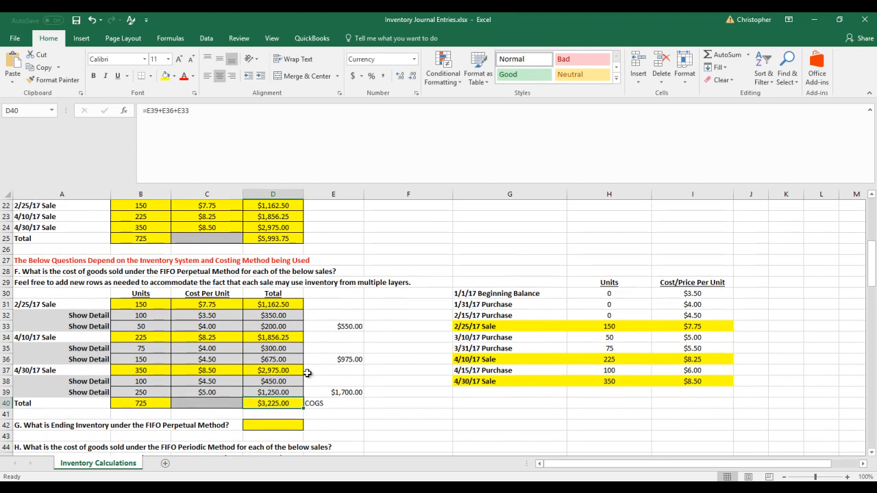
scroll(308, 372, down, 1)
scroll(307, 373, up, 3)
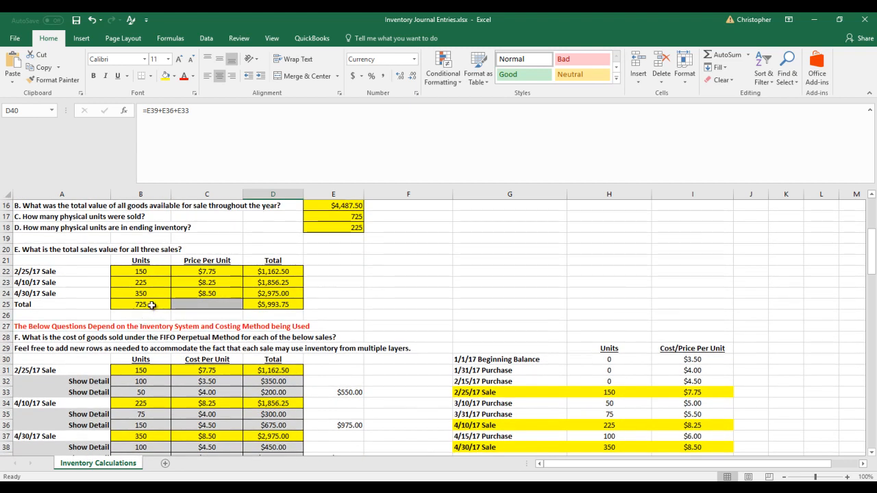
scroll(157, 307, down, 1)
scroll(157, 307, up, 1)
scroll(378, 323, down, 3)
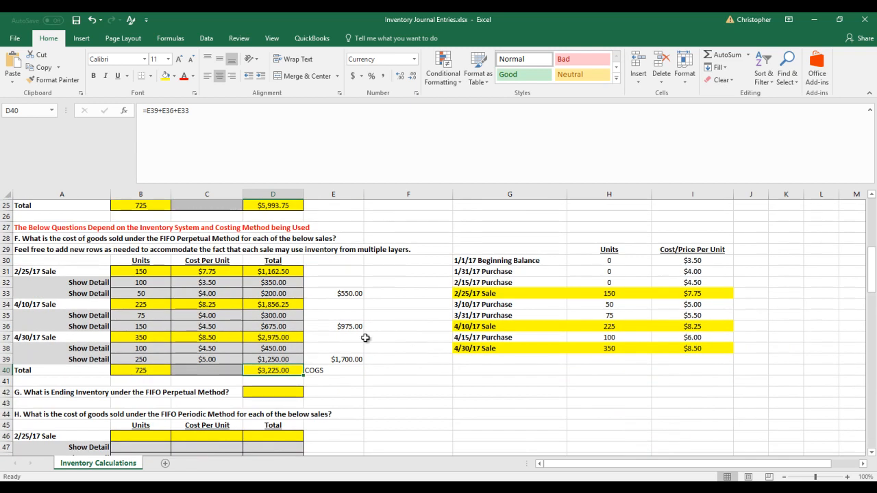
Check the sum of the remaining units in H34, H35 and H37 against the ending inventory units in E18
click(278, 395)
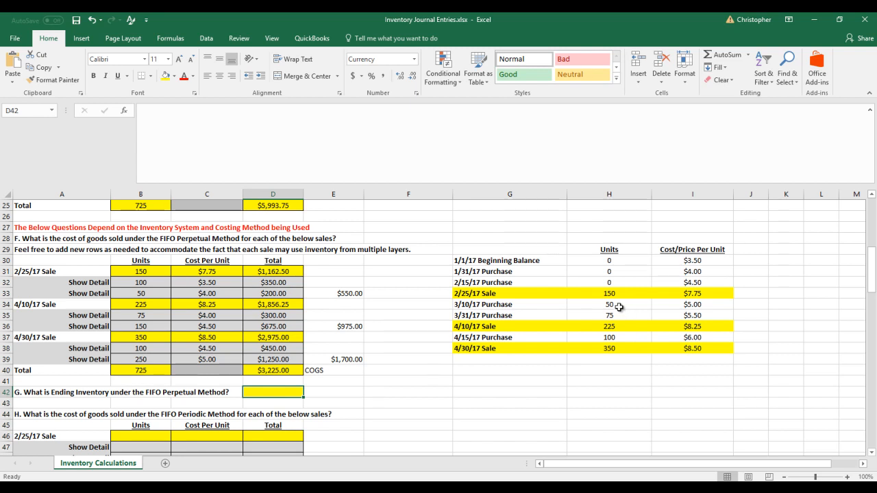
drag(619, 304, 615, 314)
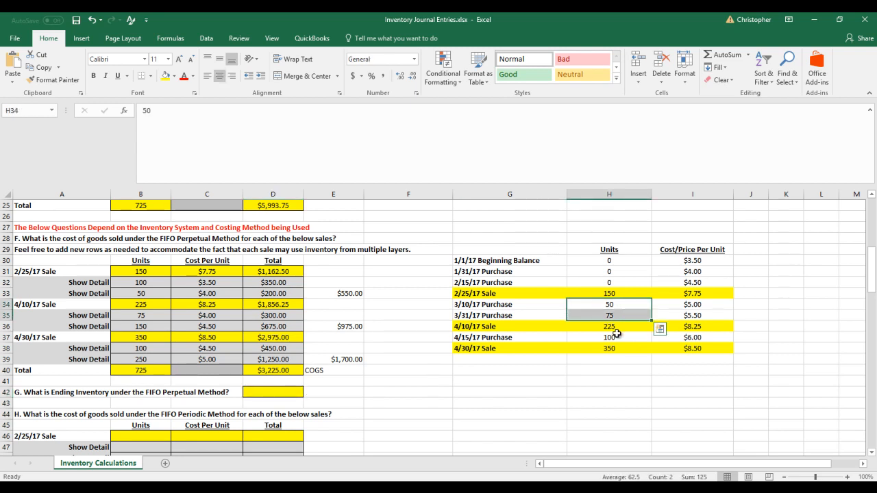
ctrl+click(617, 338)
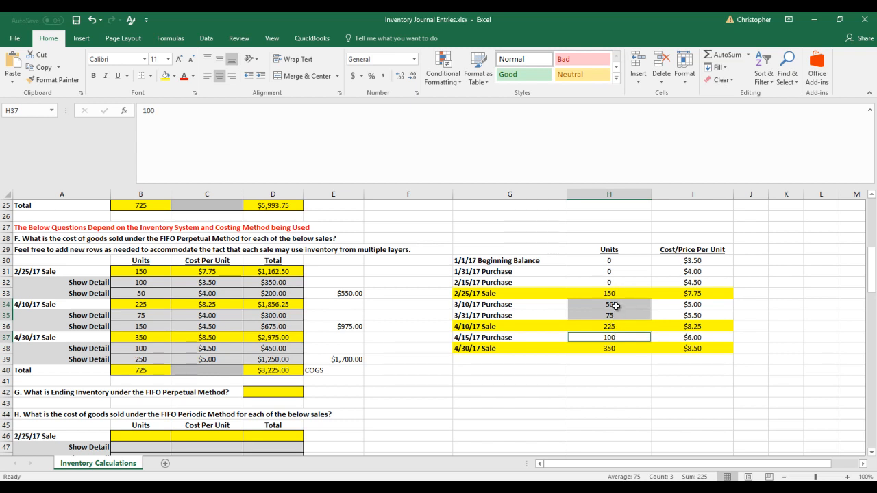
click(284, 395)
scroll(284, 394, up, 5)
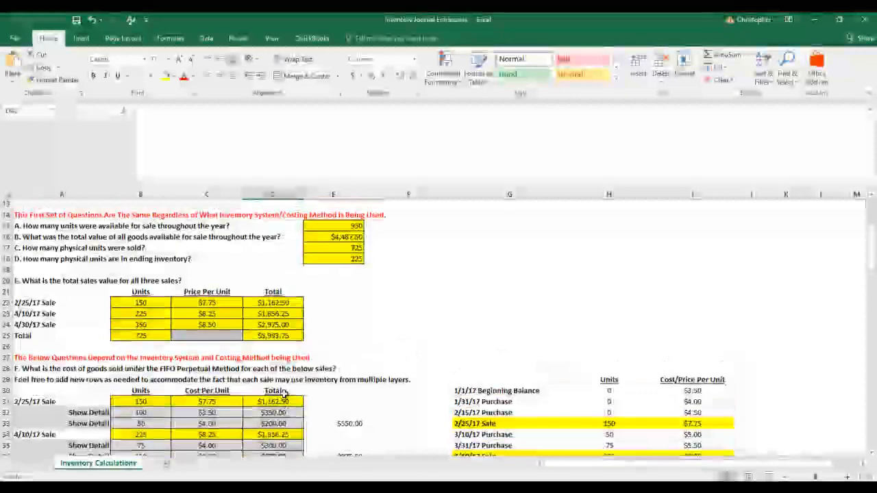
scroll(284, 394, up, 2)
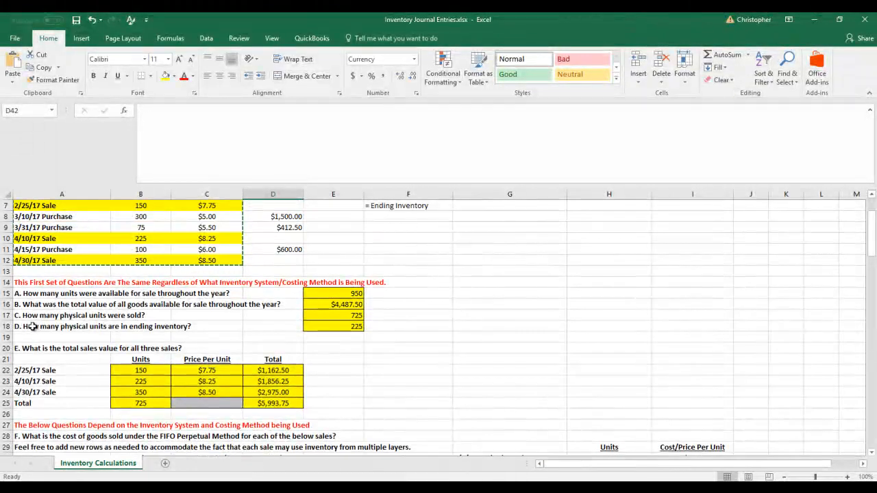
click(341, 327)
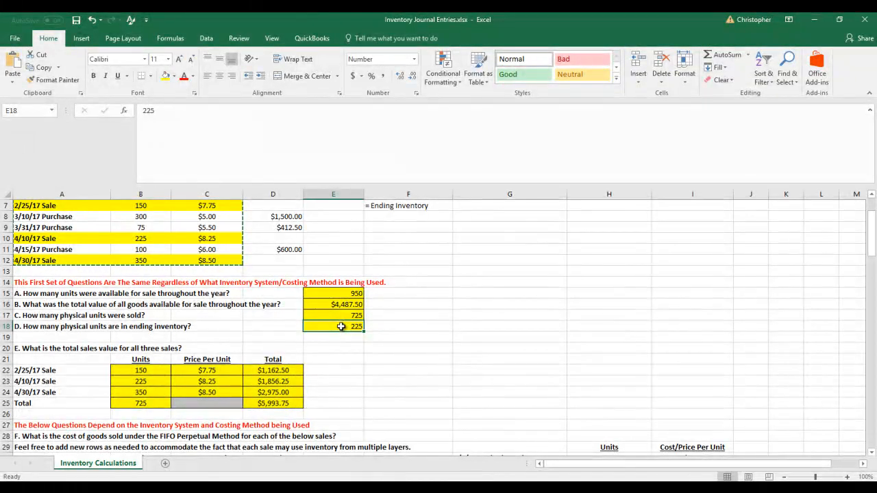
scroll(341, 326, down, 6)
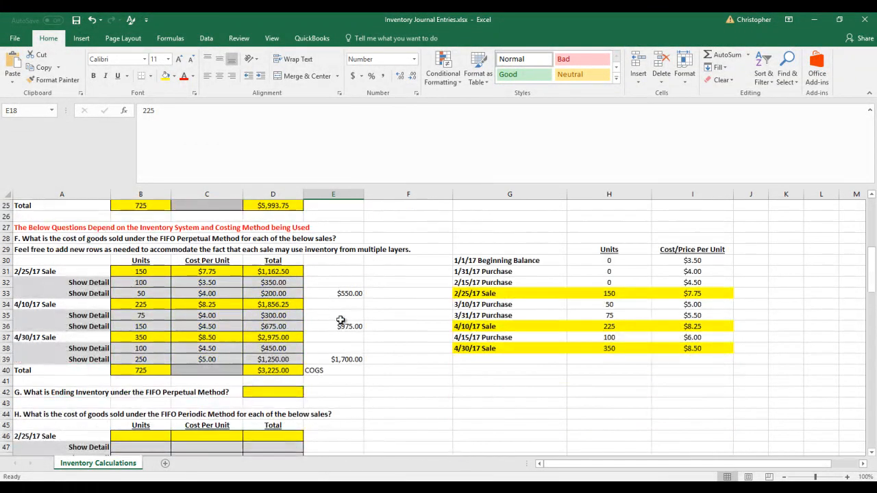
scroll(340, 320, down, 2)
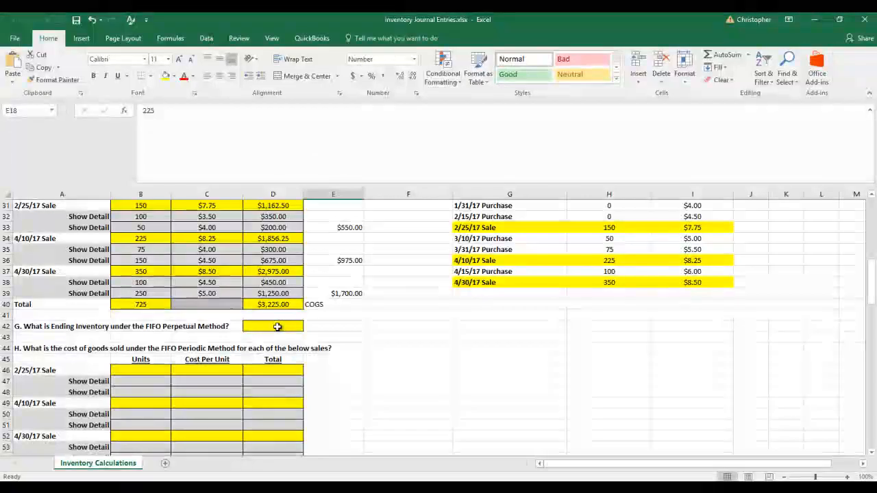
scroll(599, 342, up, 3)
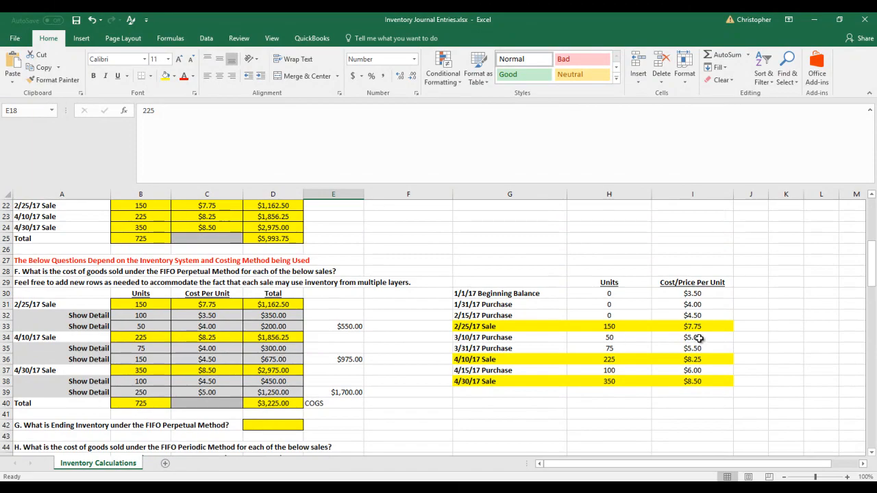
Calculate the remaining 3/10/17 Purchase layer's value in J34 with the formula =H34*I34
click(753, 337)
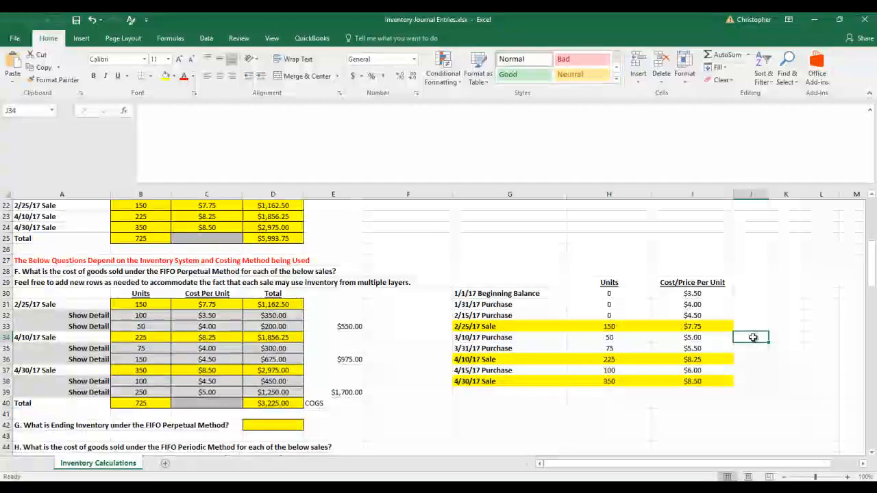
text(=)
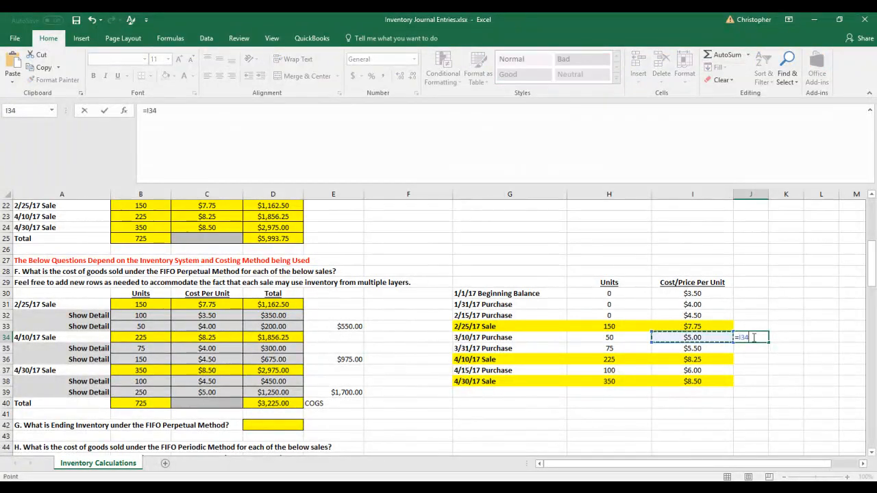
key(Left)
key(Left)
key(Left)
key(Right)
text(*)
key(Right)
key(Return)
Calculate the remaining 3/31/17 Purchase layer's value in J35 with the formula =H35*I35
text(=)
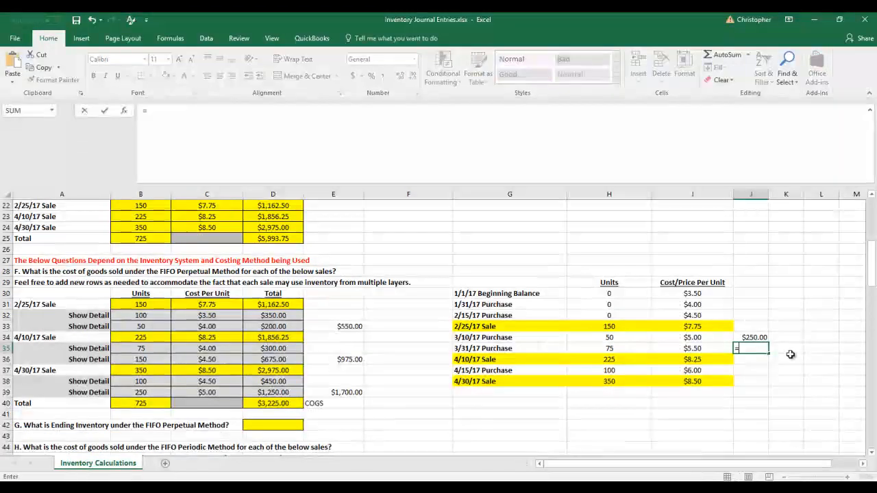
key(Left)
key(Left)
text(*)
key(Left)
key(Return)
Calculate the remaining 4/15/17 Purchase layer's value in J37 with the formula =H37*I37
key(Down)
text(=)
key(Left)
key(Left)
text(*)
key(Left)
key(Return)
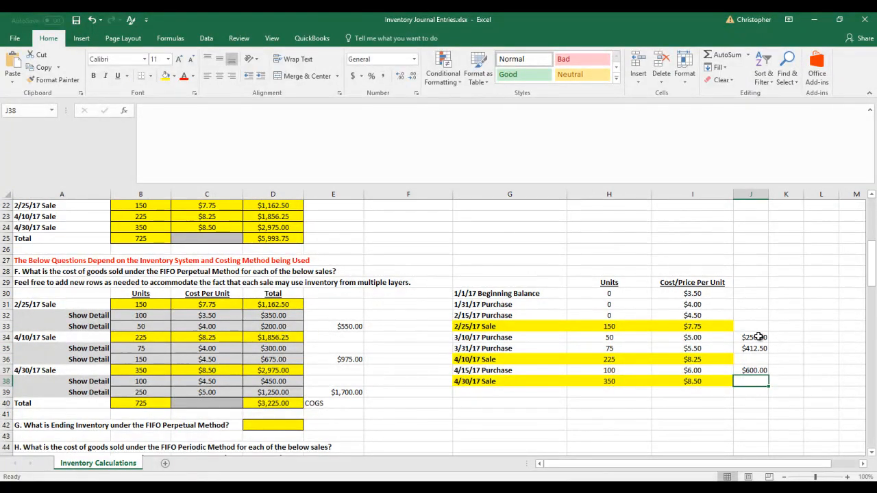
Sum the remaining layer values in column J and enter 1,262.50 as FIFO perpetual ending inventory in D42
drag(754, 337, 754, 380)
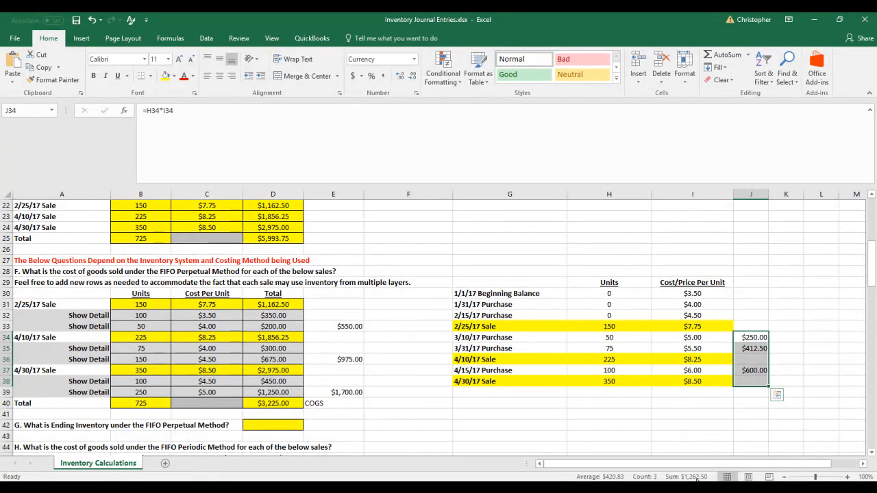
click(281, 426)
text(1,262.50)
key(Return)
Add cost of goods sold and ending inventory as a check in F42 with the formula =D40+D42
key(Up)
key(Right)
key(Right)
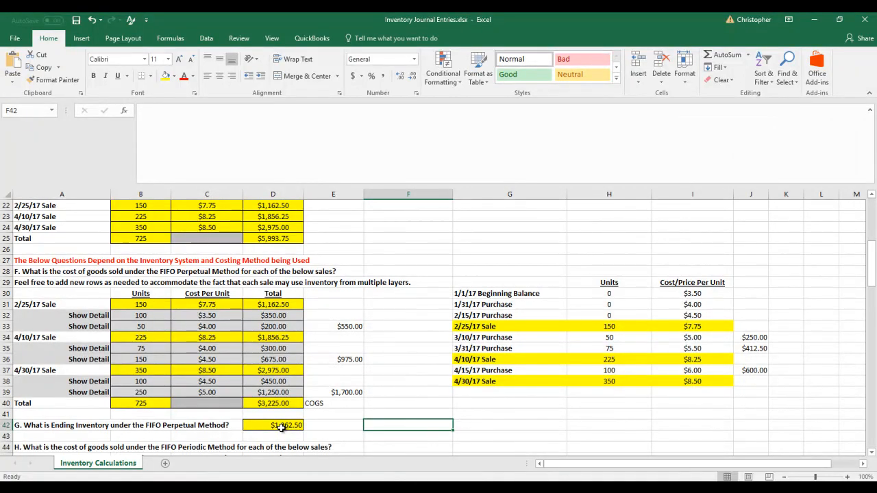
text(=)
click(281, 426)
key(Up)
key(Up)
text(+)
click(281, 426)
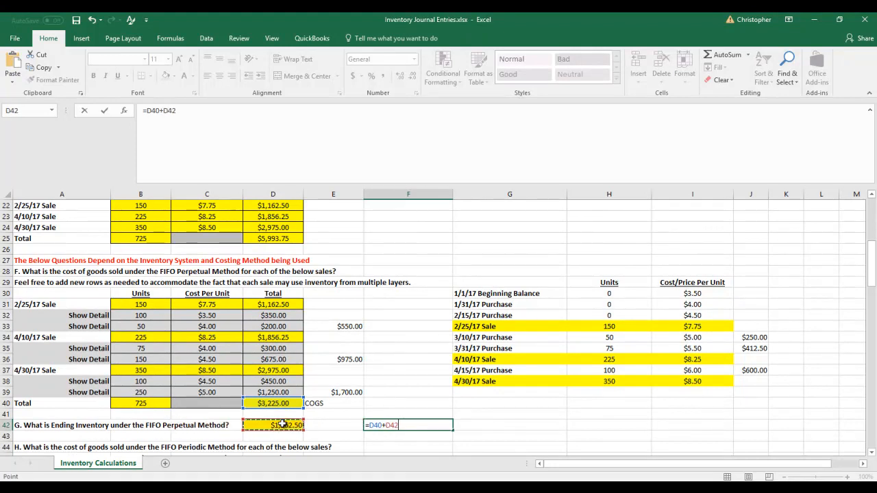
key(Return)
Compare the check sum in F42 with the total value of goods available for sale in E16, reviewing D40 and D42
click(398, 426)
scroll(399, 426, up, 5)
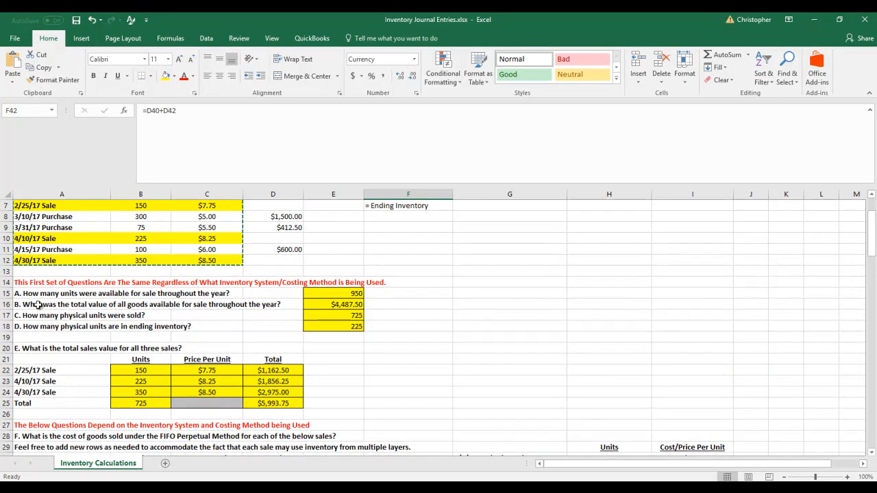
click(339, 302)
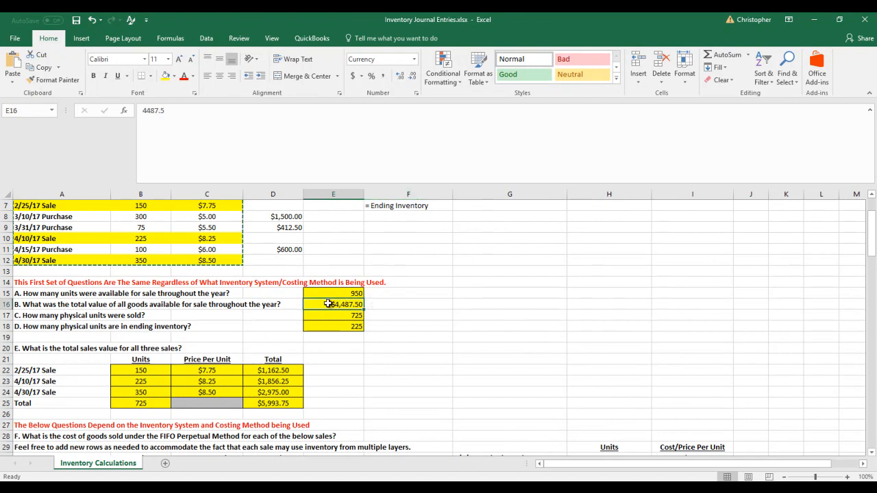
scroll(374, 302, down, 6)
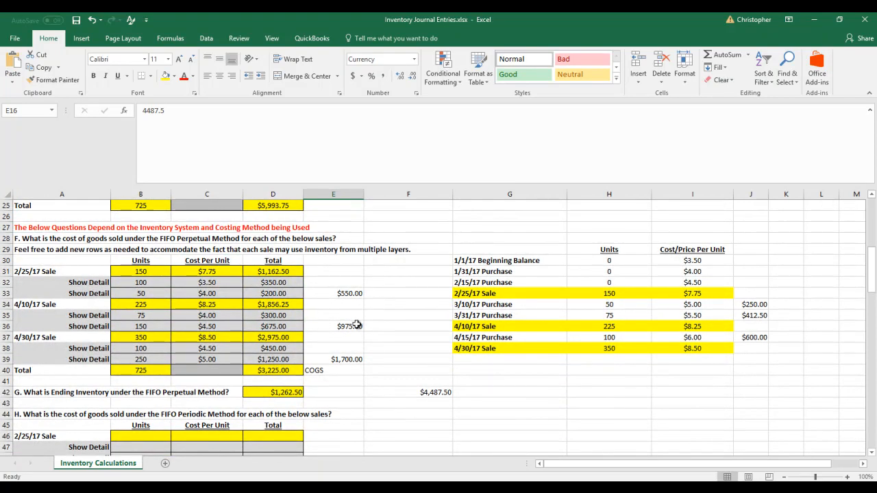
click(287, 368)
click(289, 392)
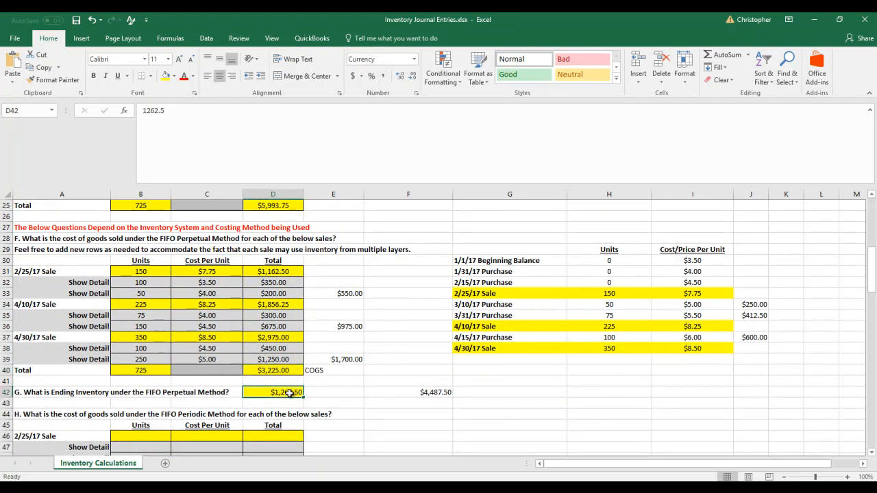
click(447, 392)
scroll(446, 391, down, 2)
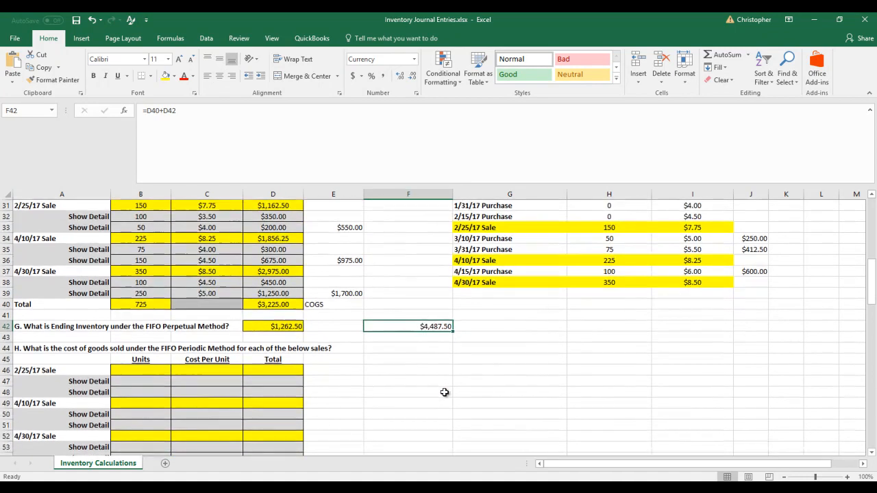
scroll(440, 389, down, 2)
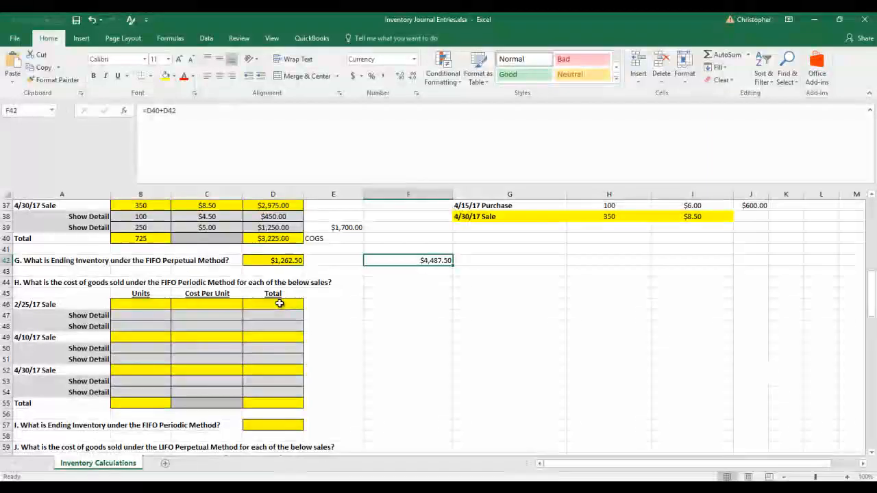
Examine the used-up layers in H30:H32 and the purchase units in B4:B11 to compare FIFO perpetual with FIFO periodic
scroll(281, 305, up, 4)
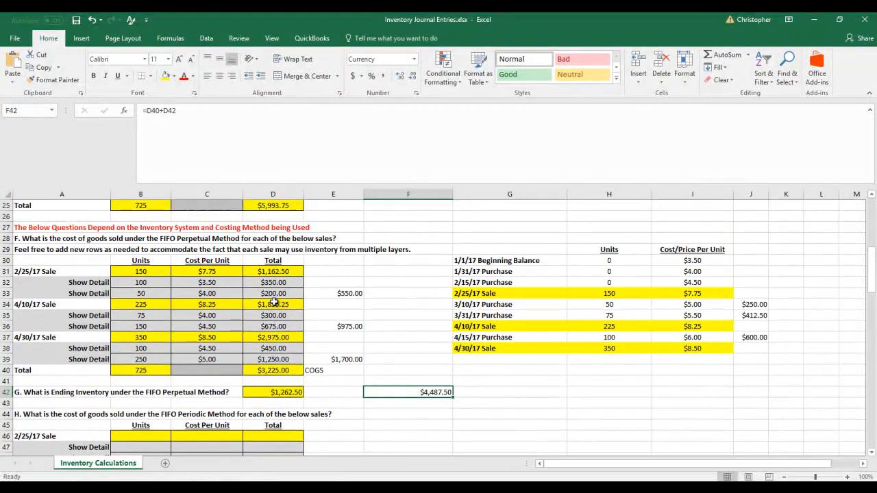
scroll(274, 304, down, 2)
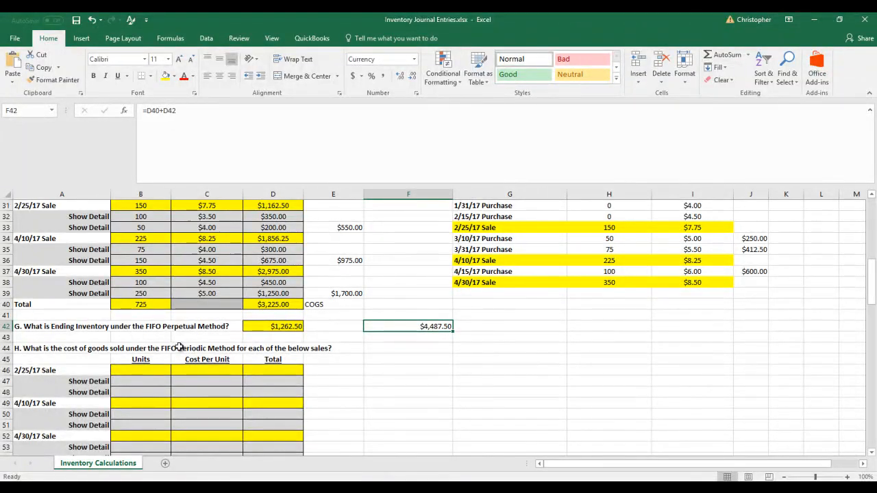
scroll(605, 388, up, 2)
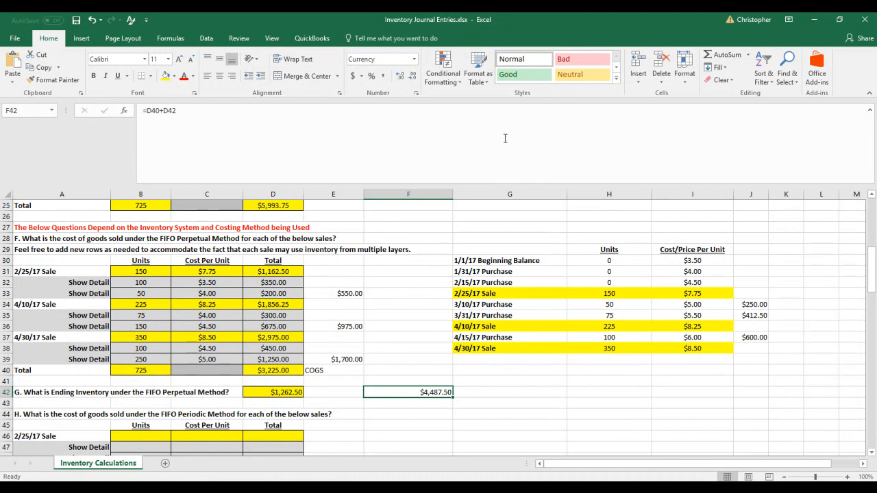
drag(589, 262, 572, 283)
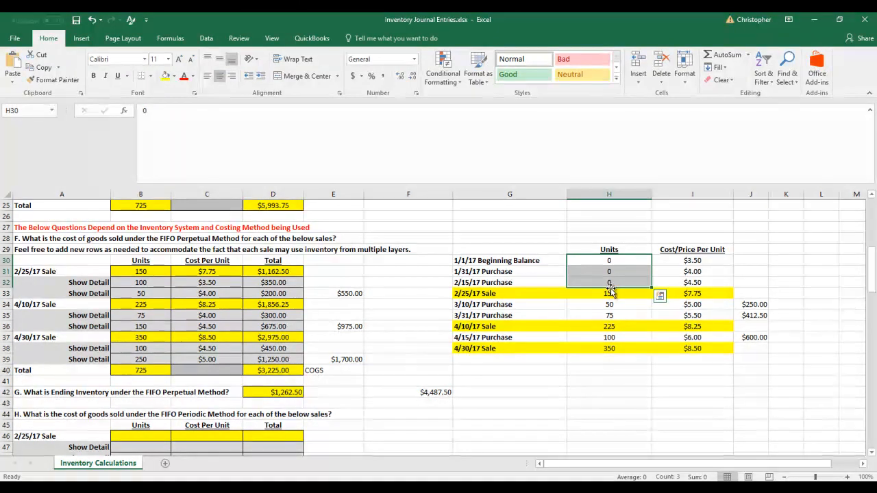
scroll(591, 293, up, 8)
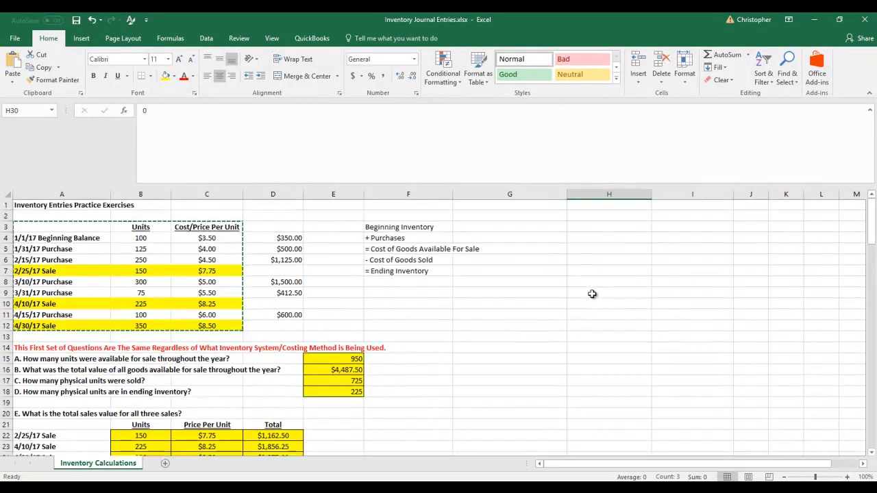
scroll(90, 244, down, 6)
scroll(90, 245, up, 6)
key(Escape)
click(150, 271)
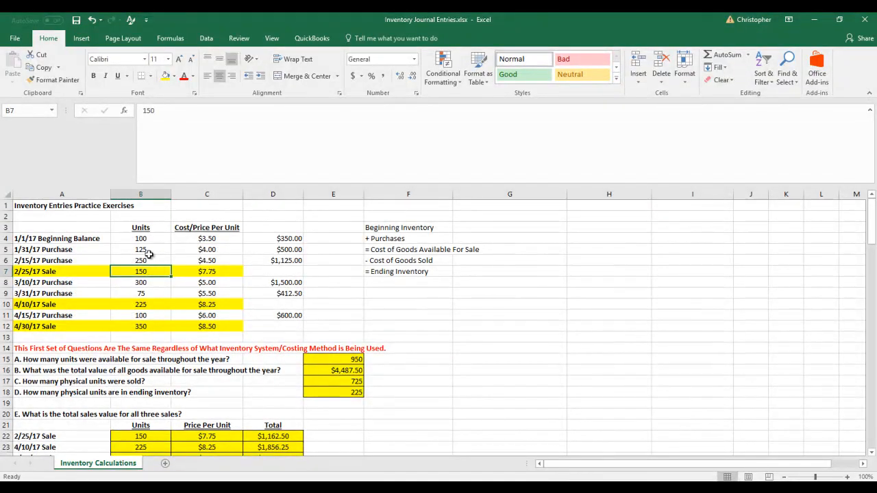
drag(146, 239, 146, 295)
click(149, 315)
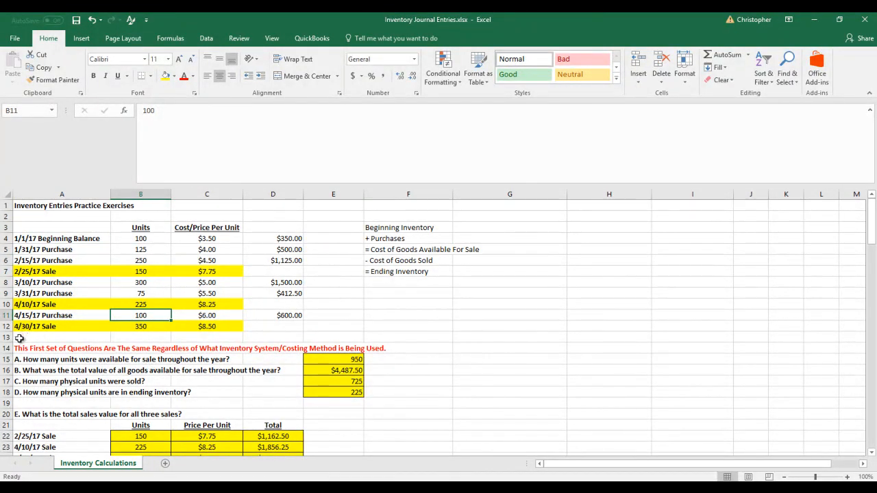
drag(14, 337, 302, 339)
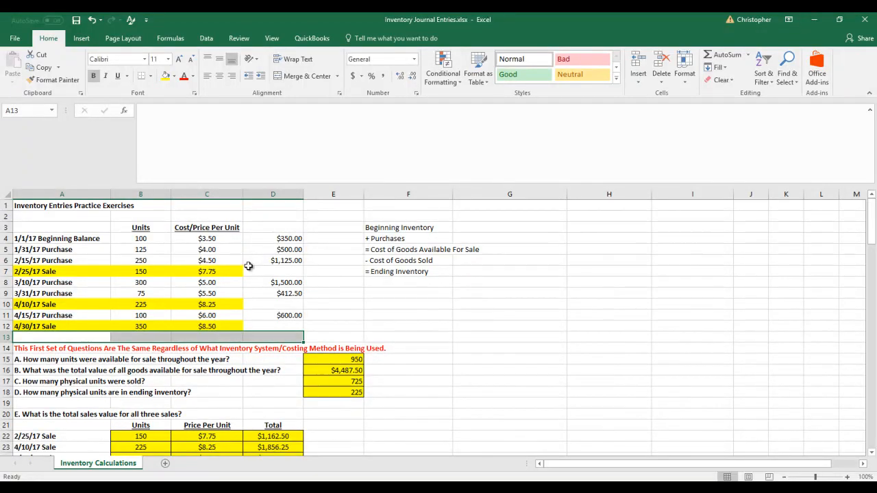
Review the beginning balance and first two purchase layers in H30:H32 against the FIFO periodic question
scroll(402, 283, down, 6)
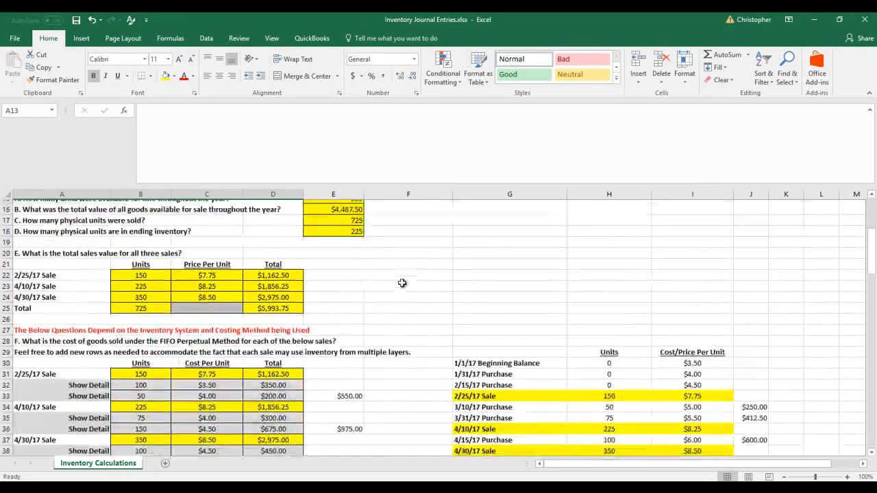
scroll(402, 283, down, 1)
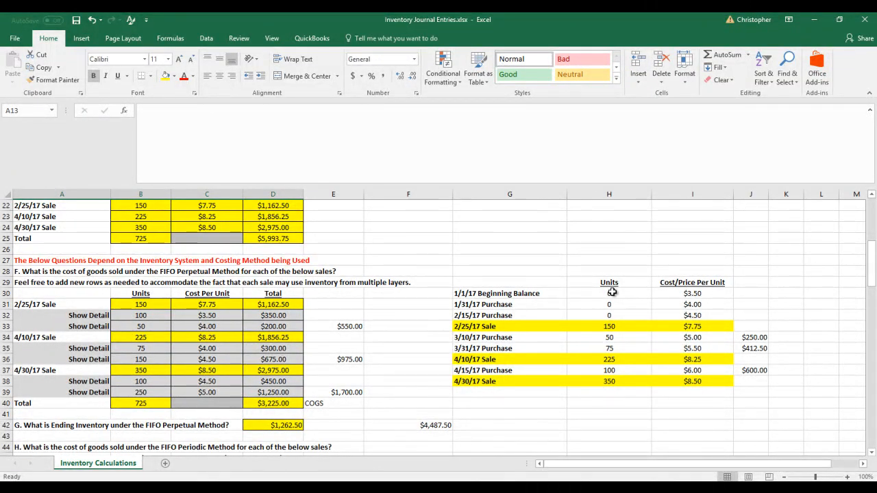
drag(612, 292, 610, 315)
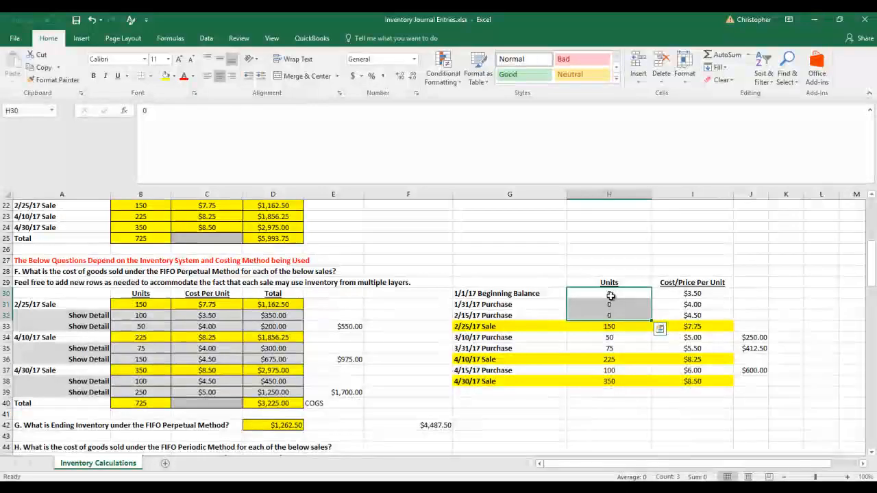
scroll(610, 295, down, 2)
scroll(610, 296, down, 2)
scroll(610, 295, up, 2)
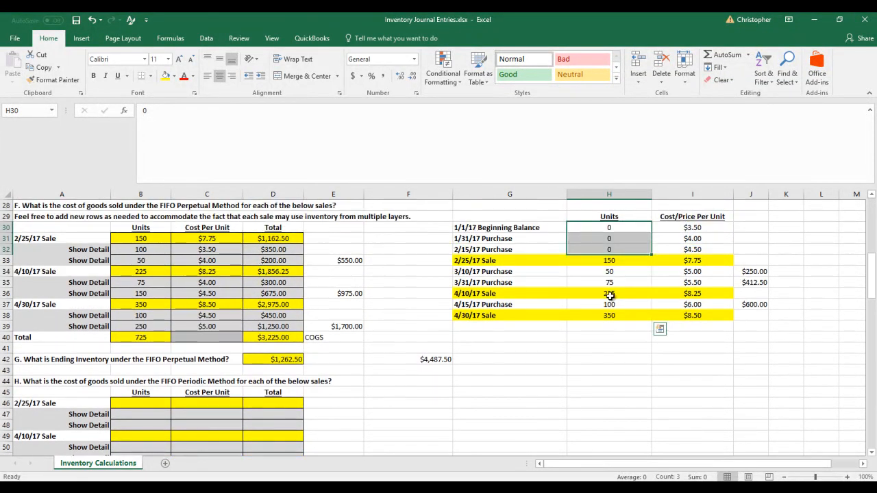
Copy the FIFO perpetual cost of goods sold answers in B31:E40 into the FIFO periodic table starting at B46
click(140, 241)
scroll(140, 241, up, 1)
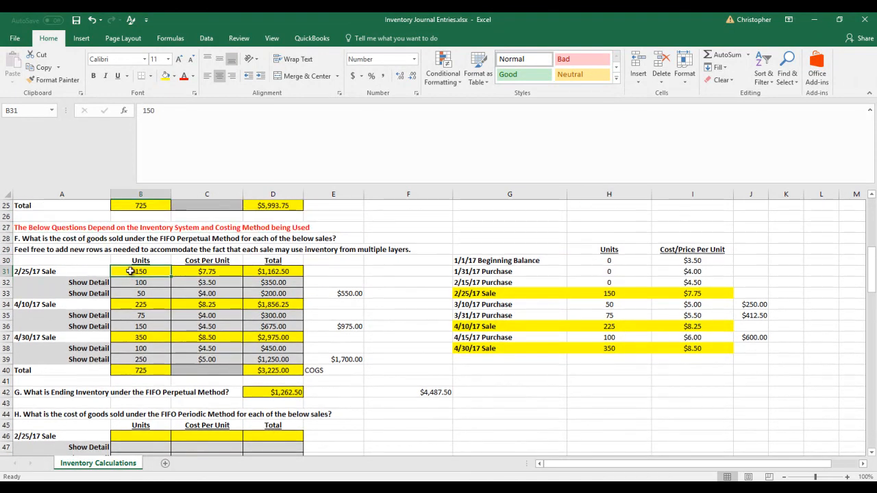
drag(133, 272, 323, 370)
right_click(237, 340)
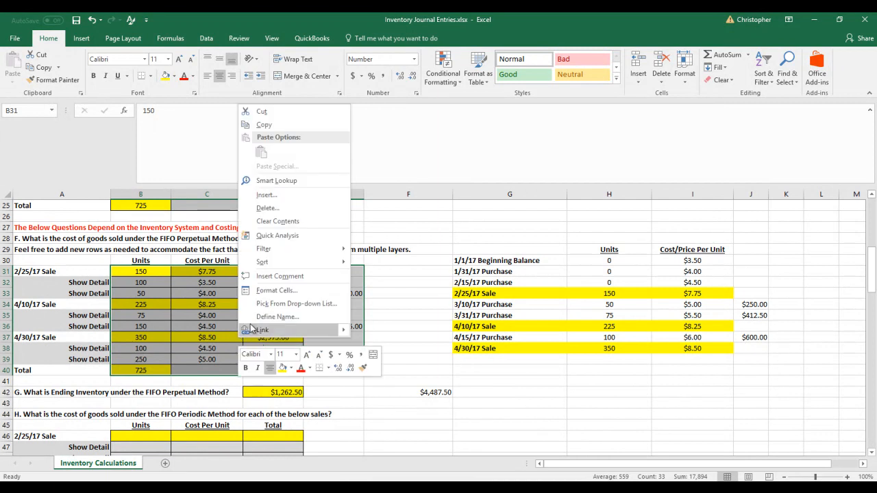
click(264, 124)
scroll(152, 308, down, 3)
right_click(147, 334)
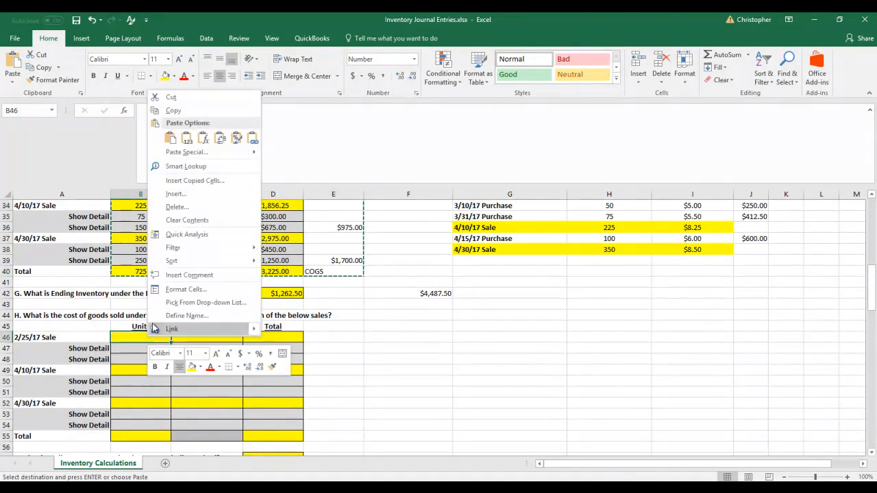
click(169, 137)
scroll(354, 295, down, 2)
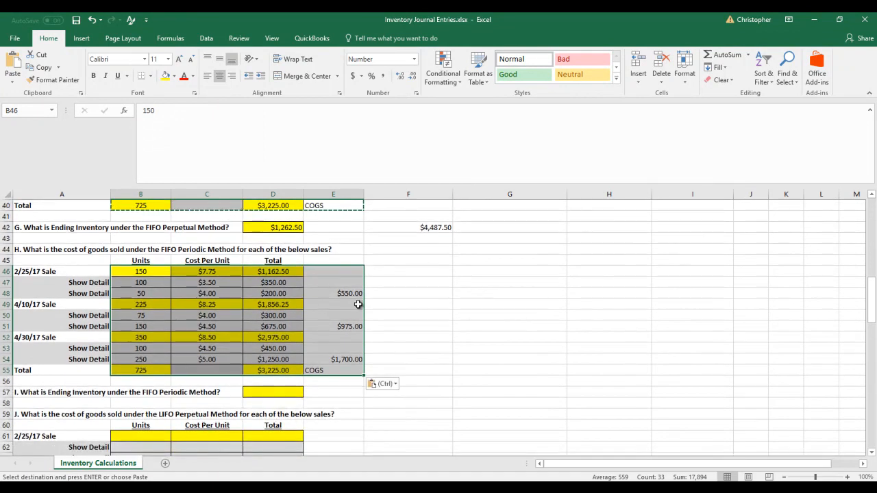
Enter 1,262.50 as ending inventory under the FIFO periodic method in D57 and clear the copy selection
click(279, 399)
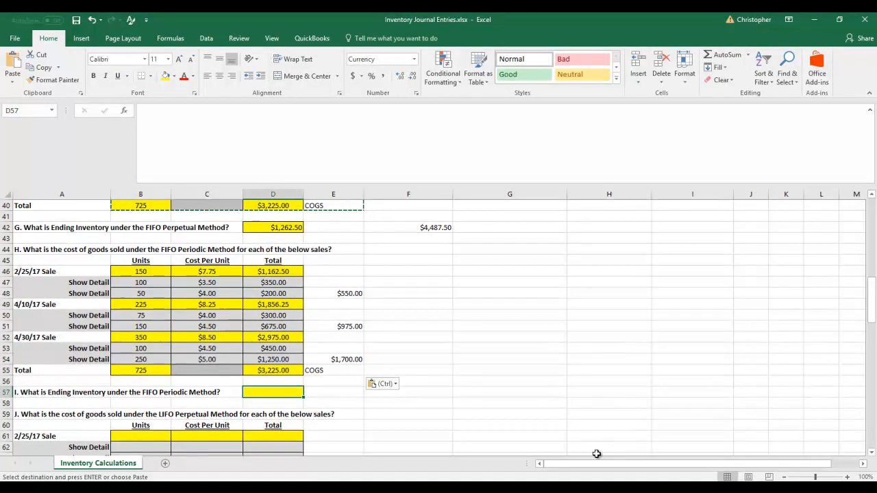
text(1,262.50)
key(Return)
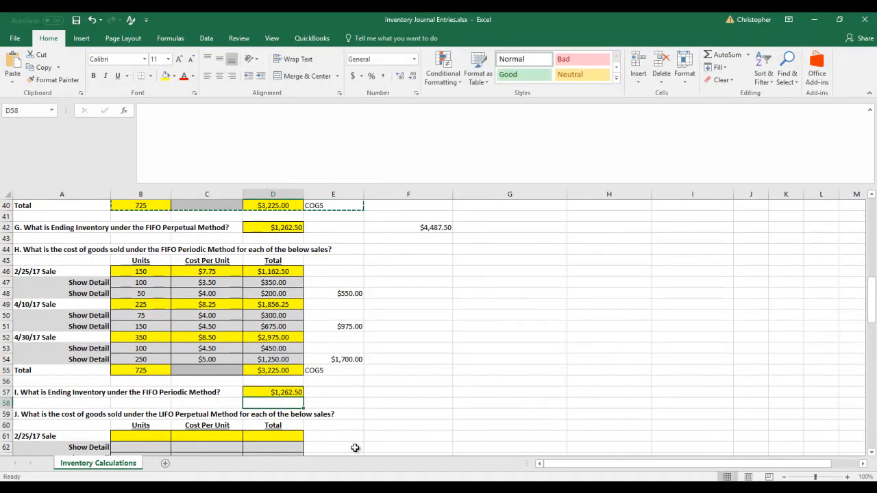
click(402, 396)
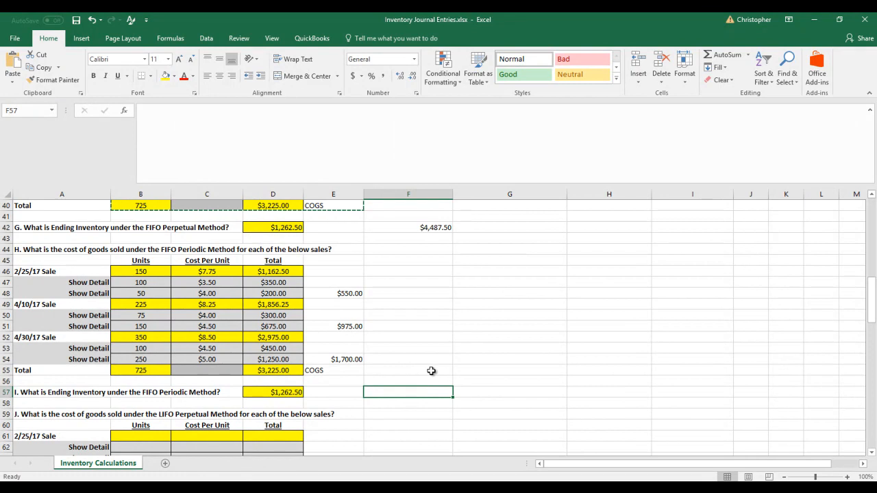
key(Escape)
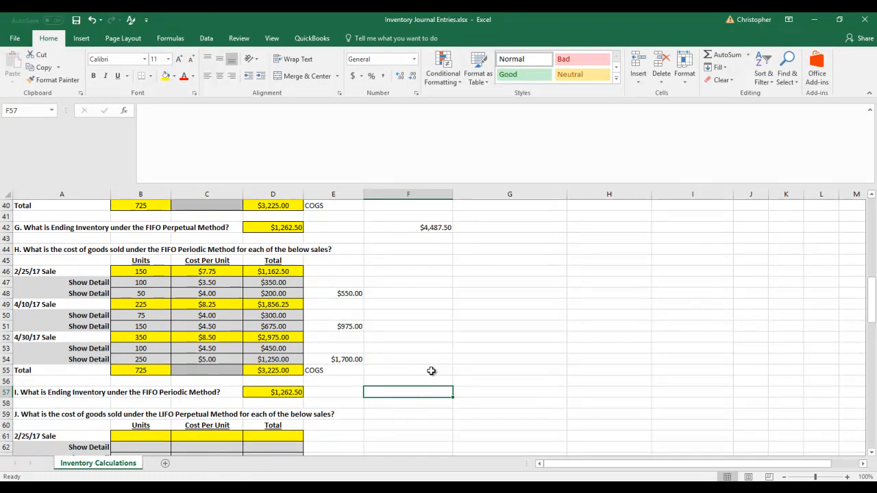
Copy the original inventory transaction table in A3:D12 and paste it beside the LIFO perpetual section at G61
scroll(431, 370, up, 5)
scroll(431, 371, down, 1)
scroll(430, 370, up, 9)
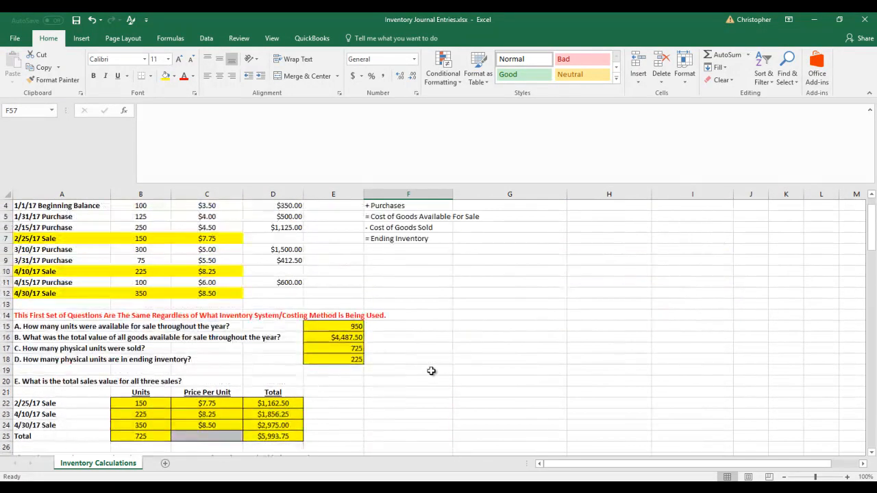
click(40, 228)
drag(39, 228, 226, 316)
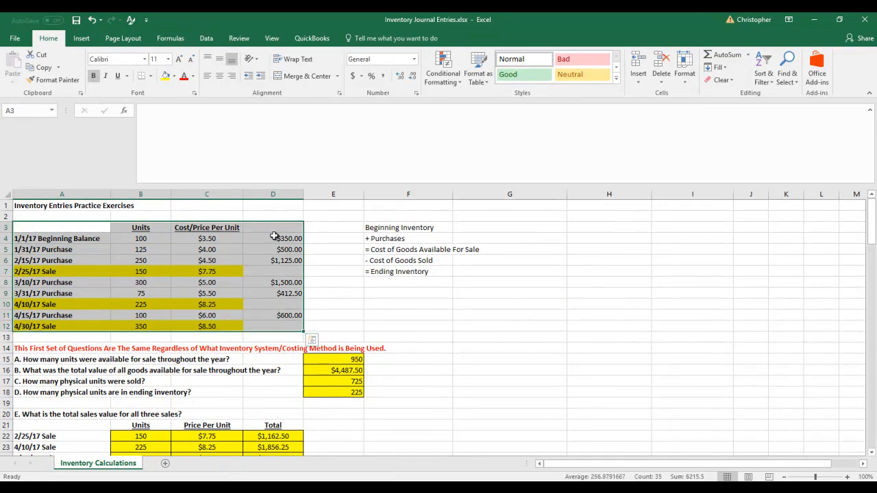
right_click(276, 259)
click(340, 44)
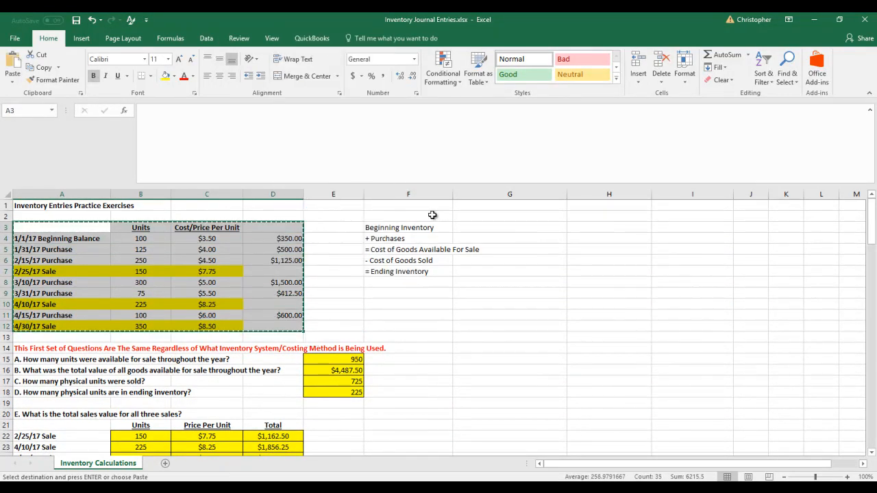
scroll(512, 237, down, 13)
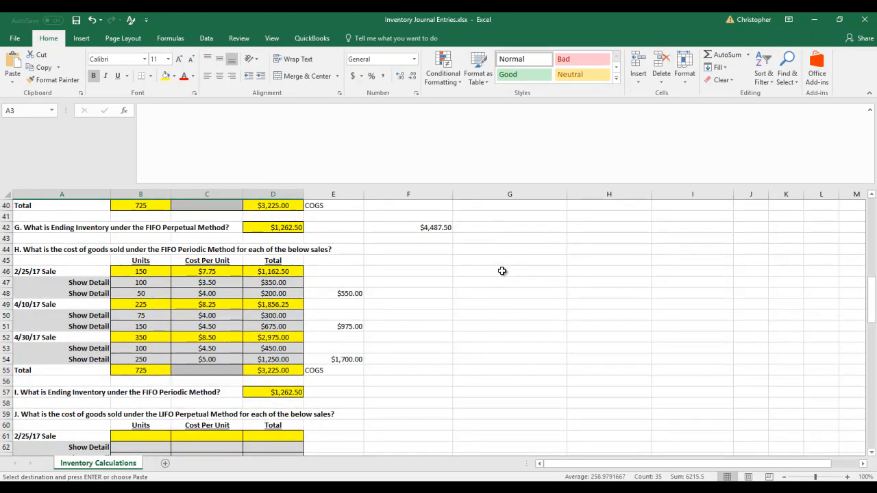
scroll(503, 272, down, 4)
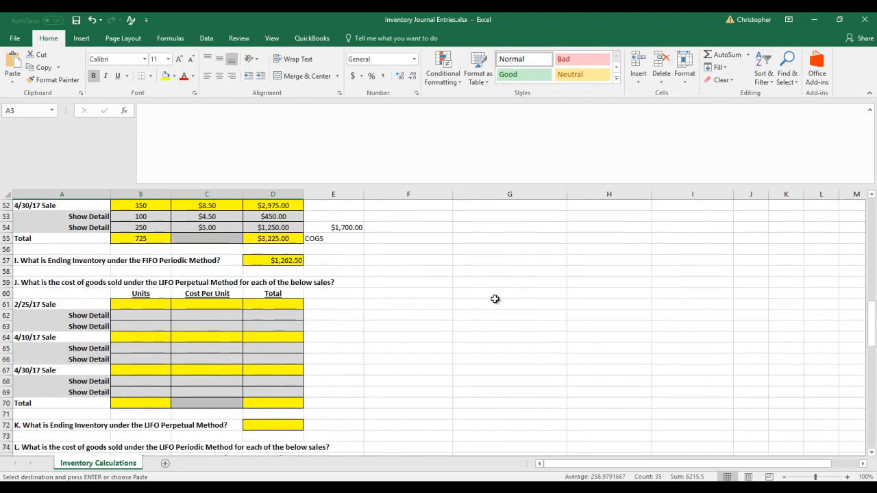
right_click(496, 303)
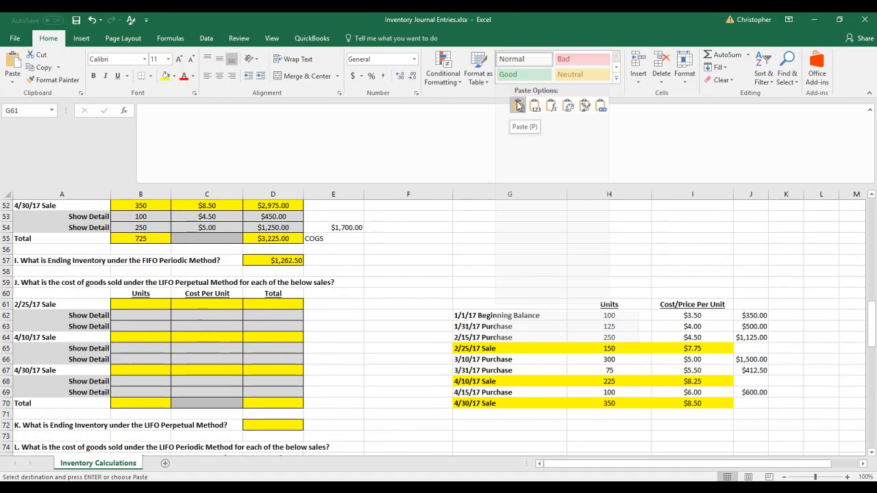
click(518, 104)
Examine the beginning balance and purchase layers in G62:J64 that precede the 2/25/17 sale
click(684, 326)
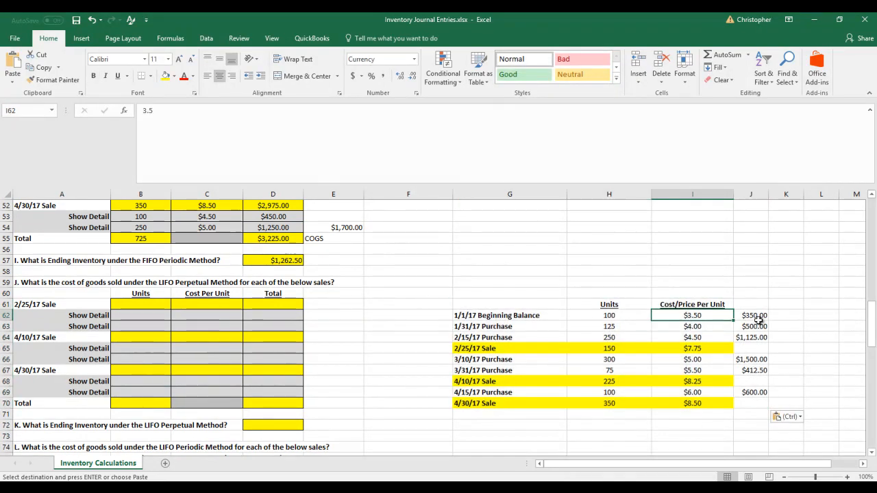
click(757, 326)
click(616, 318)
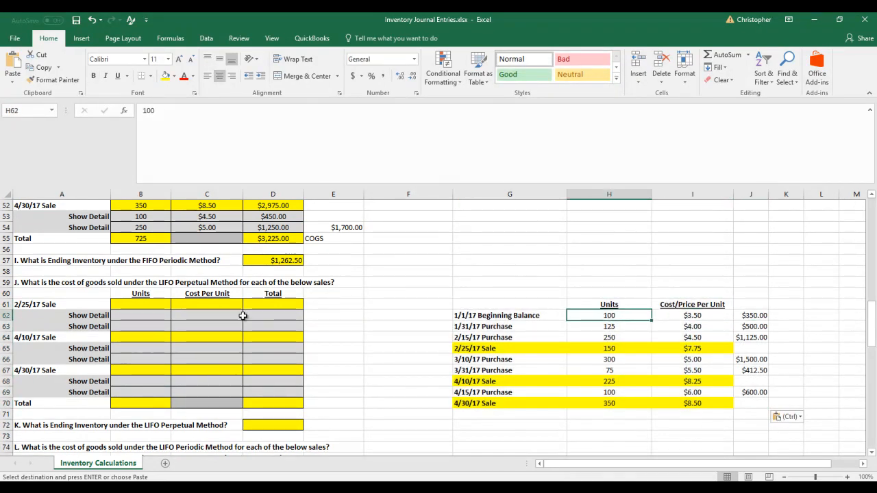
click(368, 317)
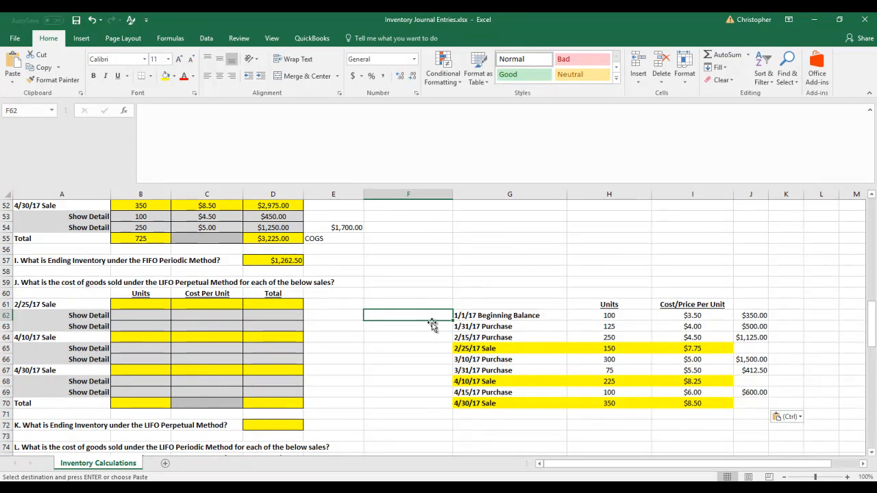
drag(510, 316, 507, 337)
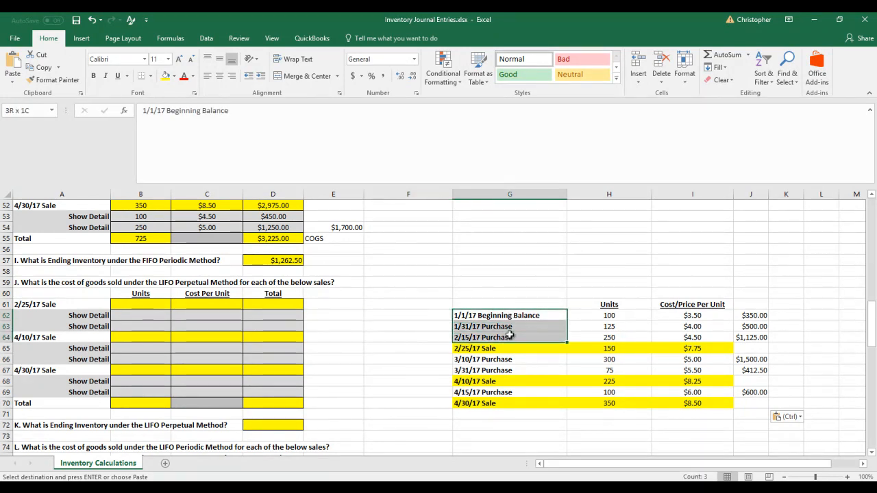
click(439, 303)
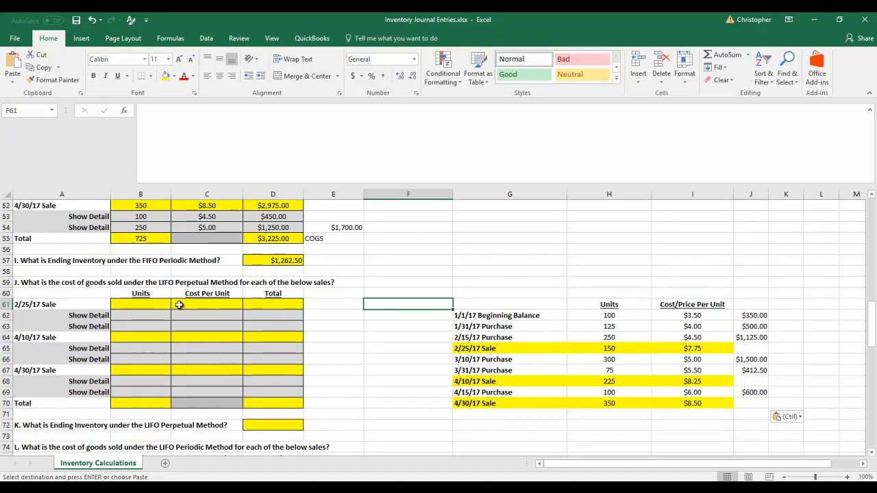
Fill in the LIFO perpetual 2/25/17 Sale row with 150 units, 7.75 per unit and the total formula =B61*C61
click(144, 304)
text(150)
key(Tab)
text(7.75)
key(Tab)
text(=-)
key(Left)
key(BackSpace)
key(BackSpace)
key(BackSpace)
key(BackSpace)
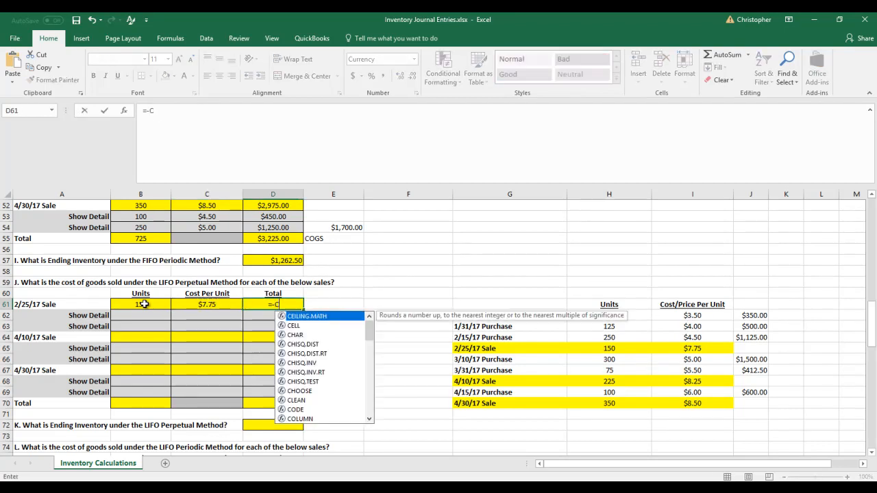
text(B61)
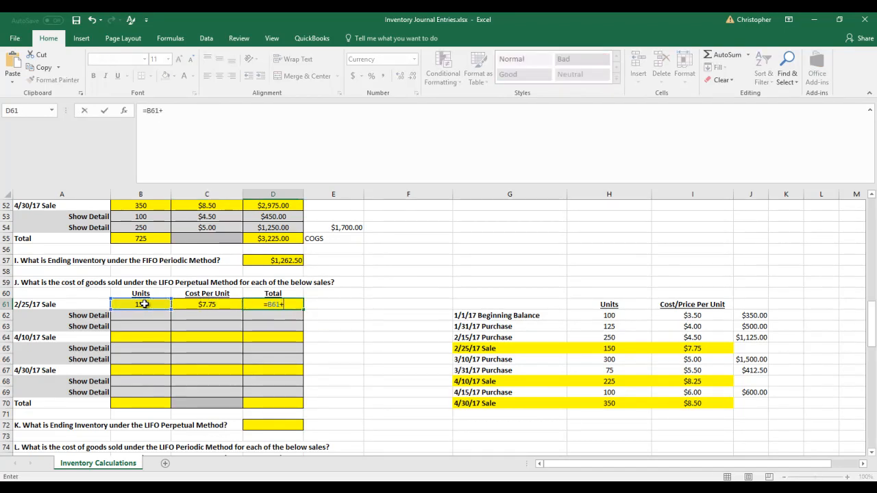
text(*C61)
key(Return)
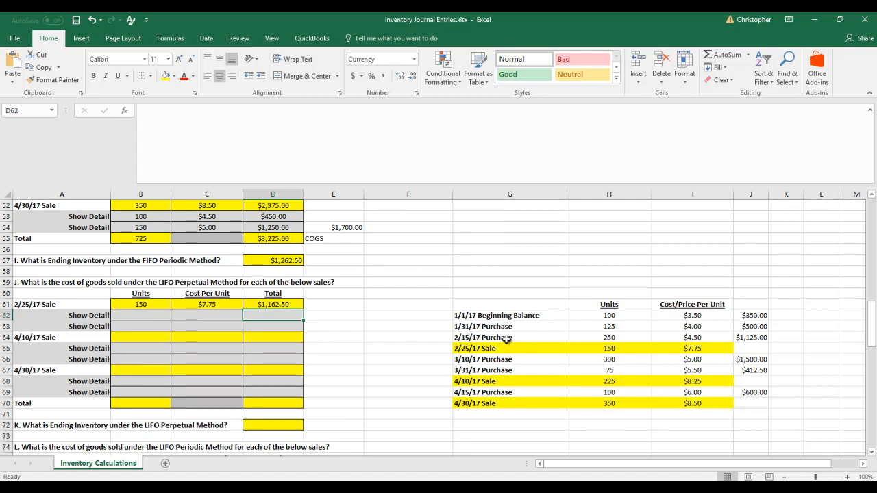
Examine the 2/15/17 and 4/15/17 purchase layers in the table beside section J to determine which units the 2/25/17 sale draws from
drag(468, 337, 752, 337)
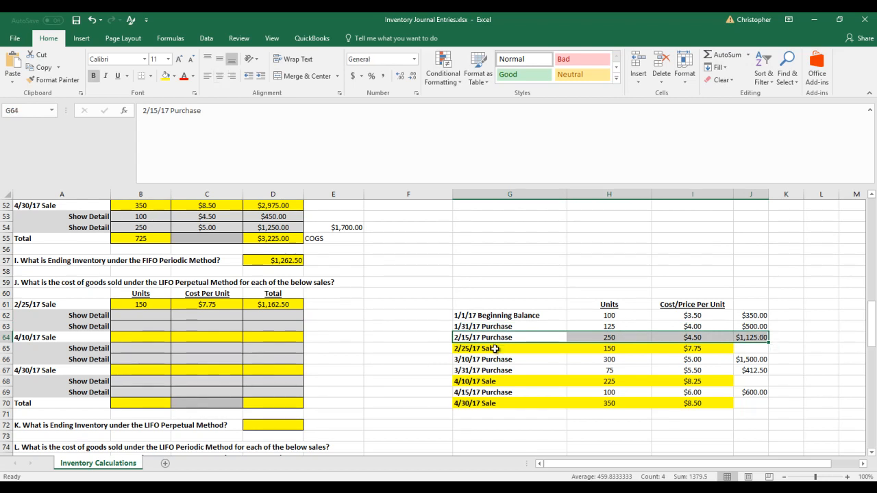
click(493, 350)
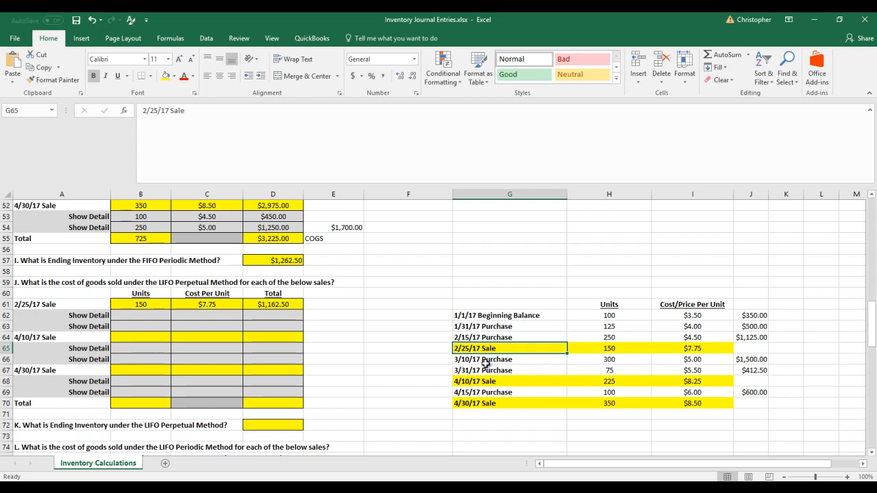
click(483, 392)
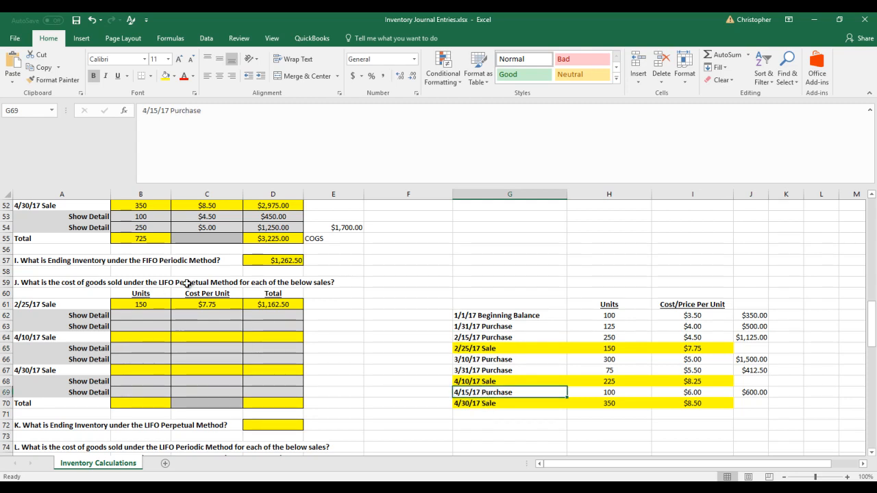
drag(474, 337, 773, 335)
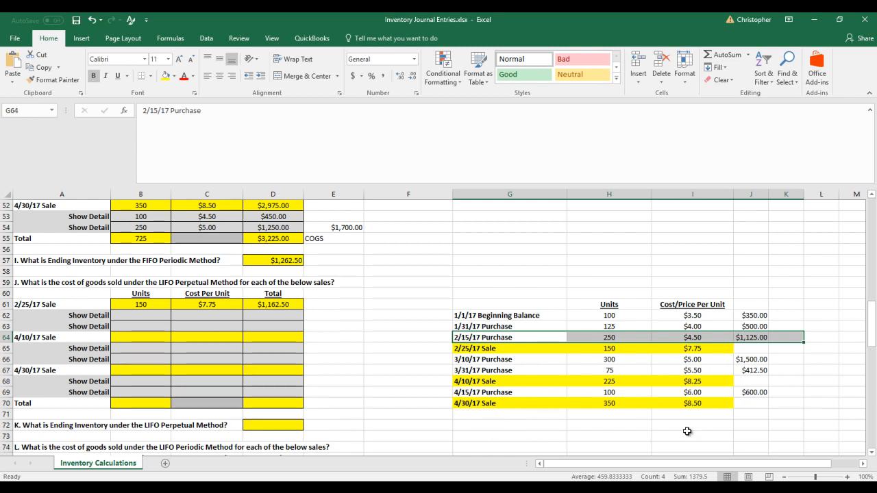
drag(528, 397, 741, 393)
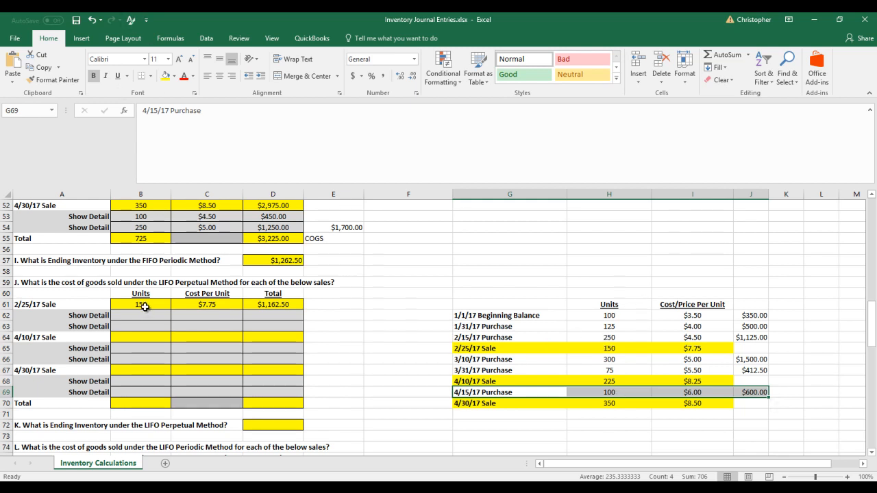
click(540, 339)
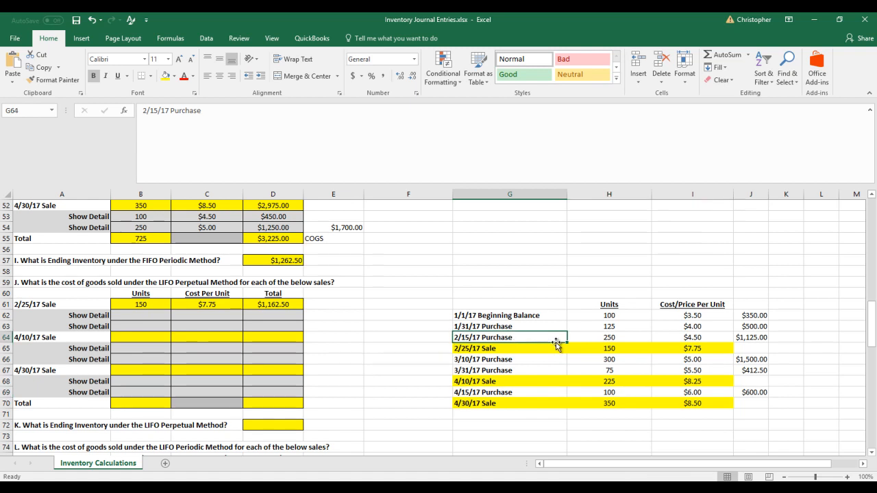
click(609, 337)
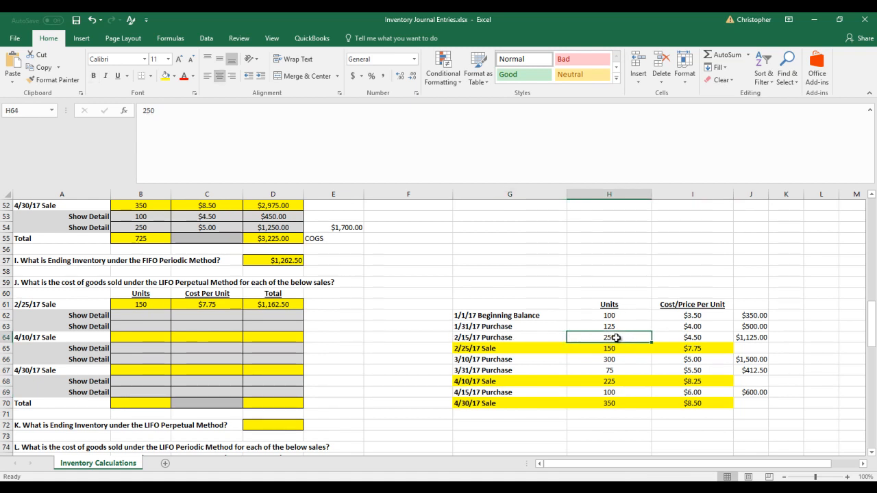
Fill in the first detail row of the LIFO perpetual 2/25/17 sale with 150 units, 4.50 per unit and the total =B62*C62
click(147, 317)
text(150)
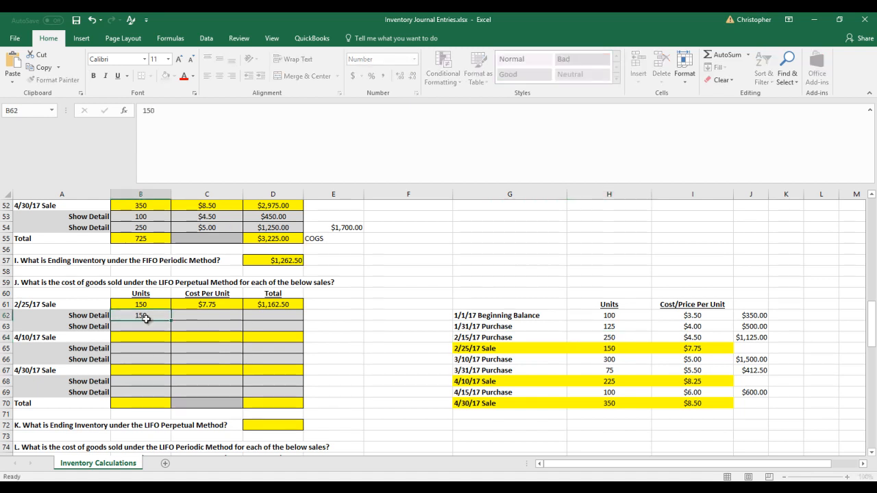
key(Tab)
text(4.50)
key(Tab)
text(=)
click(146, 319)
text(*)
key(Left)
key(Return)
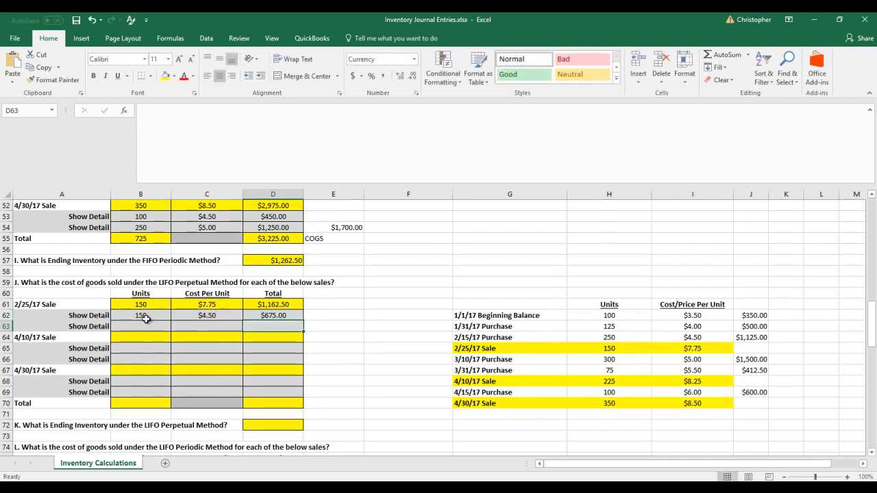
Reduce the remaining 2/15/17 Purchase units in H64 to 100
click(619, 338)
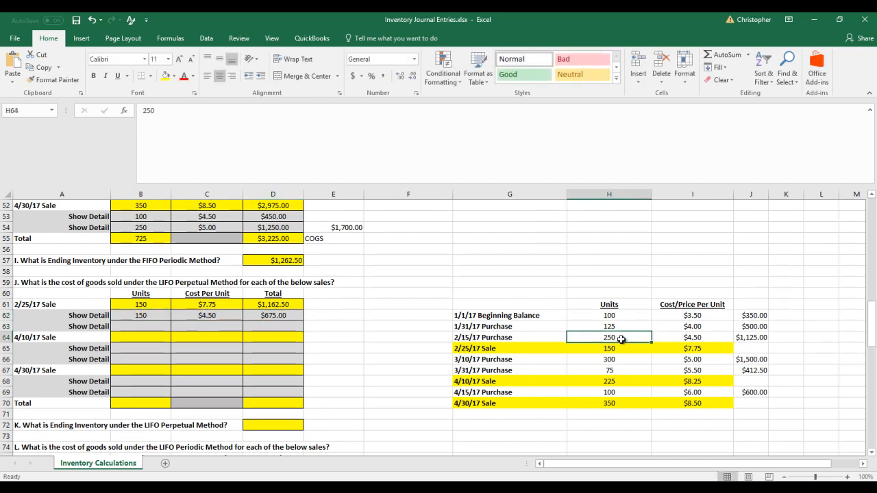
text(100)
key(Return)
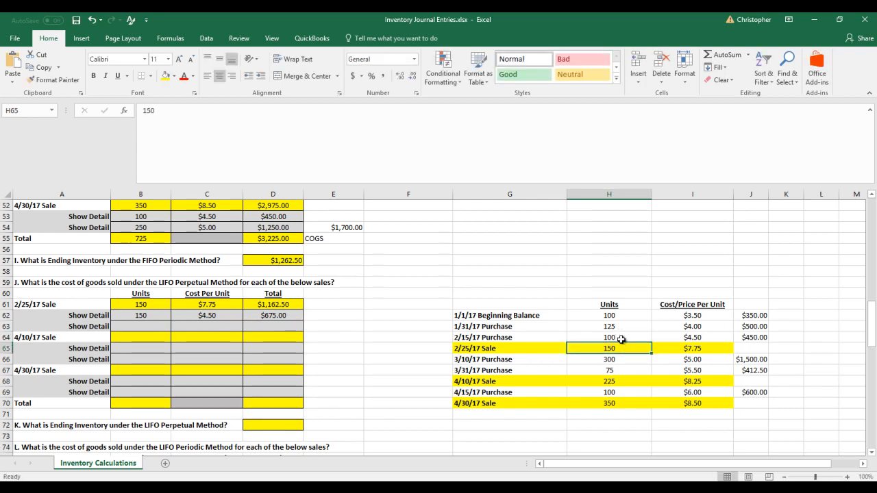
Bring the 2/25/17 sale's cost into E62 with the formula =D62
drag(134, 326, 264, 335)
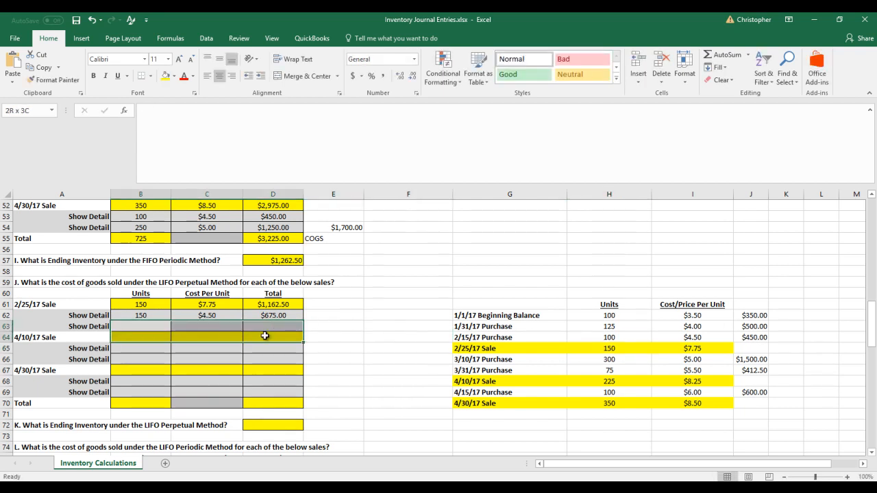
click(330, 330)
click(326, 316)
text(=)
key(Left)
key(Return)
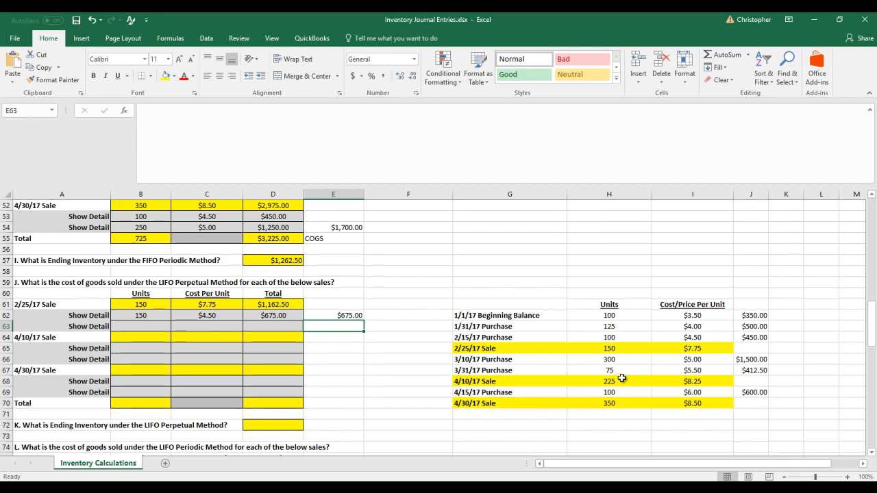
Fill in the LIFO perpetual 4/10/17 Sale row with 225 units, 8.25 per unit and the total formula =B64*C64
click(147, 337)
text(225)
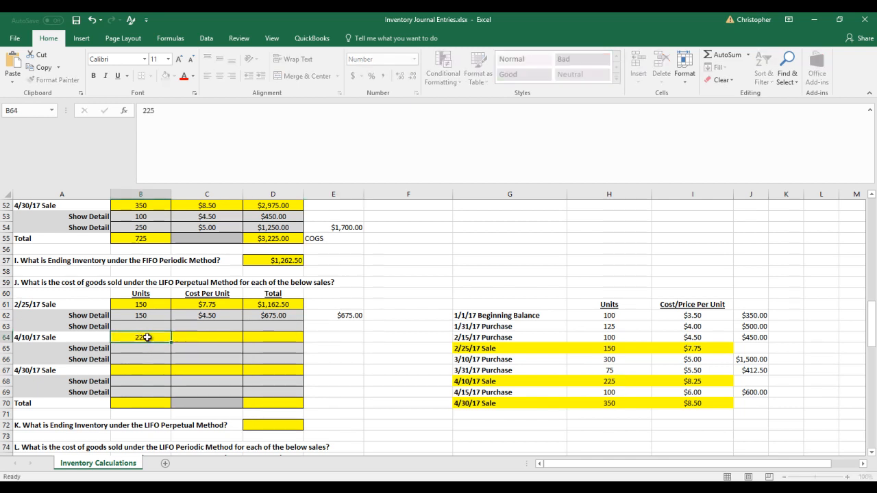
key(Tab)
text(8.25)
key(Tab)
text(=)
key(Left)
key(Left)
text(*)
key(Right)
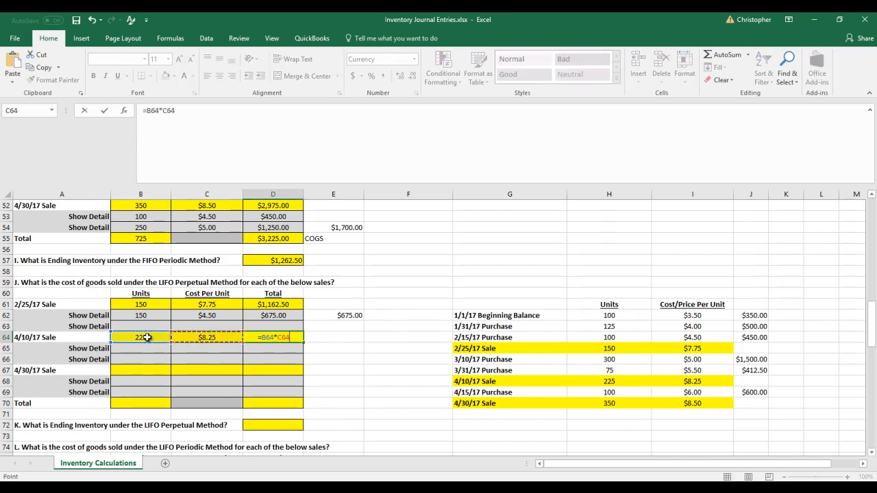
key(Return)
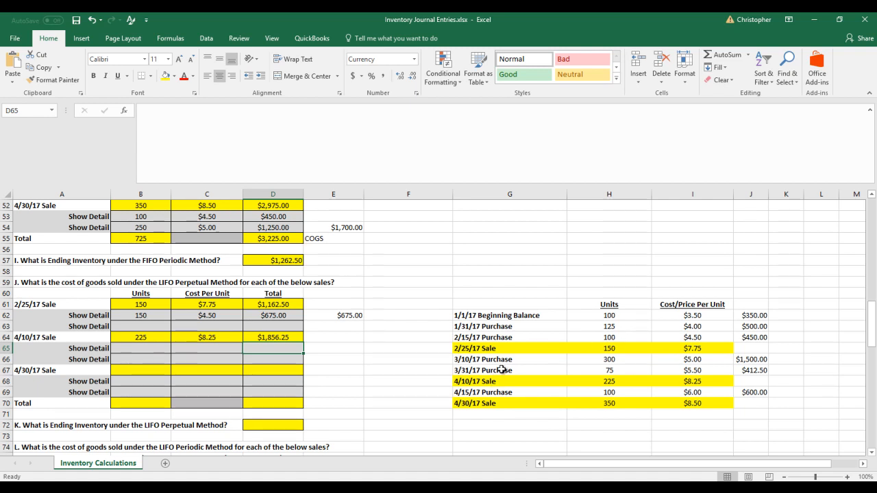
Fill in the first 4/10/17 detail row from the 3/31/17 purchase with 75 units, 5.50 per unit and the total =B65*C65
drag(502, 370, 731, 371)
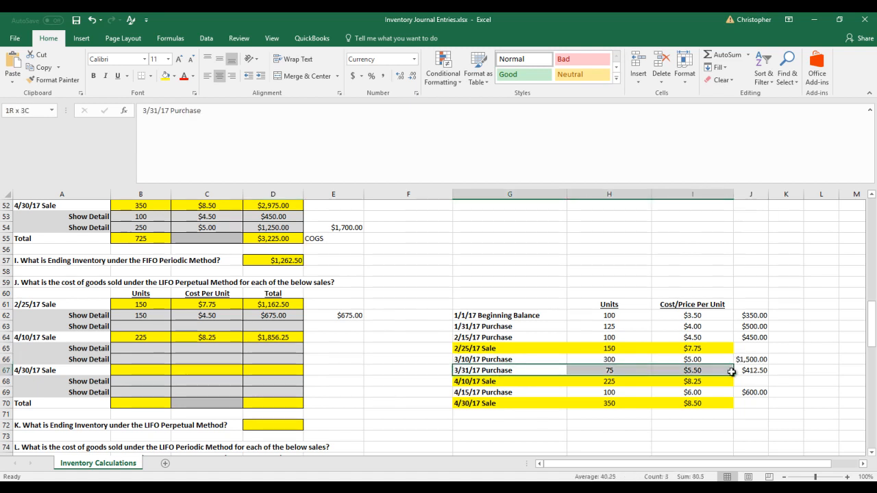
click(163, 348)
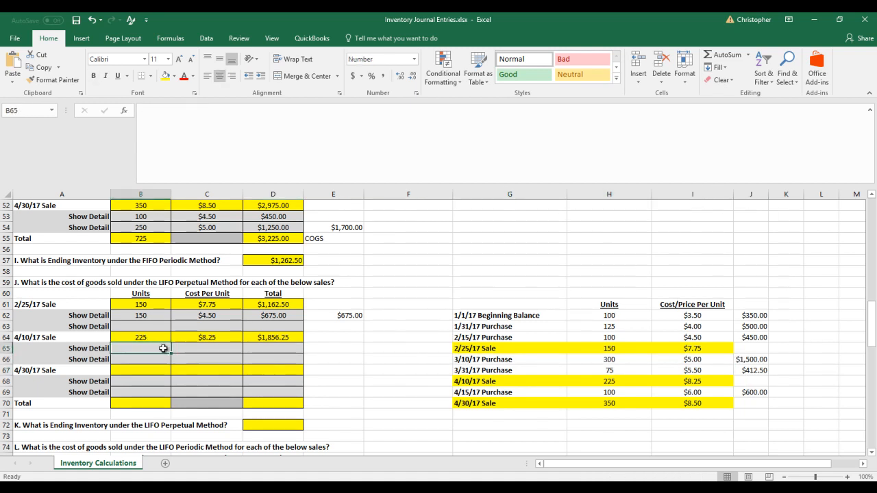
text(75)
key(Tab)
text(5.5)
key(Tab)
text(=)
click(163, 348)
text(*)
key(Left)
key(Return)
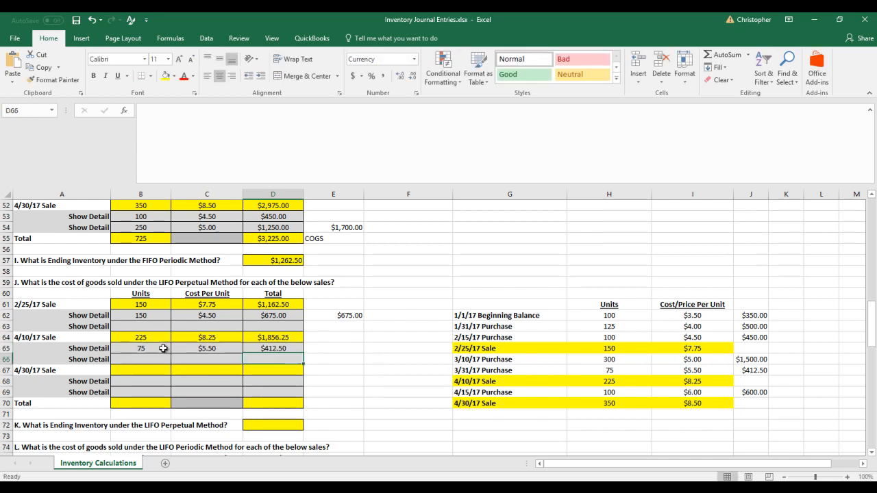
Enter 150 units in the second 4/10/17 detail row at B66 and set the remaining 3/31/17 Purchase units in H67 to 0
mouse_move(611, 372)
mouse_down()
mouse_move(698, 372)
mouse_move(606, 379)
mouse_move(615, 371)
mouse_up()
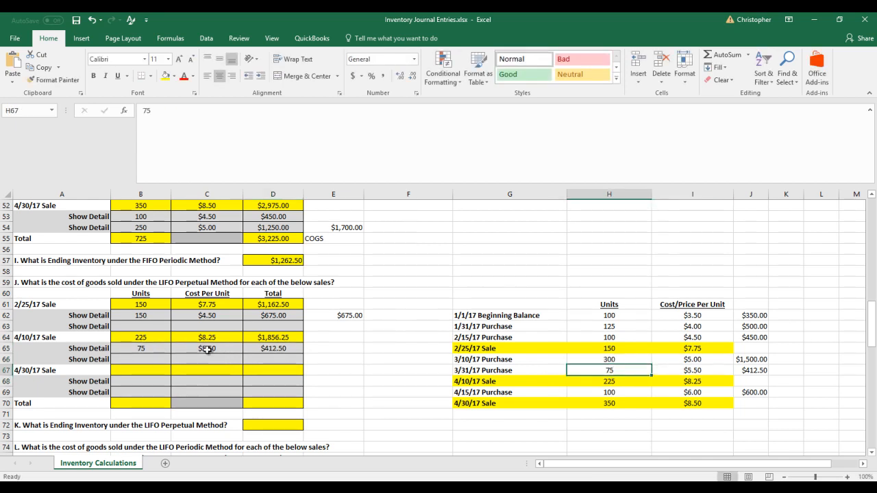
click(149, 358)
text(150)
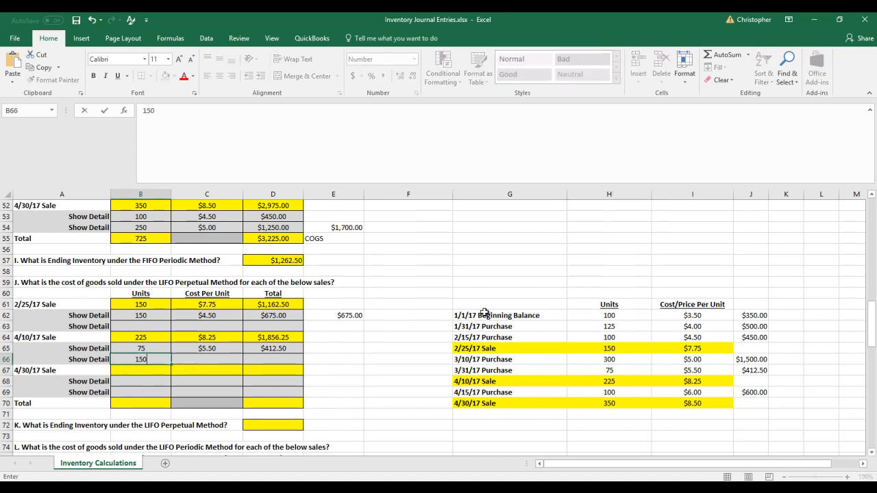
click(600, 371)
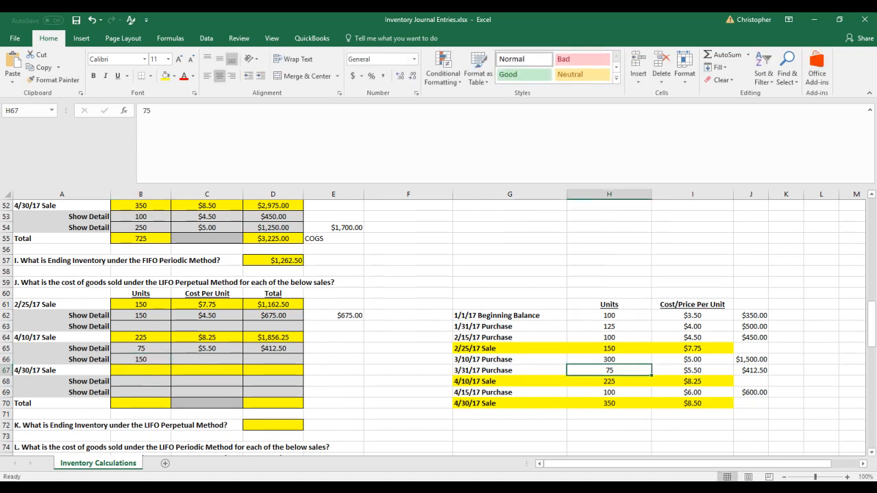
text(0)
key(Tab)
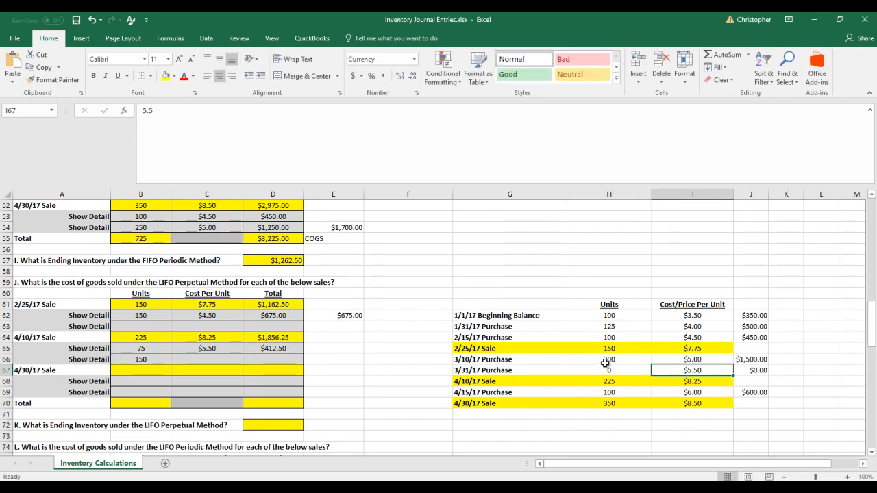
Complete the second 4/10/17 detail row with a cost of 5.00 per unit and the total formula =B66*C66
click(210, 360)
text(5)
key(Tab)
text(=)
key(Left)
key(Left)
text(*)
click(210, 359)
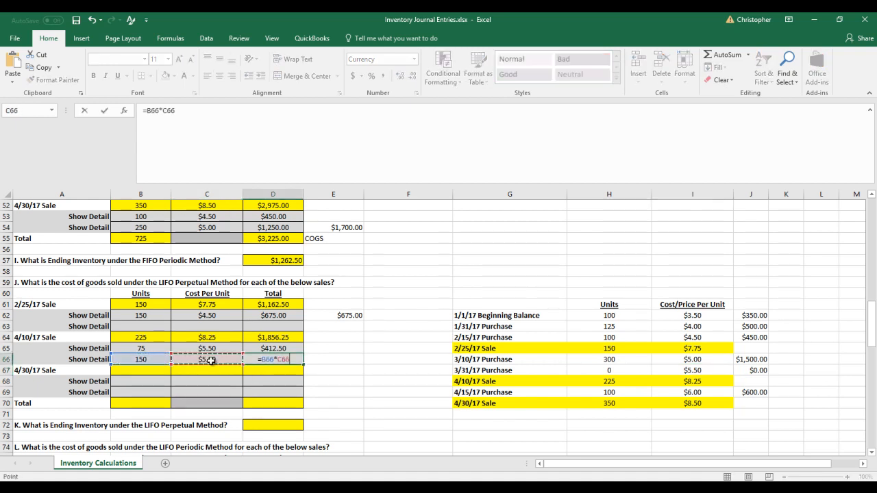
key(Return)
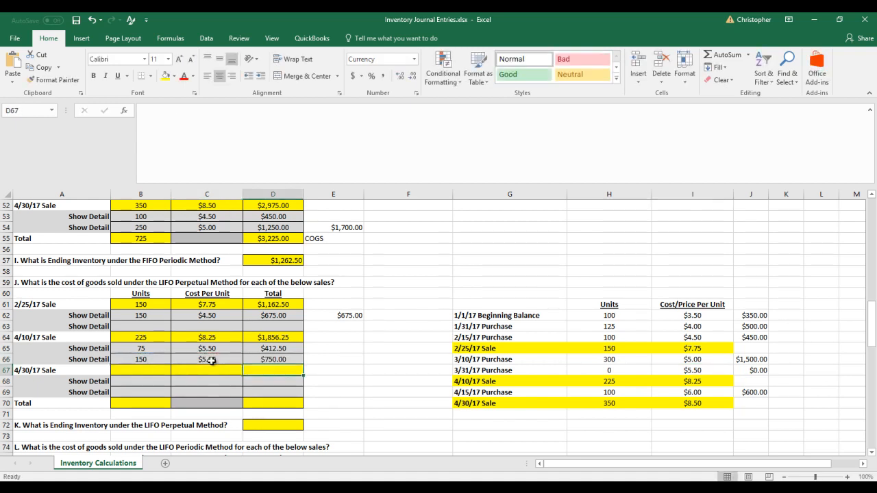
Reduce the remaining 3/10/17 Purchase units in H66 to 150
click(611, 359)
text(150)
key(Return)
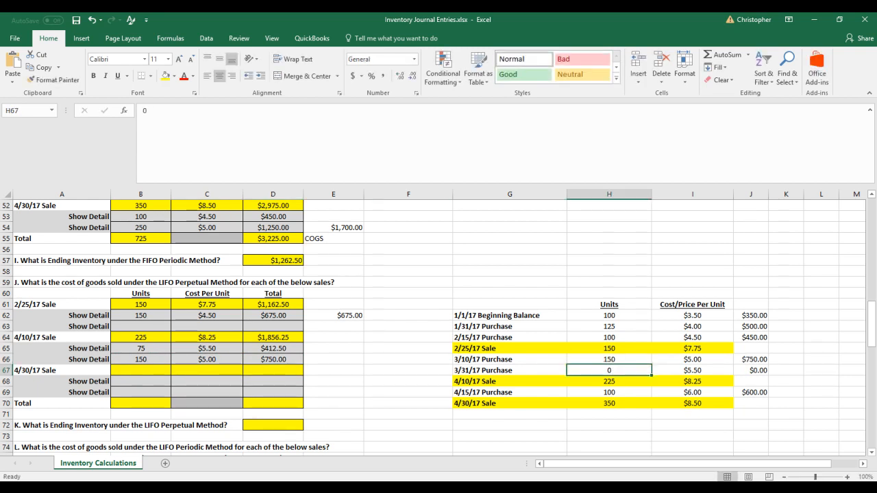
Sum the two 4/10/17 sale detail costs in E66 with the formula =D65+D66
click(324, 360)
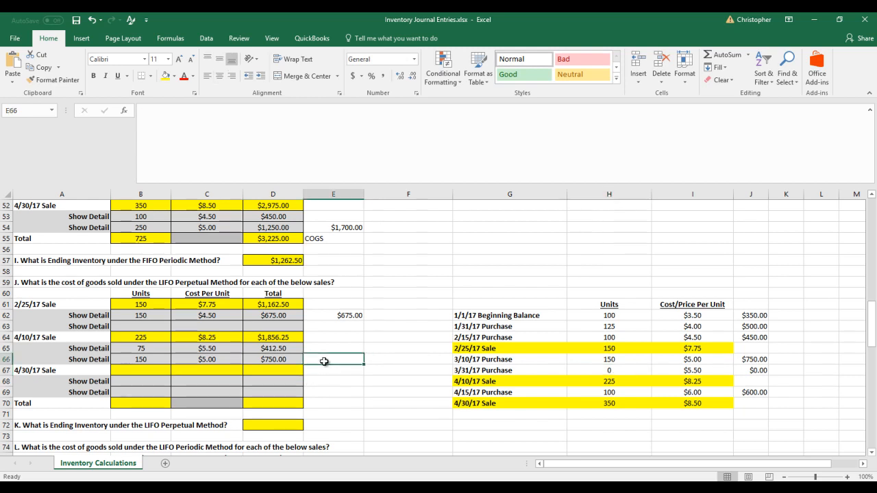
text(=)
key(Left)
key(Up)
text(+)
key(Left)
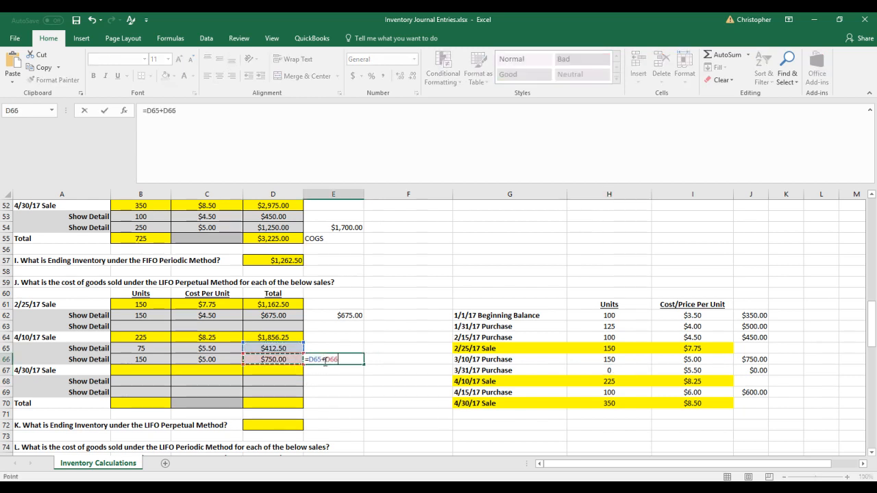
key(Return)
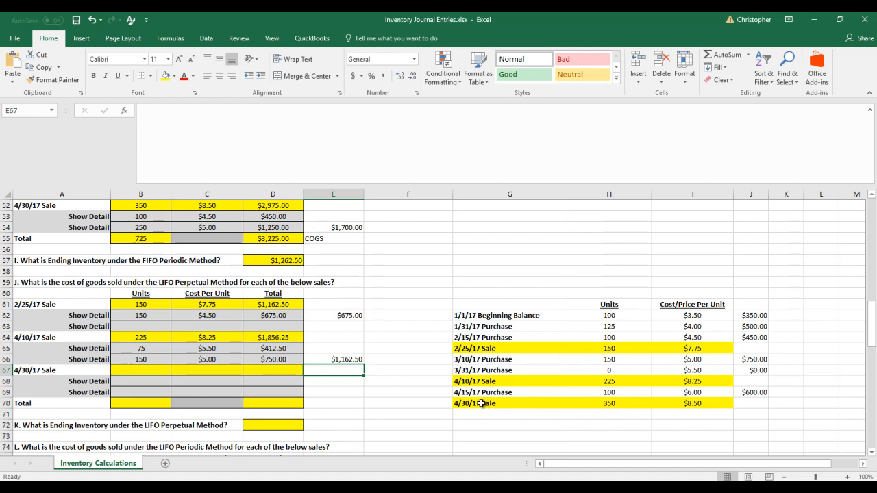
Fill in the LIFO perpetual 4/30/17 Sale row with 350 units, 8.50 per unit and the total formula =B67*C67
click(139, 370)
text(350)
key(Tab)
text(8.50)
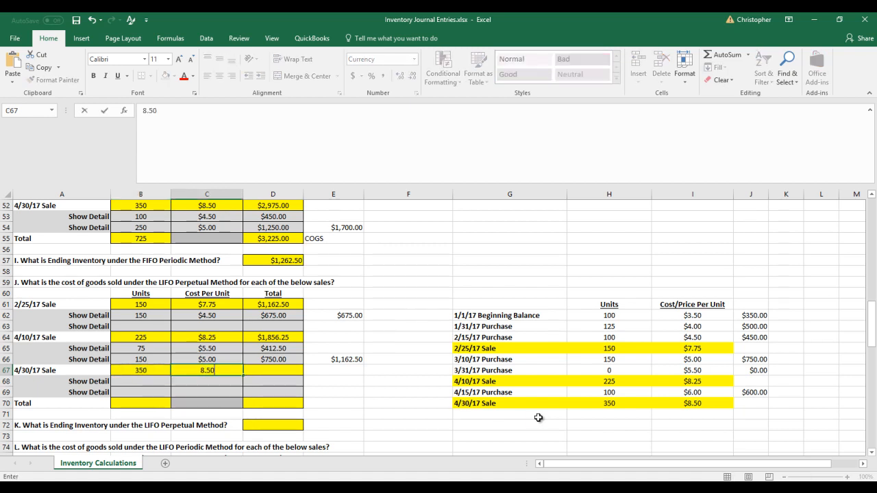
key(Tab)
text(=)
key(Left)
key(Left)
text(*)
key(Left)
key(Return)
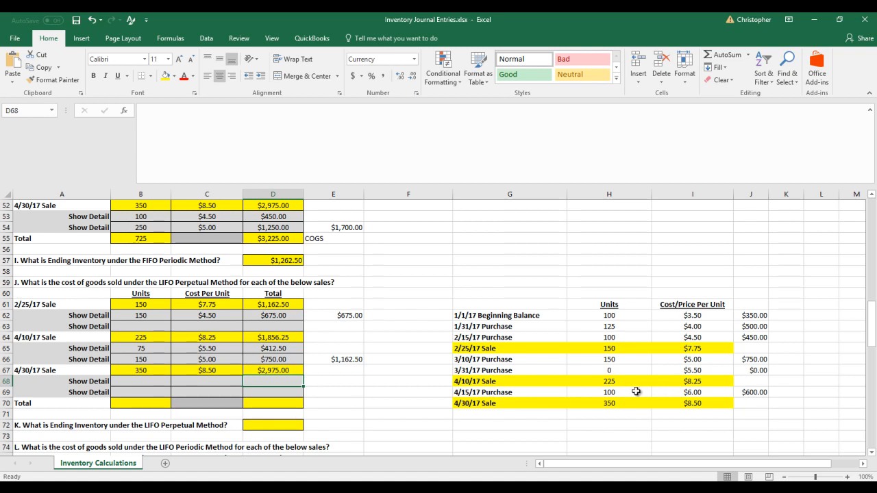
Fill in the first 4/30/17 detail row with 100 units, 6.00 per unit and the total formula =B68*C68
click(131, 379)
text(100)
click(220, 386)
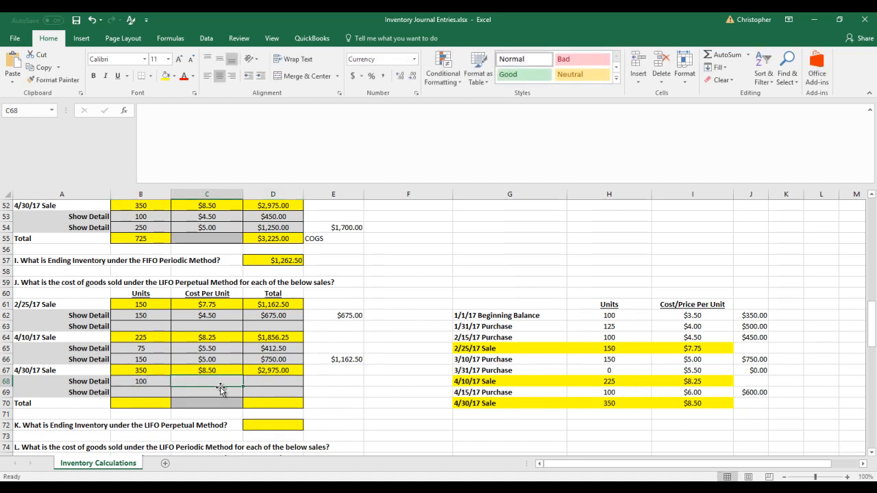
text(6.00)
key(Tab)
text(=)
key(Left)
key(Left)
text(*)
key(Left)
key(Return)
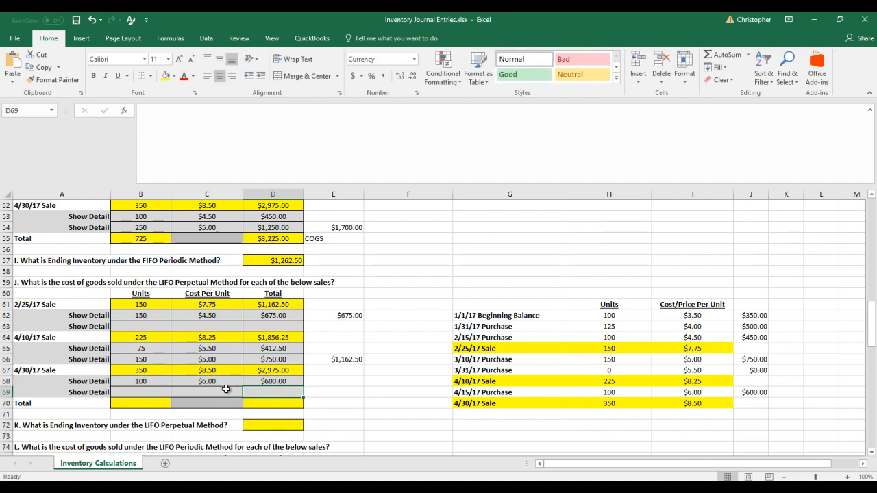
Set the remaining 4/15/17 Purchase units in H69 to 0 and check the remaining 3/31/17 Purchase units
click(642, 392)
text(0)
key(Return)
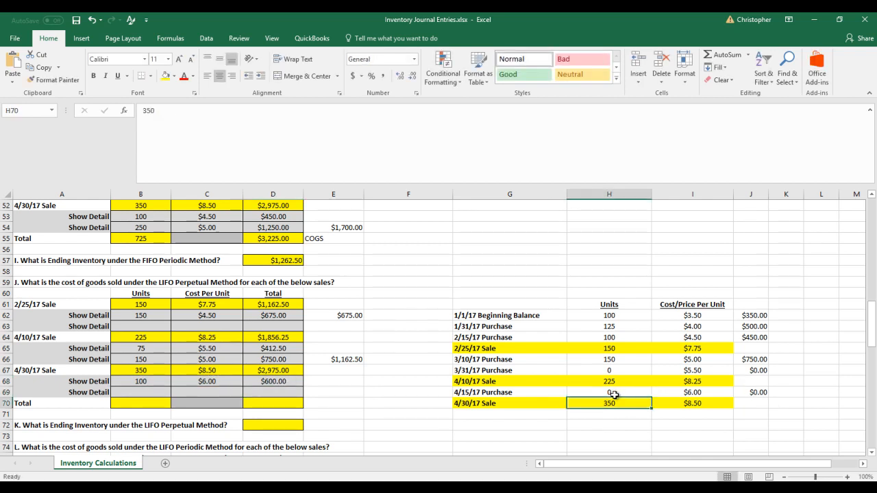
click(615, 373)
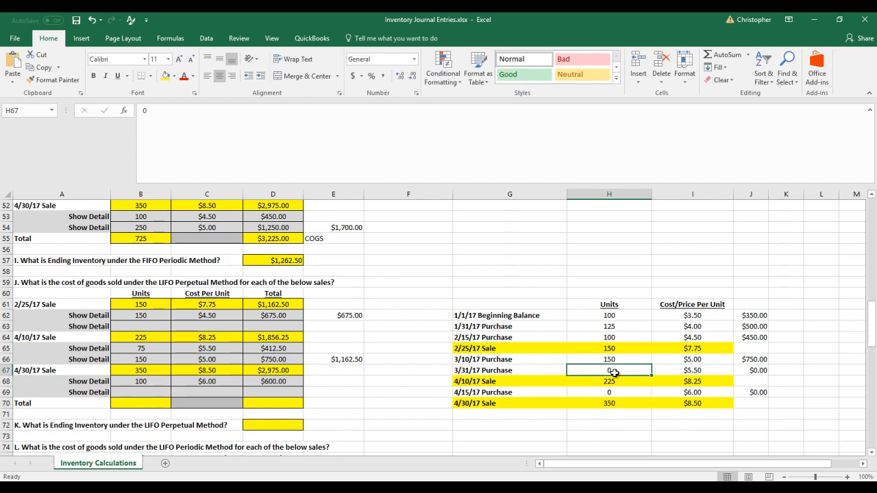
Fill in the second 4/30/17 detail row with 150 units, 5.00 per unit and the total formula =B69*C69
click(620, 359)
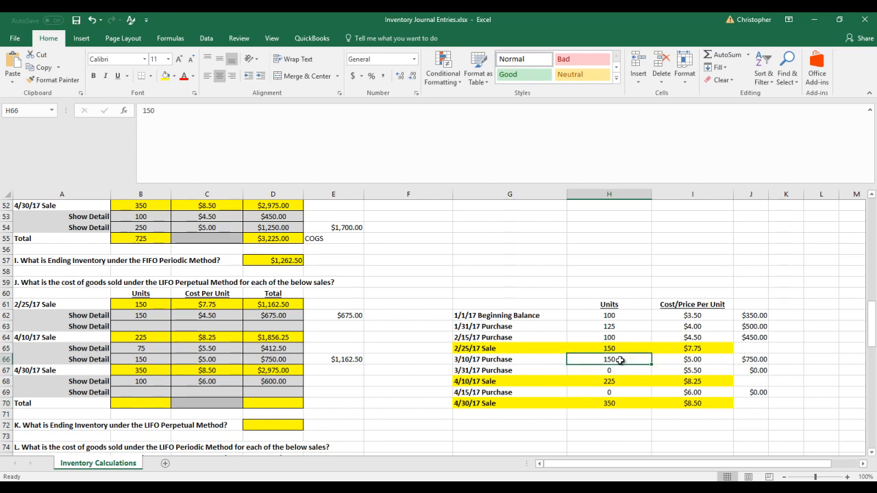
click(168, 391)
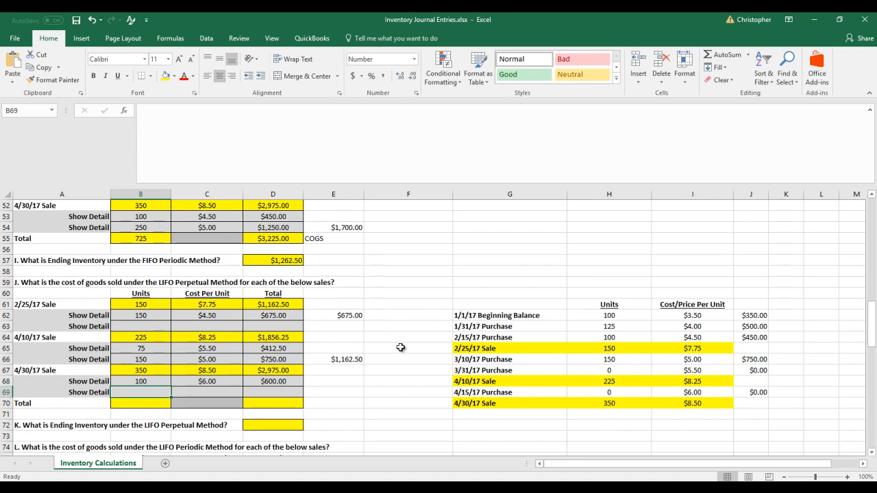
text(150)
key(Tab)
text(5.)
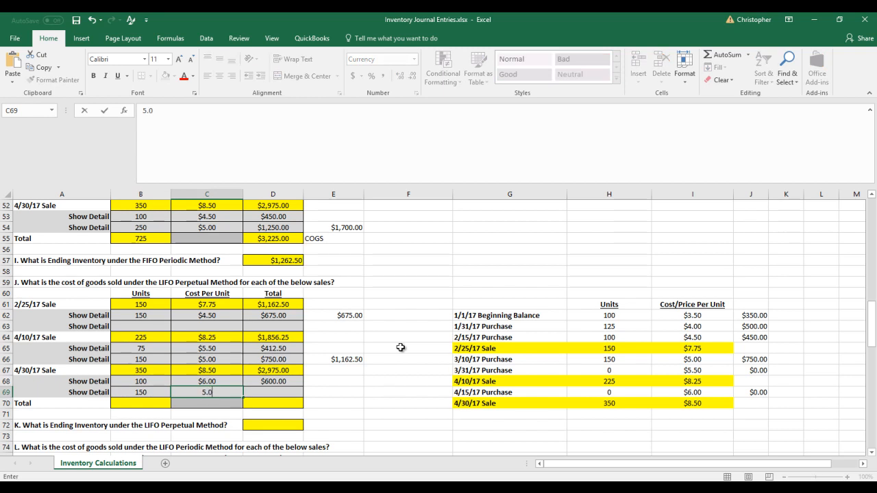
text(00)
key(Tab)
text(=)
key(Left)
key(Left)
text(*)
key(Left)
key(Return)
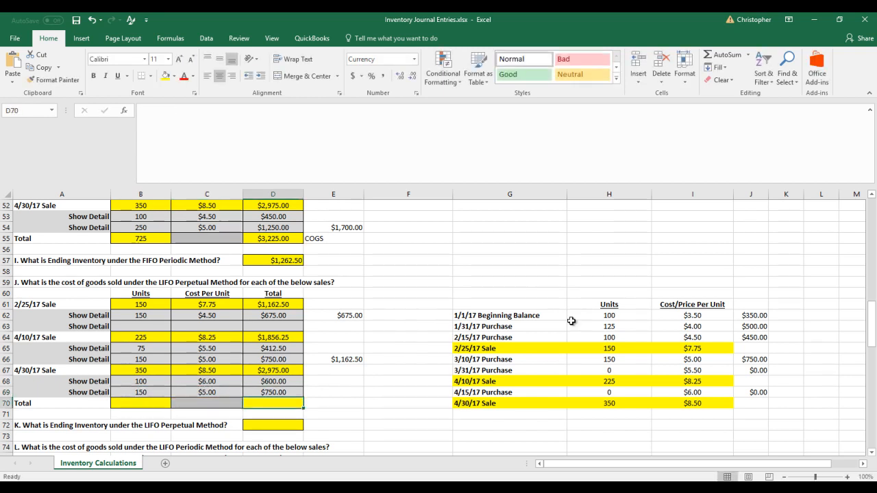
Set the remaining 3/10/17 Purchase units in H66 to 0 and check the combined units of the two 4/30/17 detail rows
click(614, 359)
text(0)
key(Return)
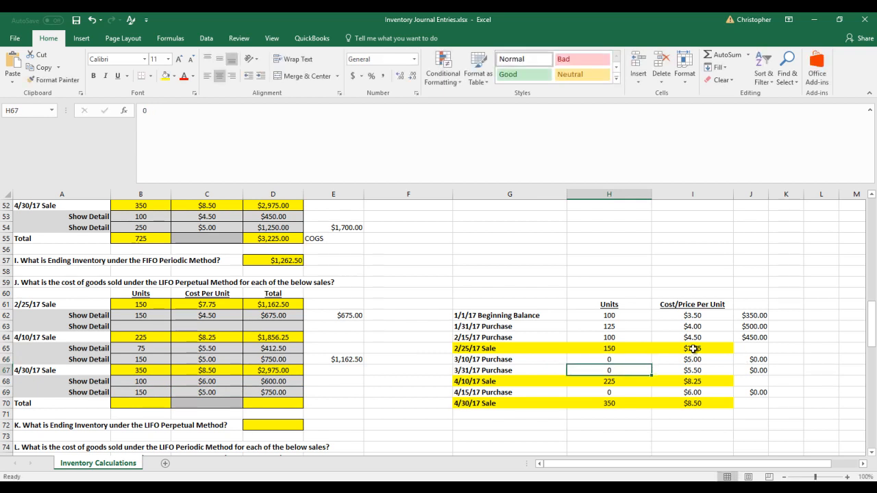
drag(141, 382, 141, 392)
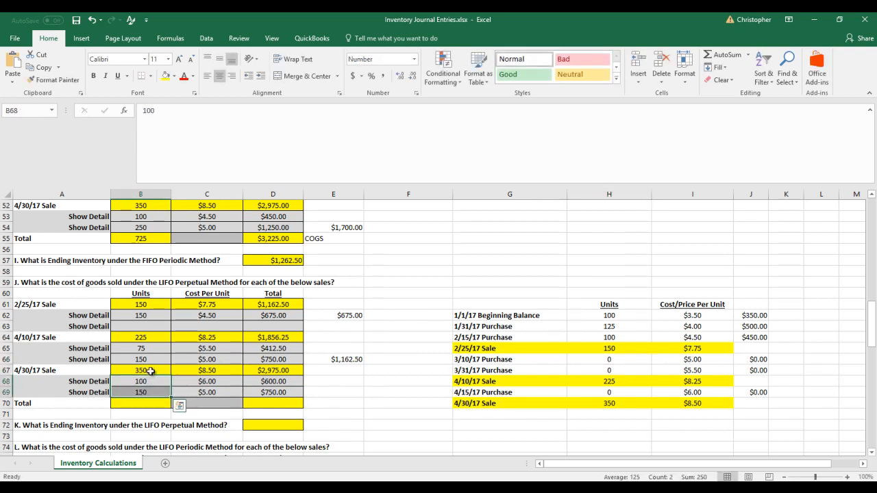
Insert blank cells at A70:F70, shifting the LIFO perpetual Total row down to make room for another detail row
drag(57, 403, 396, 403)
right_click(395, 402)
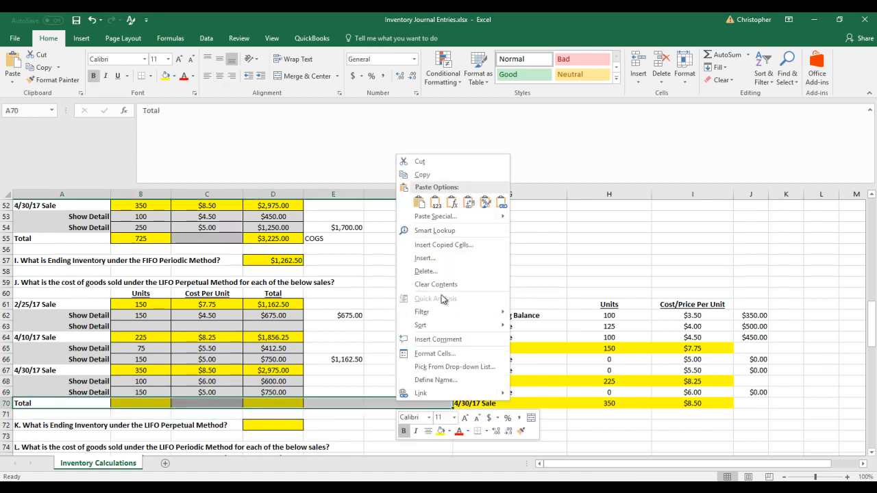
click(441, 260)
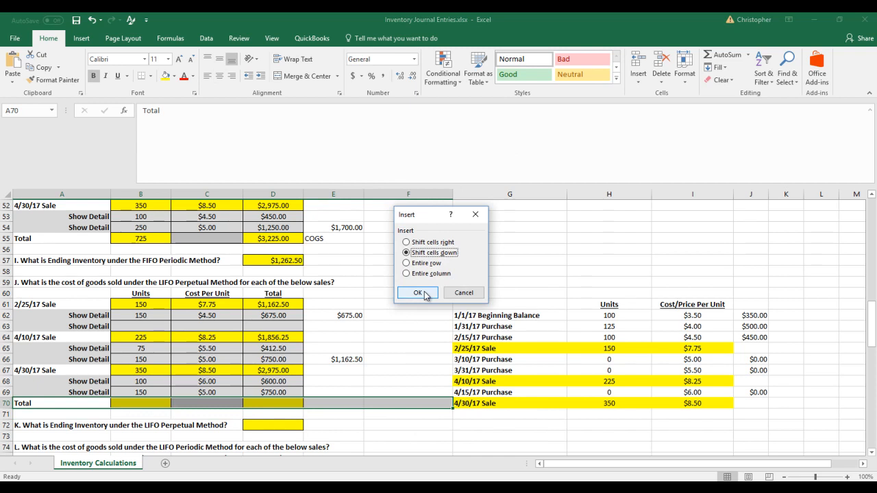
click(424, 293)
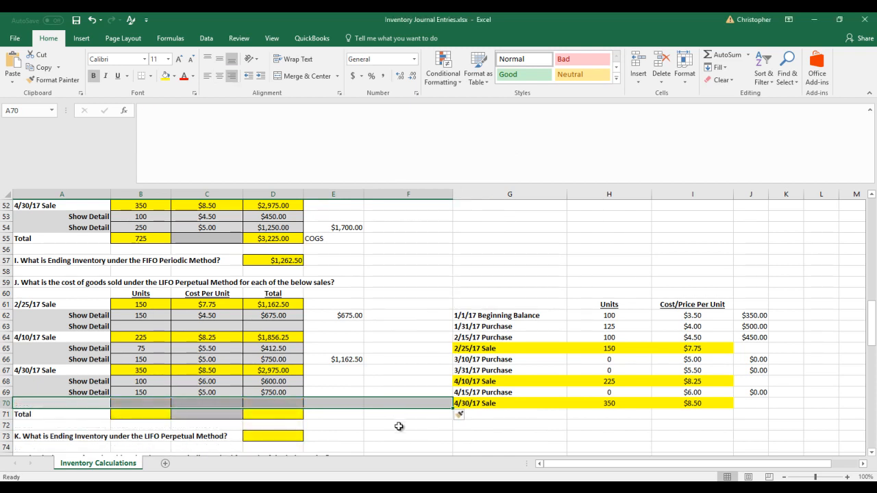
click(397, 423)
Copy the Show Detail label from A69 into A70
click(75, 393)
right_click(76, 393)
click(88, 169)
click(88, 405)
right_click(87, 404)
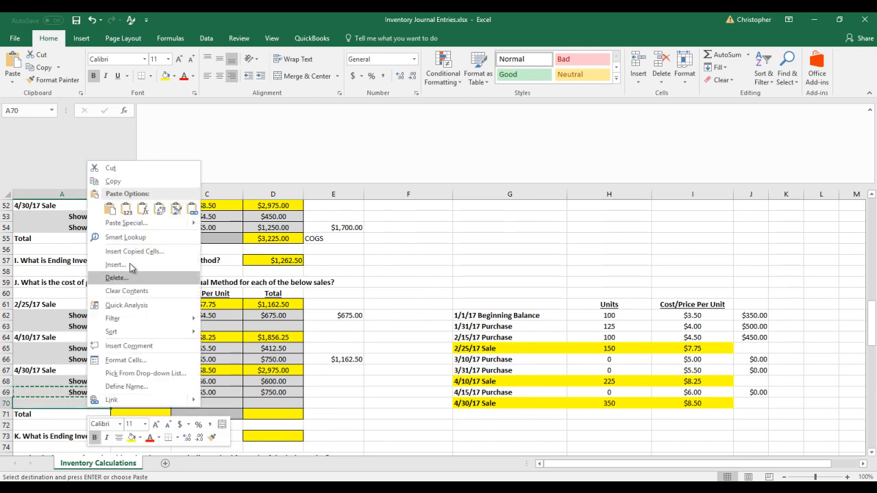
click(108, 209)
click(411, 424)
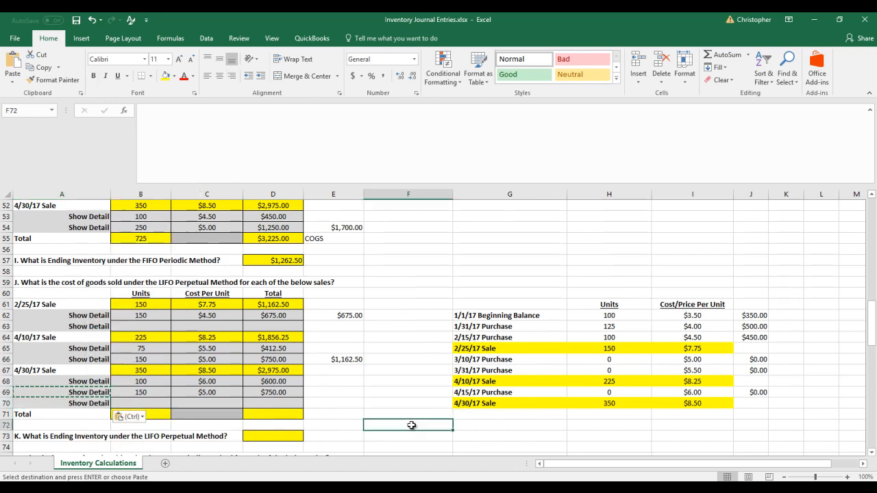
key(Escape)
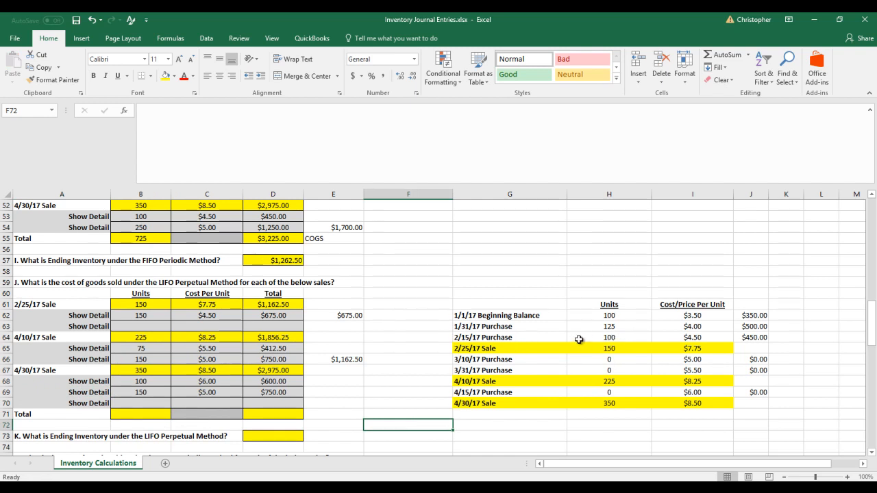
Fill in the third 4/30/17 detail row with 100 units and 4.50 per unit, with the total as =B70*C70
click(133, 404)
text(100)
key(Tab)
text(4)
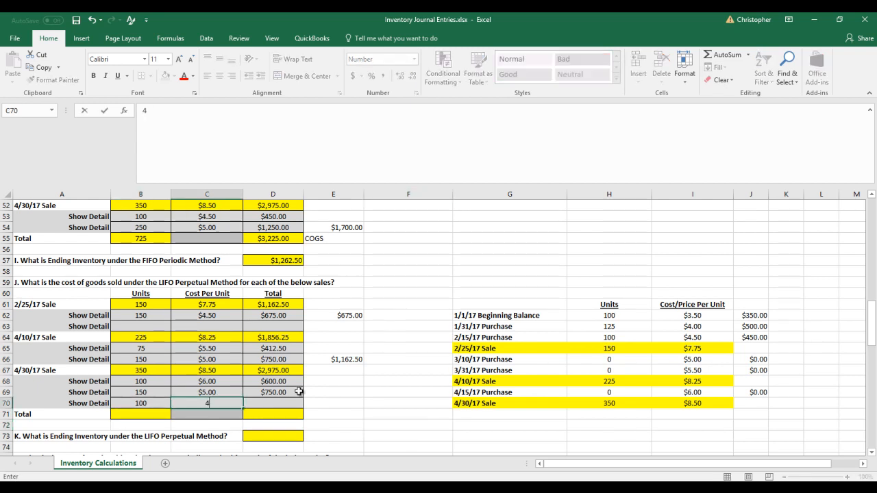
key(Tab)
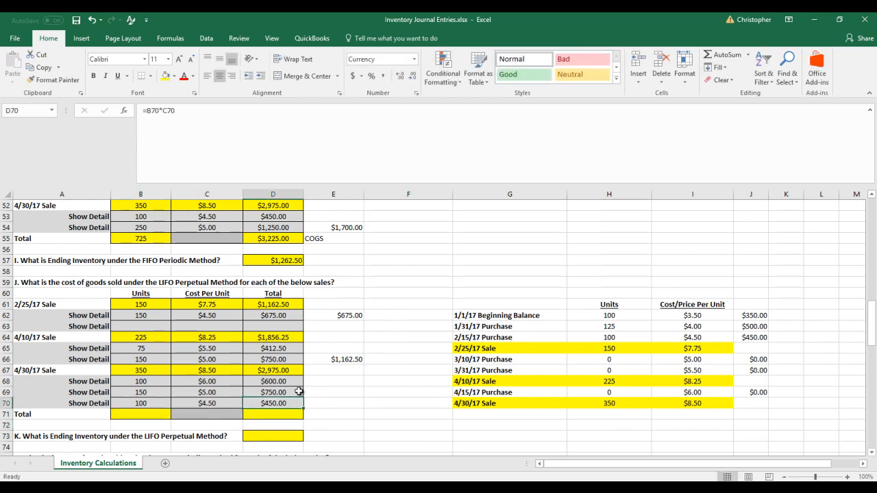
Set the remaining 2/15/17 Purchase units in H64 to 0
click(630, 337)
text(0)
key(Return)
Sum the three 4/30/17 sale detail costs in E70 with the formula =D68+D69+D70
click(331, 398)
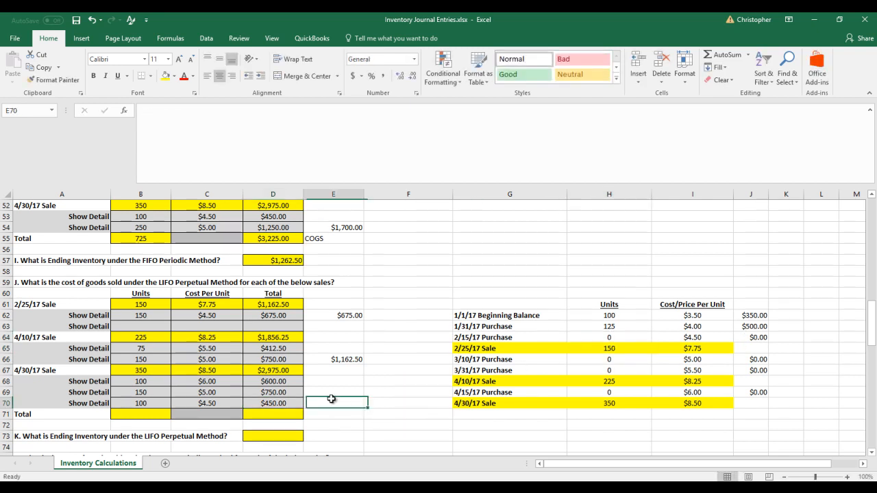
text(=)
key(Left)
key(Up)
key(Up)
text(+)
key(Left)
key(Up)
text(+)
key(Left)
key(Return)
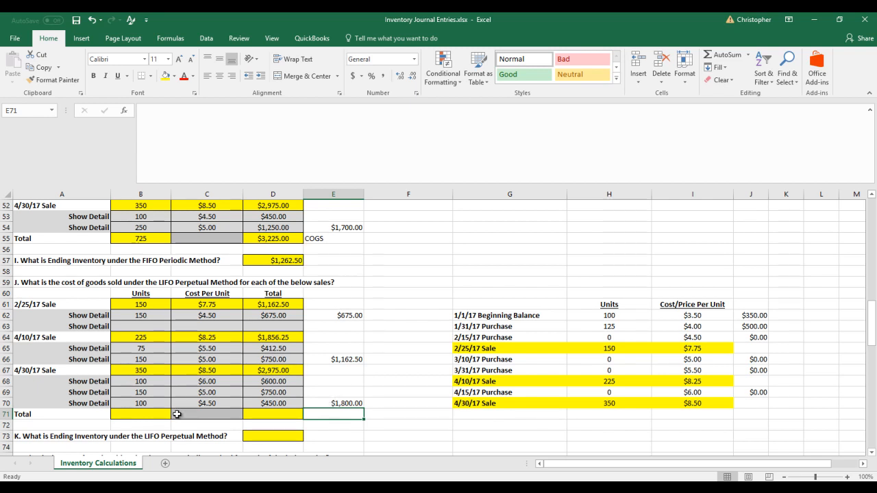
Total the LIFO perpetual units sold in B71 with a formula adding the units of the three sales
click(156, 415)
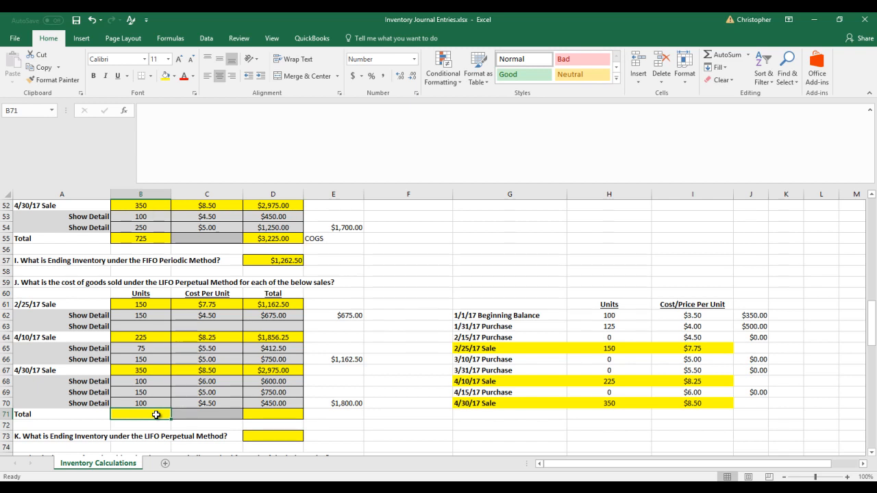
text(=)
key(Up)
key(Up)
key(Up)
key(Up)
key(Up)
key(Up)
key(Up)
key(Up)
key(Up)
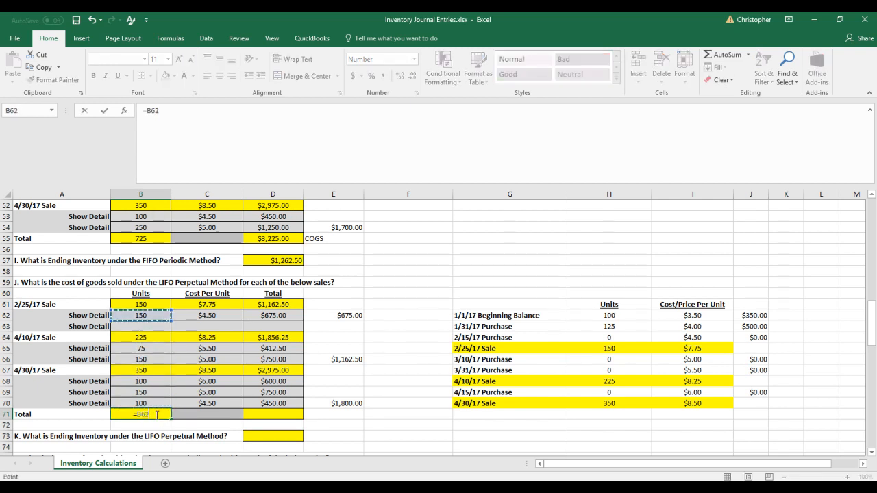
key(Up)
text(+)
key(Up)
key(Up)
key(Up)
key(Up)
key(Up)
key(Up)
key(Up)
text(+)
key(Up)
key(Up)
key(Up)
key(Up)
key(Return)
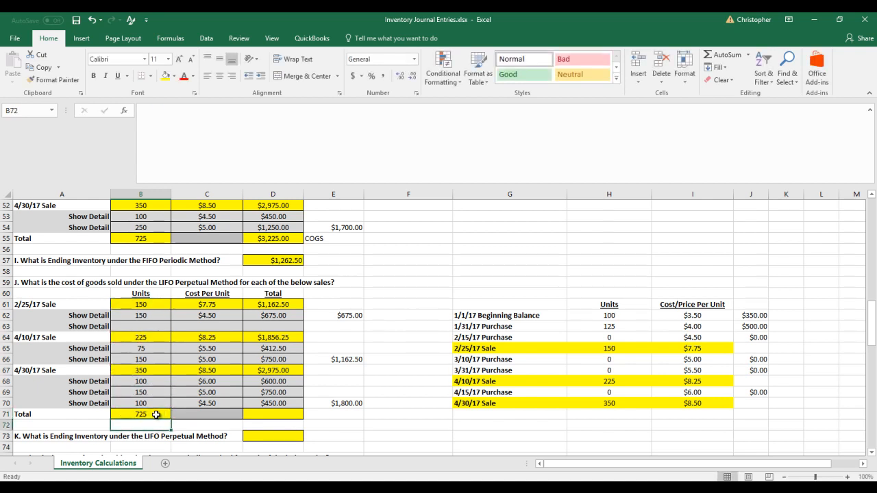
Total the LIFO perpetual cost of goods sold in D71 with the formula =E70+E66+E62
key(Right)
key(Right)
key(Up)
text(=)
key(Right)
key(Up)
text(+)
key(Up)
key(Up)
key(Up)
key(Up)
key(Right)
key(Up)
text(+)
key(Up)
key(Up)
key(Up)
key(Up)
key(Up)
key(Up)
key(Up)
key(Up)
key(Up)
key(Right)
key(Return)
key(Up)
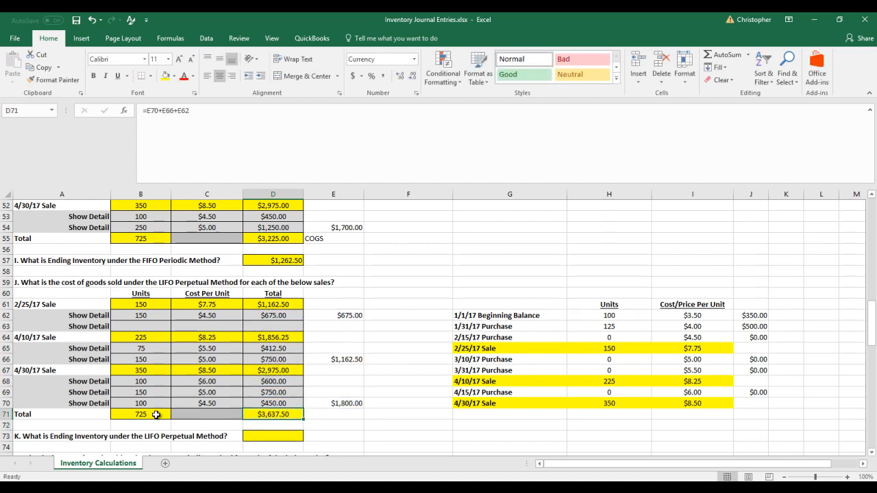
Compare the LIFO total with the FIFO results and label it COGS in E71
click(153, 239)
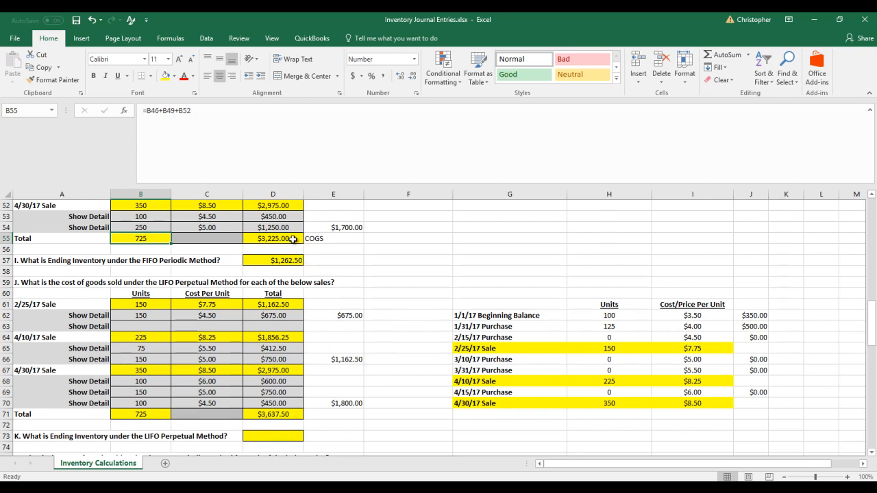
scroll(292, 238, up, 4)
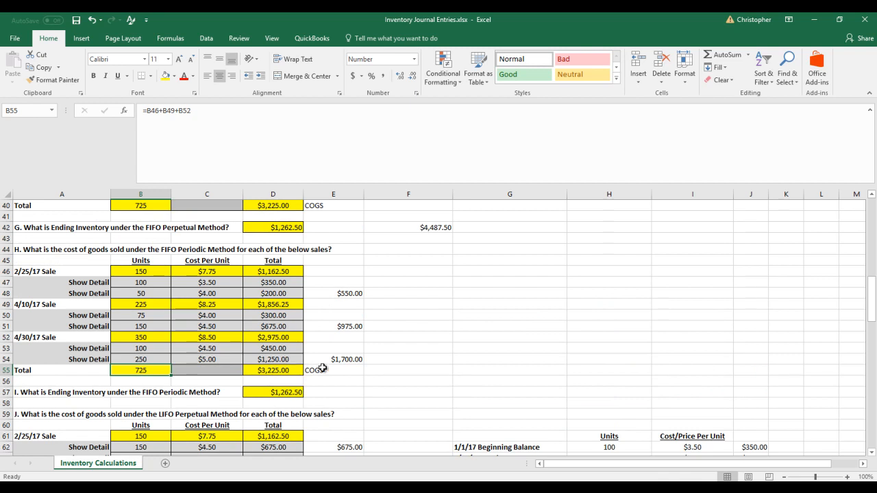
scroll(322, 368, down, 3)
scroll(322, 368, down, 1)
click(342, 414)
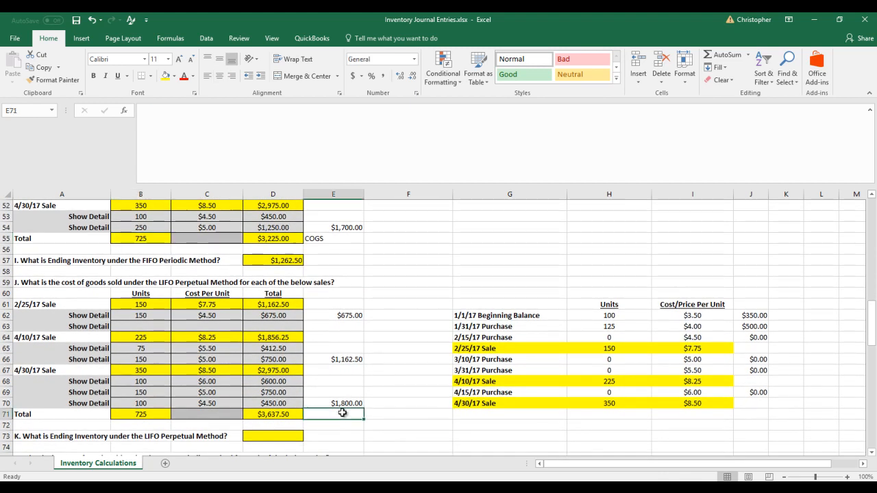
text(COGS)
key(Return)
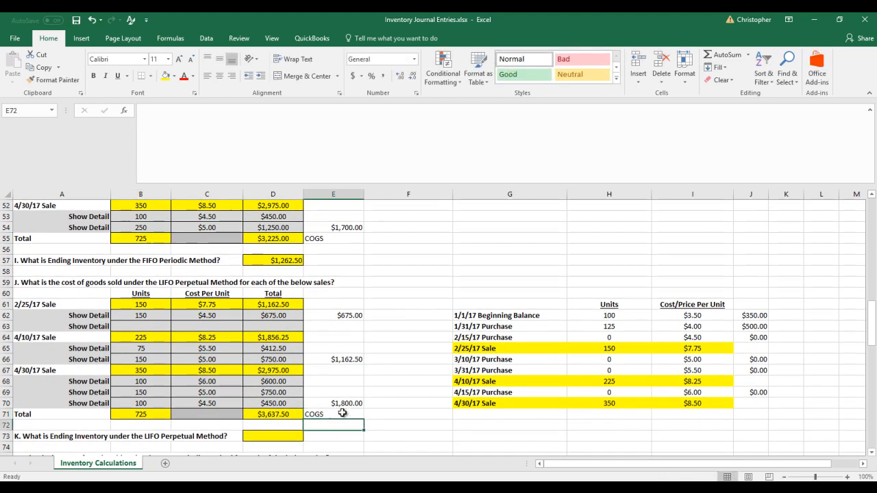
Check the sum of the remaining inventory values in J62:J71 and enter 850 as the LIFO perpetual ending inventory in D73
click(271, 434)
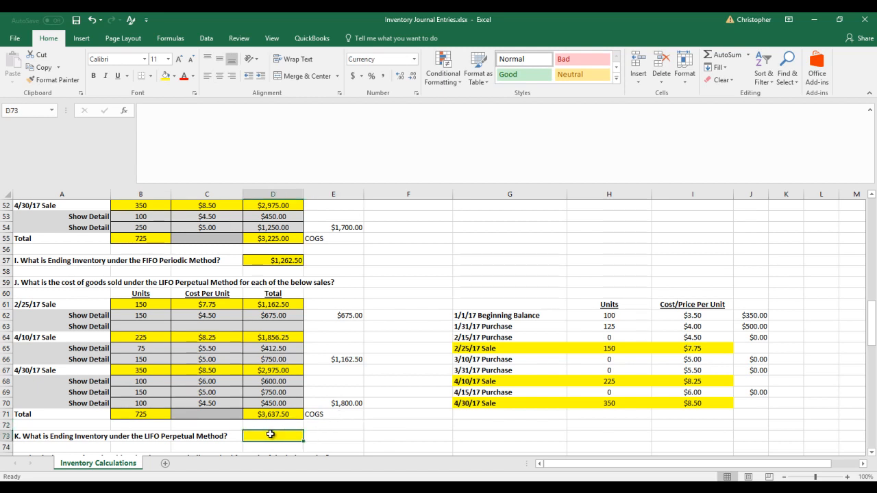
scroll(112, 241, up, 1)
scroll(148, 295, up, 2)
scroll(148, 295, up, 8)
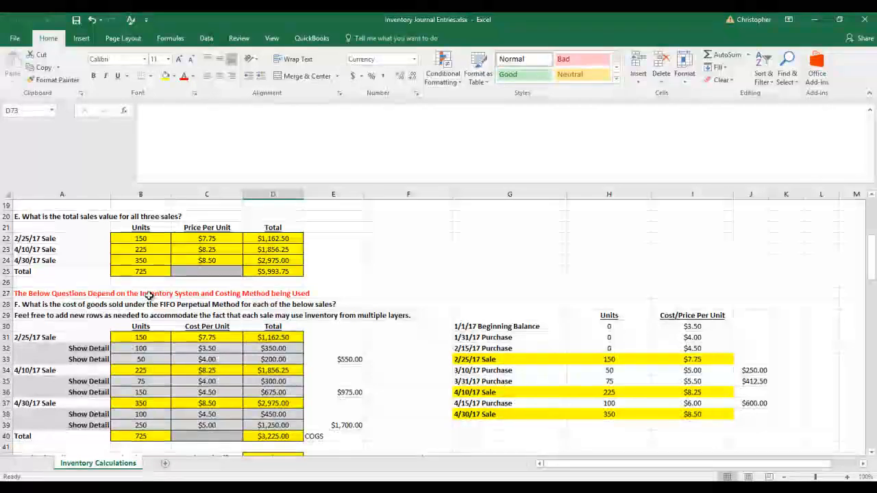
scroll(148, 295, up, 2)
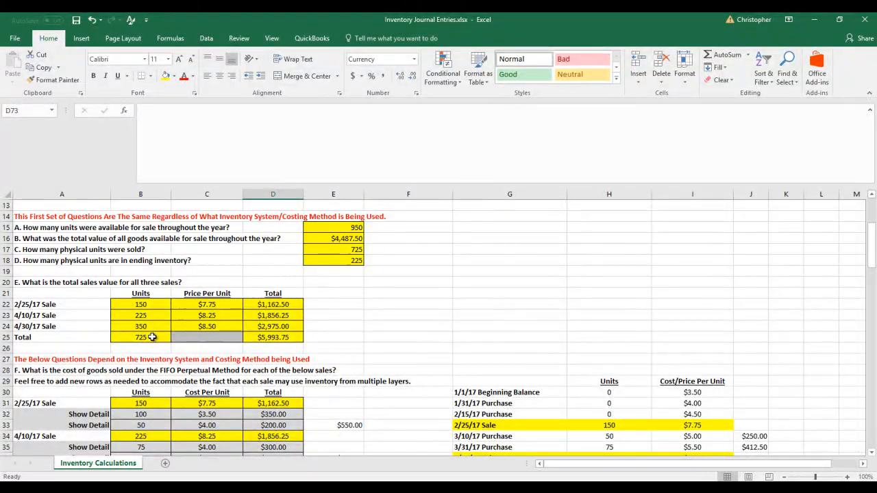
scroll(205, 337, down, 14)
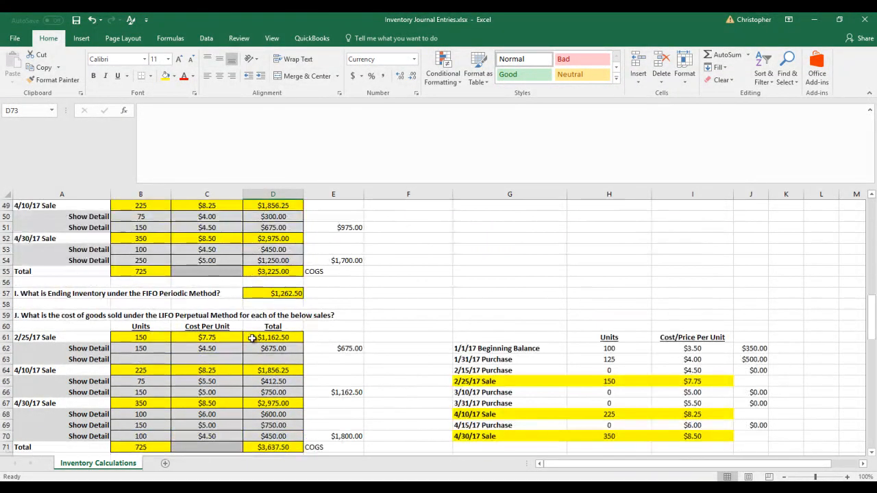
scroll(273, 340, down, 1)
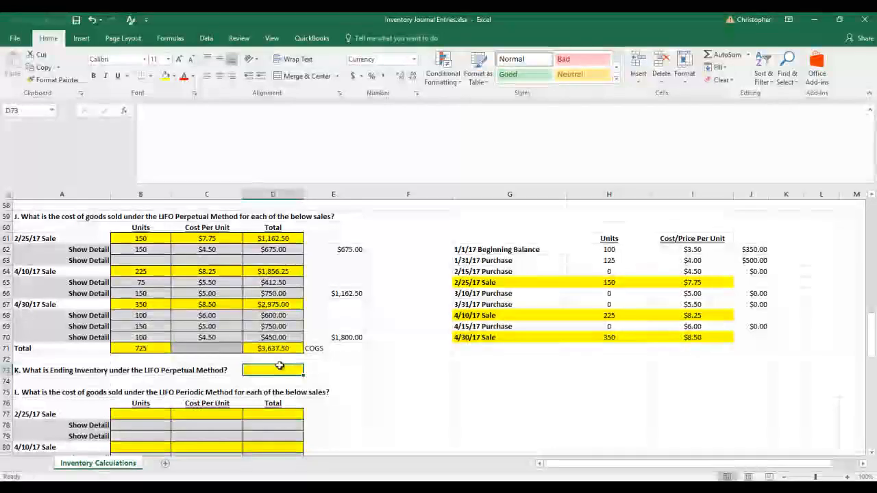
drag(765, 248, 767, 351)
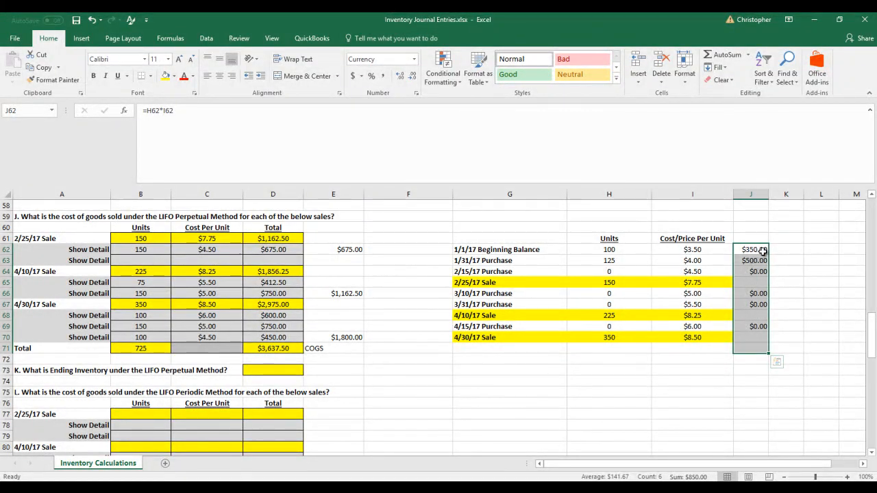
click(290, 371)
text(820)
key(Return)
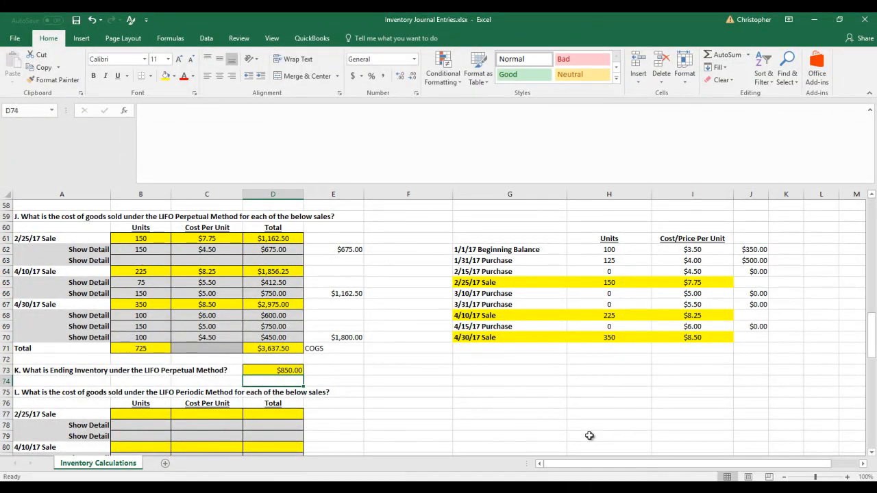
Add a check in E73 that sums LIFO perpetual cost of goods sold and ending inventory with =D71+D73
scroll(589, 436, up, 3)
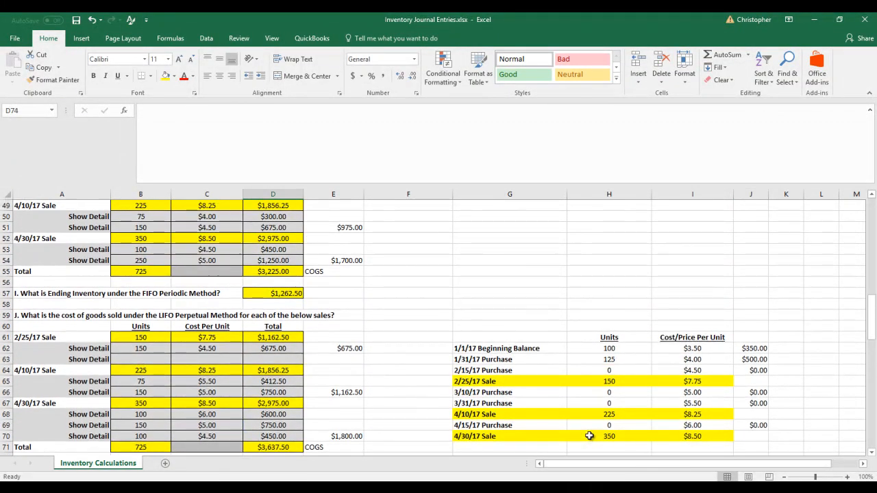
scroll(589, 436, down, 2)
click(322, 403)
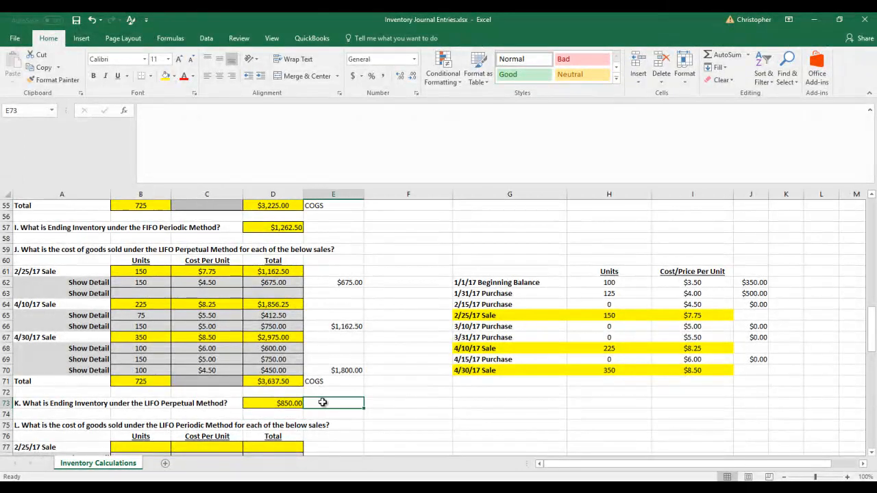
text(=)
key(Left)
key(Up)
key(Up)
text(+)
key(Left)
key(Return)
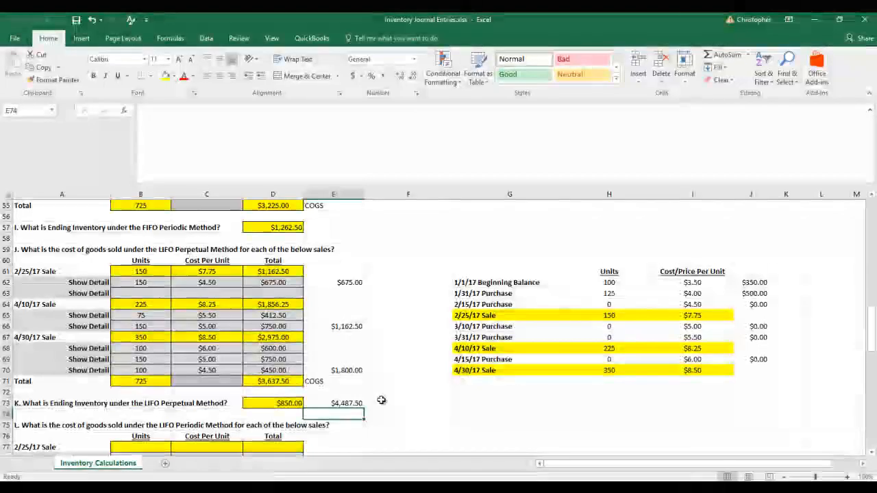
scroll(376, 404, up, 3)
scroll(374, 410, down, 2)
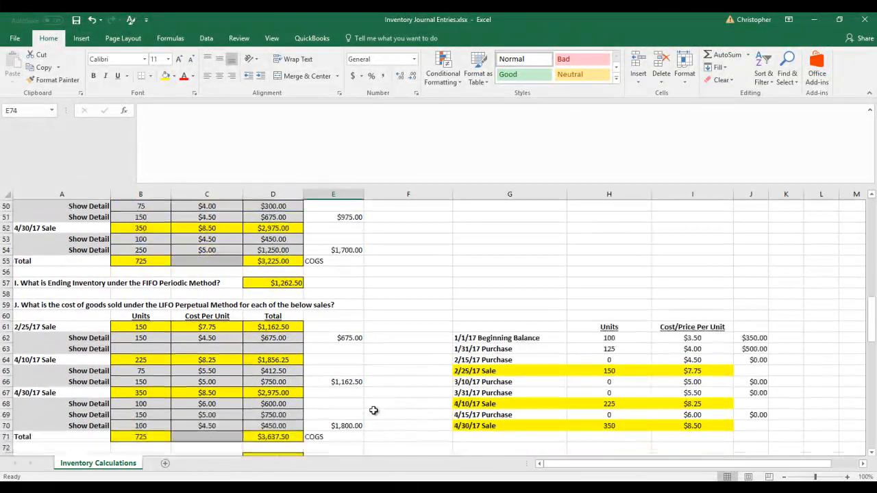
Compare the LIFO perpetual check in E73 with the total value of goods available for sale in row 16
scroll(396, 426, up, 5)
scroll(396, 426, up, 11)
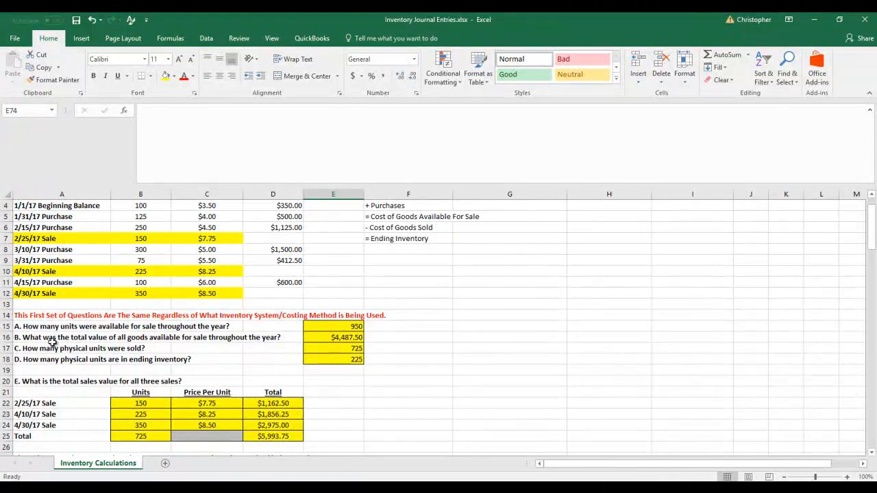
drag(39, 337, 357, 337)
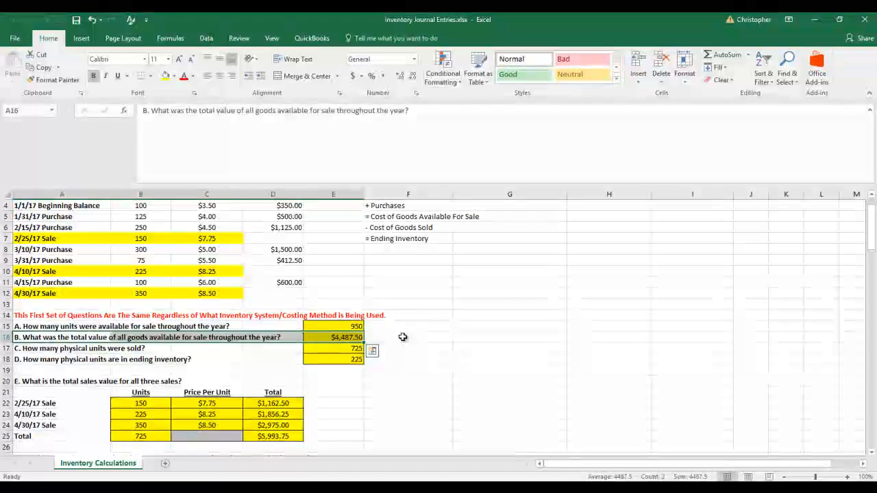
scroll(403, 337, down, 11)
scroll(403, 337, down, 2)
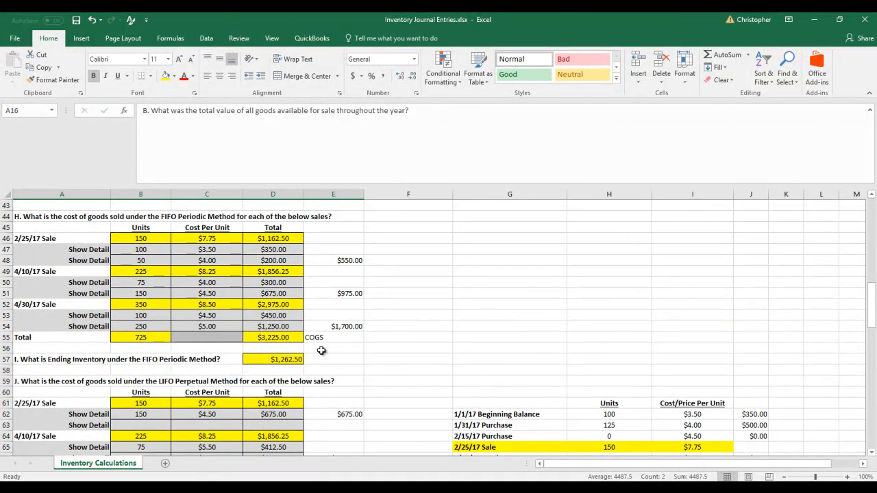
scroll(321, 351, down, 8)
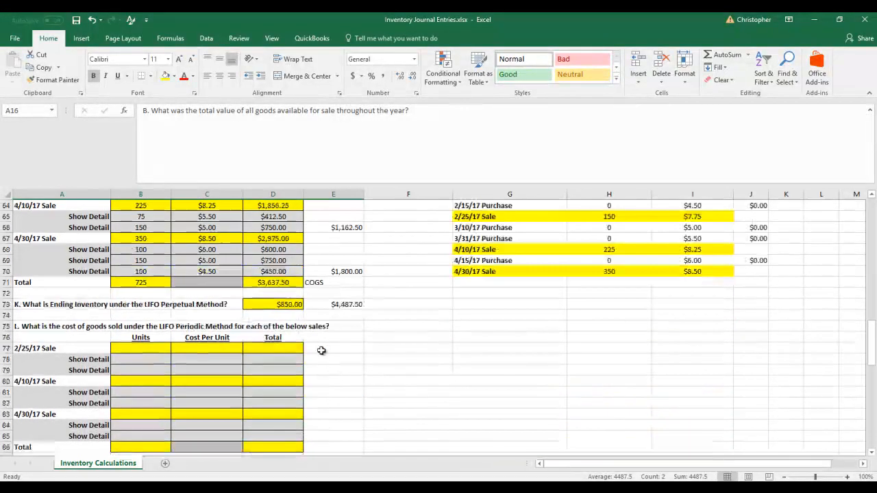
Copy the inventory transaction table A3:D12 to G76, beside the LIFO periodic cost of goods sold section
scroll(348, 272, down, 2)
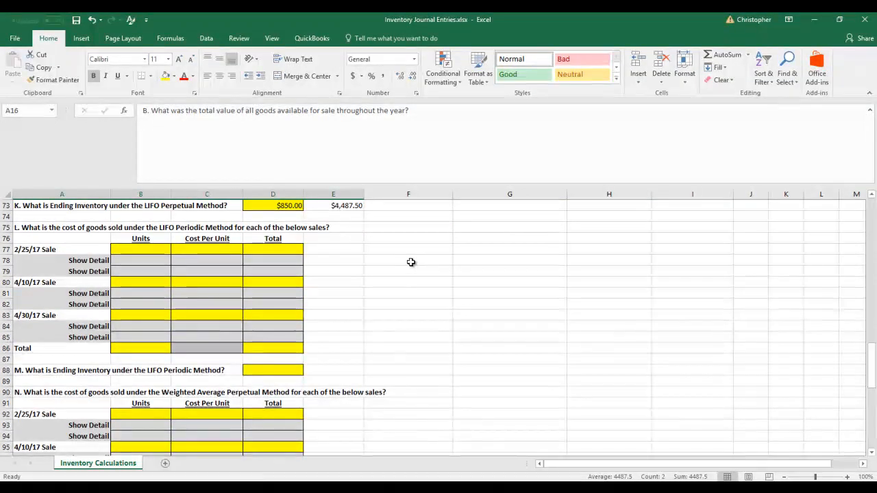
scroll(407, 271, up, 2)
scroll(407, 272, up, 4)
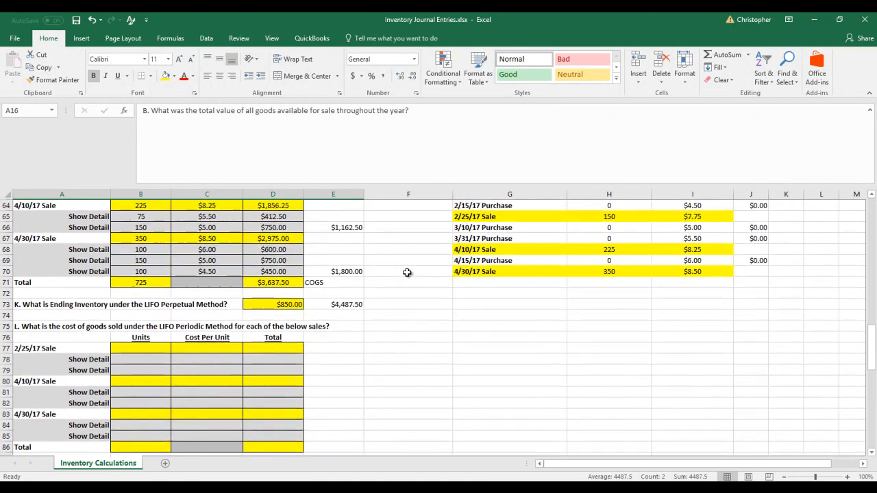
scroll(408, 277, up, 19)
drag(52, 229, 271, 328)
right_click(251, 304)
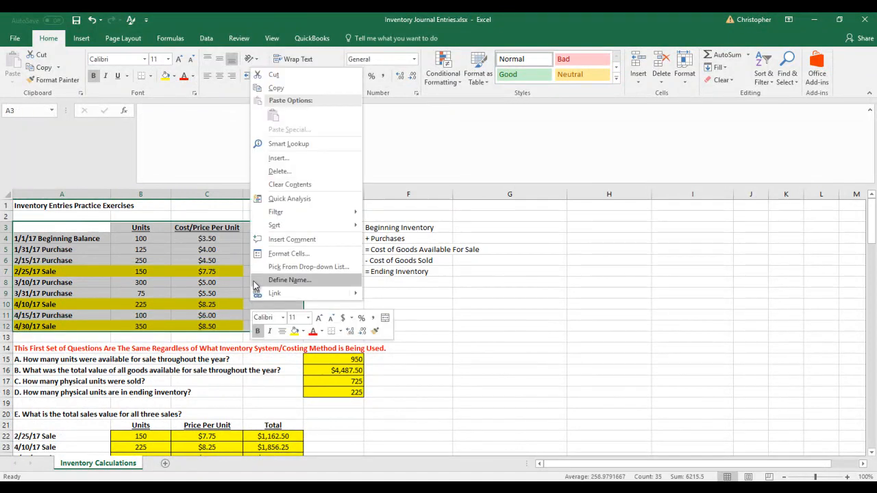
click(271, 88)
scroll(488, 244, down, 13)
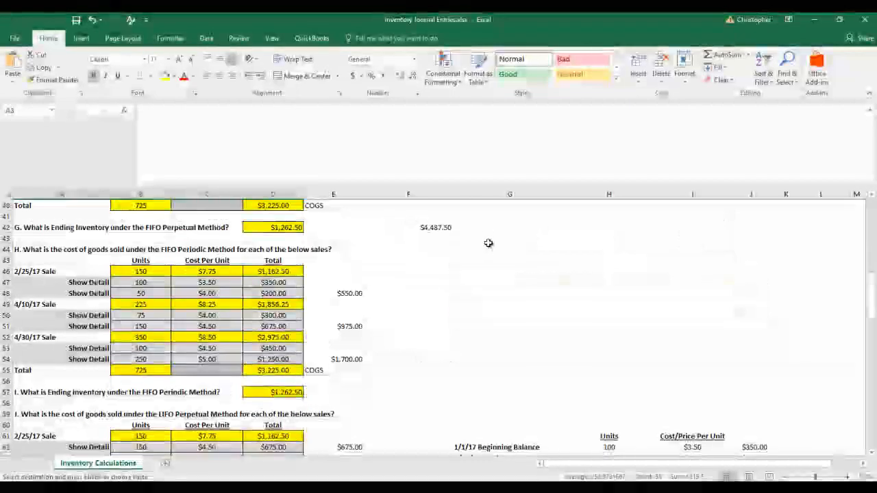
scroll(488, 243, down, 9)
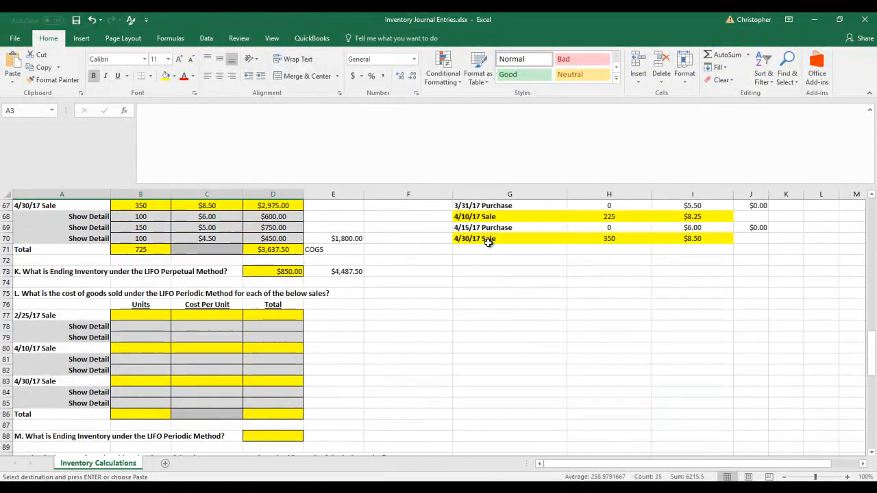
scroll(488, 243, down, 2)
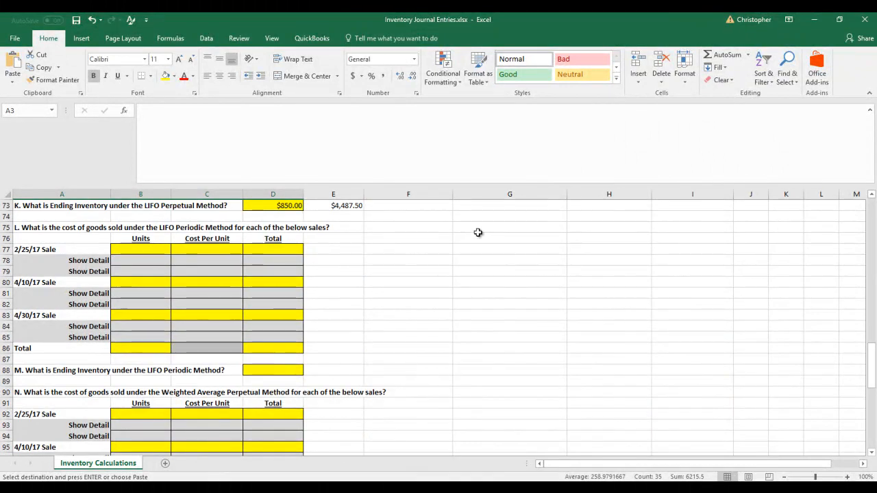
right_click(460, 240)
click(484, 283)
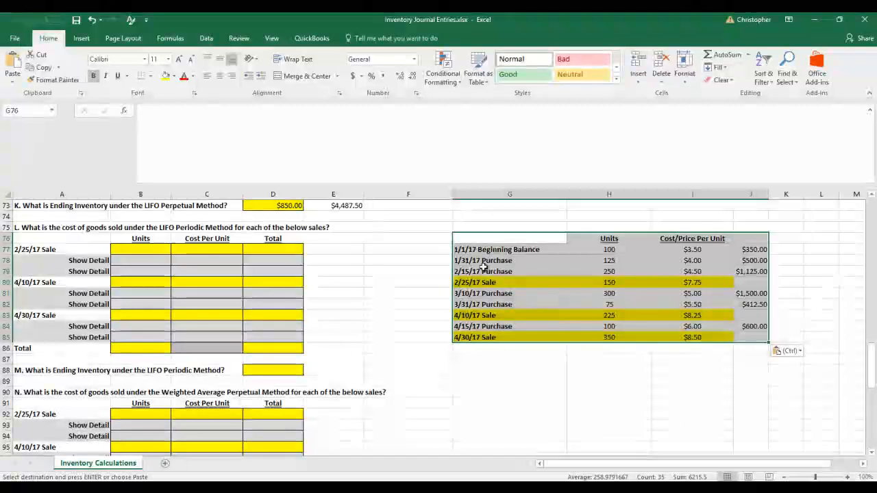
Fill the LIFO periodic 2/25/17 sale row with 150 units at 7.75 and calculate its total in D77 with =B77*C77
click(159, 250)
text(150)
key(Tab)
text(7.75)
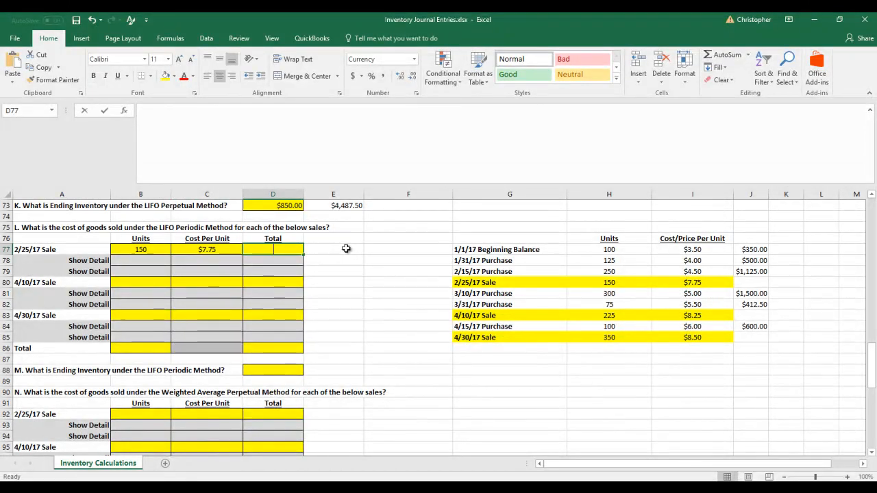
text(=)
key(Left)
key(Left)
text(*)
key(Left)
key(Return)
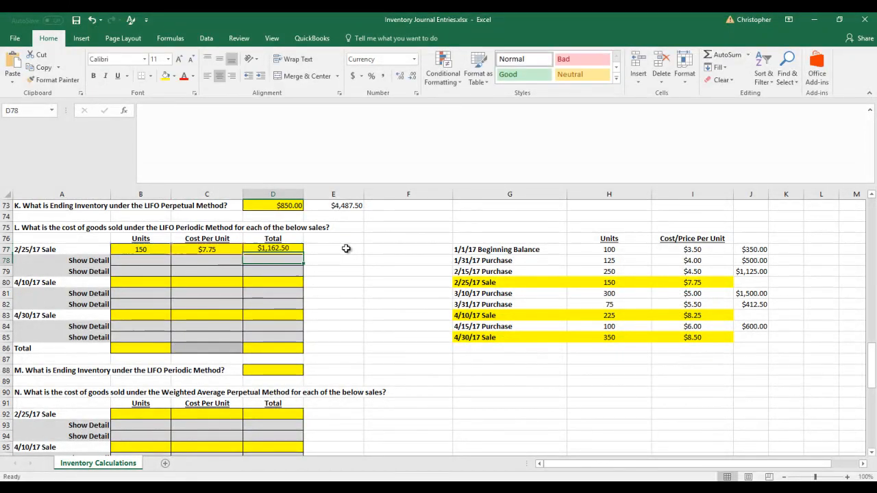
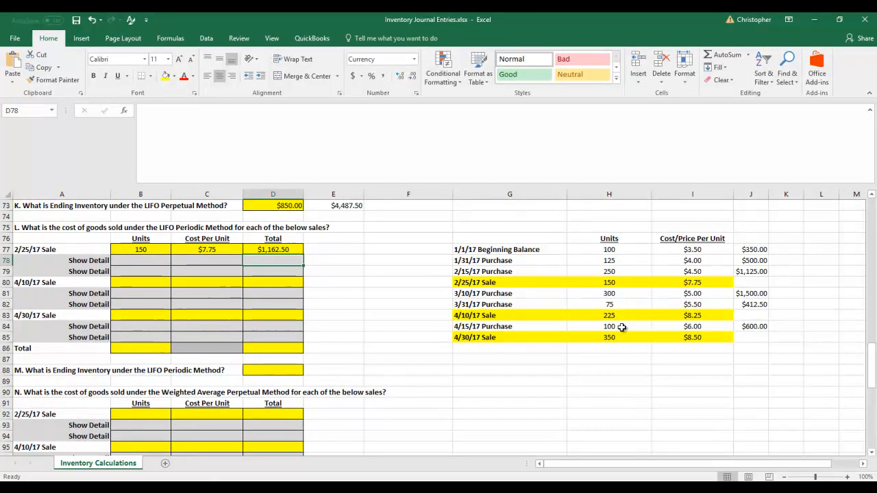
Fill the first 2/25/17 LIFO periodic detail row with 100 units at 6 and calculate its total in D78 with =C78*B78
click(150, 260)
text(100)
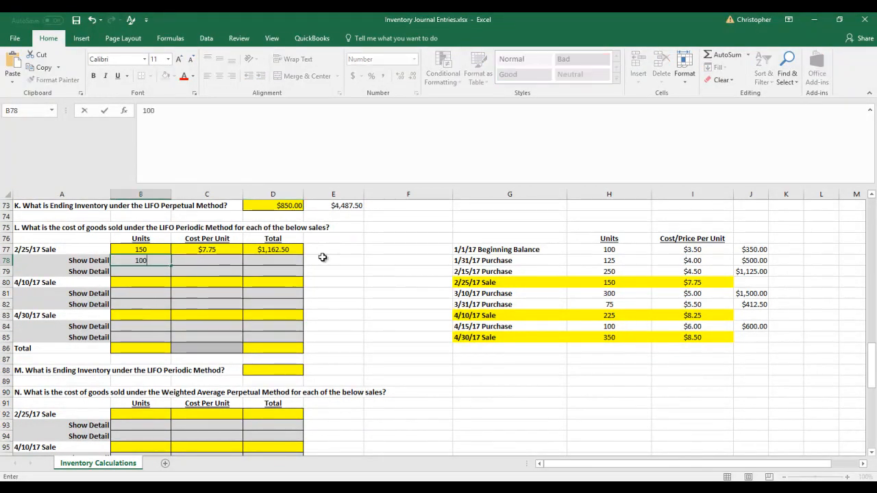
key(Tab)
text(6)
key(Tab)
text(=)
key(Left)
text(*)
key(Left)
key(Left)
key(Return)
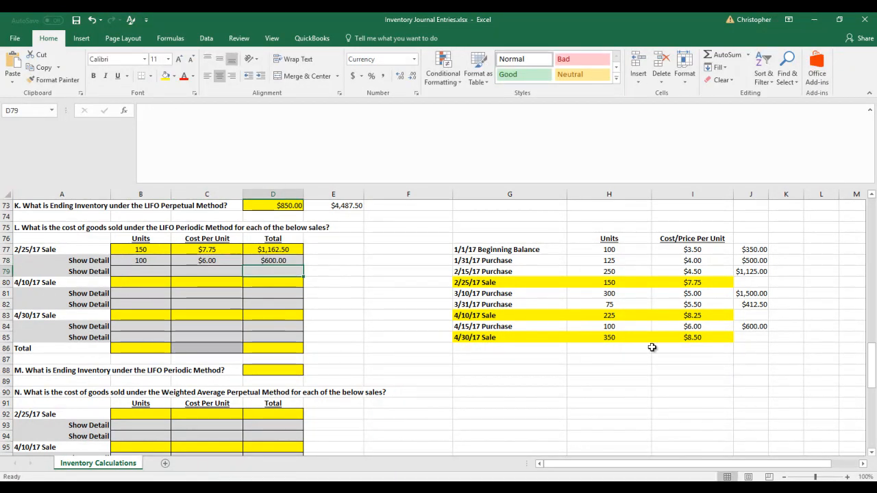
Set the remaining units of the 4/15/17 purchase in H84 to 0
click(627, 326)
text(0)
key(Return)
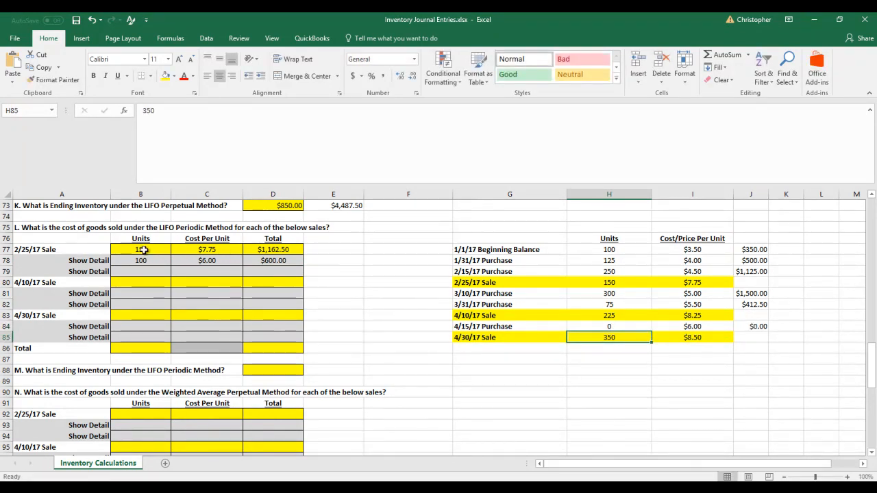
Fill the second 2/25/17 detail row with 50 units at 5.5 and calculate its total in D79 with =B79*C79
key(Up)
key(Up)
key(Up)
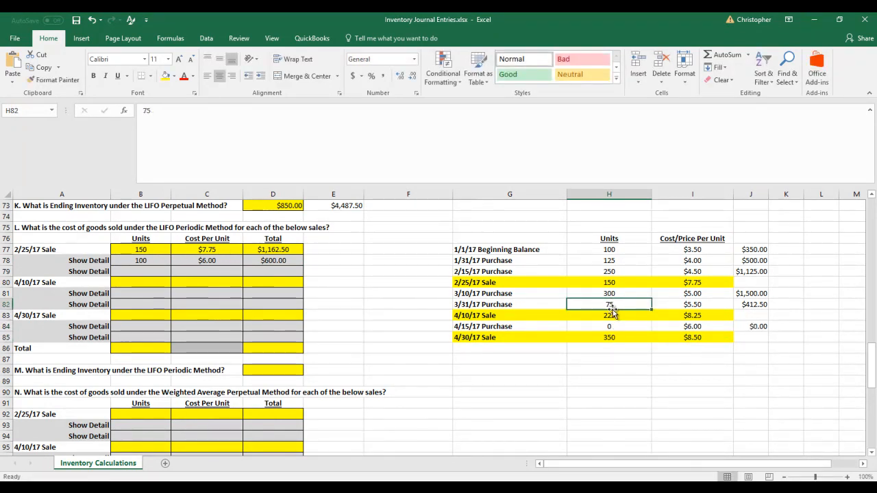
click(152, 274)
text(50)
key(Tab)
text(5.5)
key(Tab)
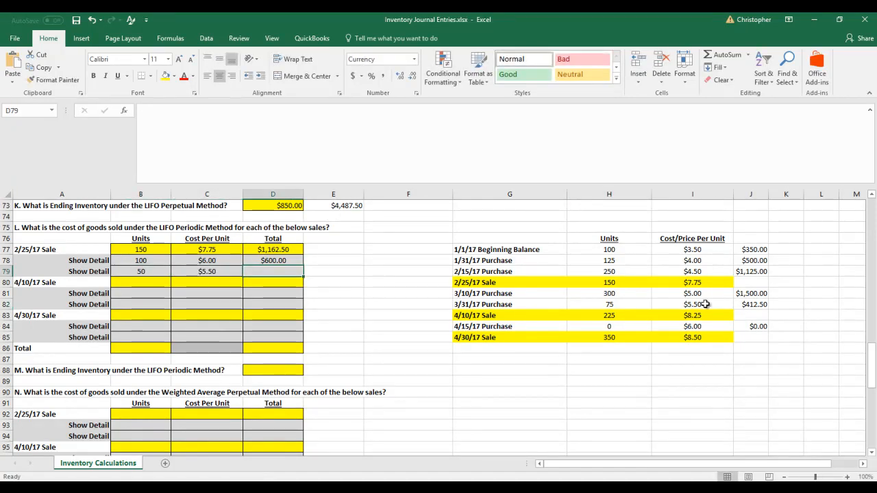
text(=)
key(Left)
key(Left)
text(*)
key(Left)
key(Return)
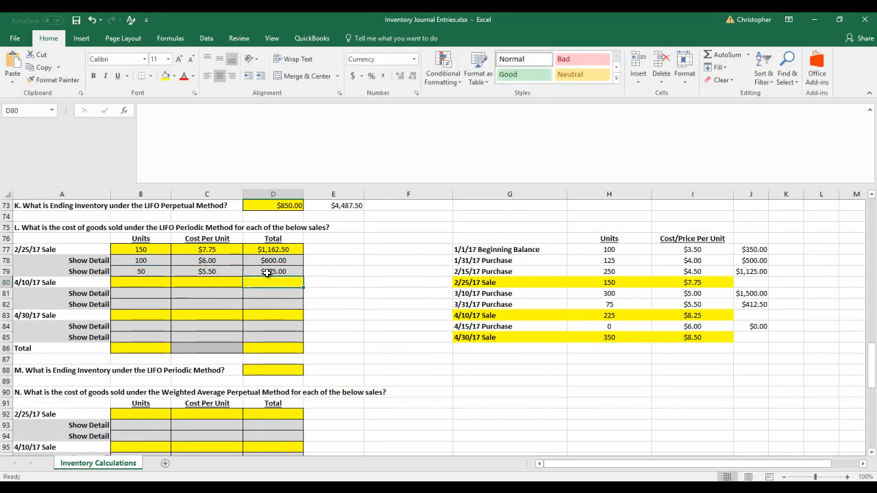
Reduce the remaining units of the 3/31/17 purchase in H82 to 25
click(609, 304)
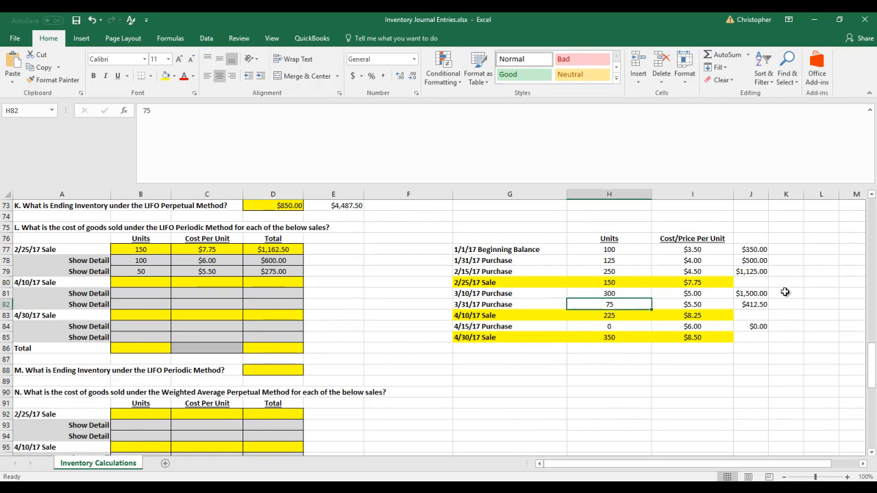
text(25)
key(Return)
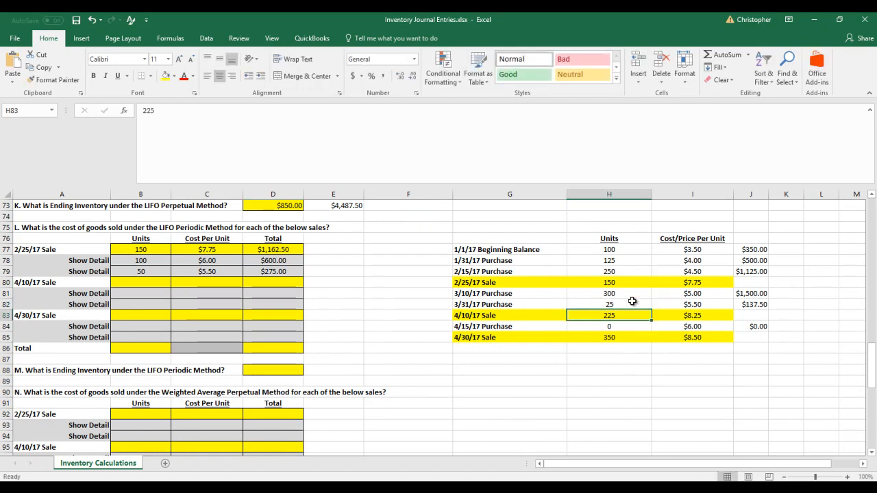
Fill the LIFO periodic 4/10/17 sale row with 225 units at 8.25 and calculate its total in D80 with =B80*C80
click(135, 284)
text(252)
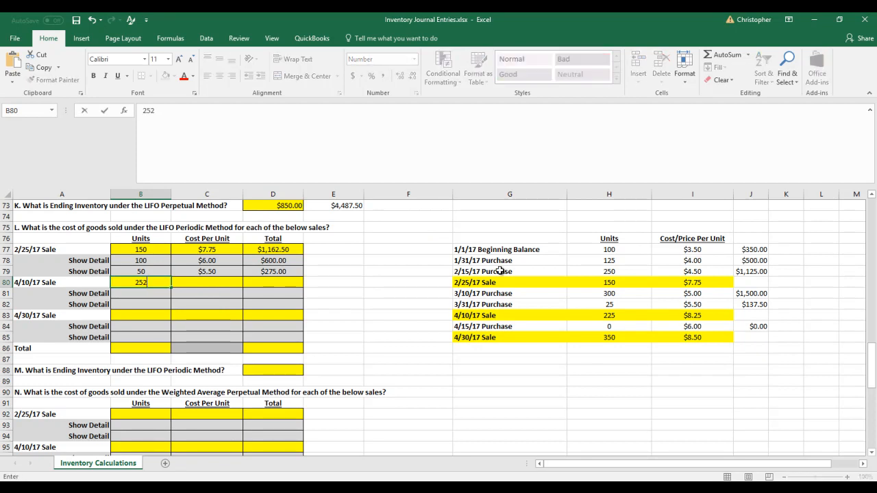
key(Tab)
text(8.25)
key(Tab)
text(=)
key(Left)
key(Left)
text(*)
key(Left)
key(Return)
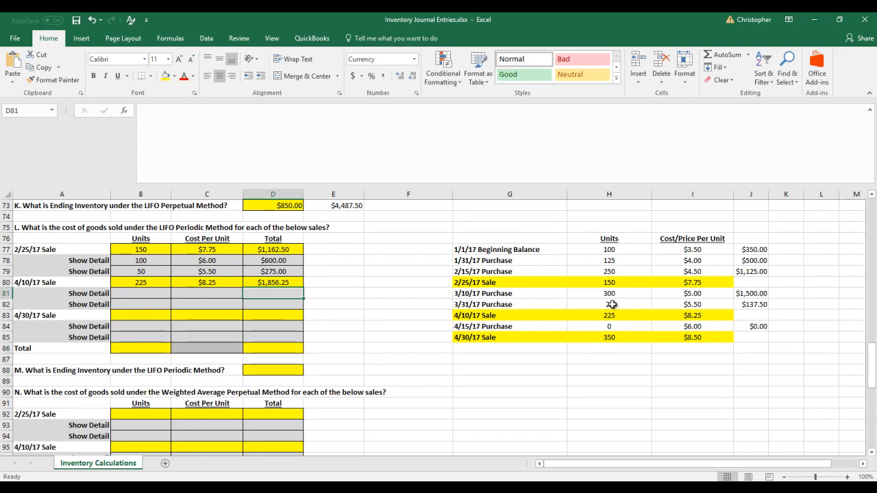
Fill the first 4/10/17 detail row with 25 units at 5.5 and calculate its total in D81 with =B81*C81
click(134, 294)
text(25)
key(Tab)
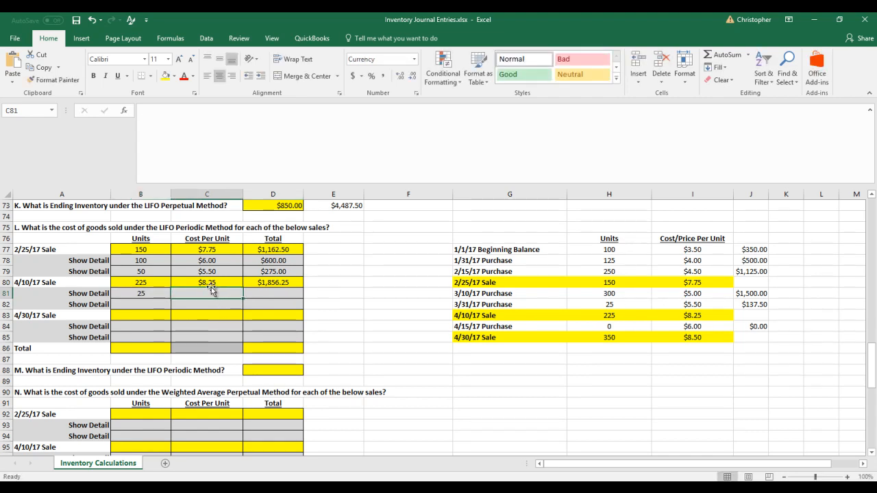
text(5.5)
key(Tab)
text(=B81*C81)
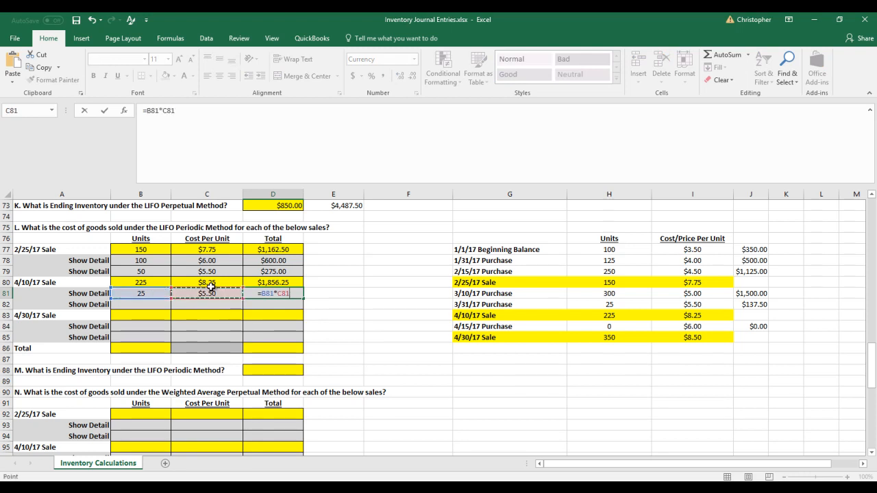
key(Return)
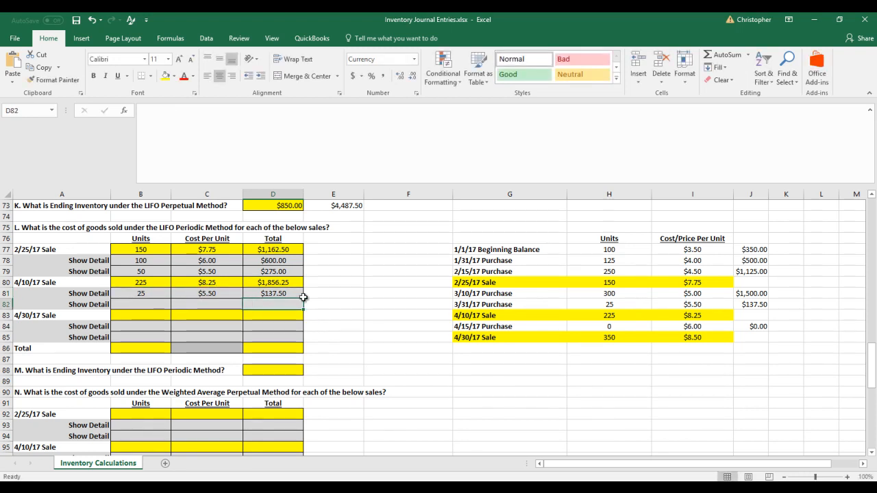
Set the remaining units of the 3/31/17 purchase in H82 to 0
click(611, 306)
text(0)
key(Return)
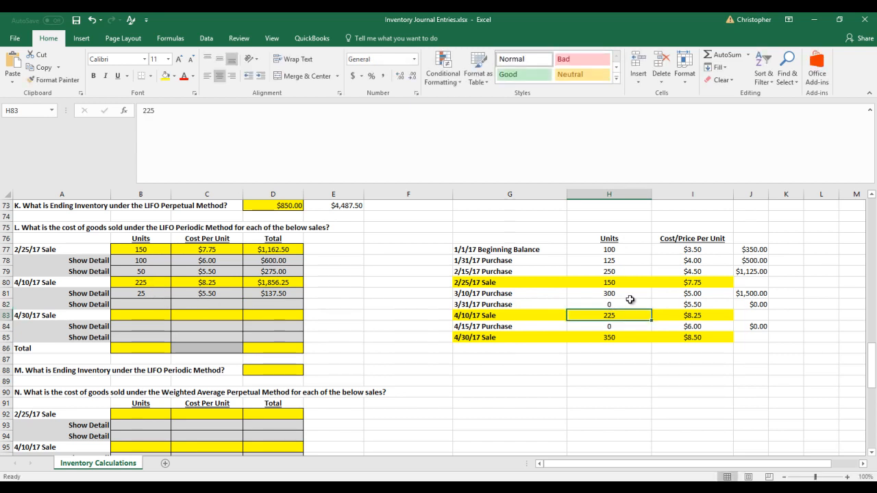
Fill the second 4/10/17 detail row with 200 units at 5 and calculate its total in D82 with =B82*C82
click(138, 305)
text(200)
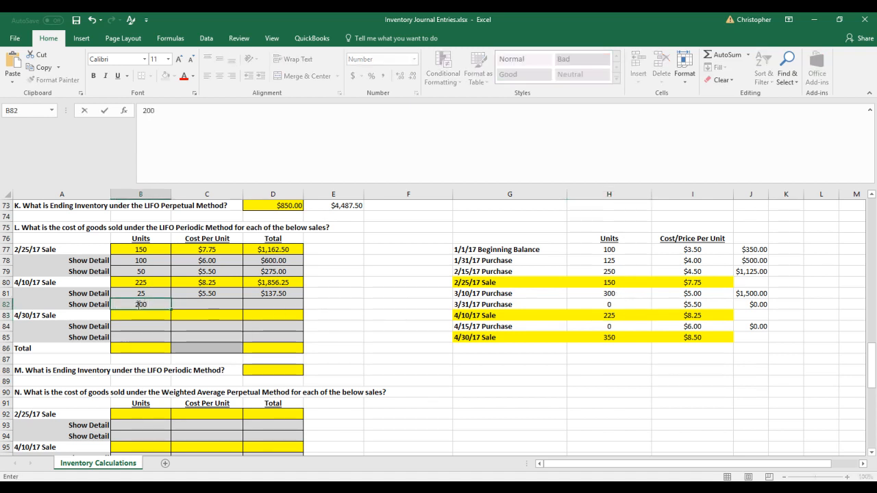
key(Tab)
text(5)
key(Tab)
text(=)
key(Left)
key(Left)
text(*)
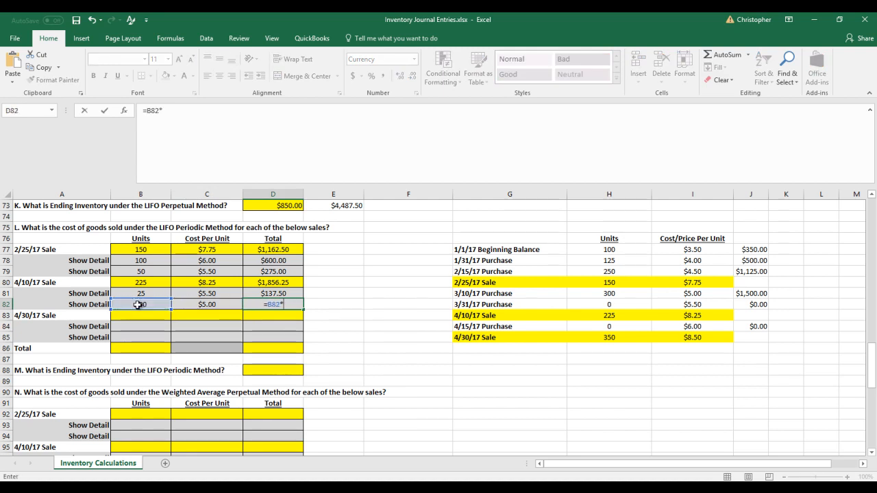
key(Left)
key(Return)
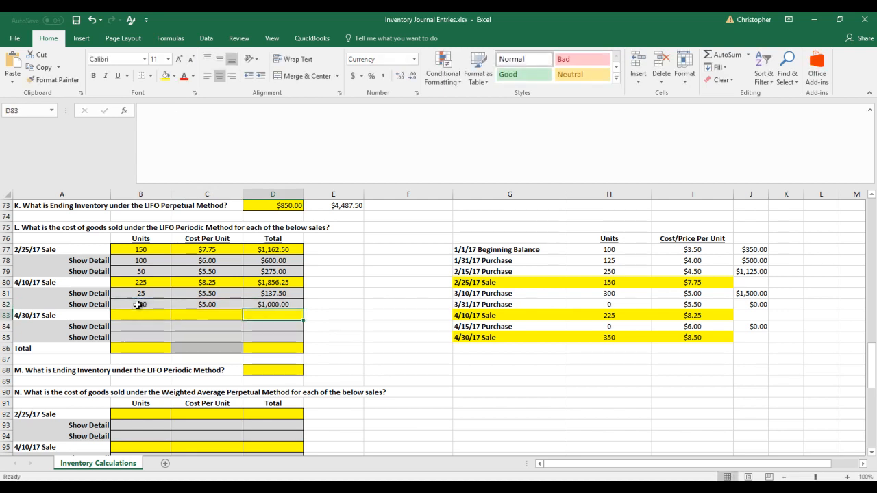
Reduce the remaining units of the 3/10/17 purchase in H81 to 100
click(604, 295)
text(100)
key(Return)
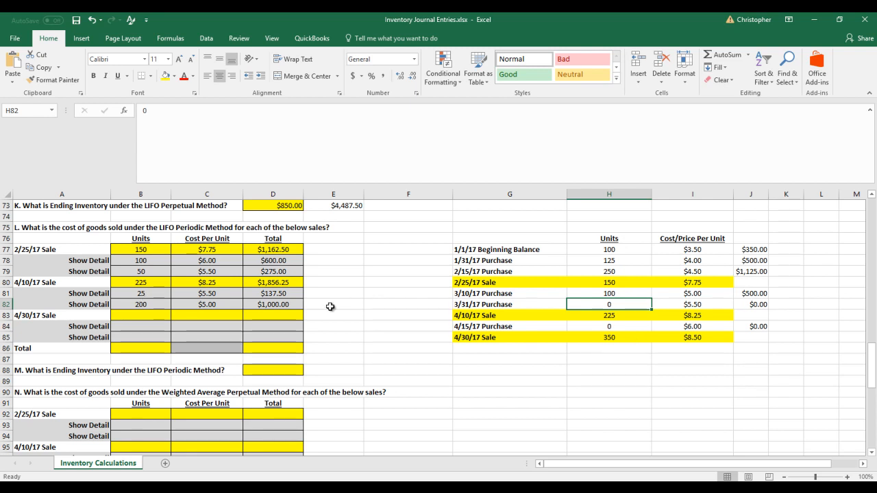
Sum the detail costs of the first two sales, using =D78+D79 in E79 and =D81+D82 in E82
click(342, 270)
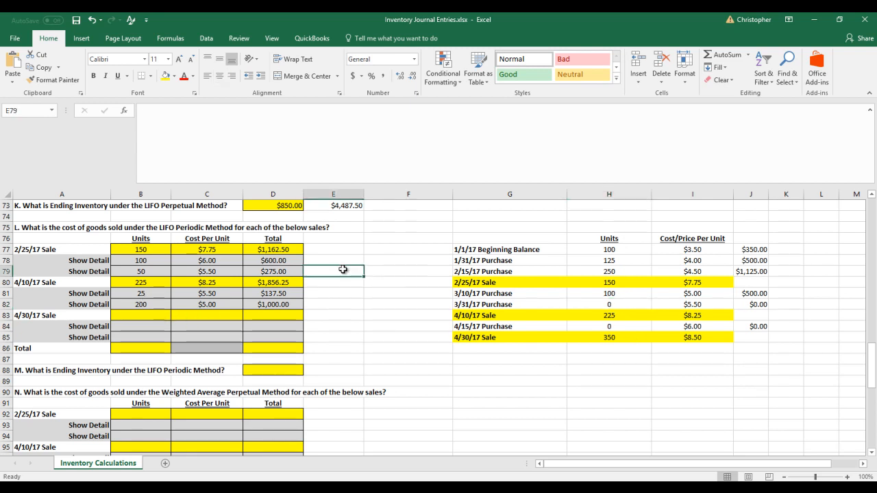
text(=)
key(Left)
key(Up)
text(+)
key(Left)
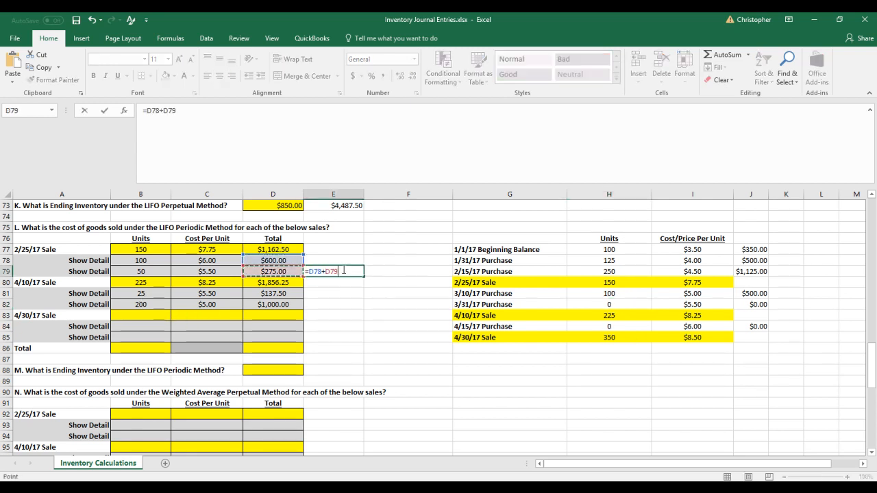
key(Return)
key(Down)
key(Down)
text(=)
key(Left)
key(Up)
text(+)
key(Left)
key(Return)
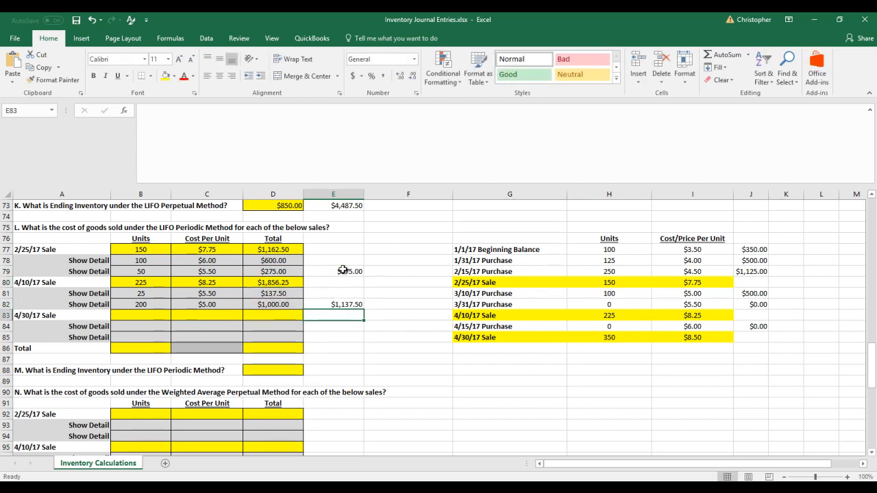
Fill the LIFO periodic 4/30/17 sale row with 350 units at 8.5 and calculate its total in D83 with =B83*C83
click(317, 334)
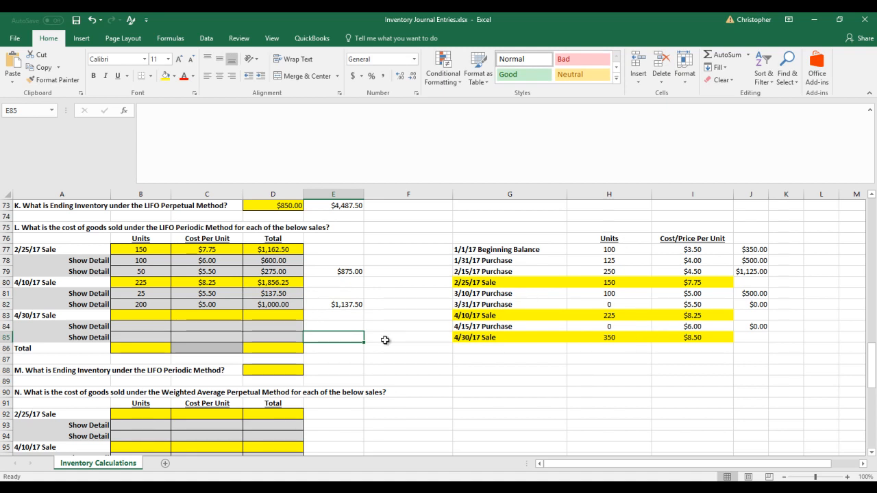
click(133, 314)
text(350)
key(Tab)
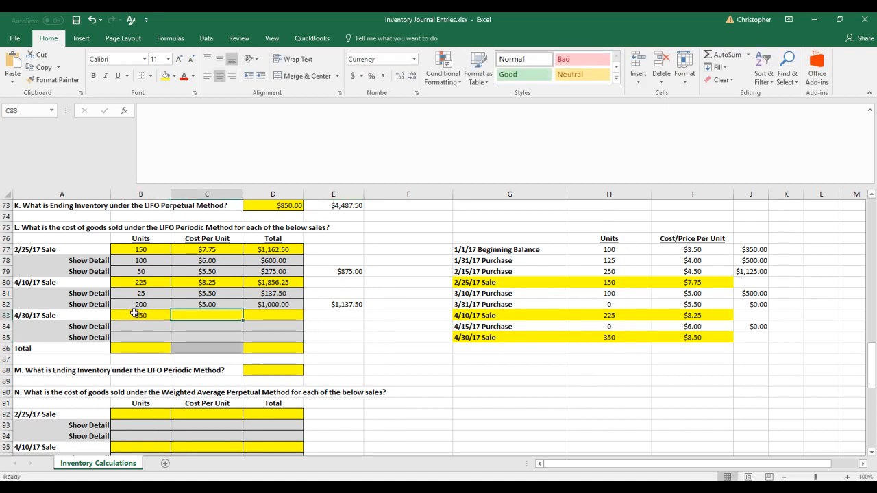
text(8.5)
key(Tab)
text(=)
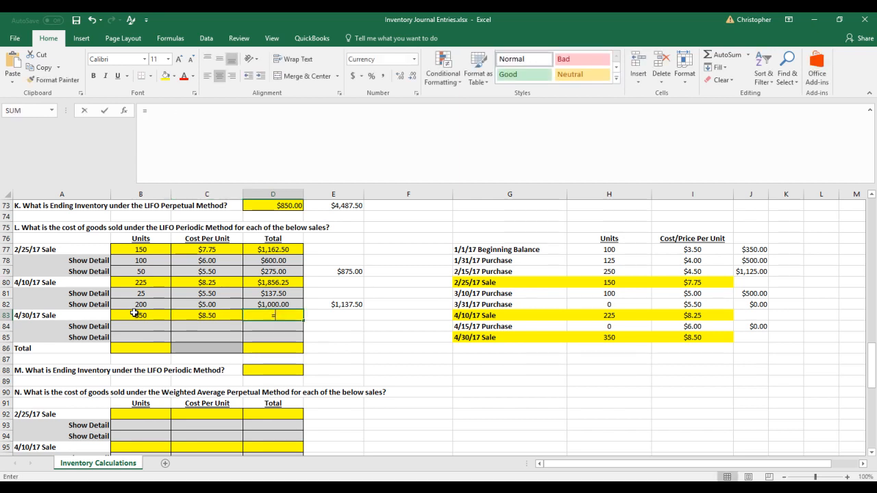
click(133, 314)
text(*)
key(Left)
key(Return)
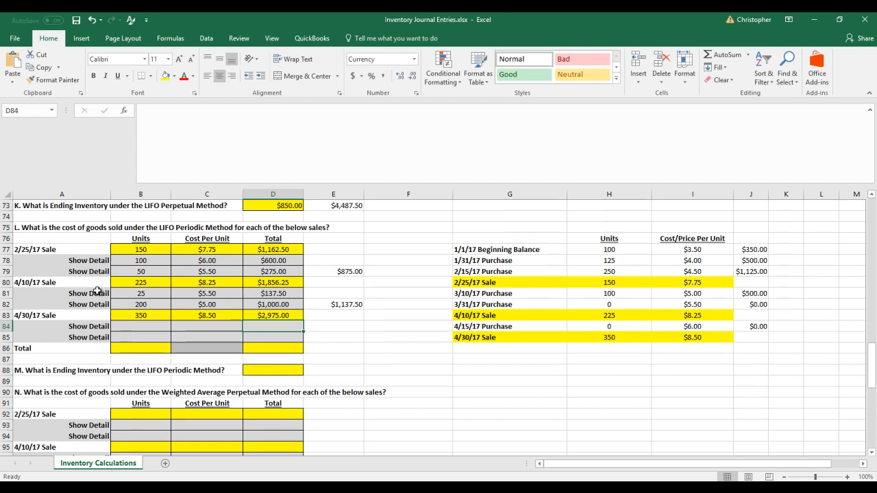
Fill the first 4/30/17 detail row with 100 units at 5 and calculate its total in D84 with =B84*C84
click(139, 324)
text(150)
key(Tab)
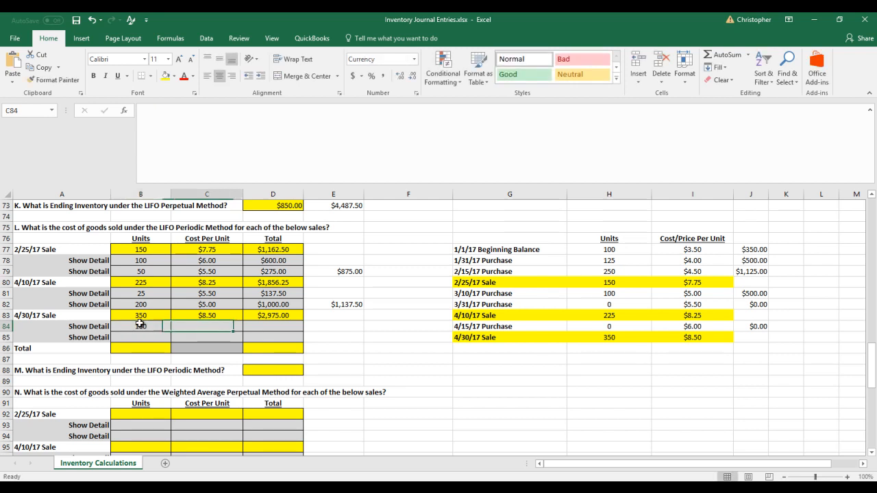
text(5)
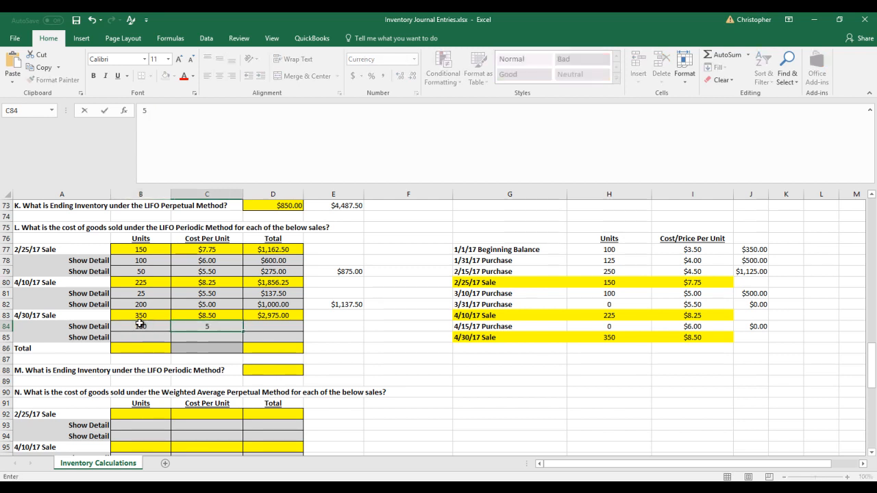
key(Tab)
text(=B84*C84)
key(Return)
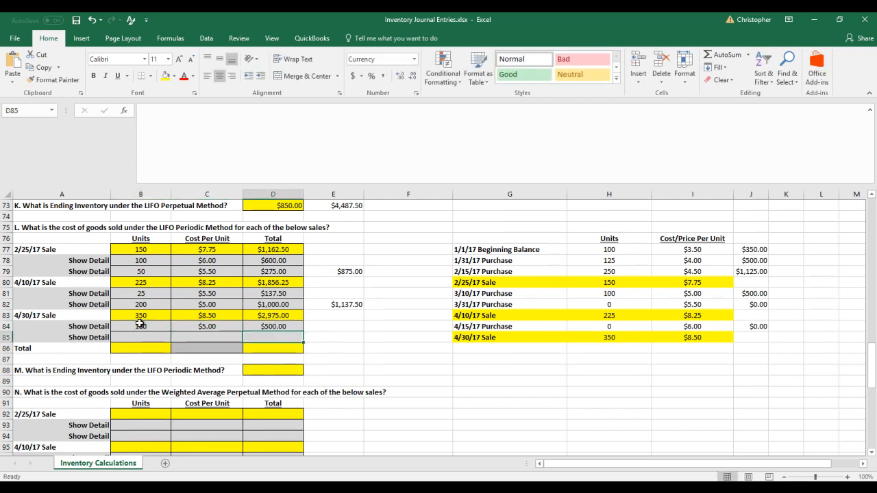
Set the remaining units of the 3/10/17 purchase in H81 to 0 and move to the 2/15/17 purchase units
click(613, 294)
text(0)
key(Return)
key(Up)
key(Up)
key(Up)
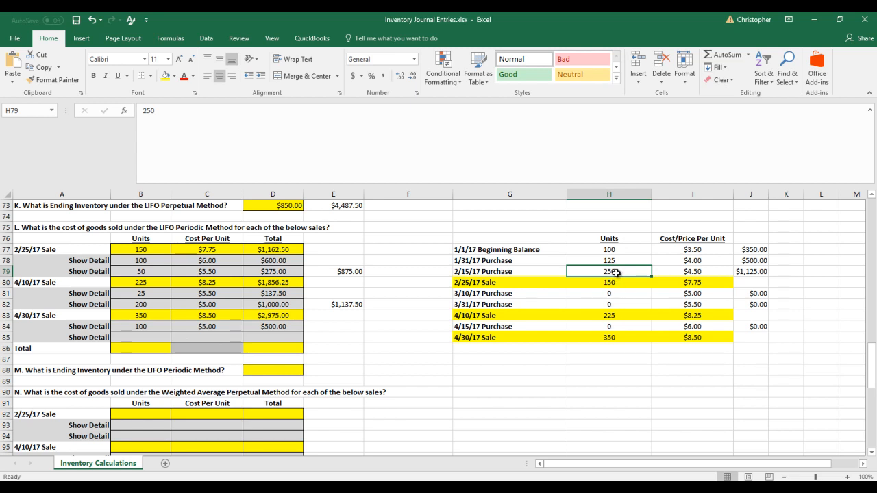
Fill the second 4/30/17 detail row with 250 units at 4.5 and calculate its total in D85 with =B85*C85
click(149, 336)
text(250)
key(Tab)
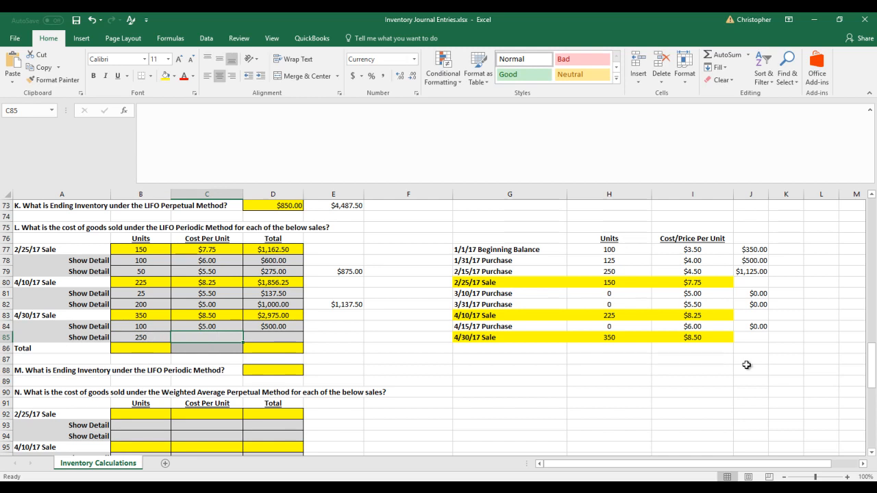
text(4.5)
key(Tab)
text(=)
key(Left)
key(Left)
text(*)
key(Left)
key(Return)
Set the remaining units of the 2/15/17 purchase in H79 to 0
click(607, 271)
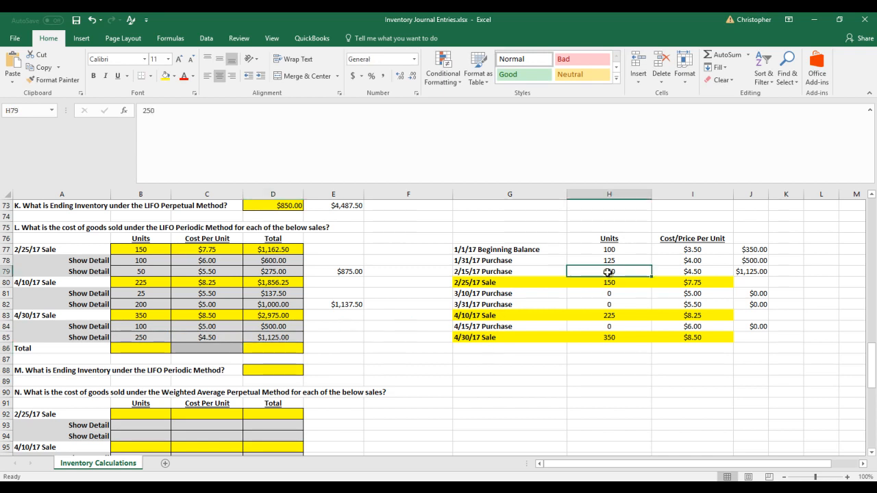
text(0)
key(Return)
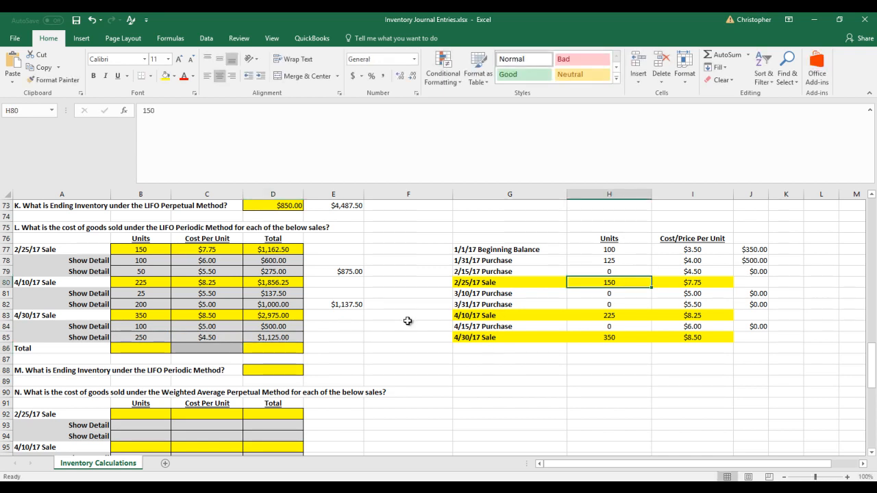
Sum the 4/30/17 sale's detail costs in E85 with =D84+D85
click(348, 337)
text(=)
key(Left)
key(Up)
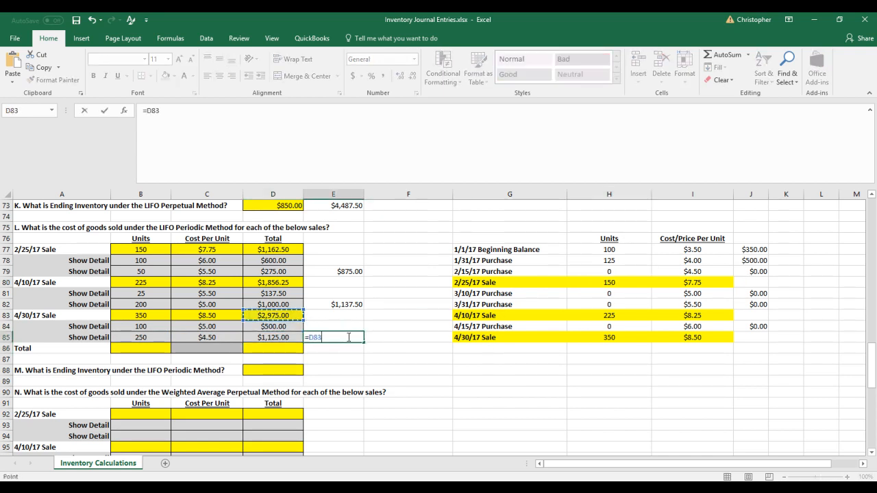
text(+)
key(Left)
key(Return)
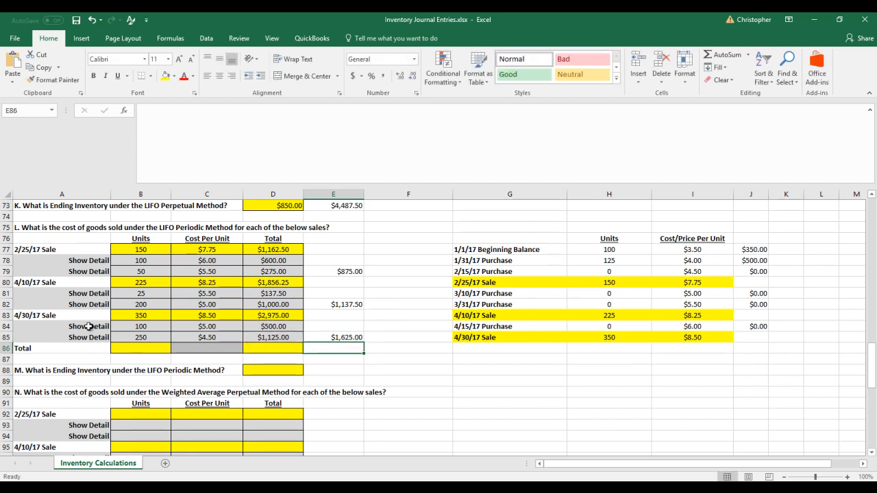
Total the units of the three sales in B86 with =B77+B83+B80
click(143, 349)
text(=)
key(Up)
key(Up)
key(Up)
key(Up)
key(Up)
key(Up)
key(Up)
key(Up)
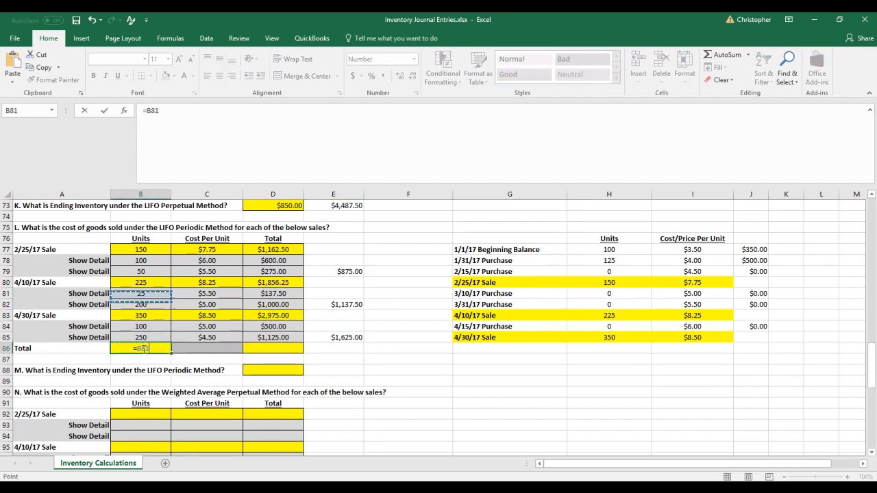
key(Up)
key(Up)
key(Up)
key(Up)
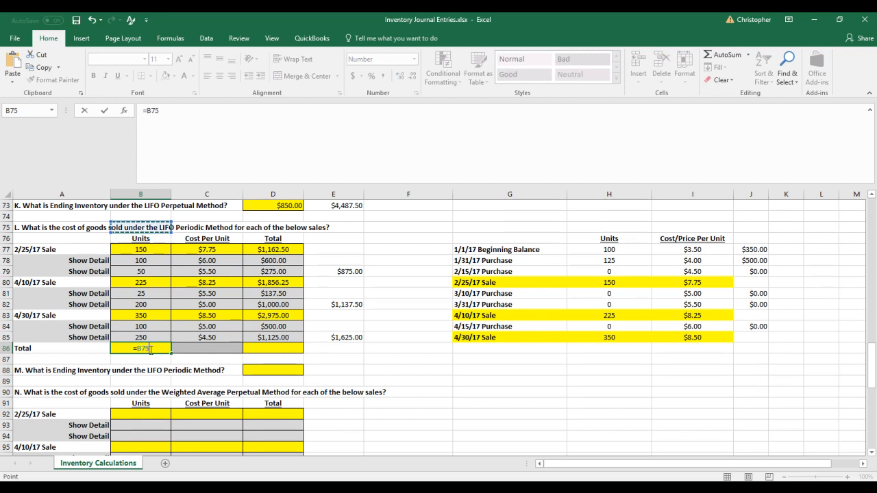
key(Down)
key(Down)
key(Down)
text(+)
key(Up)
key(Up)
key(Up)
key(Up)
key(Up)
key(Up)
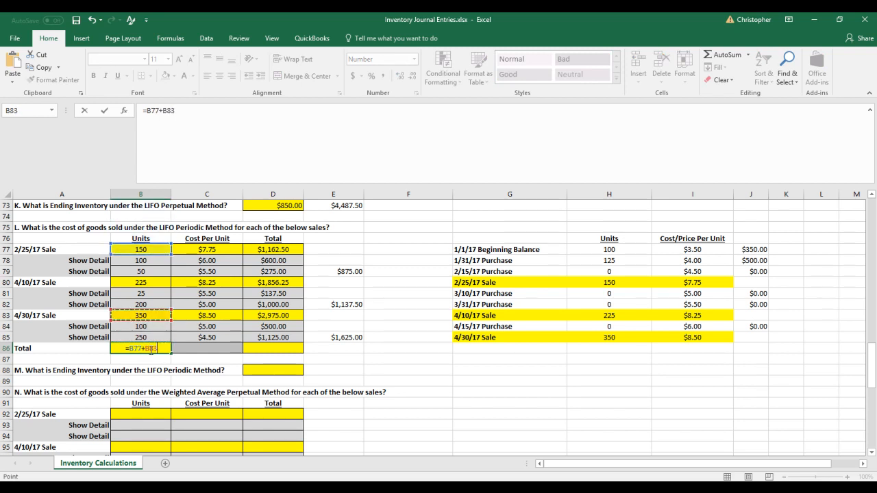
text(+)
key(Up)
key(Up)
key(Up)
key(Return)
Total the LIFO periodic cost of goods sold in D86 by adding the three sale subtotals, =E79+E82+E85
click(149, 350)
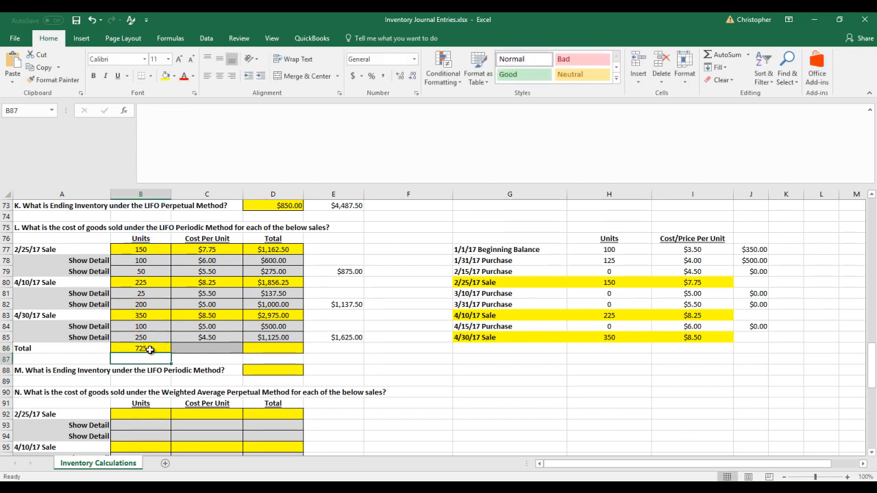
key(Right)
key(Right)
text(=)
key(Right)
key(Up)
key(Up)
key(Up)
key(Up)
key(Up)
key(Up)
key(Up)
text(+)
key(Up)
key(Up)
key(Up)
key(Right)
key(Up)
text(+)
key(Up)
key(Right)
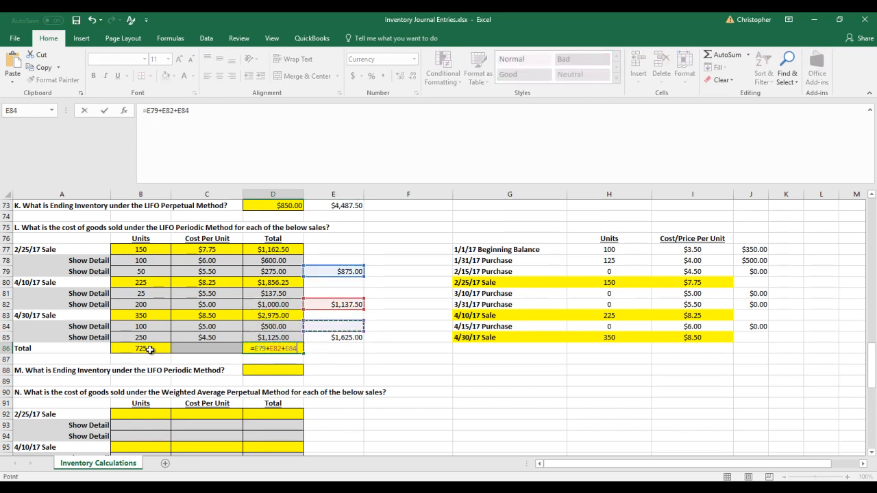
key(Return)
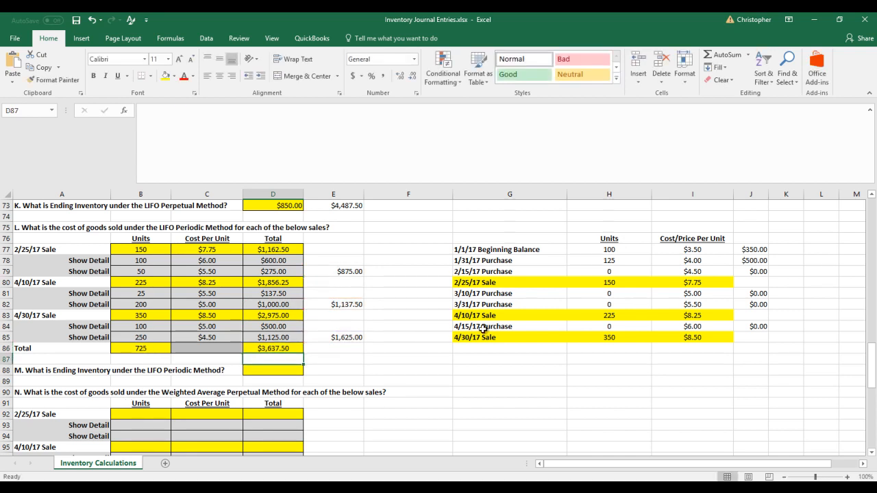
Compare the remaining units of each inventory layer between the LIFO perpetual and LIFO periodic tables
scroll(490, 327, up, 2)
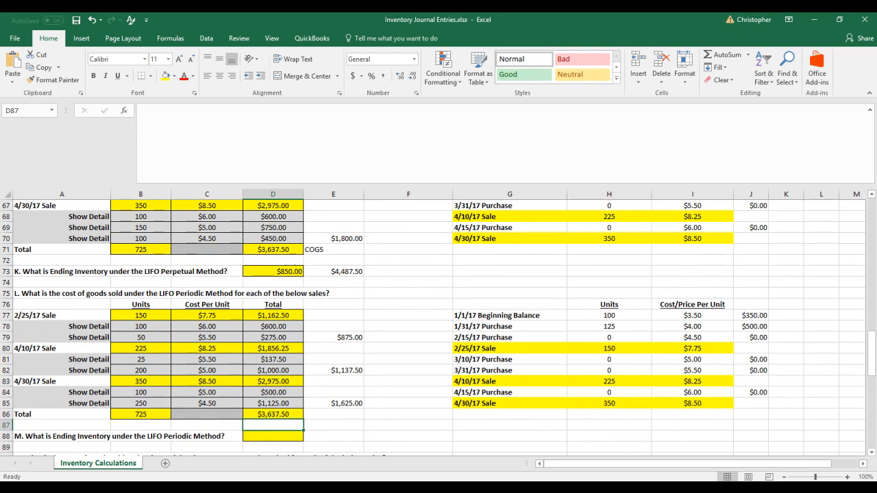
click(424, 407)
scroll(415, 393, up, 1)
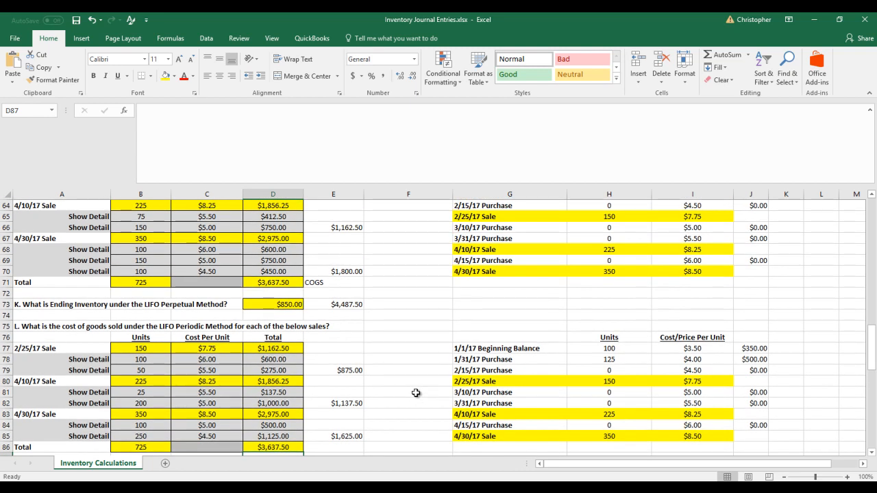
scroll(415, 393, up, 2)
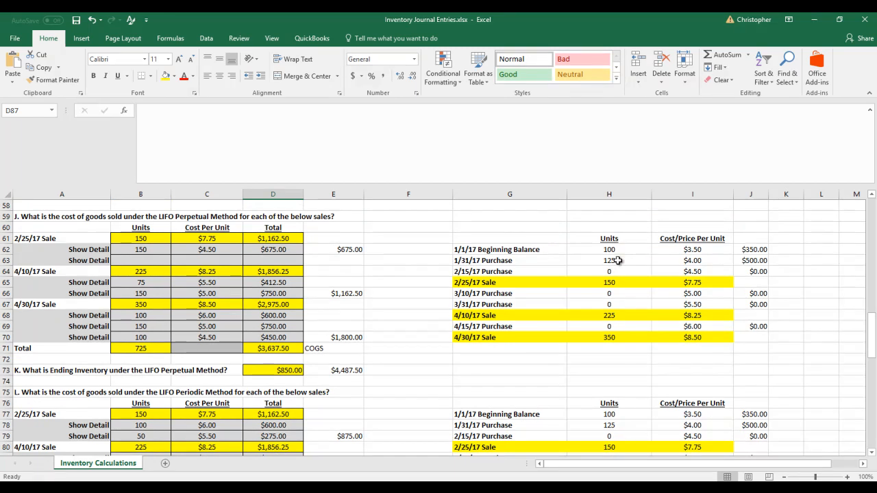
scroll(617, 256, down, 2)
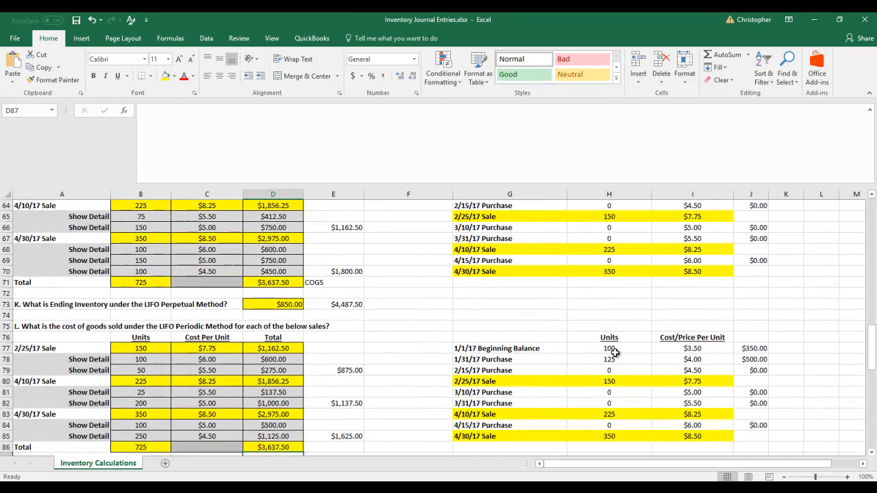
drag(613, 349, 618, 362)
scroll(618, 362, up, 2)
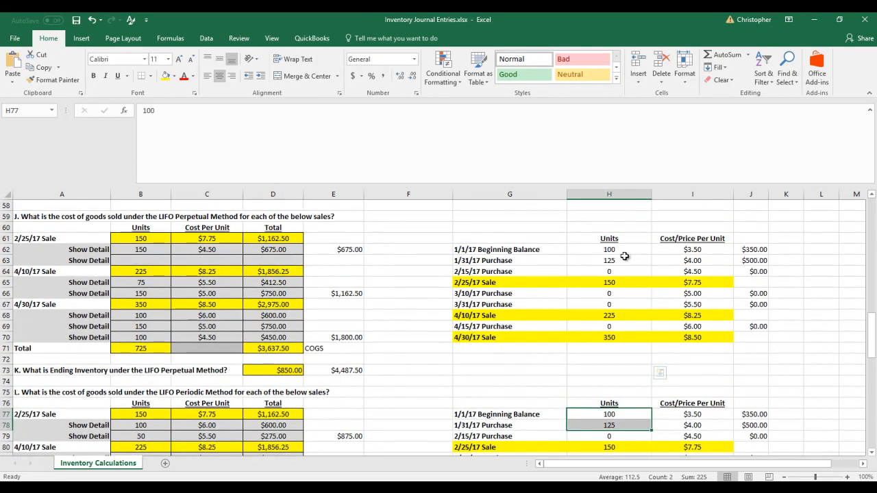
drag(616, 250, 620, 263)
scroll(660, 274, down, 3)
drag(620, 315, 625, 327)
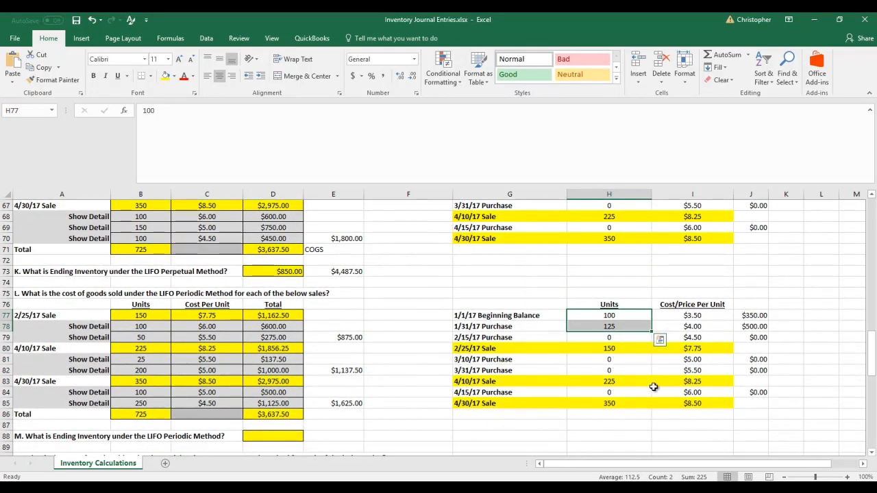
drag(618, 337, 614, 403)
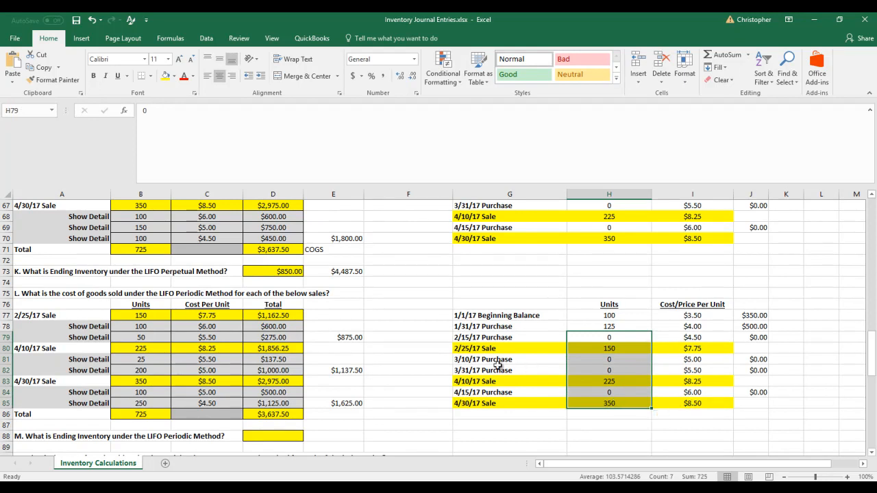
Compare each sale's cost of goods sold under LIFO perpetual in E62, E66 and E70 with the LIFO periodic subtotals in E79, E82 and E85
scroll(450, 359, up, 2)
scroll(450, 359, up, 1)
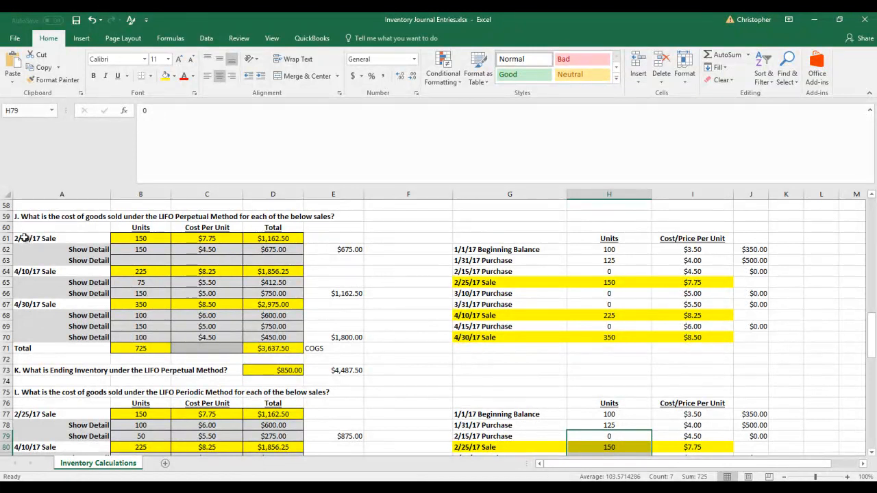
click(362, 250)
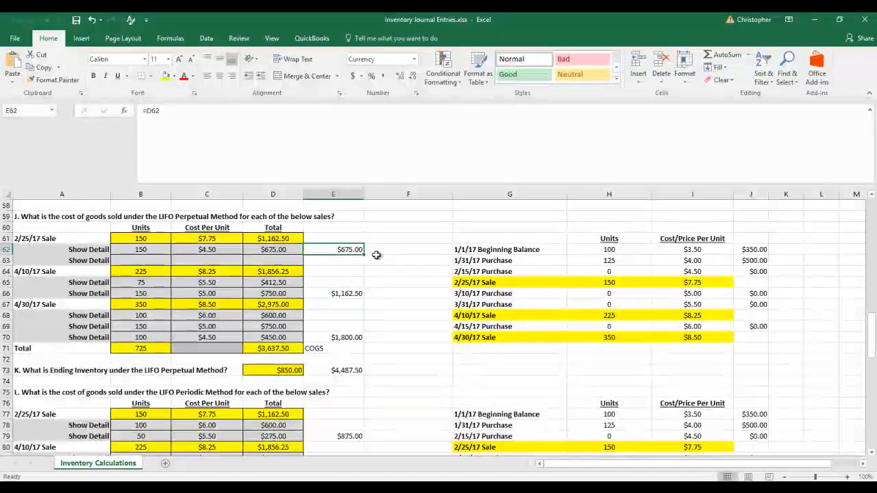
scroll(370, 264, down, 3)
click(361, 338)
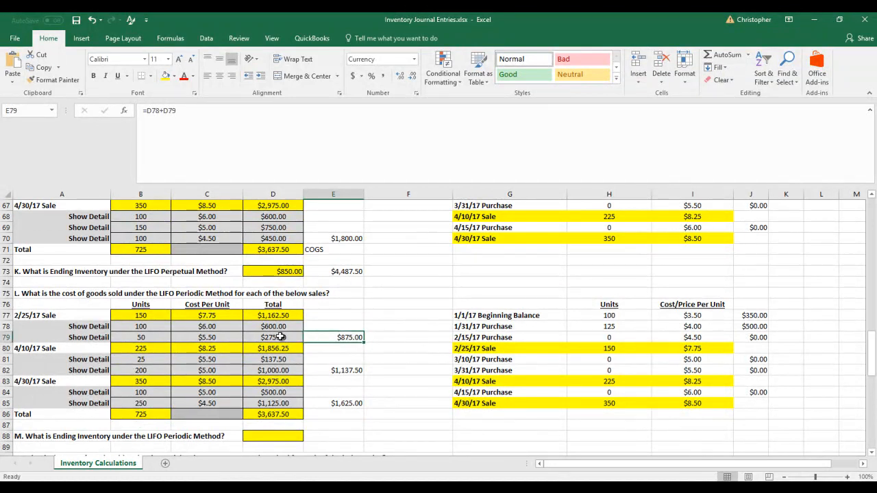
scroll(355, 338, up, 3)
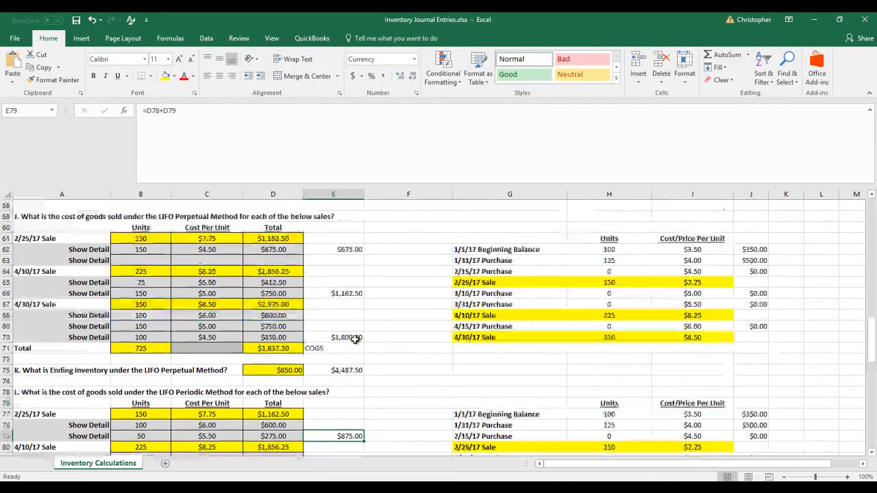
click(349, 293)
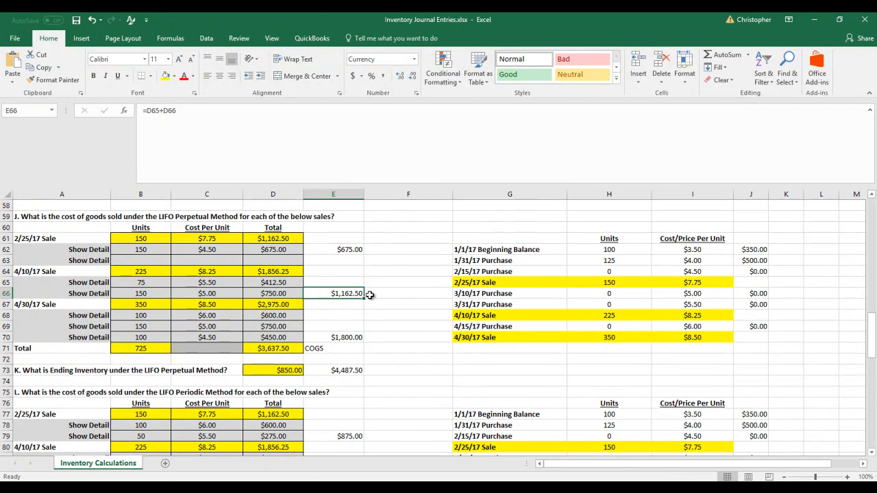
scroll(369, 295, down, 3)
click(357, 370)
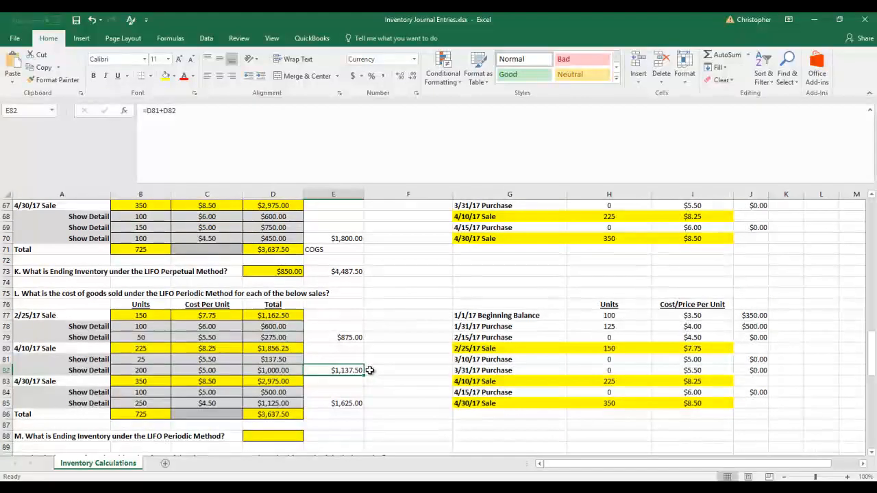
scroll(368, 375, up, 2)
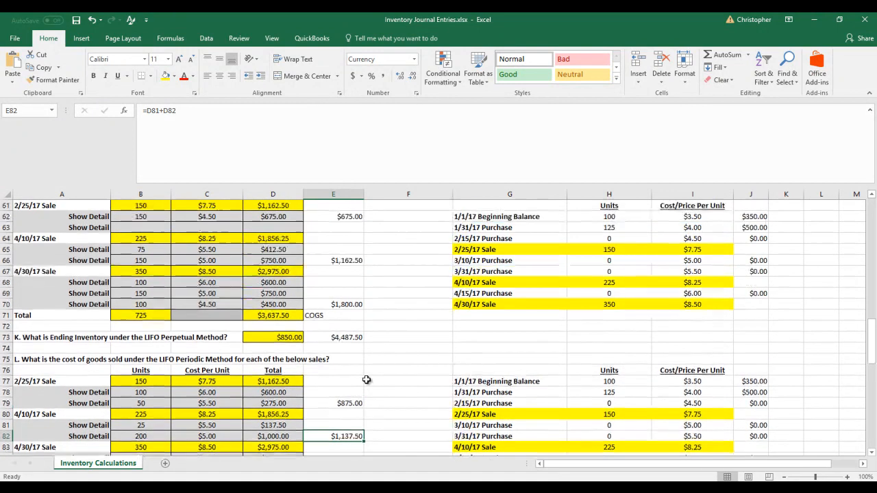
click(346, 303)
scroll(356, 302, up, 1)
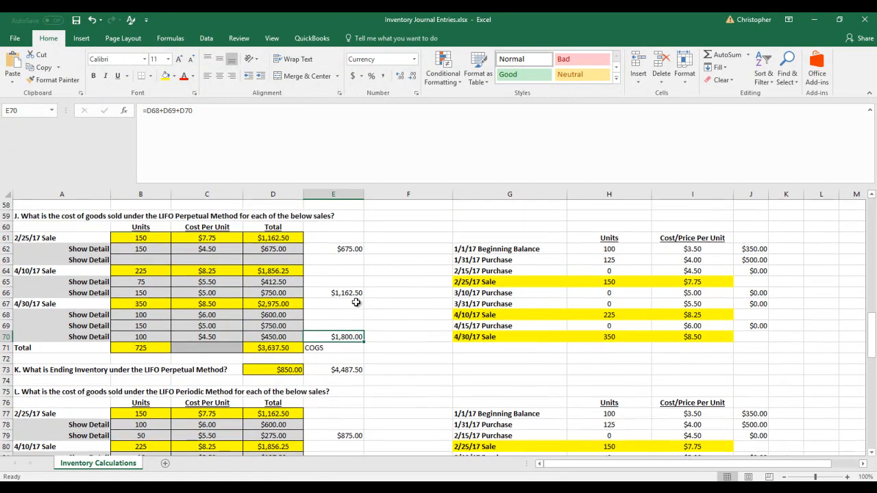
scroll(356, 303, down, 4)
click(354, 370)
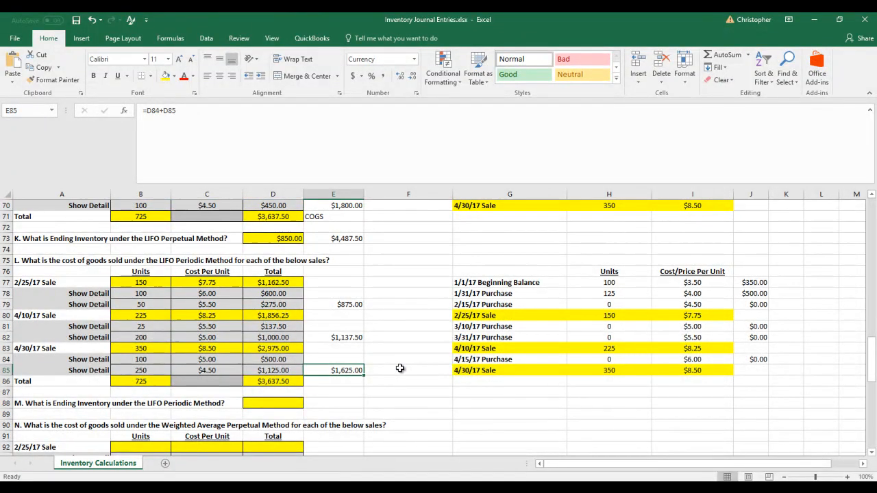
Enter 850 as the LIFO periodic ending inventory in D88 and 4487.5 in E88, and check against the sum of D71:D73
click(268, 402)
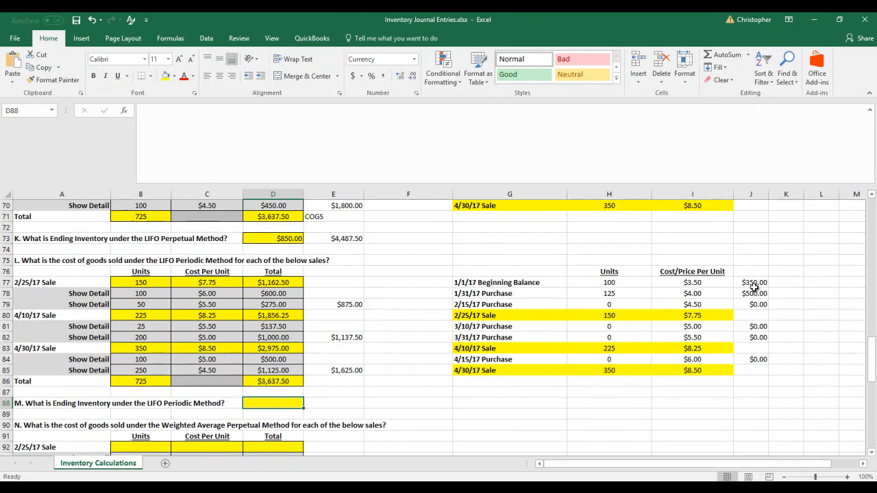
drag(759, 291, 758, 282)
click(287, 402)
text(850)
key(Tab)
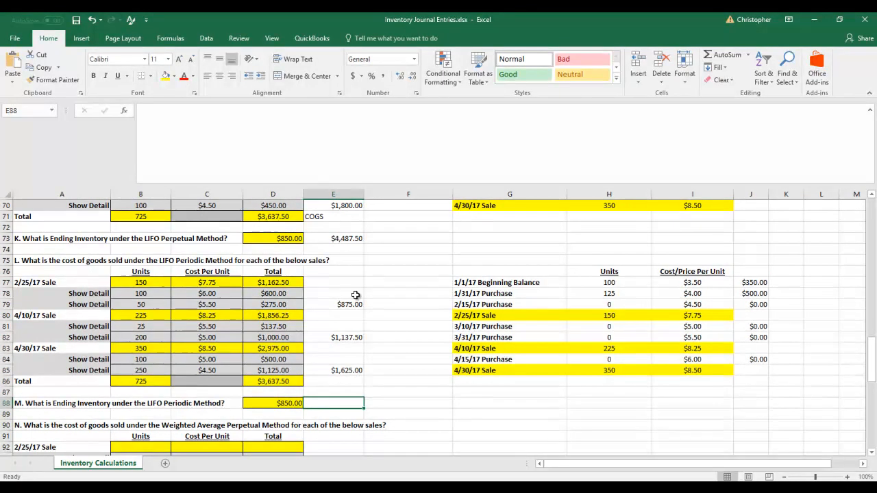
text(448)
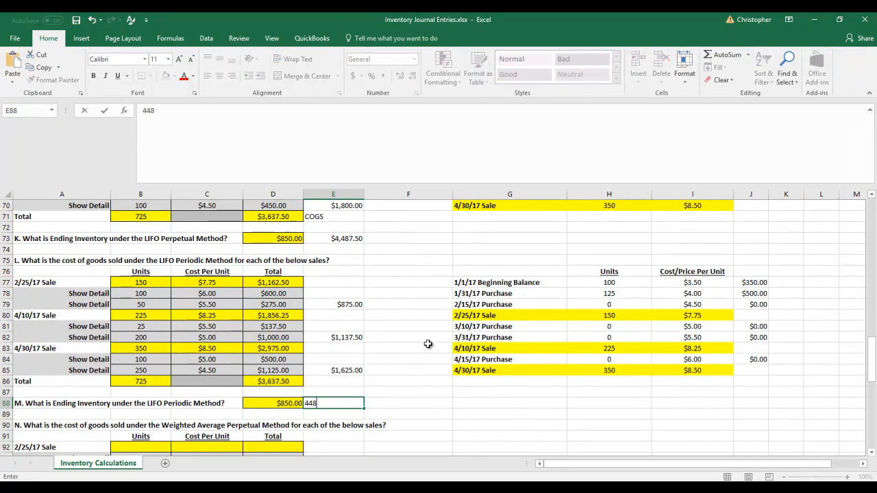
key(Return)
scroll(353, 374, up, 1)
drag(284, 248, 295, 271)
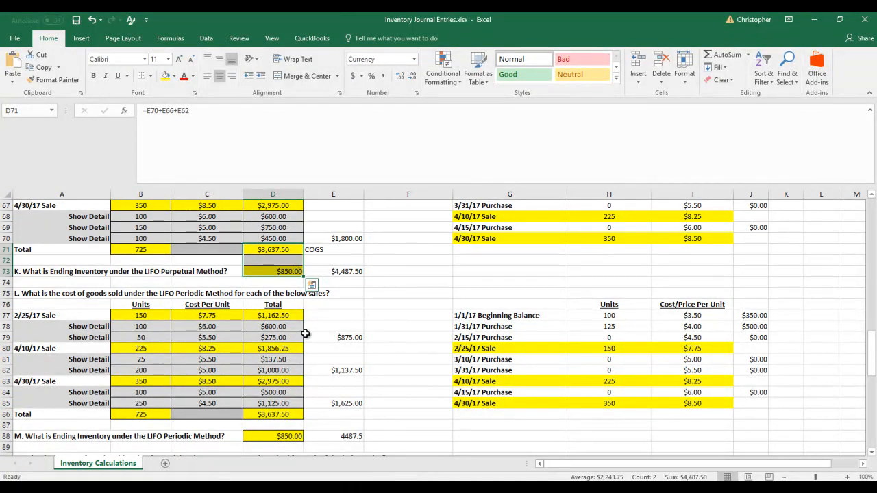
Copy the original inventory table A3:D12 and paste it beside the Weighted Average Perpetual question, starting at G91
scroll(306, 333, down, 5)
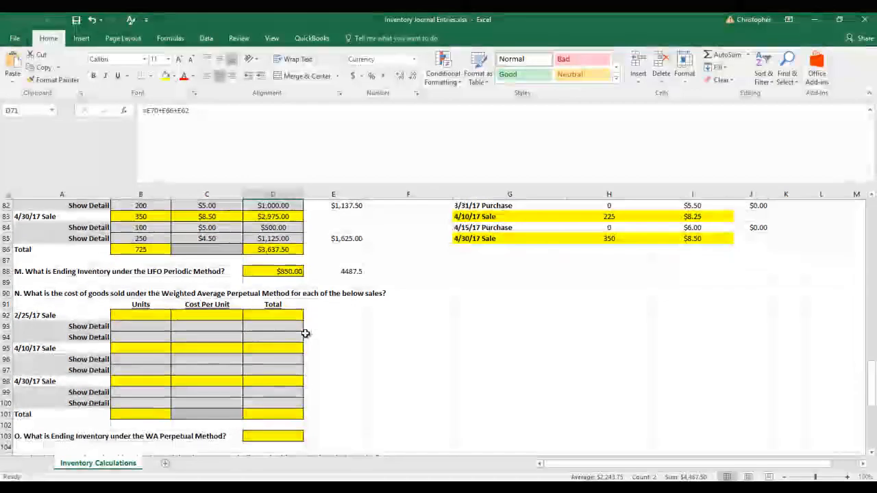
scroll(306, 334, down, 2)
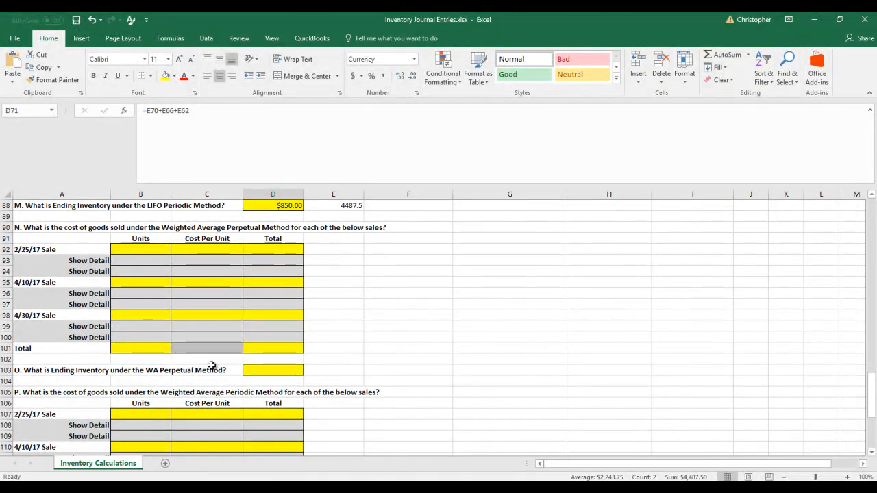
scroll(212, 366, up, 7)
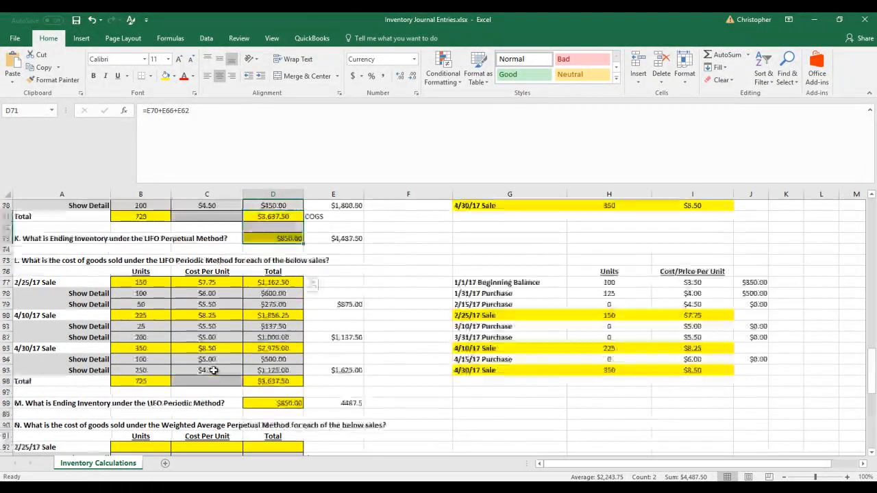
scroll(212, 368, up, 13)
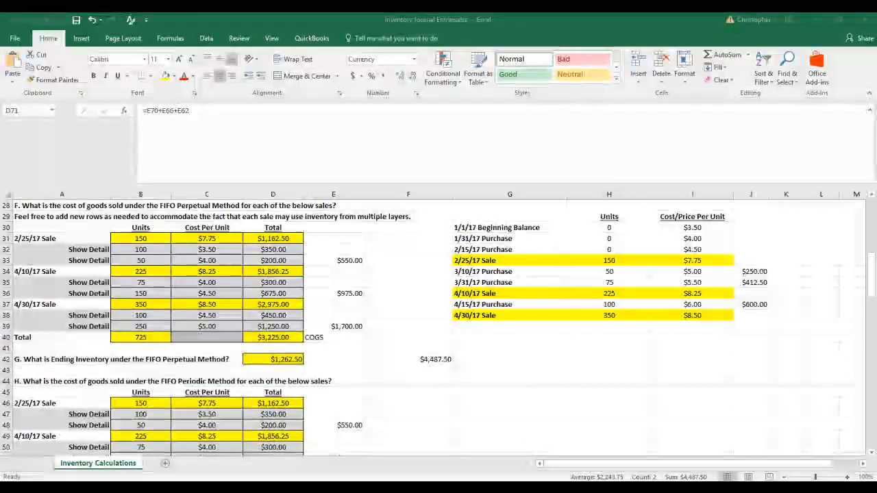
scroll(472, 411, up, 9)
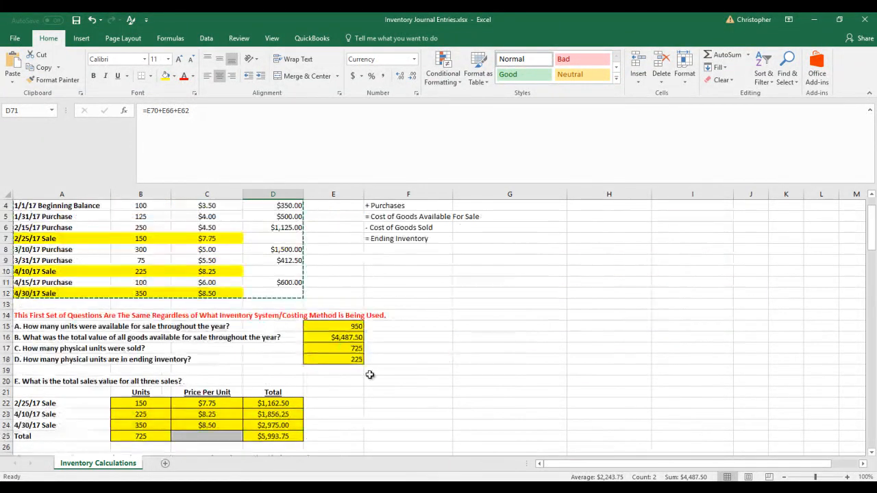
drag(56, 228, 268, 320)
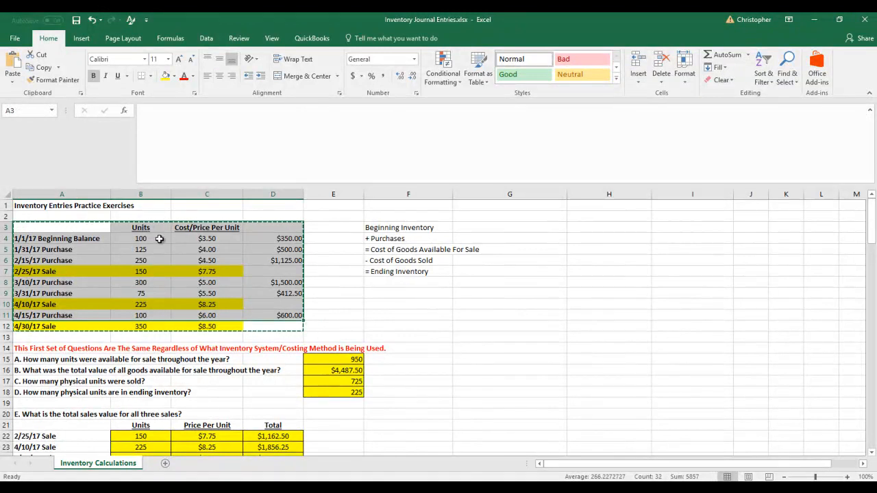
drag(66, 229, 263, 323)
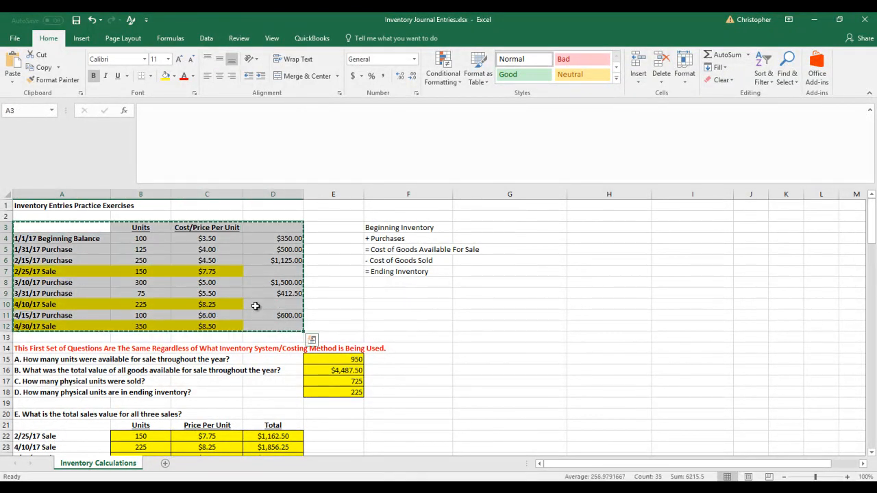
right_click(253, 308)
click(305, 78)
scroll(570, 359, down, 4)
scroll(570, 358, down, 20)
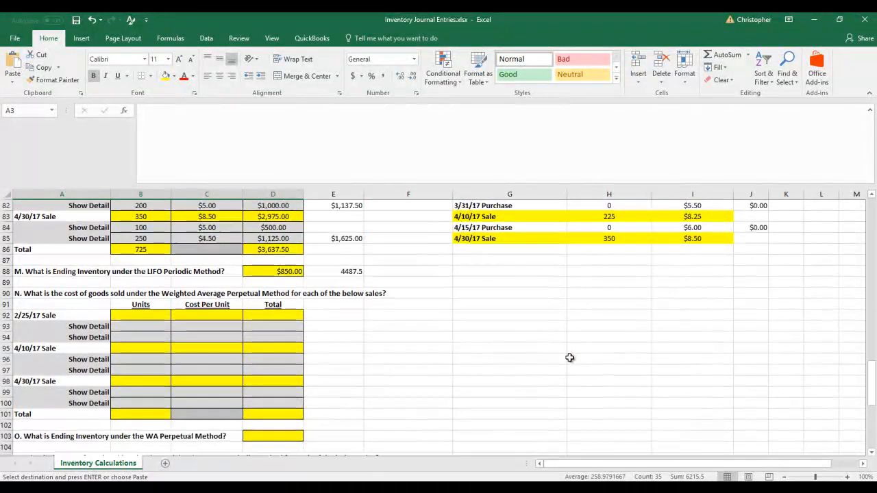
right_click(518, 308)
click(539, 108)
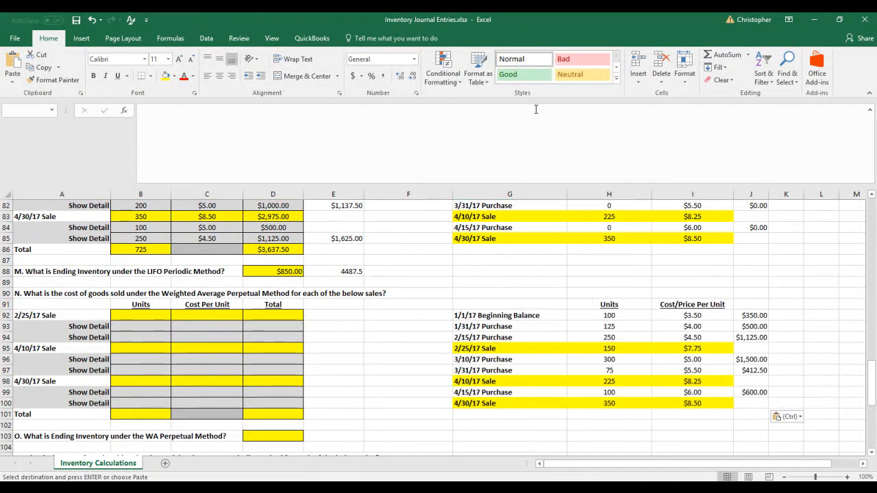
Fill in the 2/25/17 sale in row 92 with 150 units at 7.75 and a total of =B92*C92
click(539, 368)
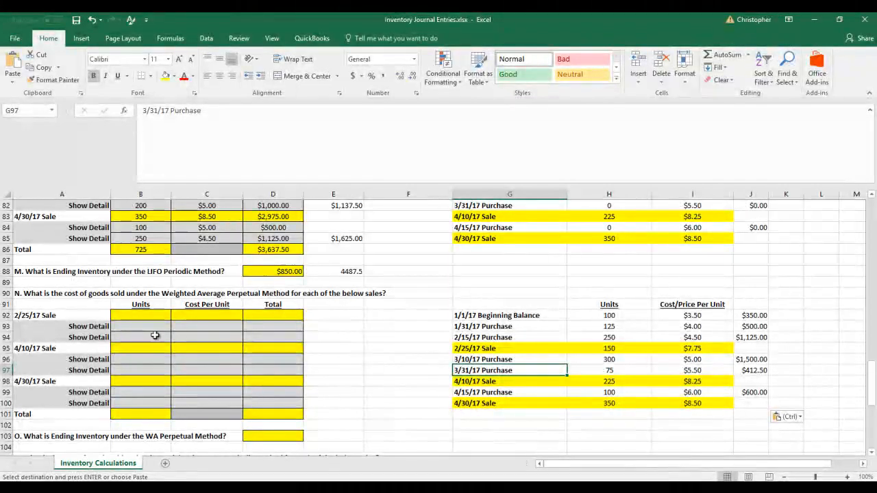
click(147, 315)
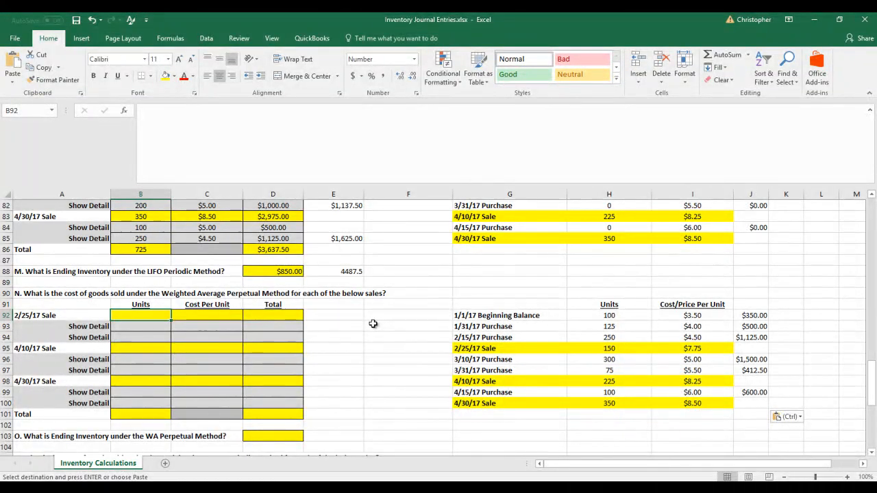
text(150)
key(Tab)
text(7.75)
key(Tab)
text(=B92)
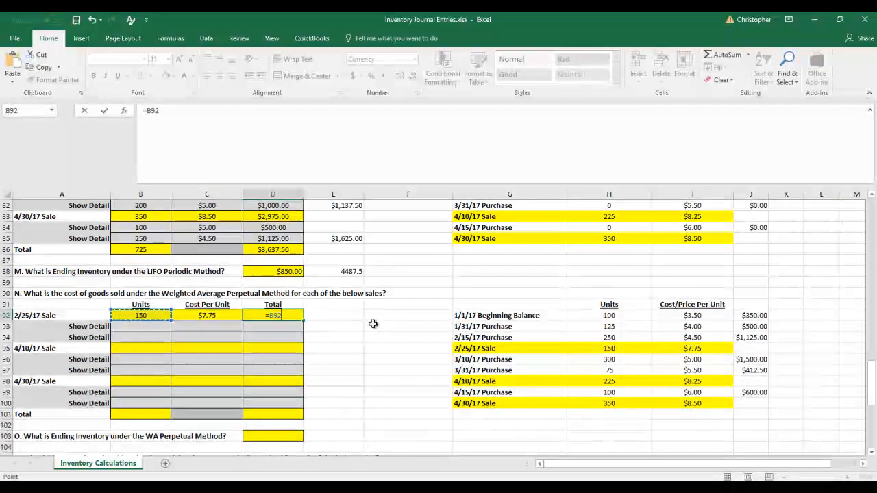
text(*C92)
key(Return)
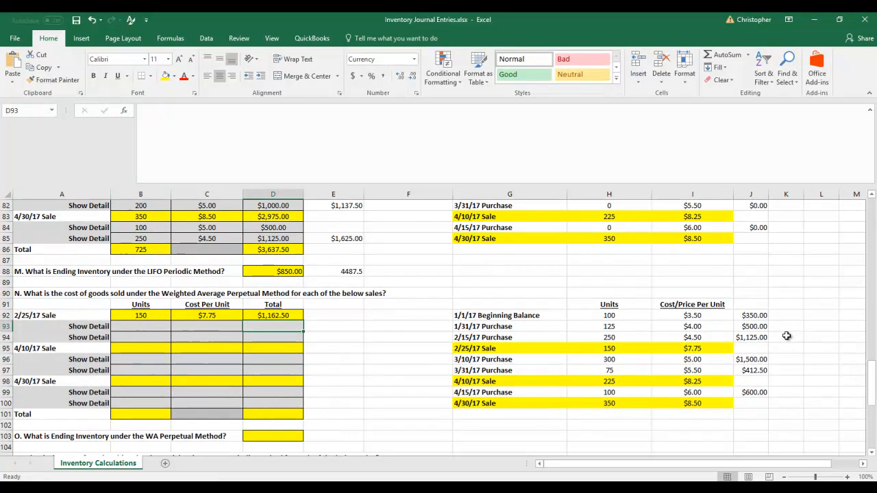
Add the costs of the beginning balance and the 1/31/17 and 2/15/17 purchases in K94 with =J92+J93+J94
drag(505, 315, 507, 335)
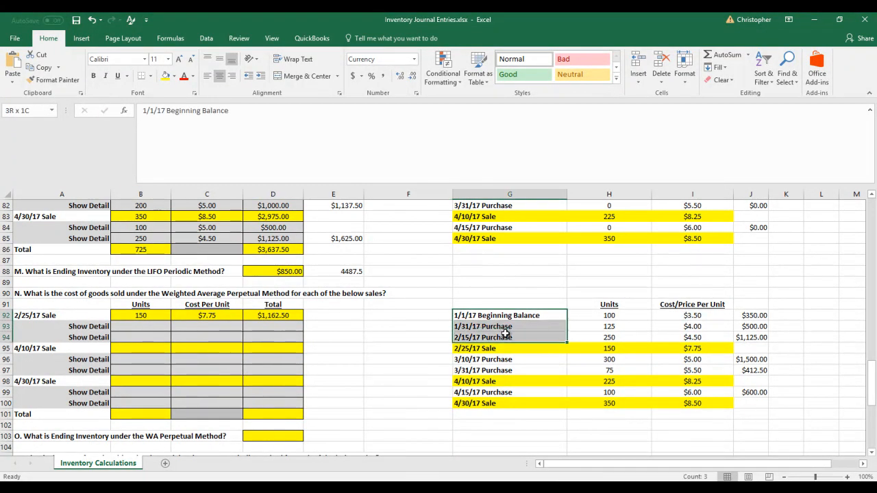
click(788, 335)
text(=)
key(Left)
key(Up)
key(Up)
text(+)
key(Left)
key(Up)
text(+)
key(Left)
key(Return)
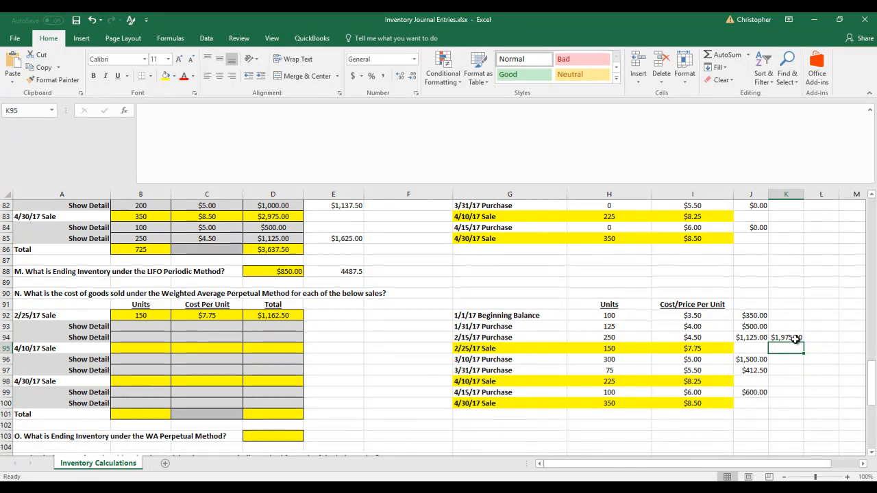
Enter the 475 units available before the first sale in L94 and compute the average unit cost in M94 as =K94/L94
drag(615, 316, 613, 337)
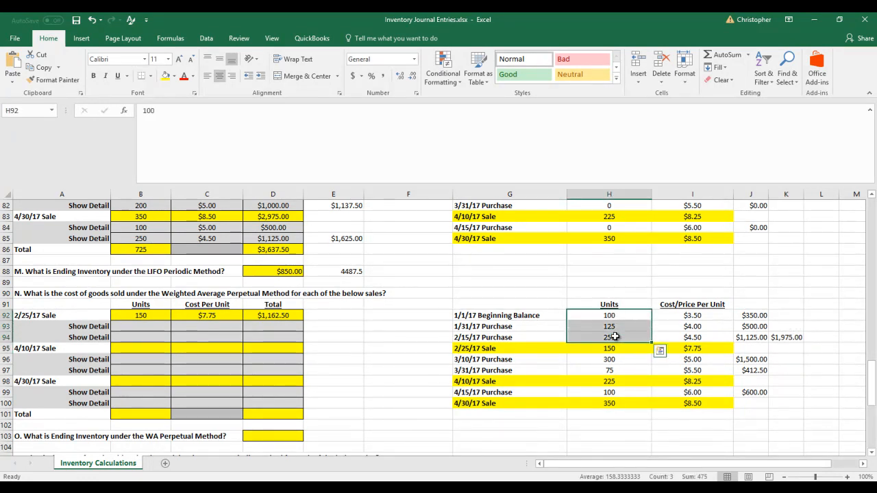
click(822, 340)
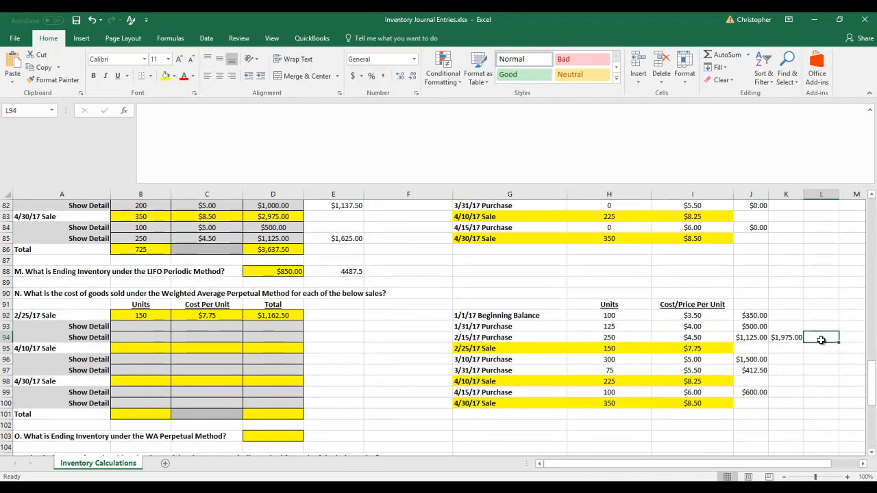
text(475)
key(Tab)
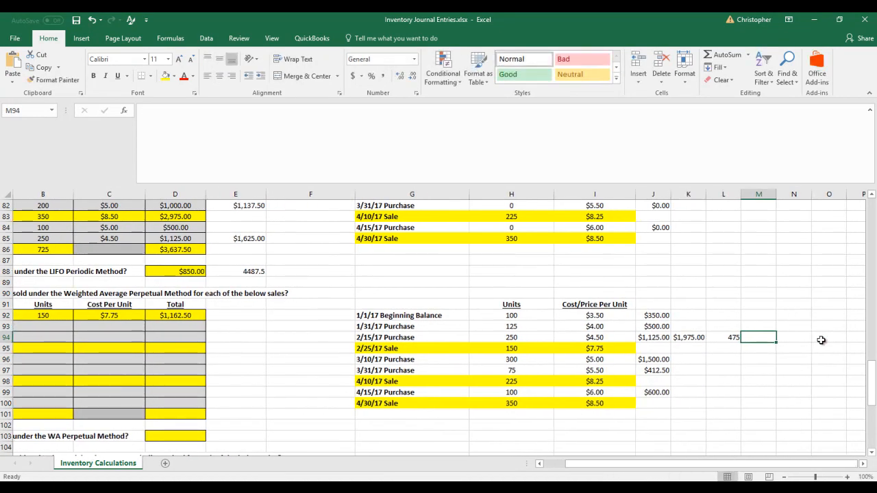
text(=)
key(Left)
key(Left)
text(/)
key(Left)
key(Return)
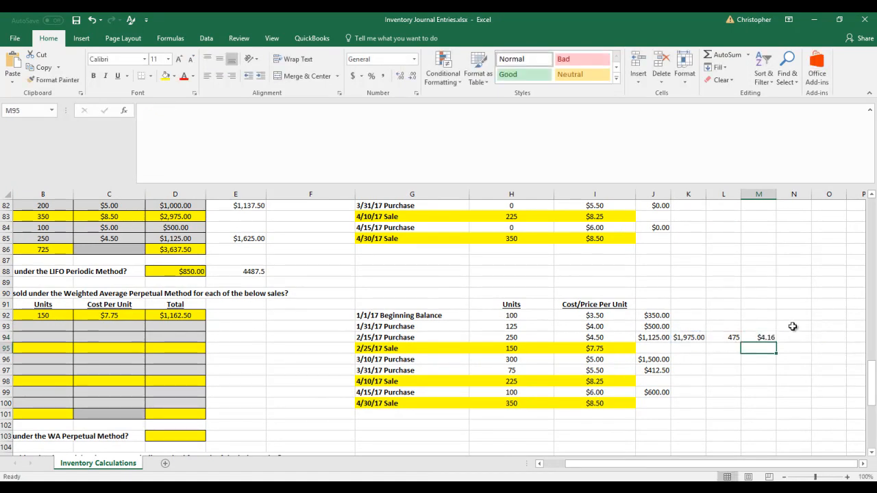
Compare the unit costs in I92:I94 and the 2/15/17 purchase's units with the weighted average cost in M94
drag(602, 316, 604, 336)
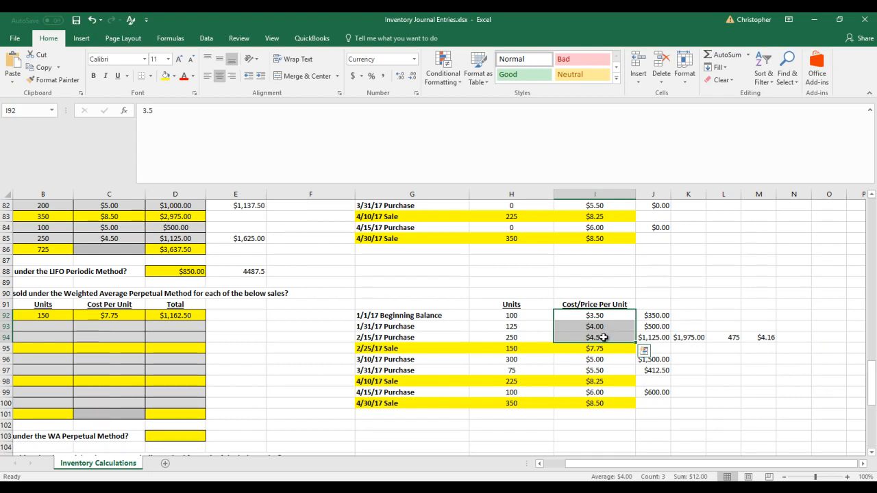
click(517, 337)
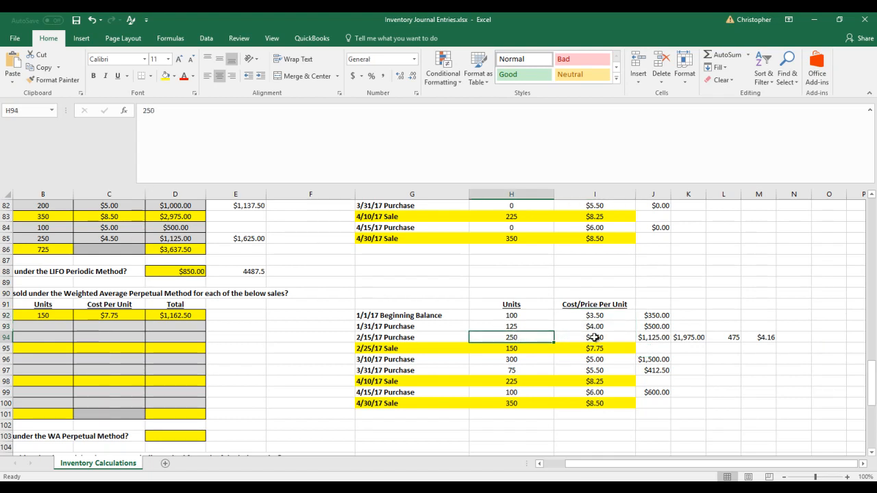
click(594, 337)
click(762, 341)
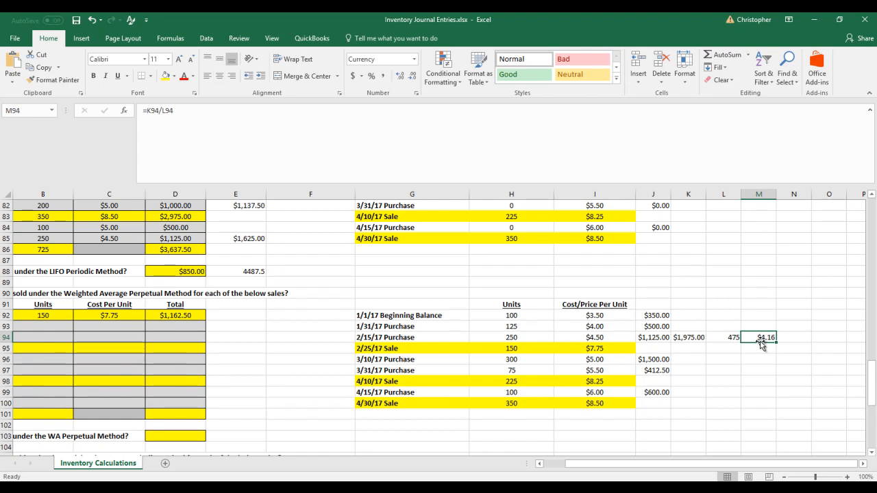
key(Left)
key(Left)
key(Left)
key(Left)
key(Left)
key(Left)
key(Left)
key(Left)
key(Left)
key(Left)
key(Left)
key(Left)
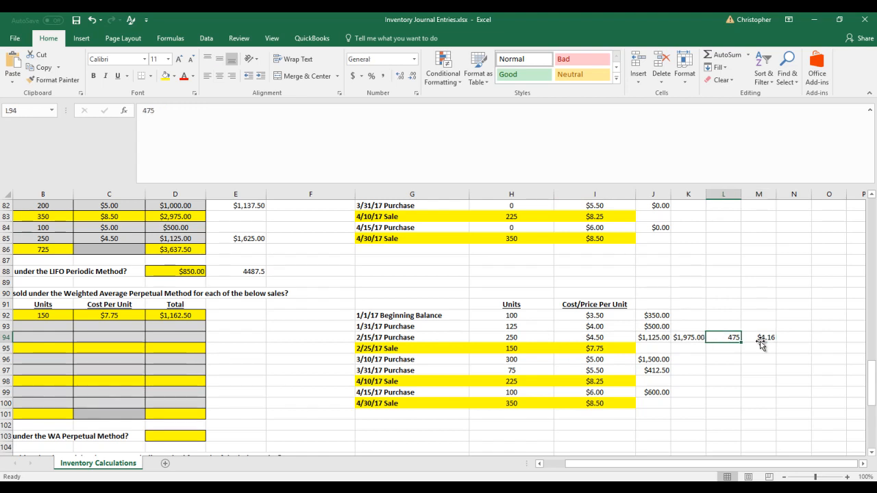
Enter 150 units in B93 and a weighted average cost of 4.16 in C93 for the 2/25/17 sale
key(Right)
key(Right)
key(Up)
text(4.16)
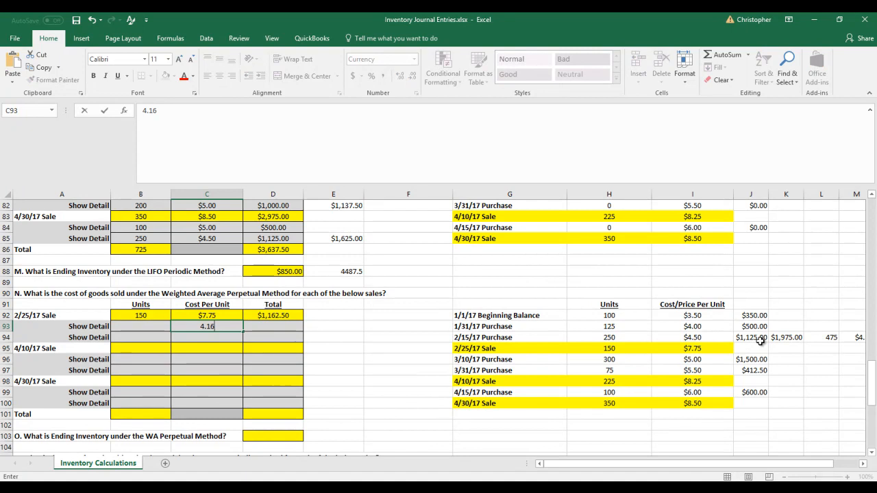
key(Left)
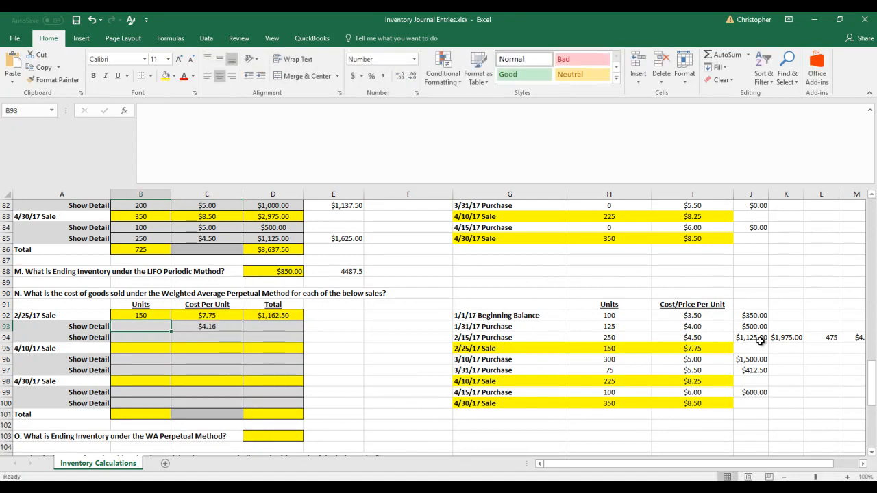
text(150)
key(Right)
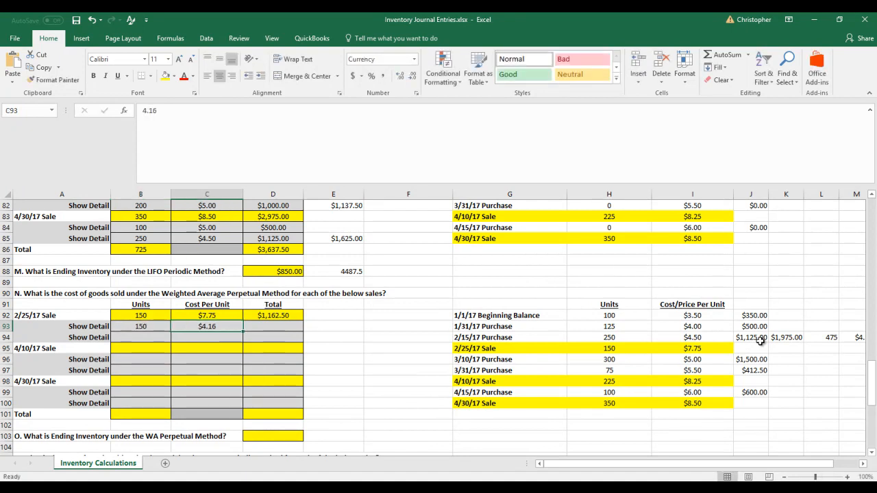
Calculate the 2/25/17 sale's cost of goods sold in D93 as =B93*C93 and note 624 as the subtotal in E93
key(Right)
text(=)
key(Left)
key(Left)
text(*)
key(Left)
key(Return)
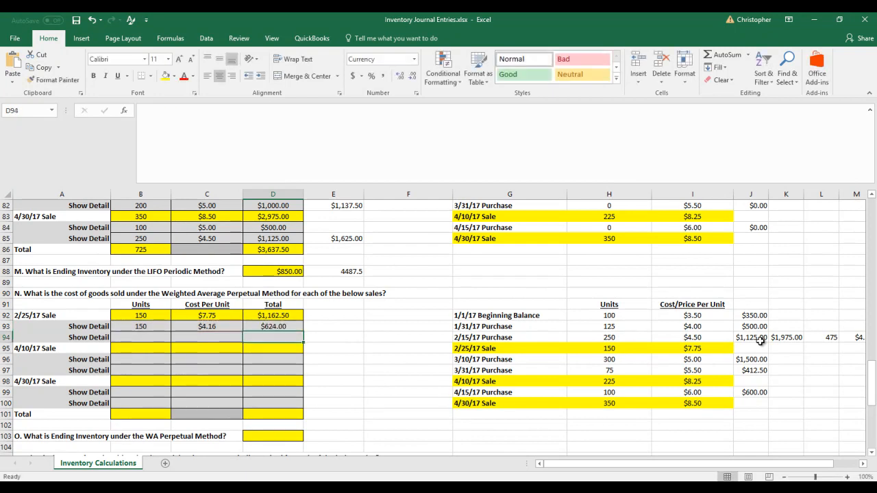
key(Up)
key(Right)
text(624)
key(Return)
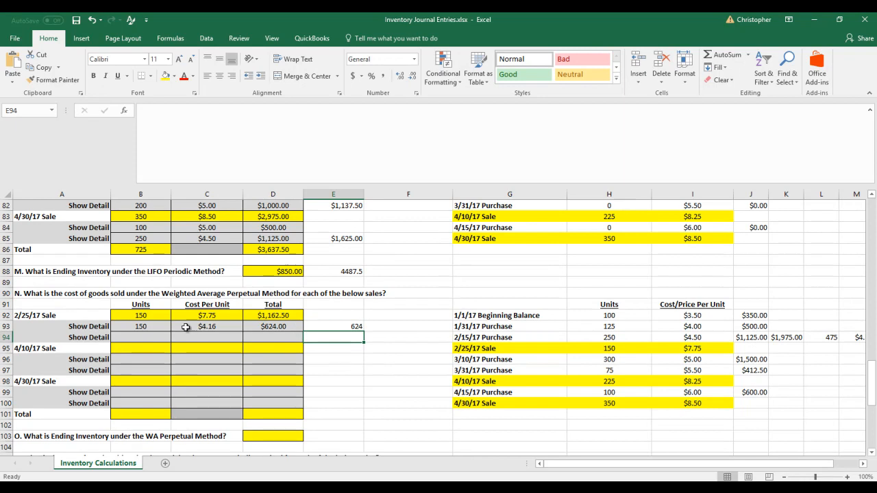
Review the cost detail in B93:D93 against the first three inventory layers and the average cost formula in M94
drag(149, 328, 254, 326)
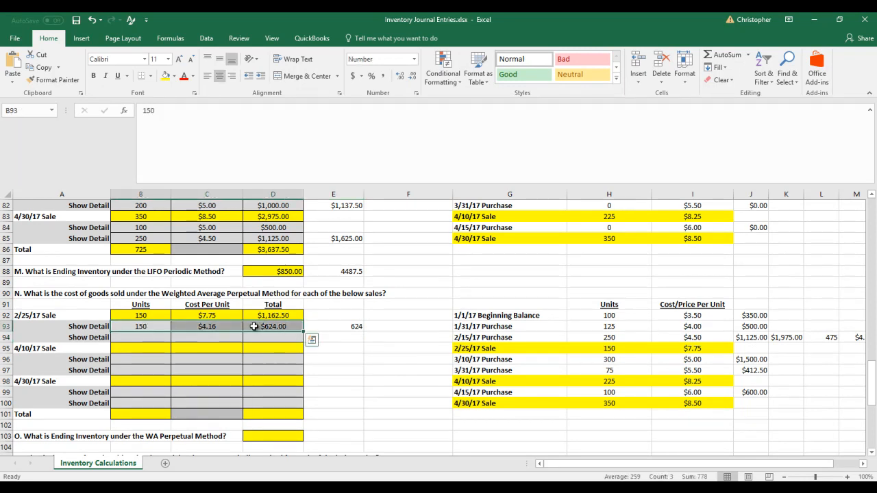
click(215, 329)
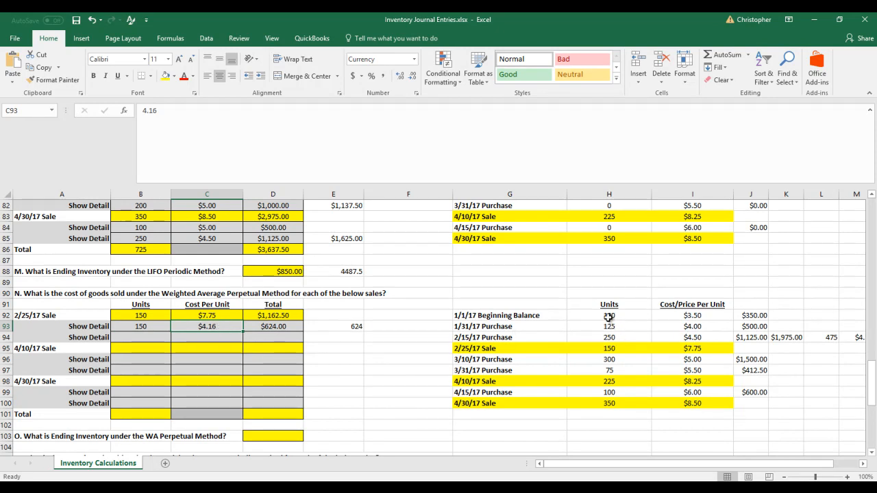
drag(596, 314, 664, 337)
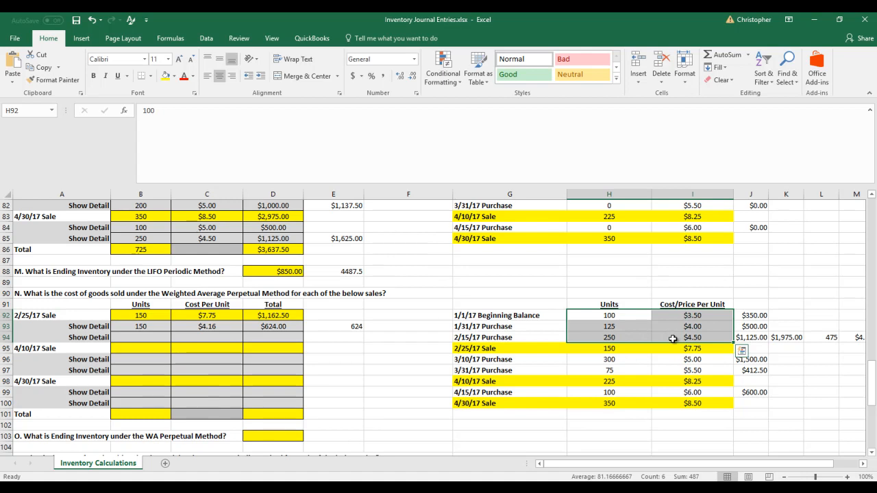
click(854, 336)
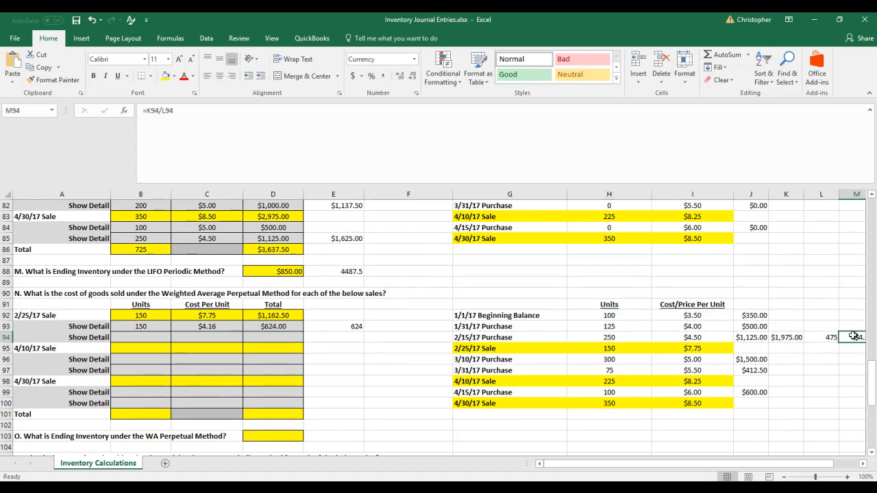
key(Right)
key(Right)
key(Left)
key(Left)
key(Left)
drag(411, 315, 410, 338)
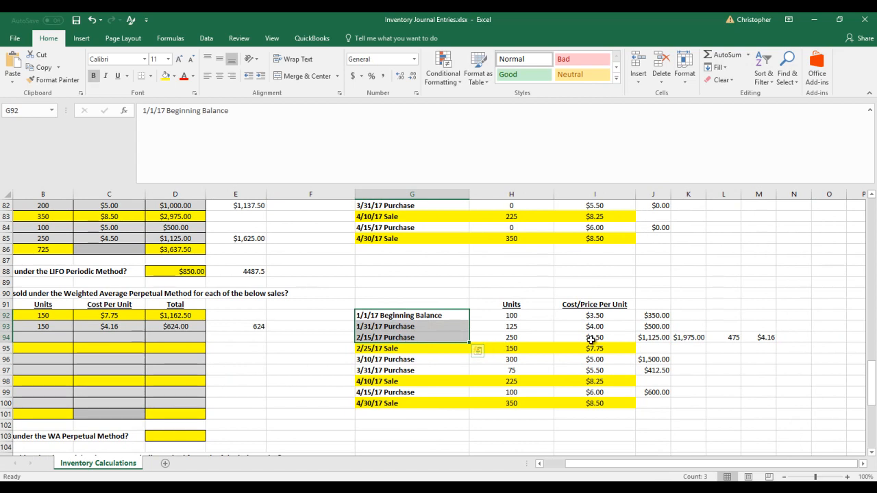
click(592, 337)
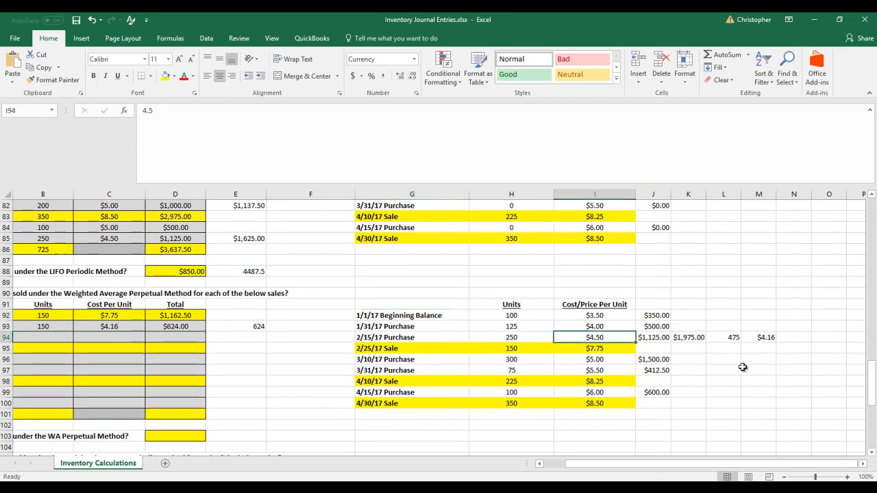
key(Right)
key(Left)
key(Left)
key(Left)
key(Left)
key(Left)
key(Left)
key(Left)
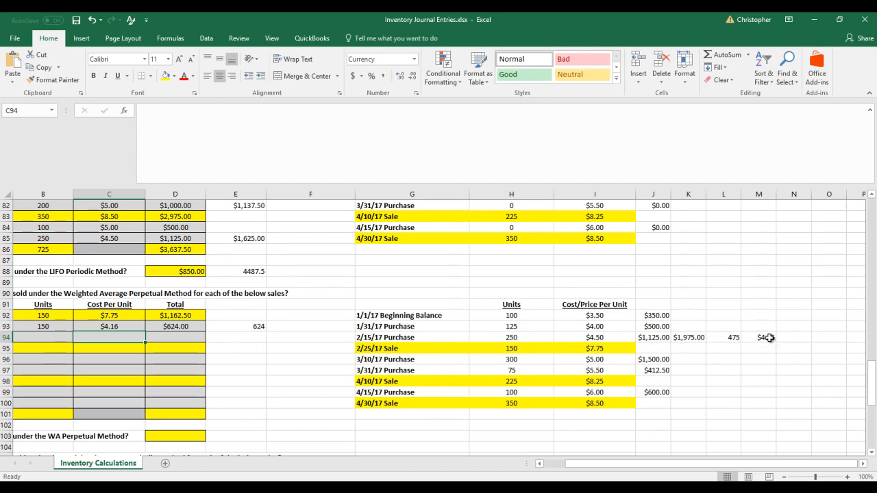
Set the 2/15/17 purchase row to the remaining 325 units in H94 at 4.16 per unit in I94
click(537, 337)
text(325)
key(Tab)
text(45)
key(BackSpace)
text(3.16)
key(ctrl+Return)
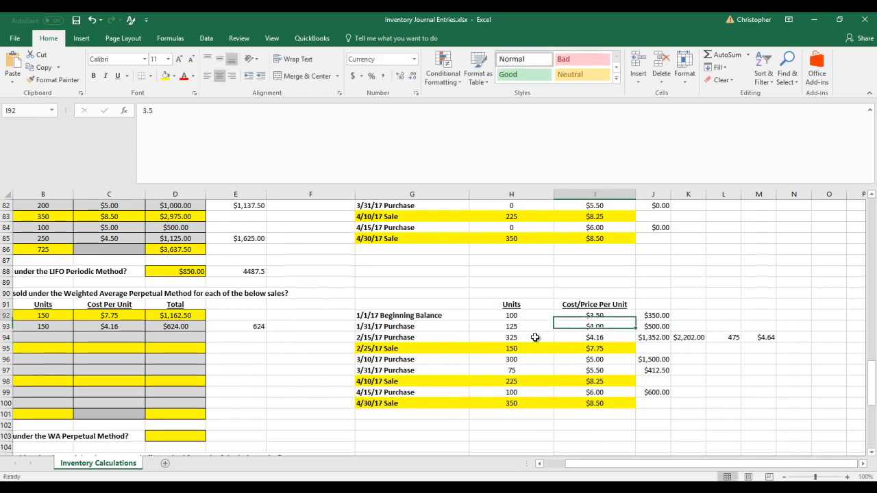
Set the units and cost per unit of the 1/1/17 beginning balance and 1/31/17 purchase to 0
key(Left)
key(Left)
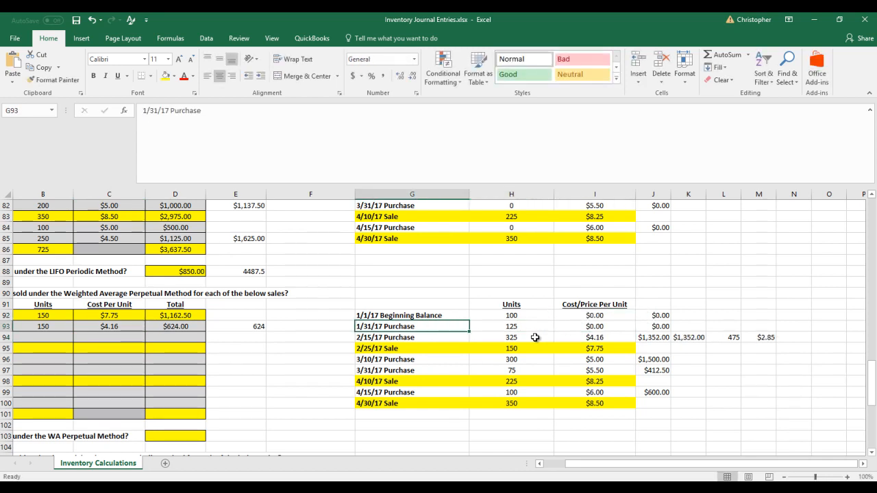
key(Up)
key(Up)
key(Right)
text(0)
key(Return)
text(0)
key(Return)
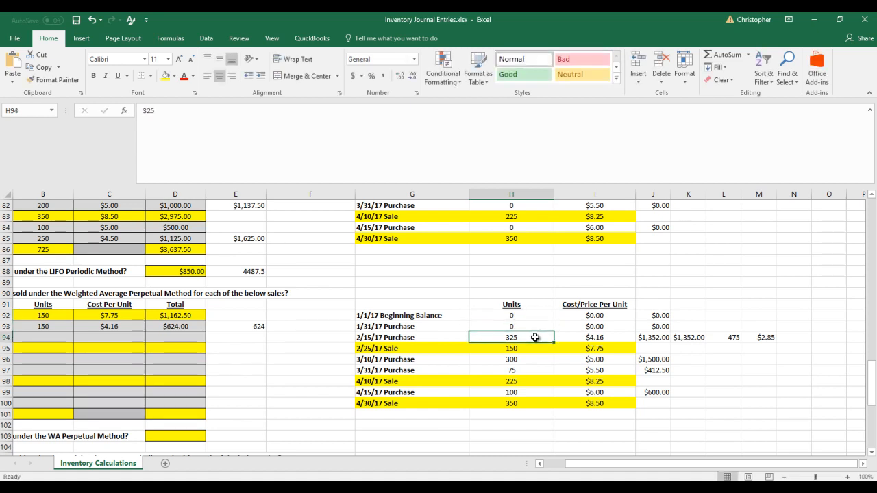
Clear the old unit count in L94 and the average cost formula in M94
key(Right)
key(Right)
key(Right)
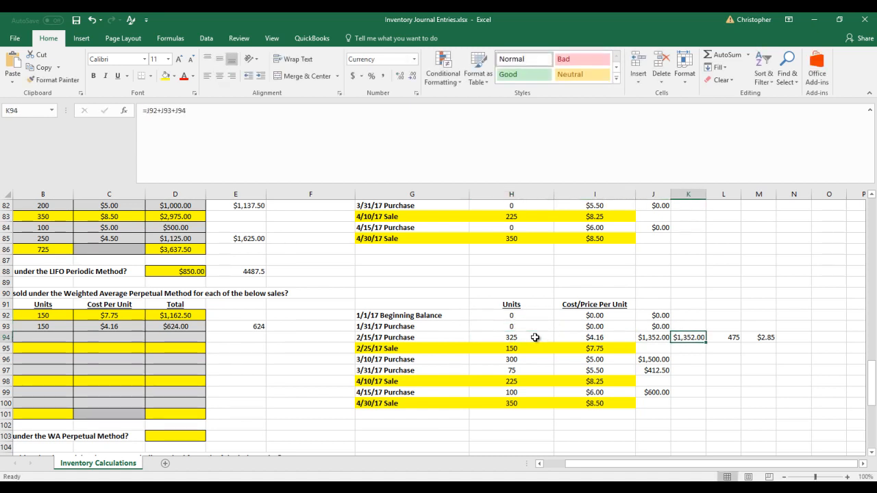
key(Right)
key(Right)
key(Left)
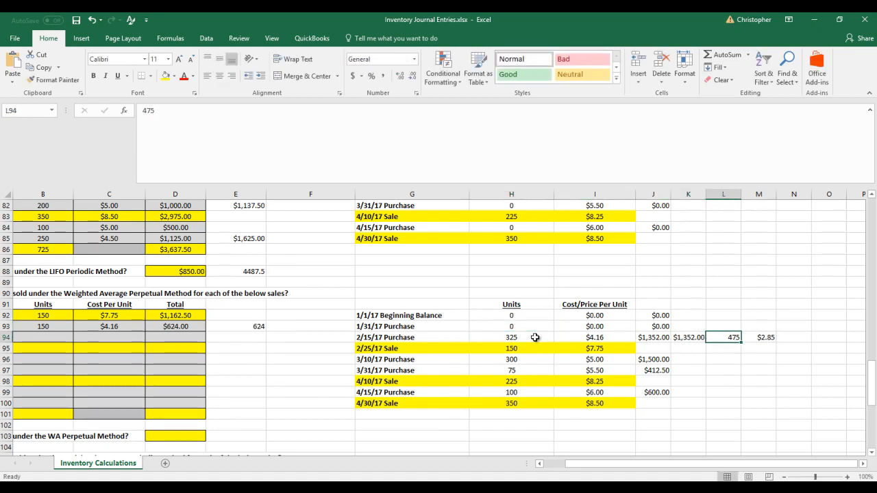
key(Delete)
key(Right)
key(Delete)
Check the remaining inventory's units, average cost and total across H94:K94
key(Left)
key(Left)
key(Left)
key(Left)
key(Left)
key(Left)
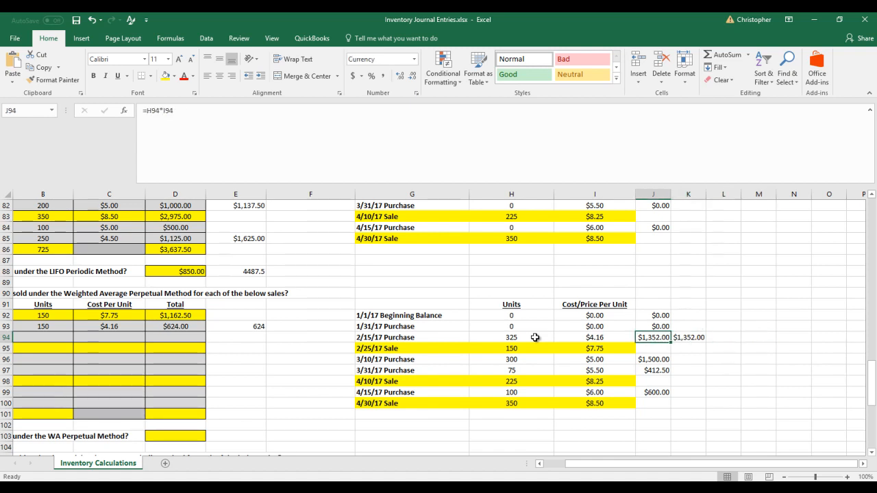
key(Right)
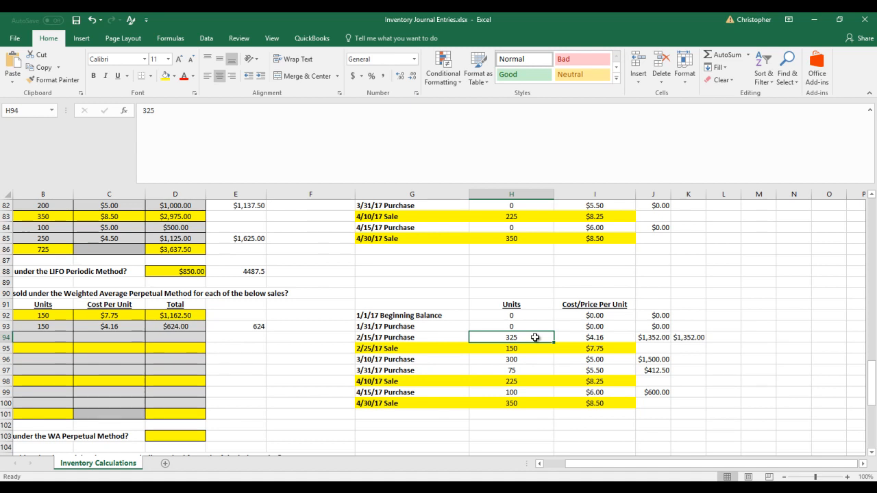
key(Right)
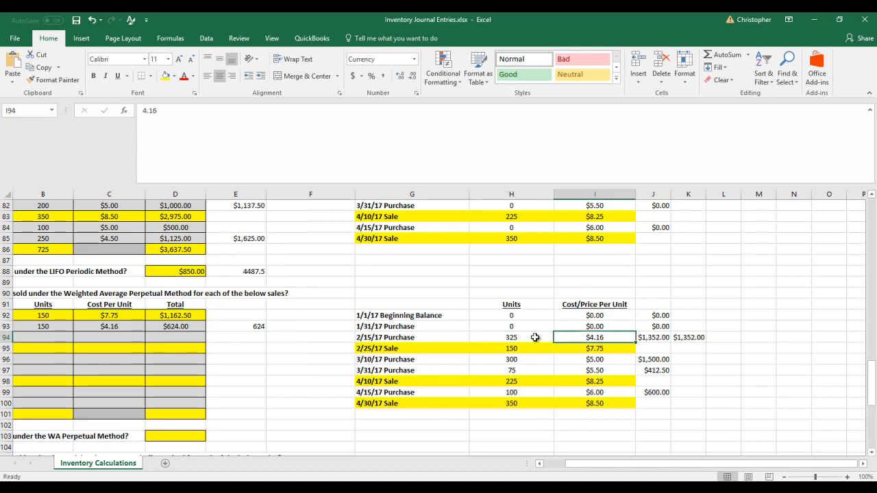
key(Right)
key(Right)
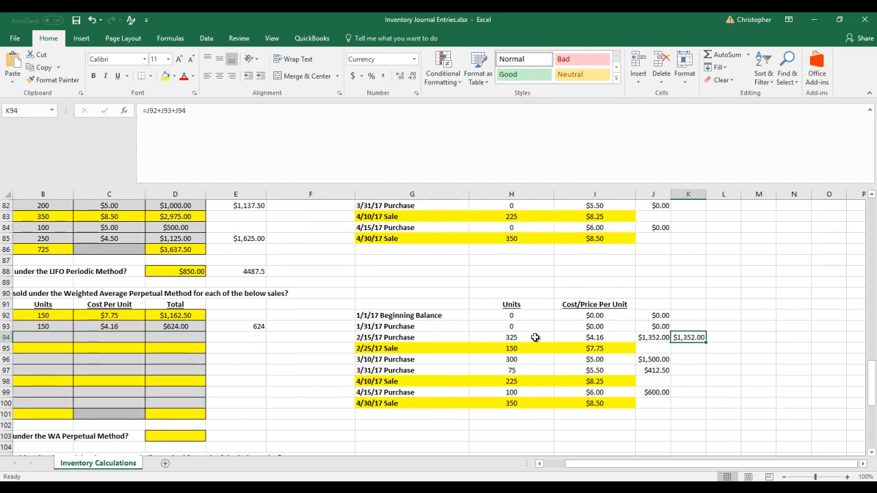
Relabel the 2/15/17 purchase in G94 as New WA Layer
click(426, 335)
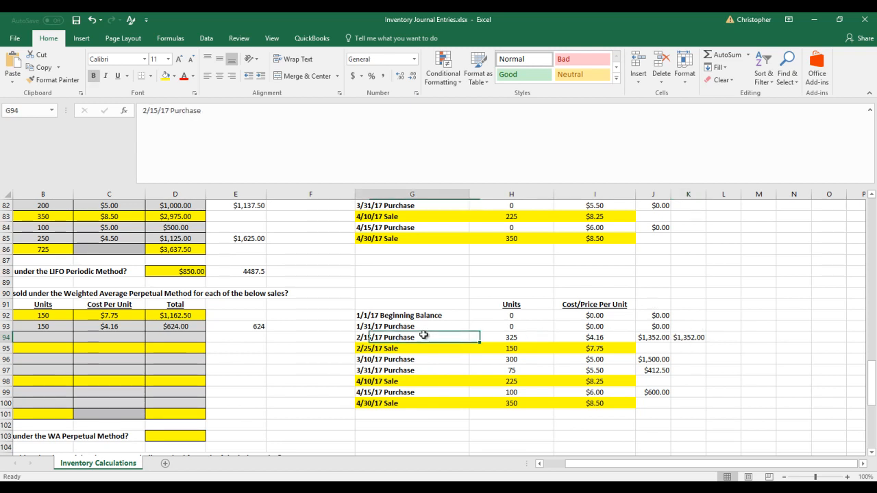
text(N)
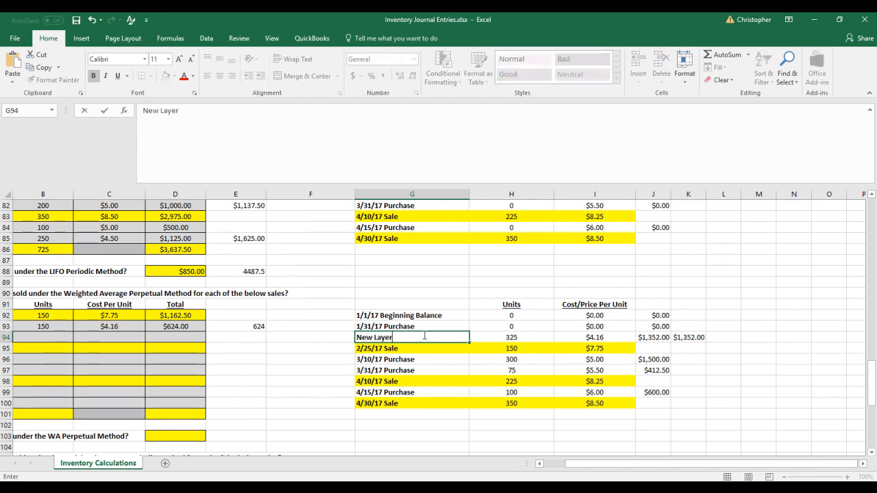
text(ew WA)
key(Return)
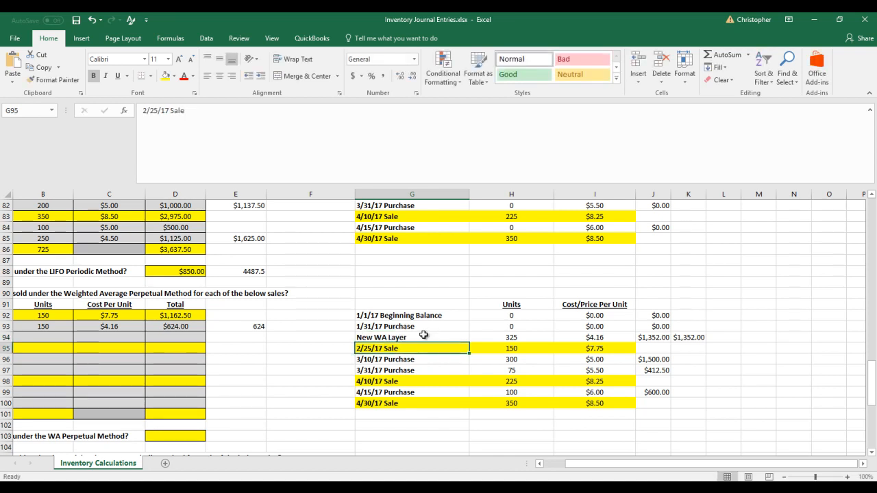
Enter 225 units in B95 and 8.25 per unit in C95 for the 4/10/17 sale
click(101, 336)
key(Left)
key(Left)
key(Down)
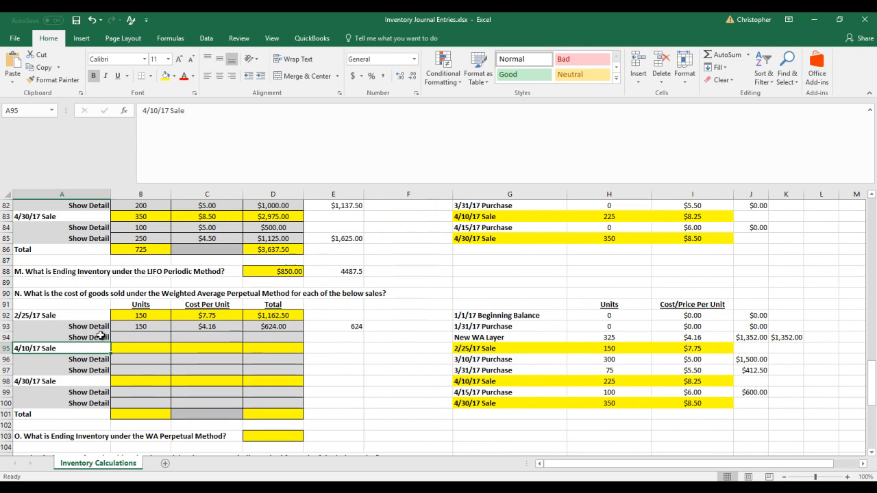
key(Down)
key(Up)
key(Right)
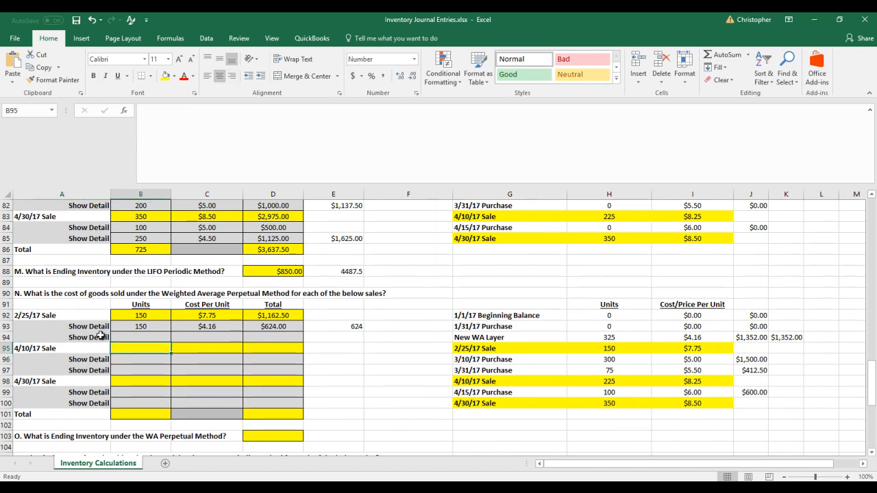
text(225)
key(Right)
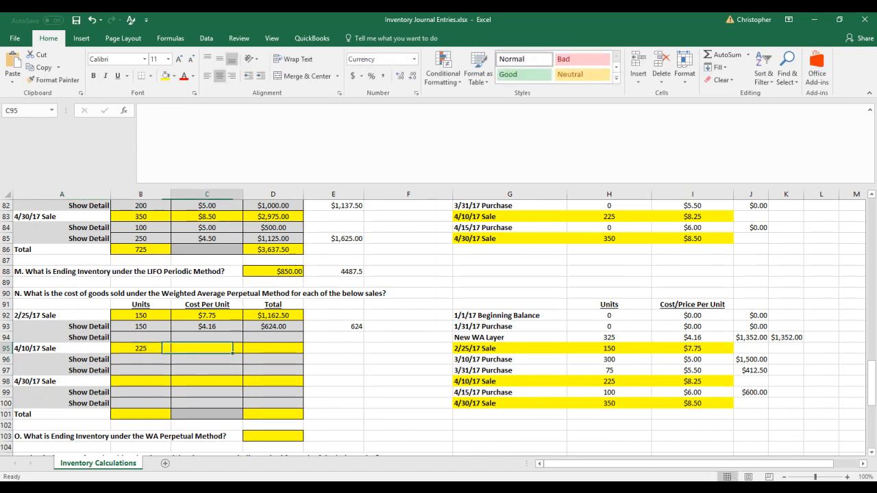
text(8.25)
key(Right)
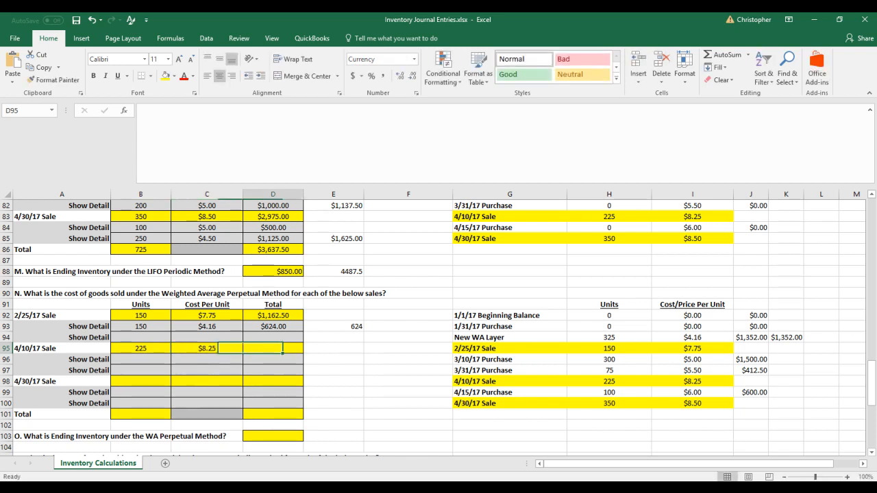
Calculate the 4/10/17 sale's total in D95 by multiplying its units by its price per unit
text(=)
key(Left)
key(Left)
text(*)
key(Left)
key(Return)
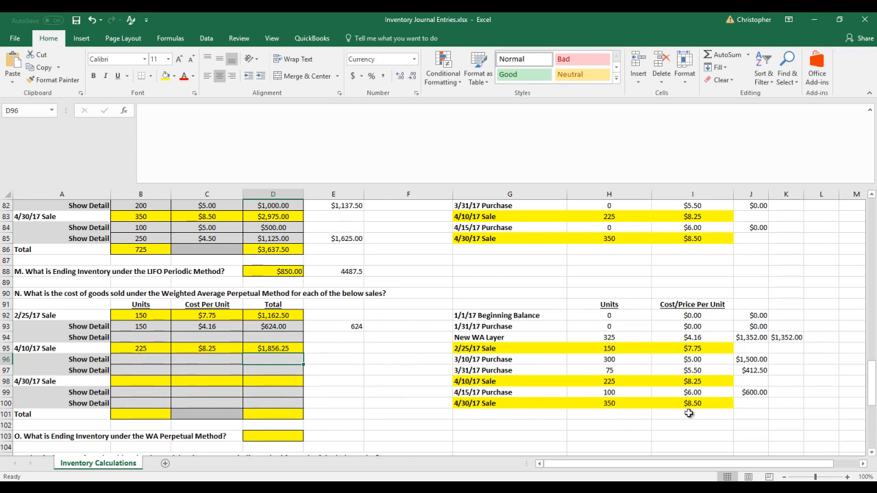
Clear the old inventory total in K94
click(792, 337)
key(Delete)
key(Down)
key(Down)
key(Down)
Review the New WA Layer's units, unit cost and total, and the March purchases' totals in column J
key(Up)
key(Up)
key(Up)
key(Left)
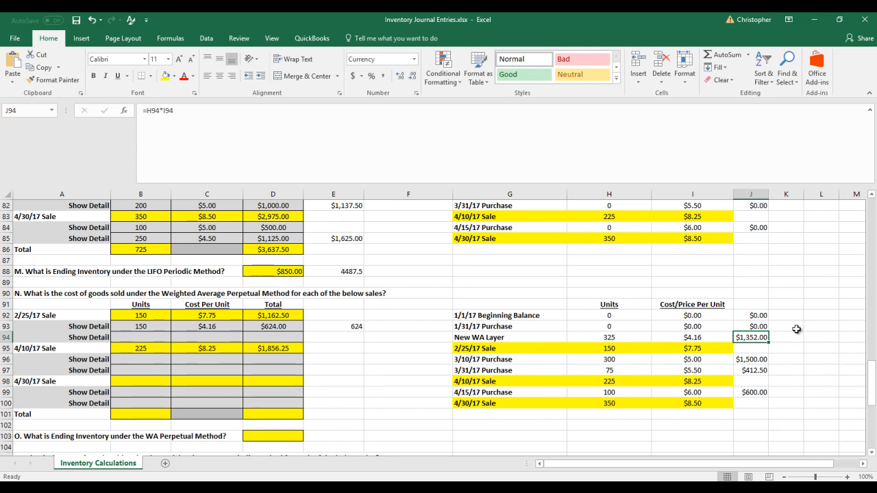
key(Left)
key(Left)
key(Right)
key(Left)
key(Right)
key(Right)
key(Down)
key(Down)
key(Down)
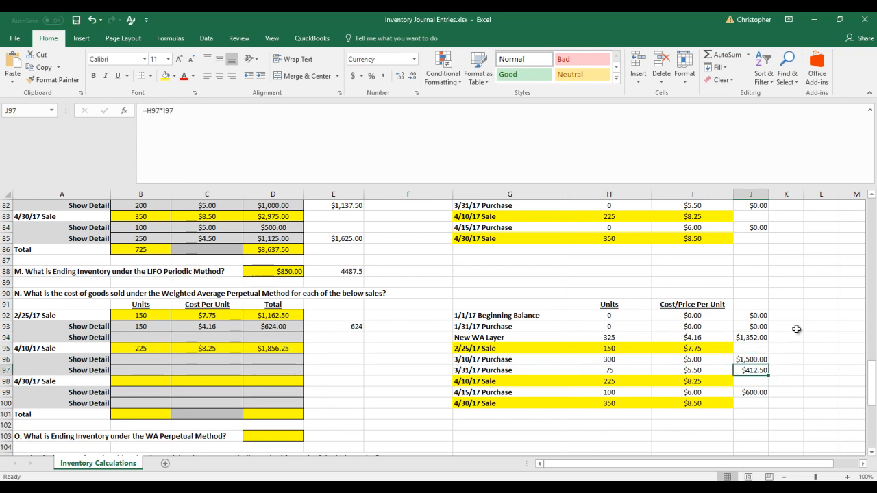
Add the totals of the New WA Layer and both March purchases in K97 with =J94+J96+J97
key(Right)
text(=)
key(Left)
key(Up)
key(Up)
key(Up)
text(+)
key(Left)
key(Up)
text(+)
key(Left)
key(Return)
key(Up)
key(Right)
key(Right)
key(Left)
key(Left)
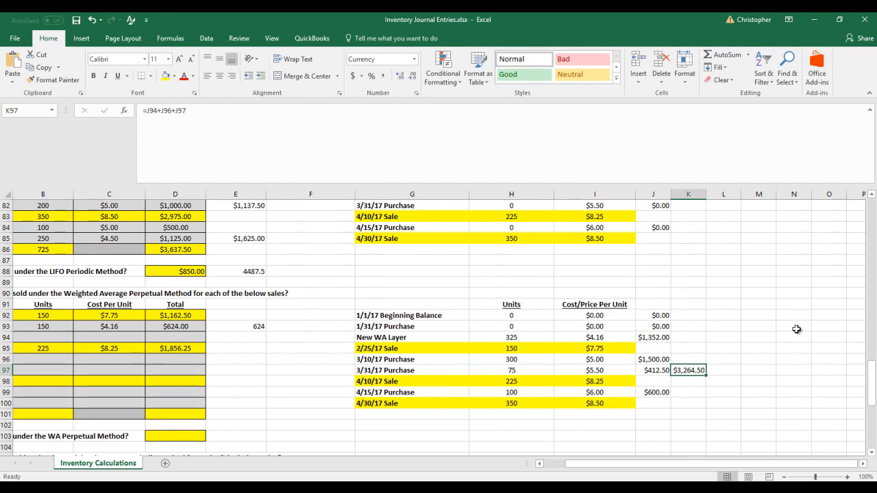
Sum the available units in H94, H96 and H97, enter 700 in L97, and divide the K97 total by it in M97
click(516, 339)
ctrl+drag(522, 360, 518, 373)
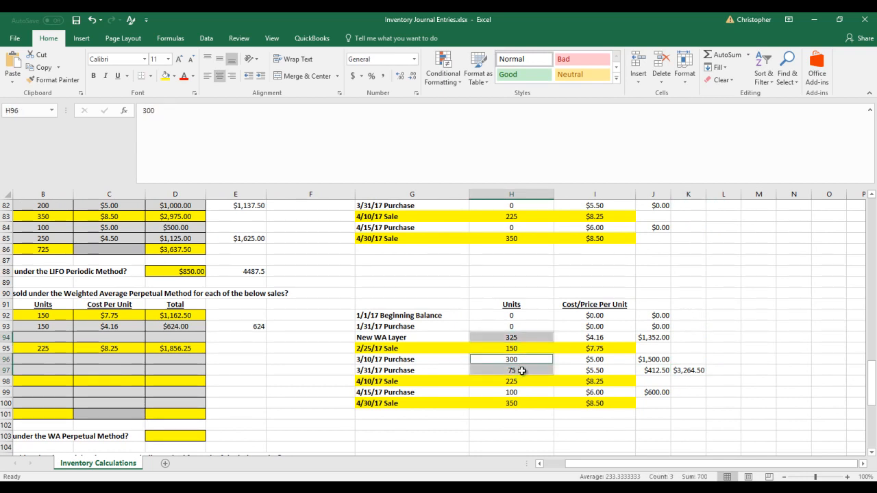
click(733, 370)
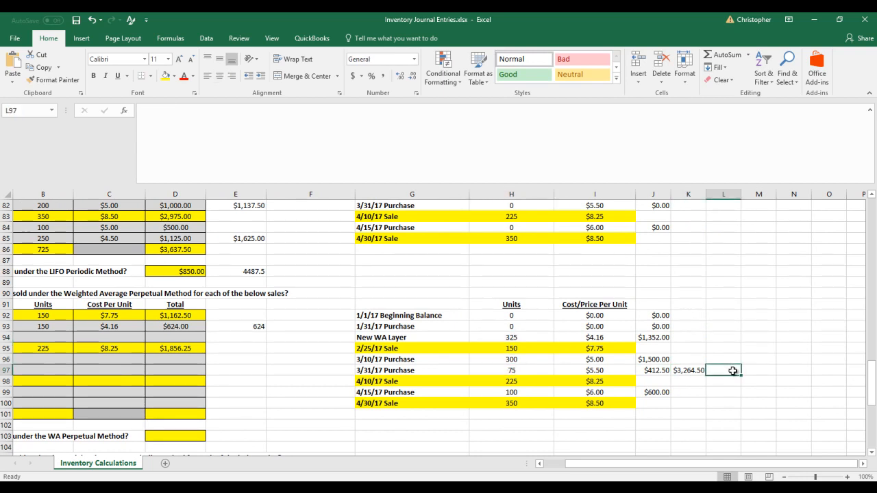
text(=)
key(Left)
key(Left)
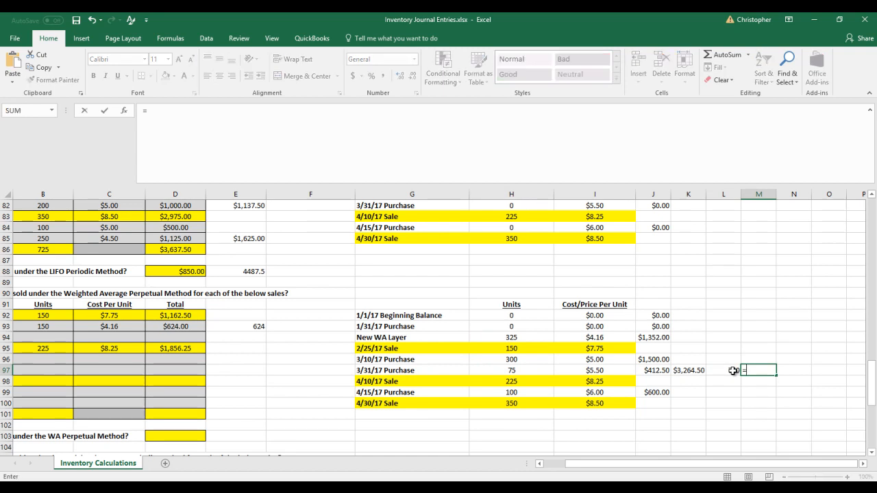
text(/700)
key(Return)
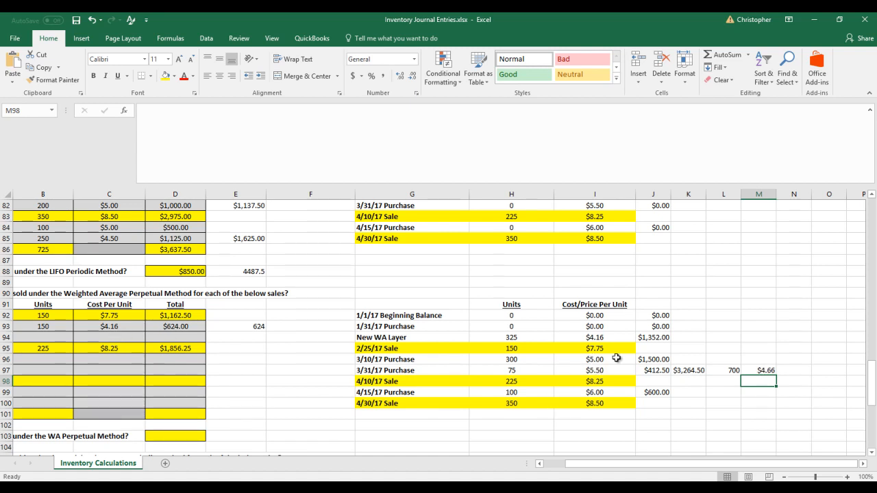
Fill the 4/10/17 sale's first detail row with 225 units in B96 and 4.66 per unit in C96
click(123, 343)
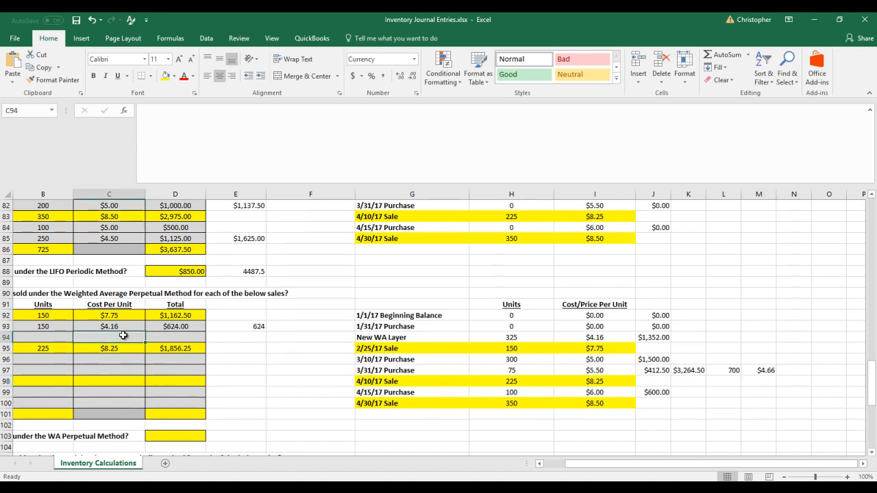
key(Down)
key(Down)
key(Left)
key(Left)
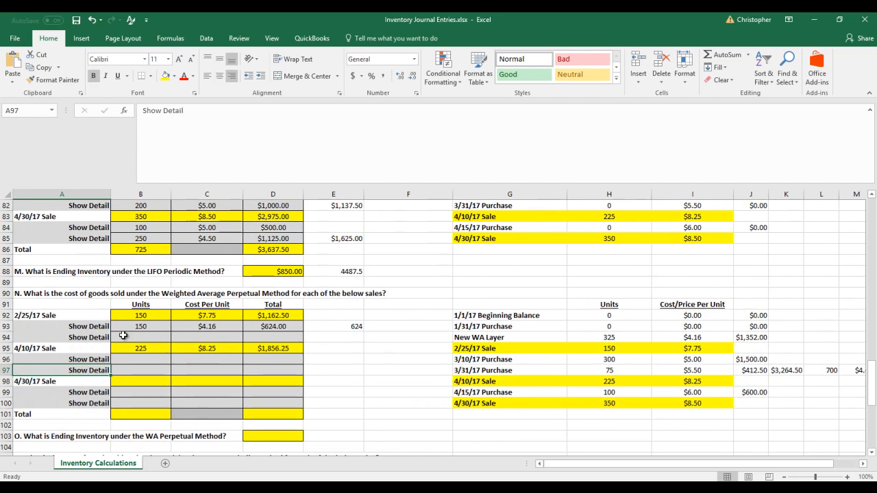
key(Right)
key(Right)
key(Up)
text(4)
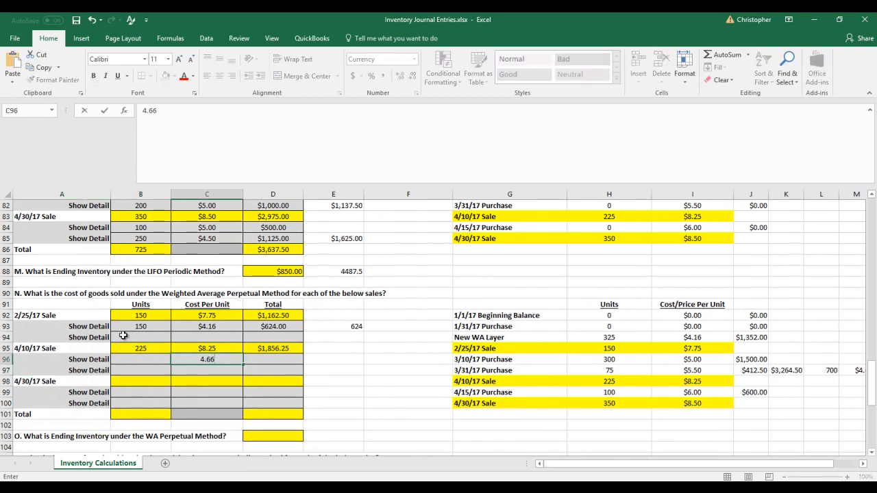
text(.66)
key(Right)
key(Right)
key(Right)
key(Right)
key(Right)
key(Right)
key(Right)
key(Right)
key(Right)
key(Right)
key(Right)
key(Left)
key(Left)
key(Left)
key(Left)
key(Left)
key(Left)
key(Left)
key(Left)
key(Left)
key(Left)
key(Left)
key(Left)
text(225)
Calculate the 4/10/17 sale's cost of goods sold in D96 by multiplying B96 by C96
key(Right)
key(Right)
text(=)
key(Left)
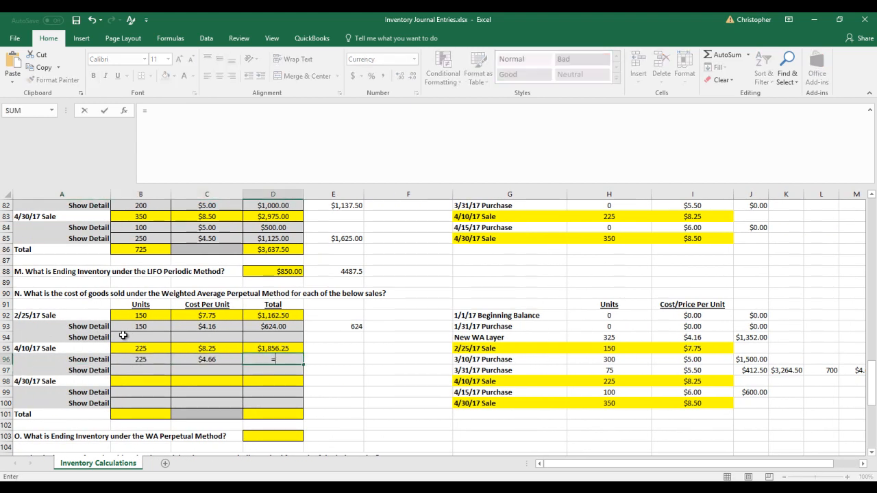
key(Left)
text(*)
key(Left)
key(Return)
Set the 3/31/17 purchase row to the remaining 475 units in H97 at 4.66 per unit in I97
key(Up)
key(Right)
key(Right)
key(Right)
key(Right)
key(Right)
key(Right)
key(Right)
key(Right)
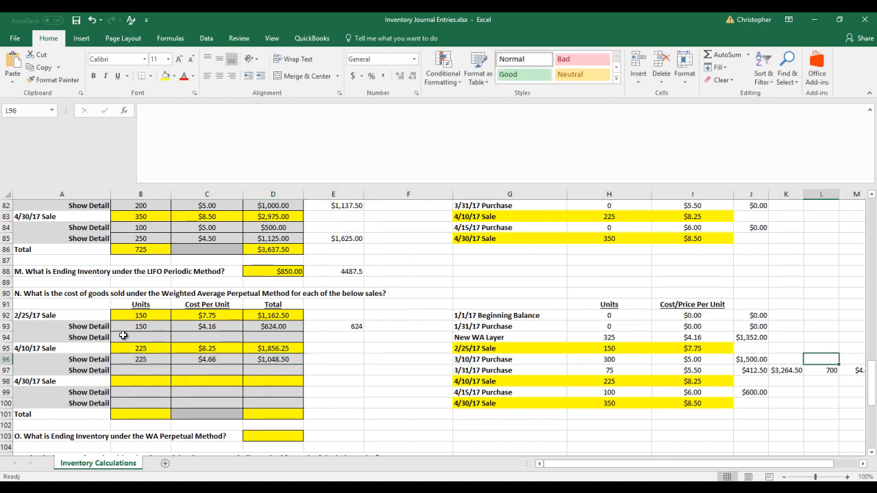
key(Right)
key(Right)
key(Left)
key(Left)
key(Down)
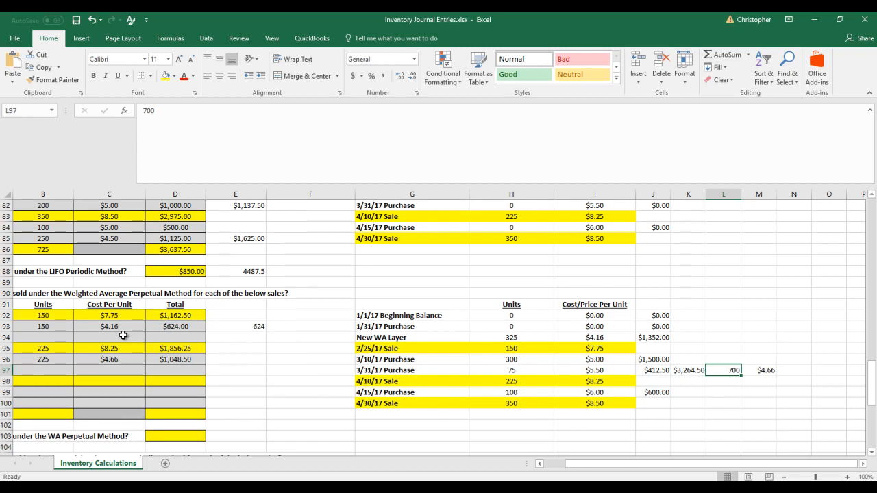
key(Left)
key(Left)
key(Left)
key(Left)
key(Left)
key(Right)
text(47)
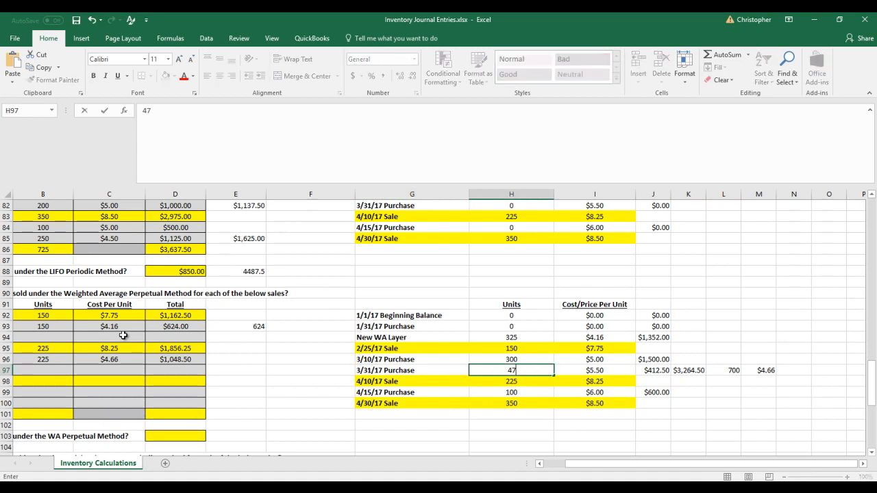
text(5)
key(Tab)
text(4.66)
key(shift+Tab)
Set the units and cost per unit of the 3/10/17 purchase and the New WA Layer to 0
key(Up)
text(0)
key(Tab)
text(0)
key(shift+Tab)
key(Up)
key(Up)
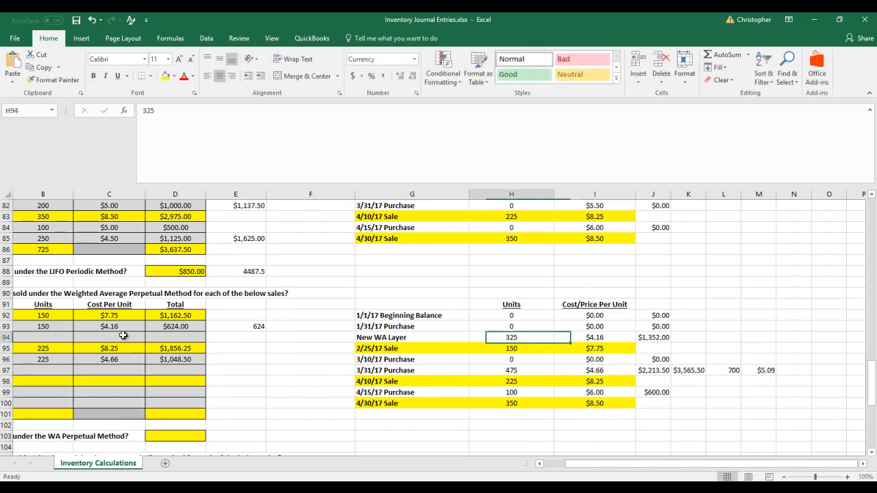
text(0)
key(Tab)
text(0)
key(Return)
Clear the old total, unit count and average cost in K97:M97
key(Down)
key(Tab)
key(Down)
key(Right)
key(Right)
key(Right)
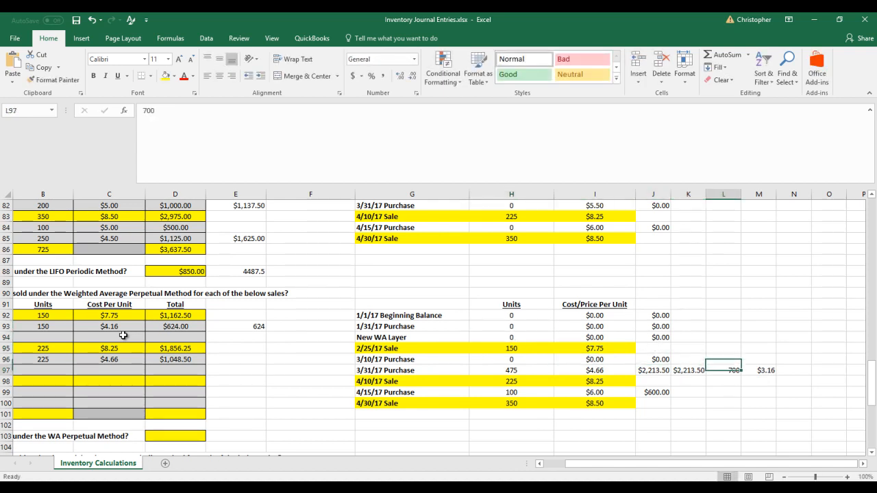
key(Delete)
key(Left)
key(Delete)
key(Left)
key(Left)
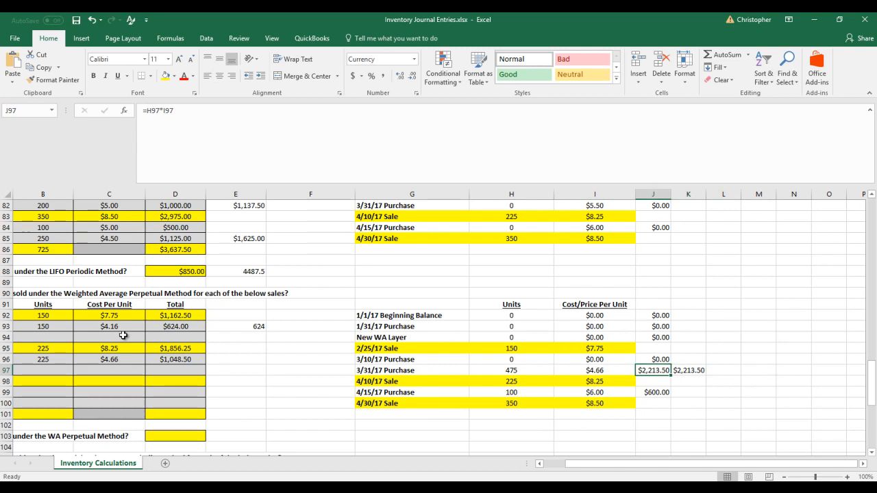
Enter 350 units at 8.5 per unit for the 4/30/17 sale in row 98 and calculate its total in D98 with =B98*C98
key(Left)
key(Left)
key(Right)
key(Right)
key(Right)
key(Left)
key(Left)
key(Left)
key(Left)
key(Left)
key(Left)
key(Left)
key(Left)
key(Left)
key(Down)
key(Down)
key(Up)
key(Right)
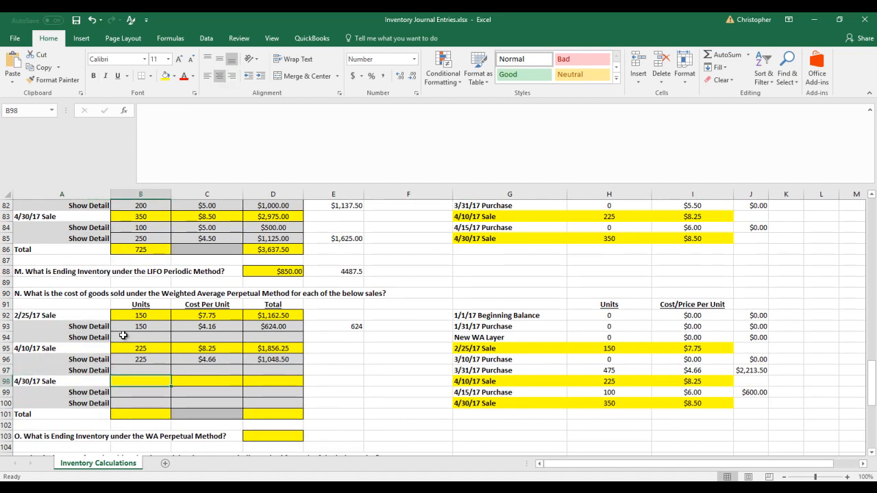
text(350)
key(Tab)
text(8.5)
key(Tab)
text(=B98*C98)
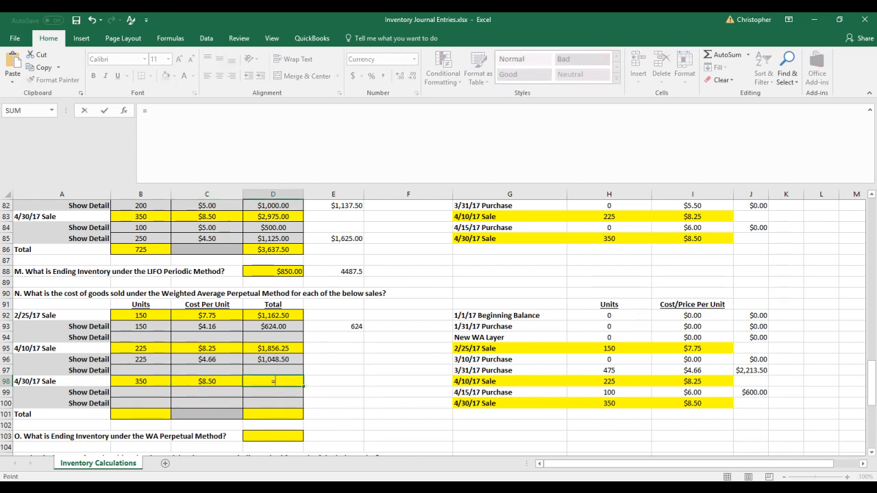
key(Return)
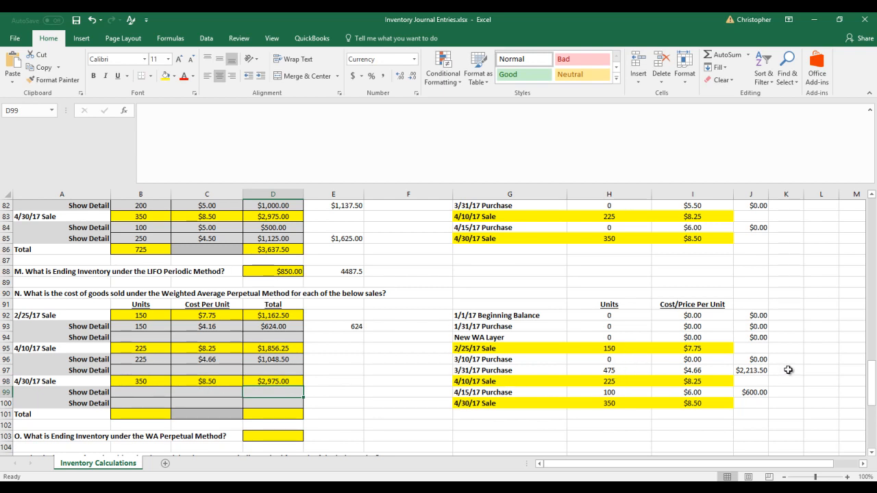
Add the 3/31/17 and 4/15/17 purchase totals in K99 with =J97+J99
click(797, 394)
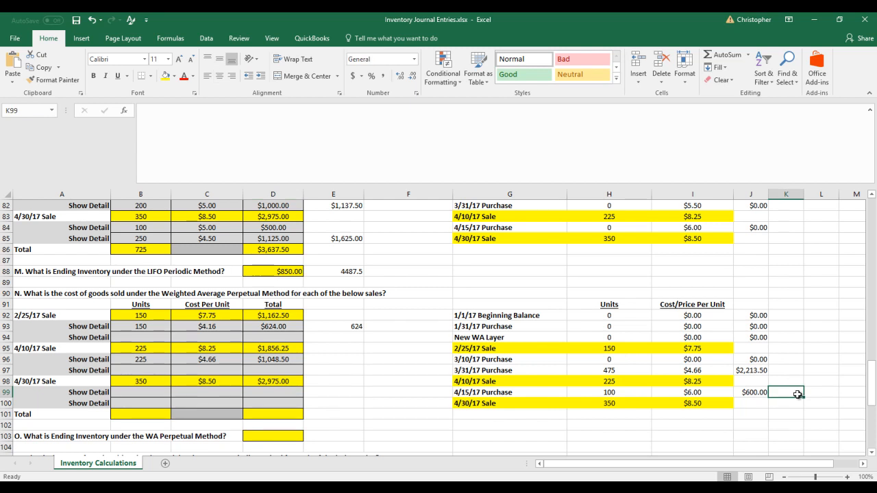
text(=)
key(Left)
key(Up)
key(Up)
text(+)
key(Left)
key(Return)
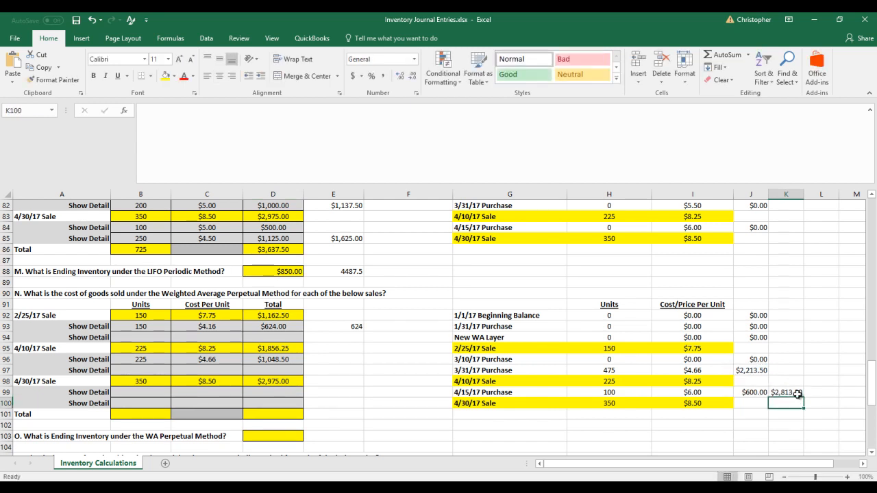
Enter 575 combined units in L99 and calculate the new weighted average cost per unit in M99 with =K99/L99
click(620, 370)
click(616, 392)
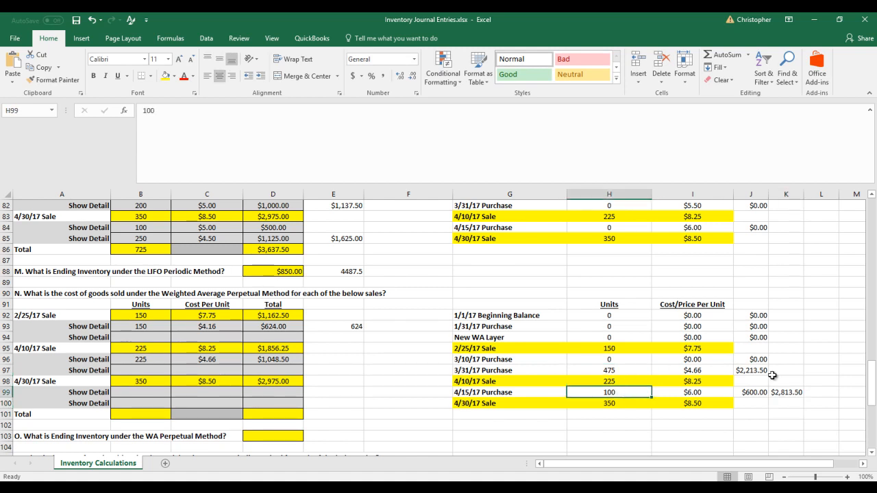
click(820, 390)
text(575)
key(Tab)
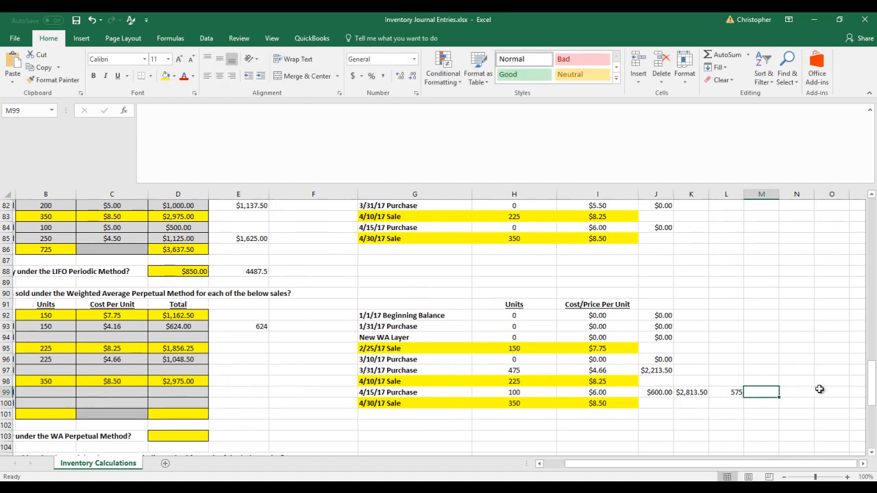
text(=)
key(Left)
key(Left)
text(/)
key(Left)
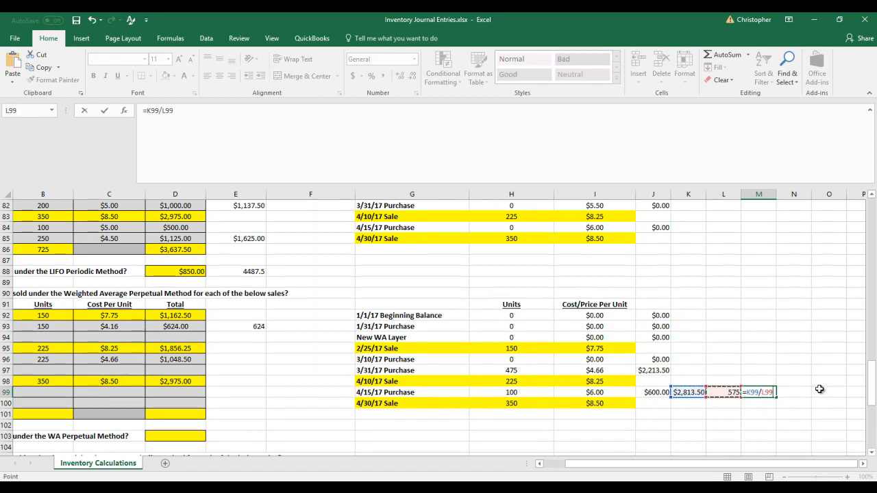
key(Return)
Fill the first detail line of the 4/30/17 sale in row 99 with 350 units at a cost of 4.89 per unit
key(Up)
key(Left)
key(Left)
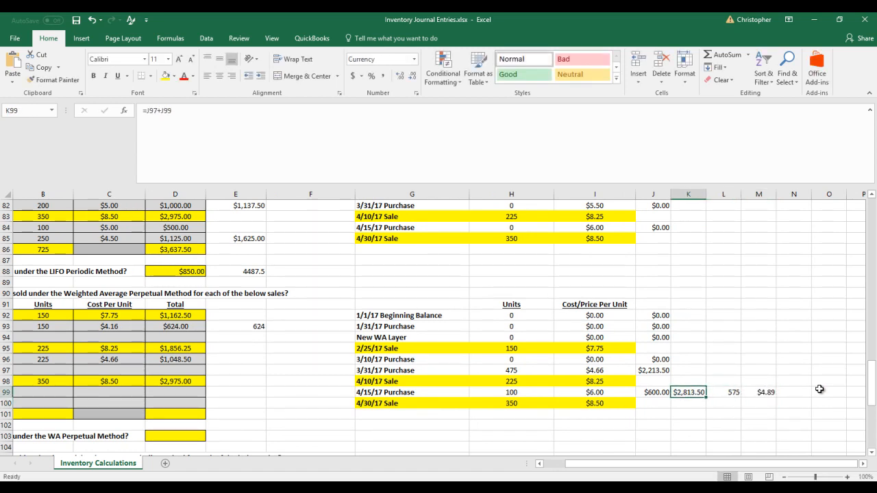
key(Left)
key(Left)
key(Left)
key(Left)
key(Left)
key(Left)
key(Left)
key(Left)
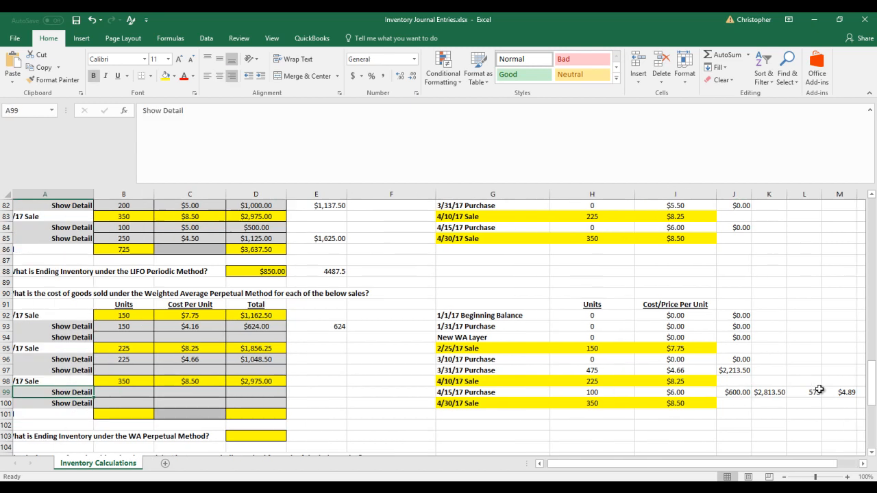
text(4.89)
key(Left)
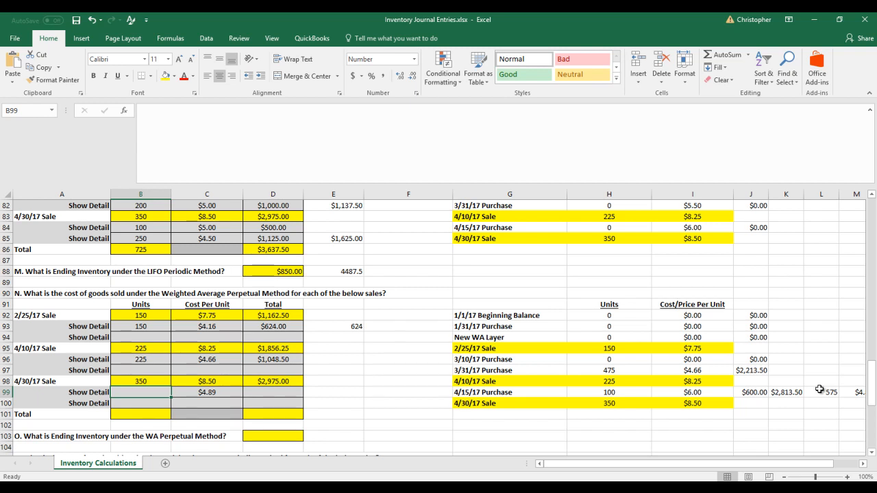
text(350)
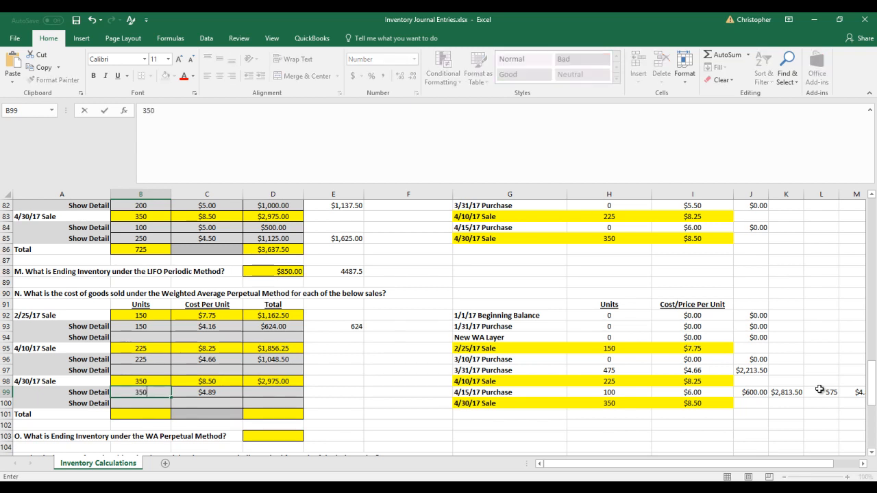
Calculate the cost of the 4/30/17 sale's detail line in D99 with =B99*C99
key(Right)
key(Right)
text(=)
key(Left)
key(Left)
text(*)
key(Left)
key(Return)
key(Up)
key(Right)
key(Left)
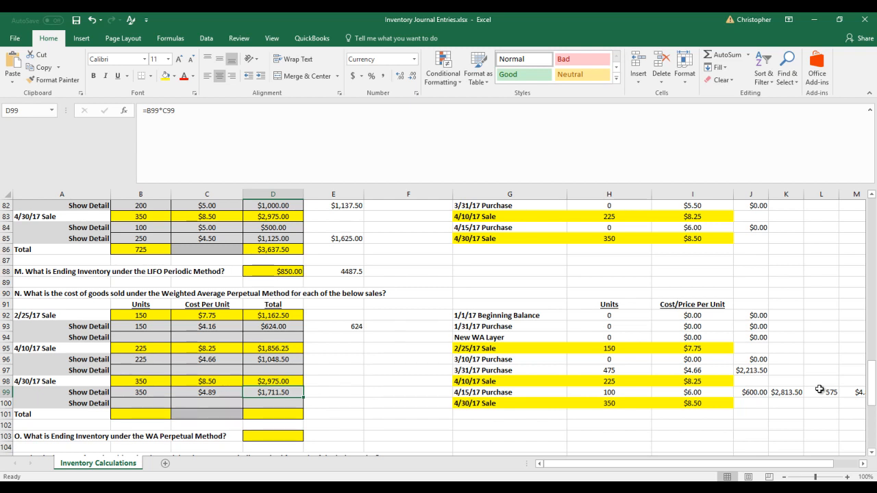
key(Right)
key(Right)
key(Right)
key(Right)
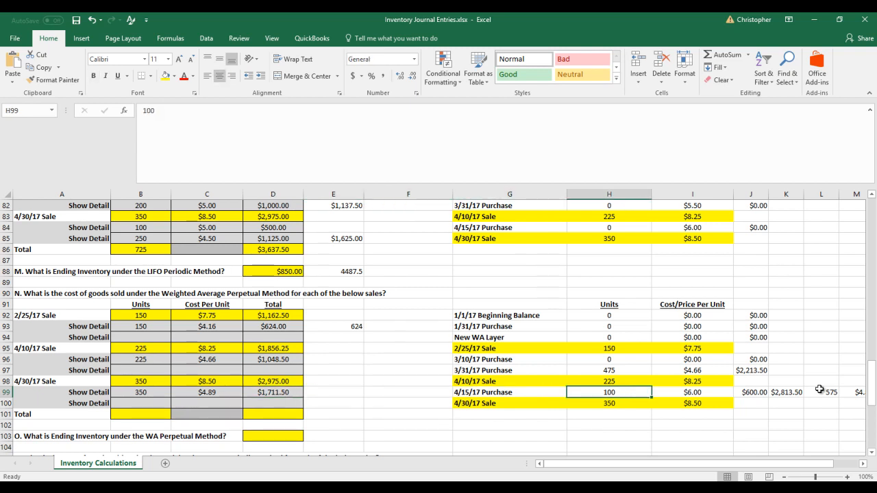
key(Up)
key(Up)
key(Down)
key(Down)
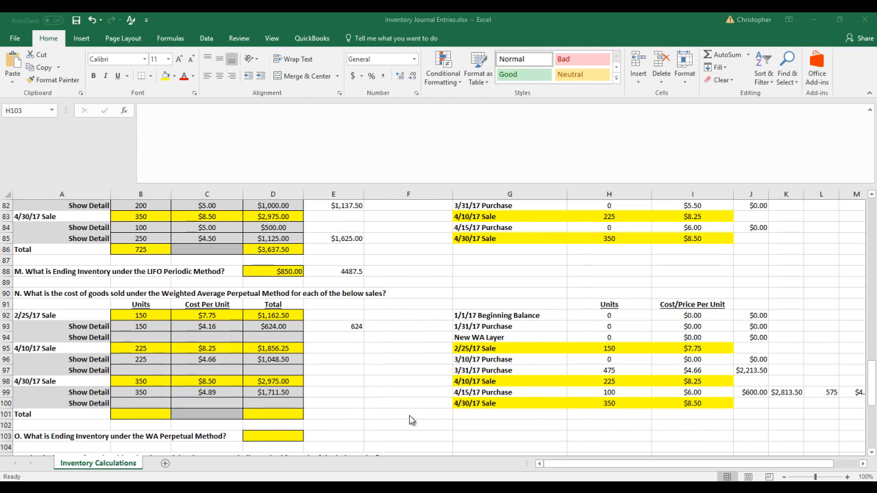
Set the units and cost per unit of the 3/31/17 purchase to 0
click(618, 370)
click(619, 370)
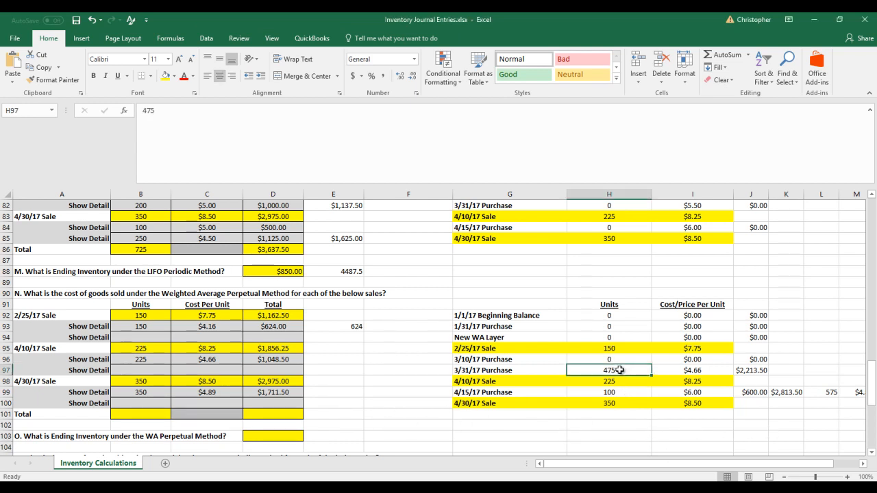
text(0)
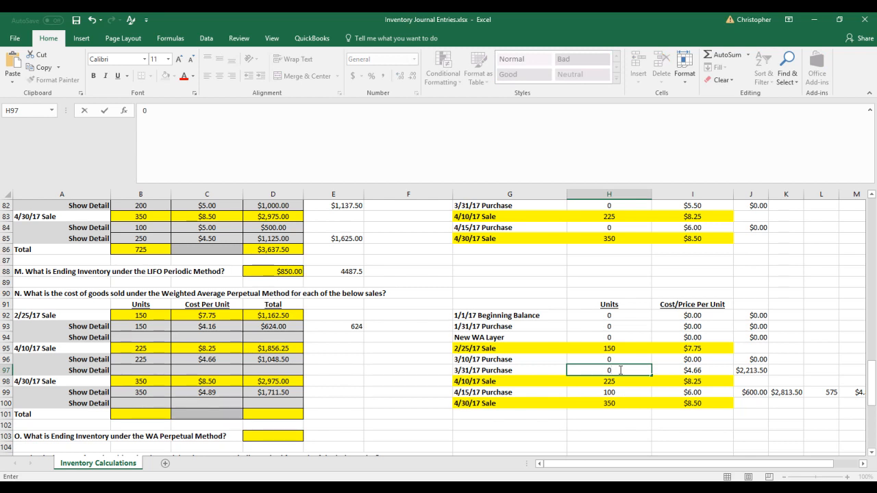
key(Tab)
text(0)
Update the 4/15/17 purchase layer in row 99 to 225 units at 4.89 per unit
key(Down)
key(Down)
text(4.89)
key(Left)
key(Left)
text(0)
key(Escape)
key(Right)
text(22)
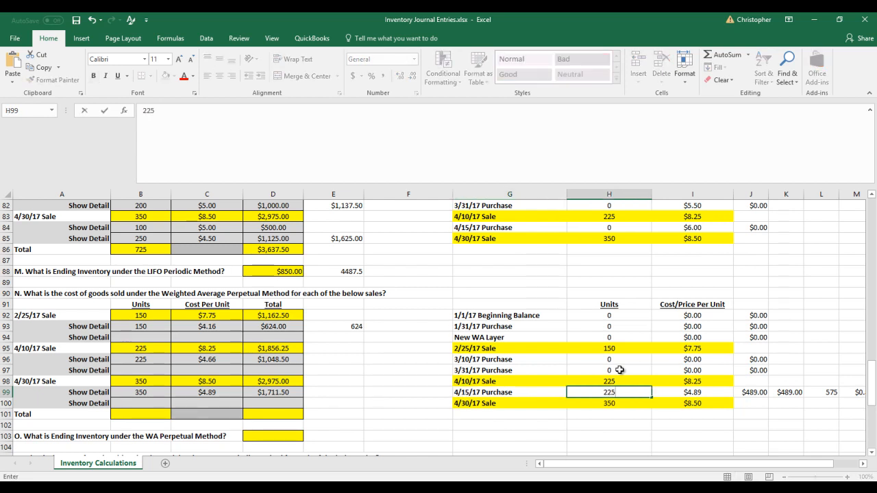
key(Return)
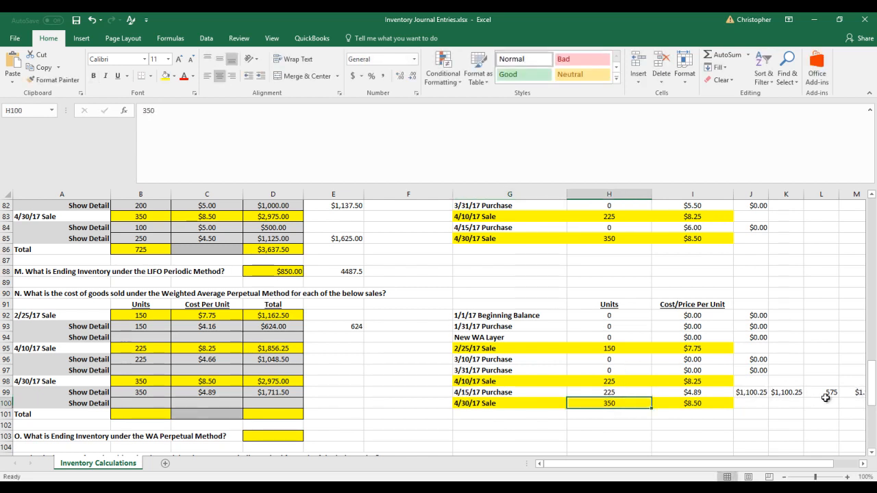
Clear the combined unit count and average cost in L99:M99
drag(830, 394, 857, 393)
key(Delete)
key(Left)
key(Left)
key(Left)
key(Left)
key(Left)
key(Left)
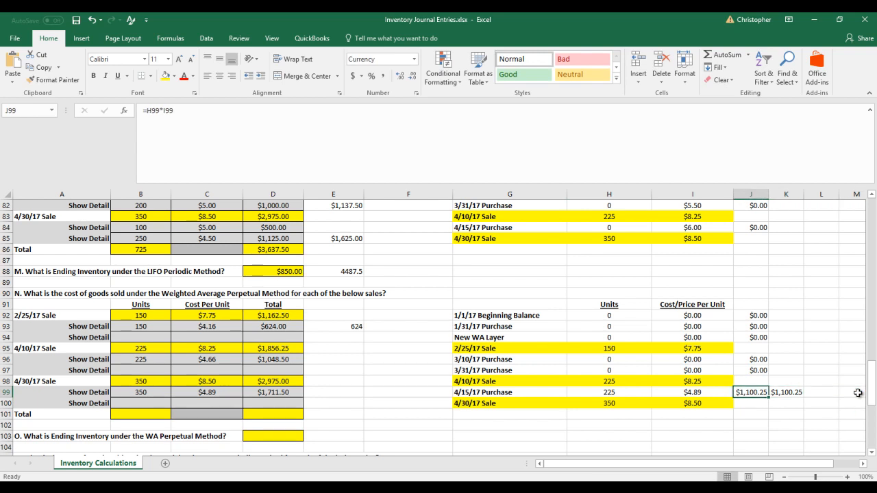
key(Left)
key(Left)
key(Left)
key(Left)
key(Left)
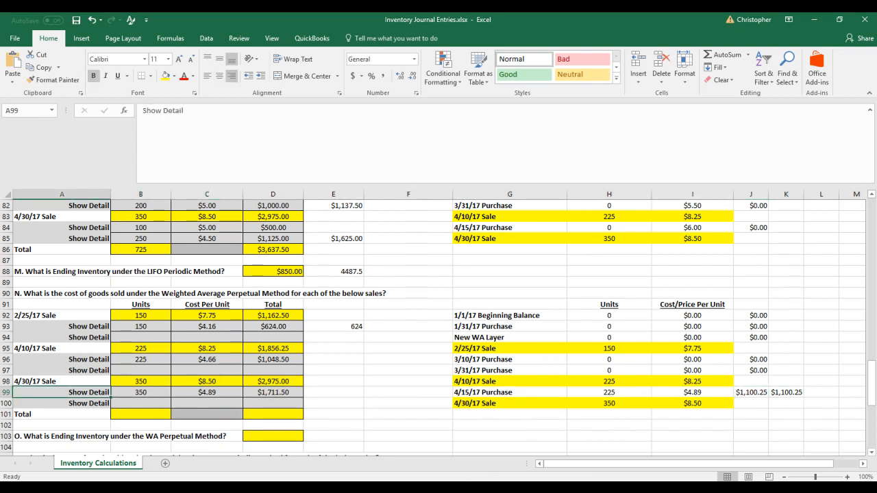
Total the units sold under the weighted average perpetual method in B101 with =B92+B95+B98
click(140, 414)
text(=)
key(Up)
key(Up)
key(Up)
key(Up)
key(Up)
key(Up)
key(Up)
key(Up)
key(Up)
text(+)
key(Up)
key(Up)
key(Up)
key(Up)
key(Up)
key(Up)
text(+)
key(Up)
key(Up)
key(Up)
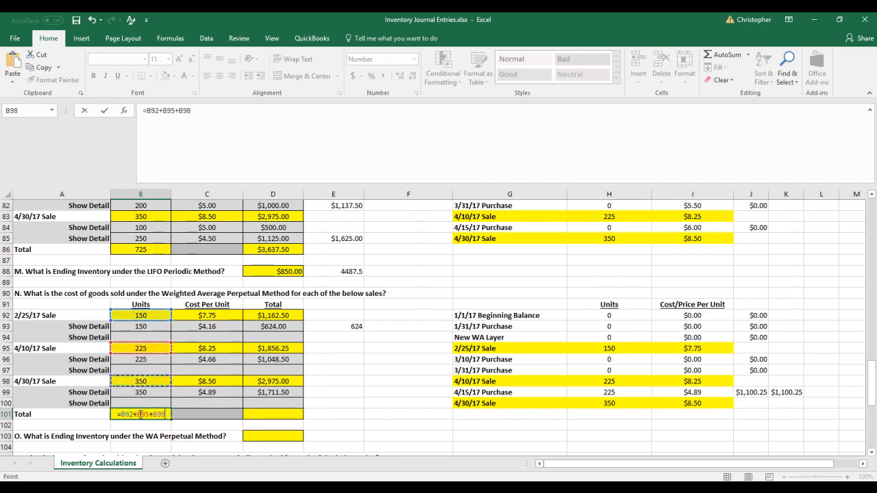
key(Return)
Total the weighted average perpetual cost of goods sold in D101 by adding D93, D96 and D99
key(Up)
key(Right)
key(Right)
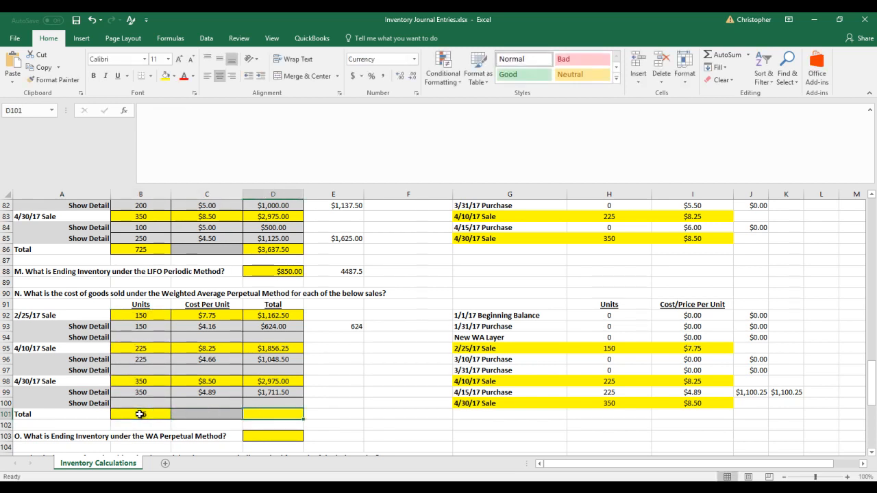
text(=)
key(Up)
key(Up)
key(Up)
key(Up)
key(Up)
key(Up)
key(Up)
key(Up)
text(+)
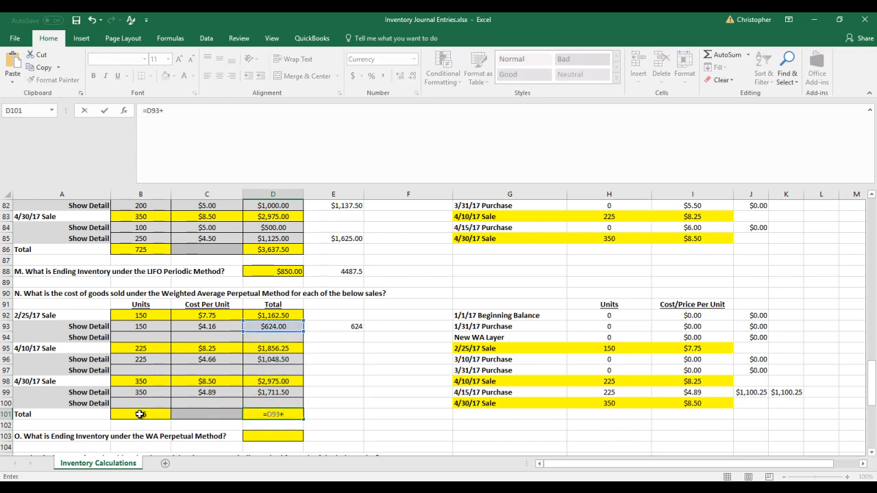
key(Up)
key(Up)
key(Up)
key(Up)
key(Up)
text(+)
key(Up)
key(Up)
key(Return)
key(Up)
key(Right)
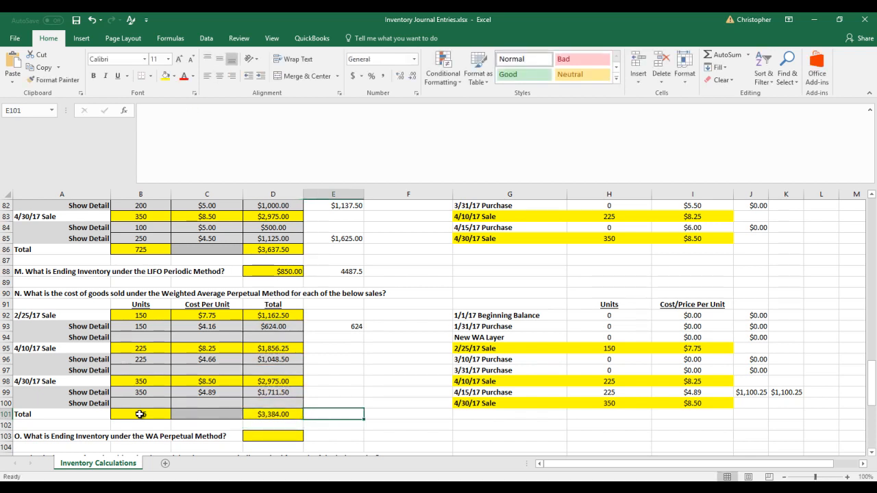
Enter 1100.25 in D103 as the ending inventory under the WA Perpetual Method, taken from the remaining layer's total in J99
click(287, 430)
scroll(285, 431, down, 2)
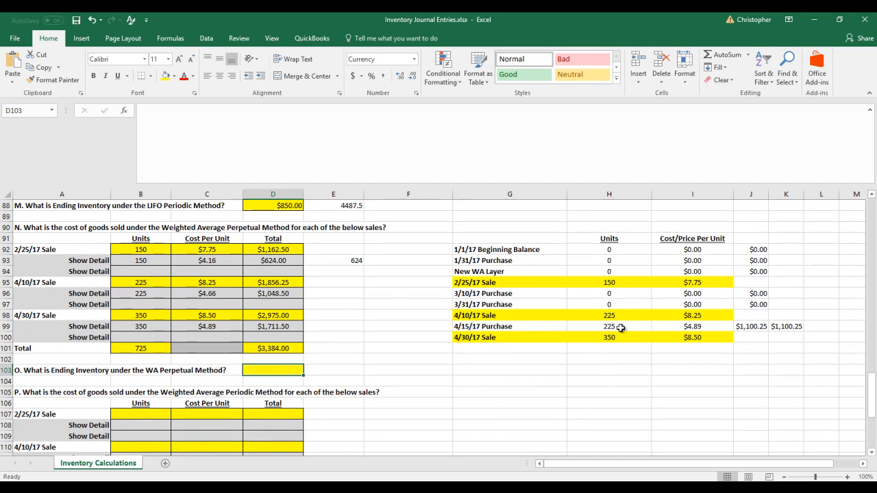
click(714, 327)
key(Right)
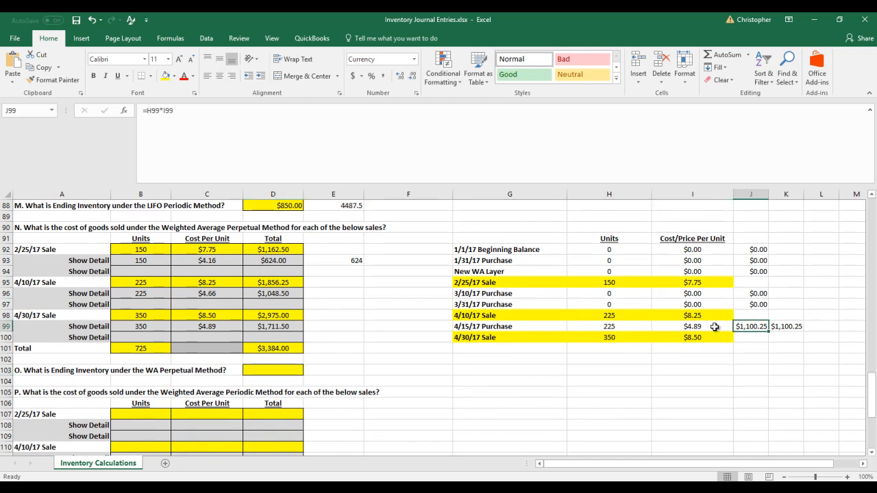
click(274, 367)
text(1,100.2)
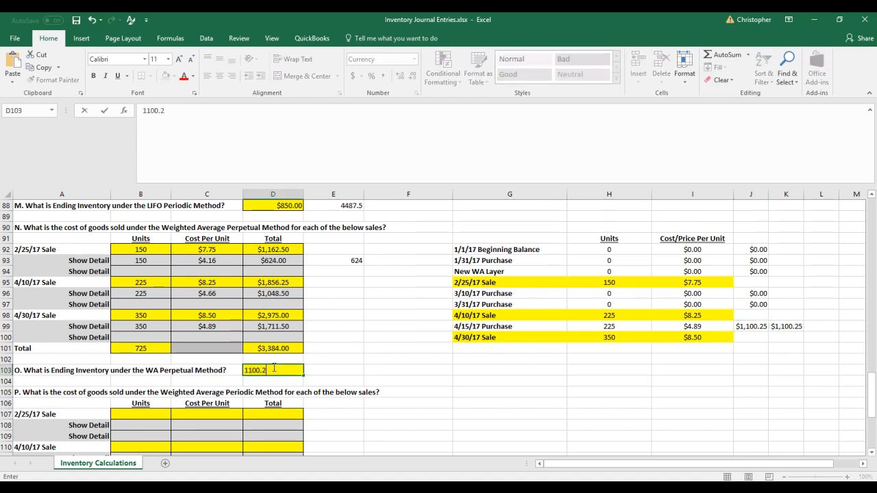
text(5)
Add cost of goods sold and ending inventory as a check total in E103 with =D101+D103
key(Tab)
text(=)
key(Left)
key(Up)
key(Up)
text(+)
key(Left)
key(Return)
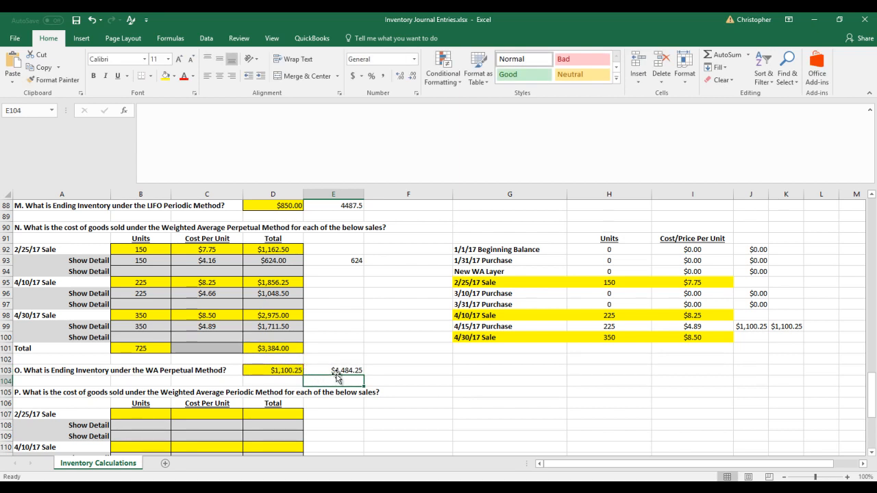
Compare the WA perpetual check total in E103 with the LIFO check totals in E88 and E73, and review the ending inventory answer
click(353, 368)
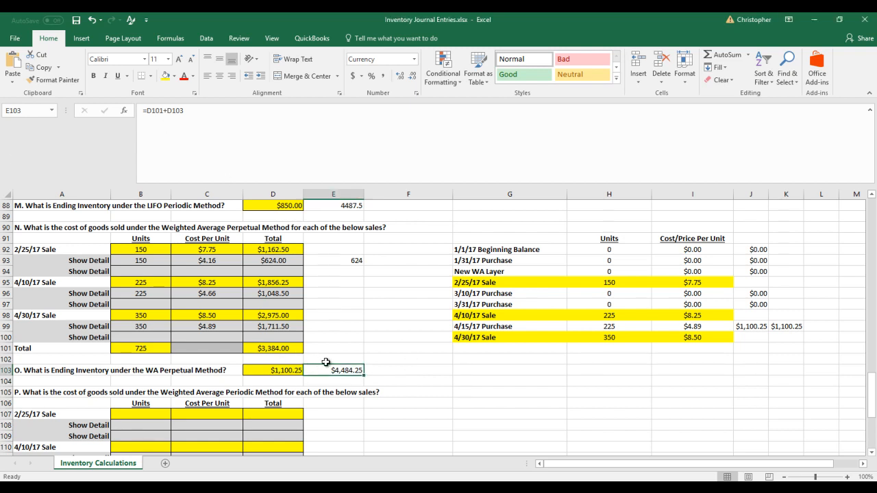
scroll(335, 370, up, 3)
click(361, 304)
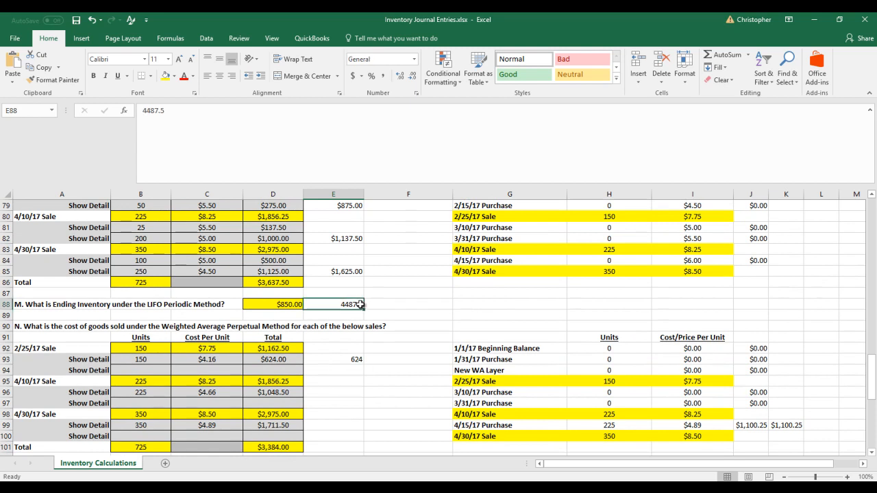
scroll(359, 304, up, 4)
click(352, 272)
scroll(353, 276, up, 3)
scroll(353, 276, up, 10)
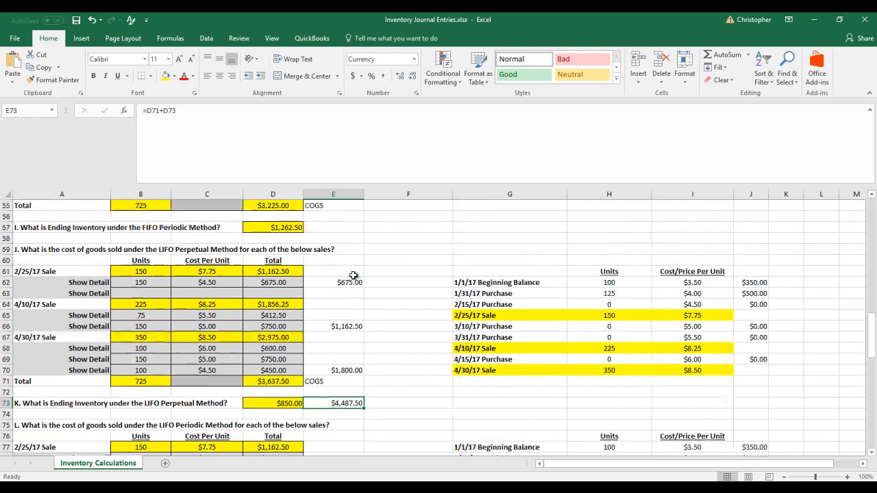
scroll(354, 306, down, 4)
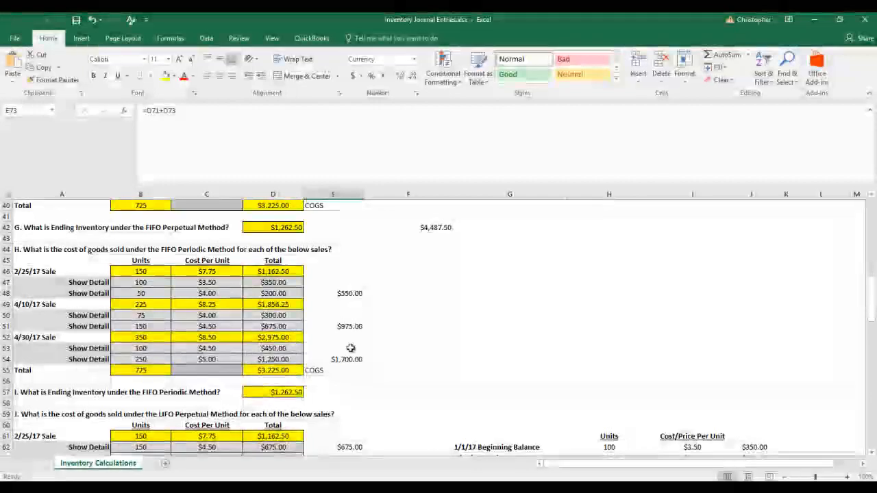
scroll(354, 306, down, 17)
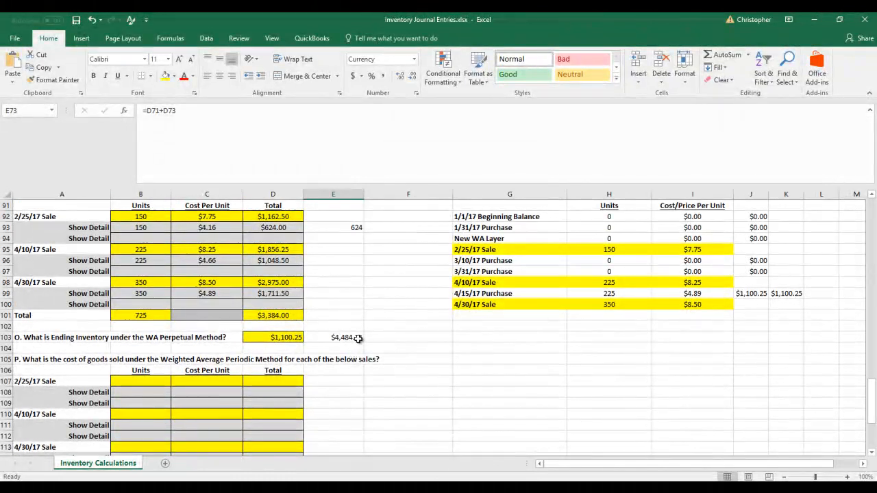
scroll(355, 338, up, 2)
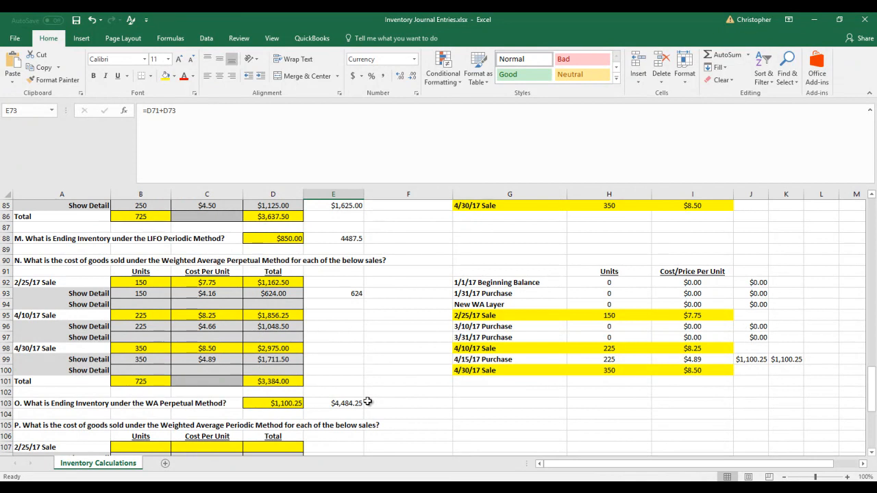
key(Left)
key(Left)
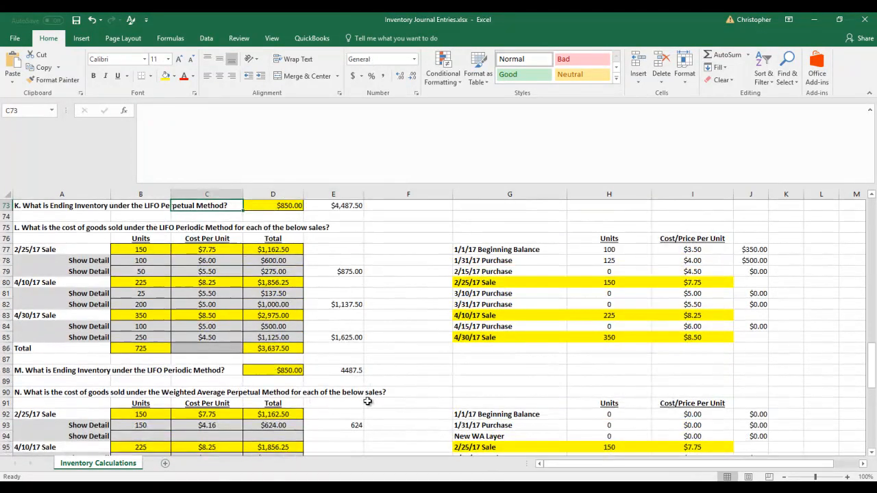
scroll(368, 401, down, 5)
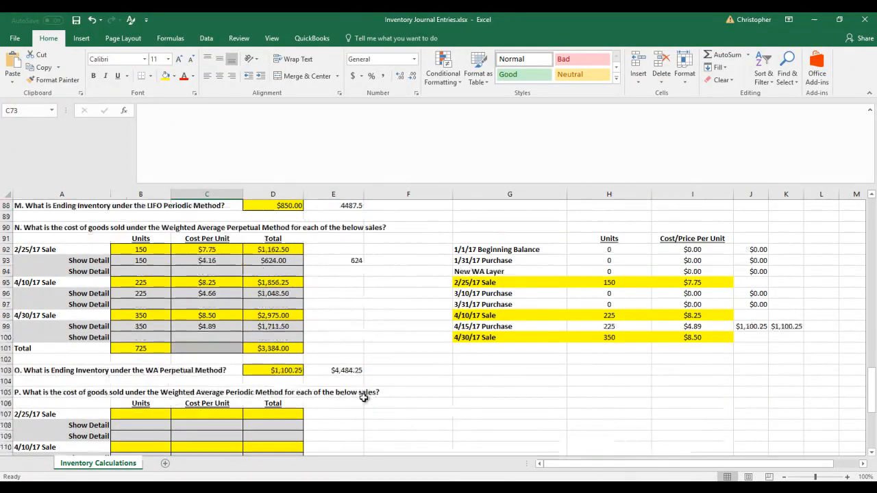
click(291, 368)
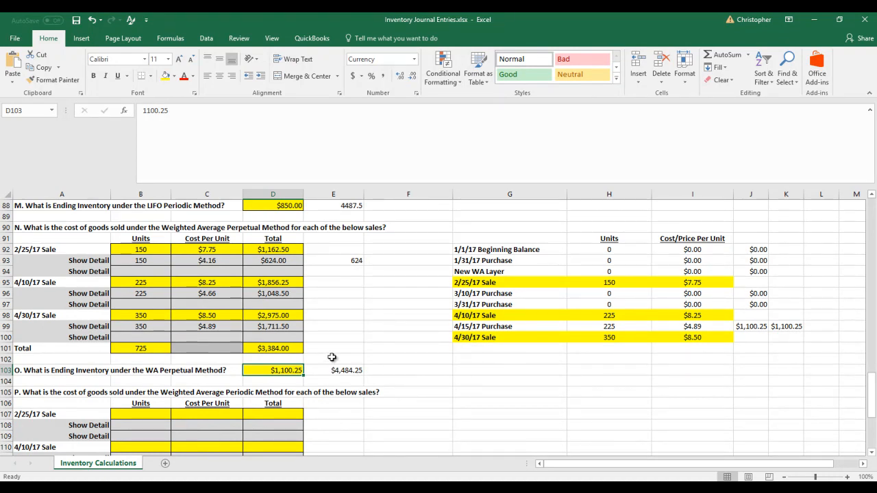
scroll(331, 357, down, 5)
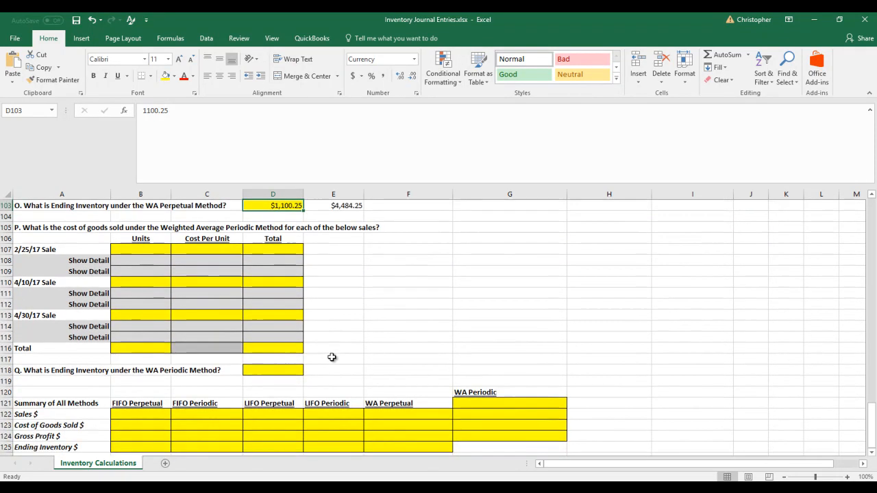
scroll(331, 357, up, 8)
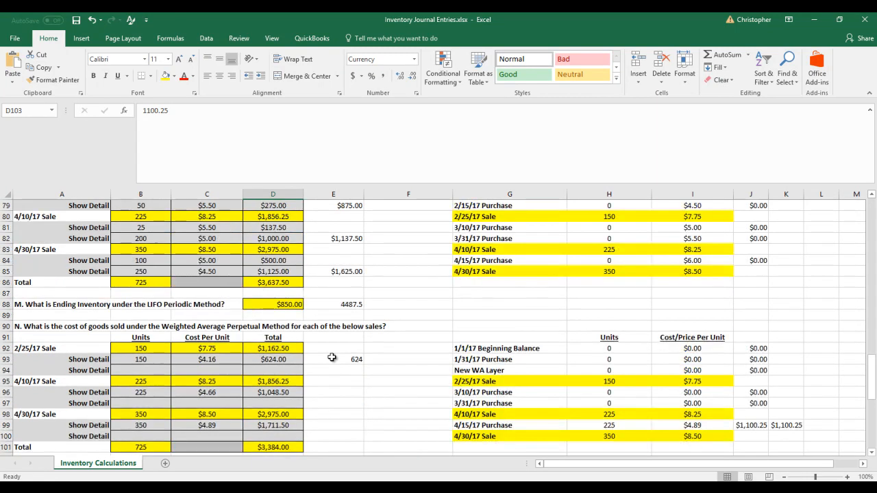
Copy the beginning balance, purchase and sale table in A3:D12 and paste it at G107, beside the Weighted Average Periodic section
scroll(331, 357, up, 20)
right_click(61, 238)
click(51, 225)
drag(50, 225, 255, 325)
right_click(255, 314)
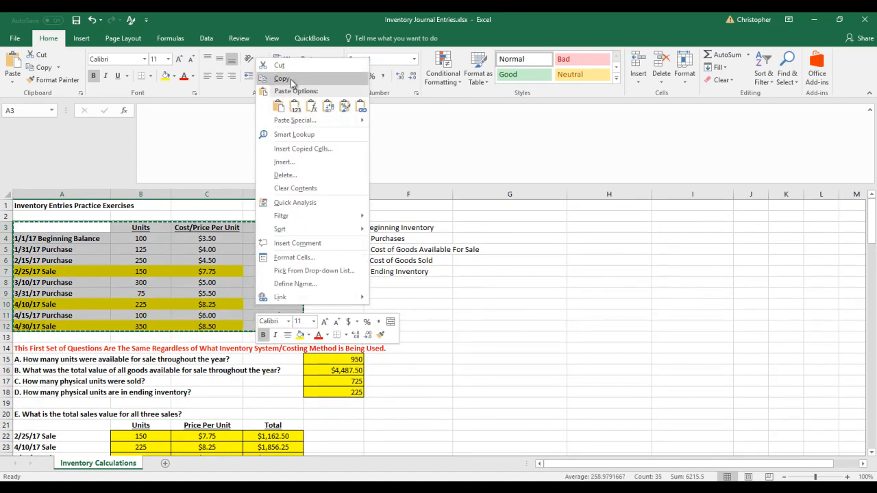
click(282, 80)
scroll(327, 313, down, 20)
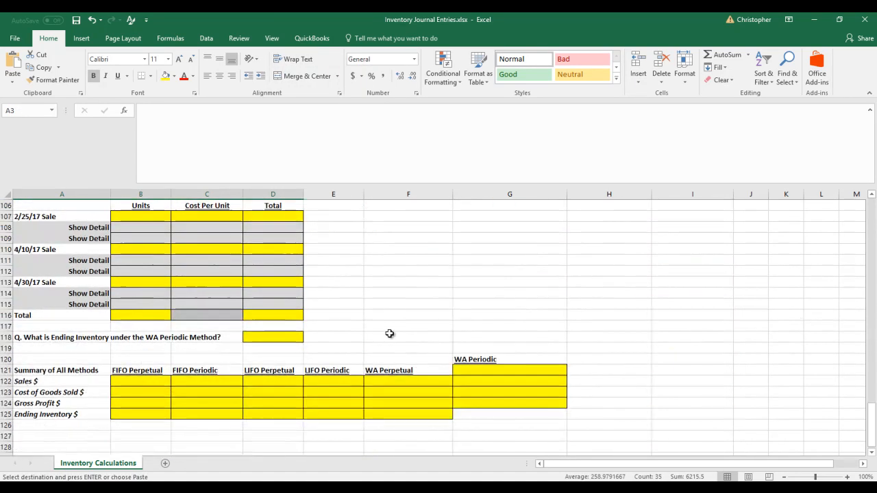
scroll(389, 333, up, 3)
right_click(498, 315)
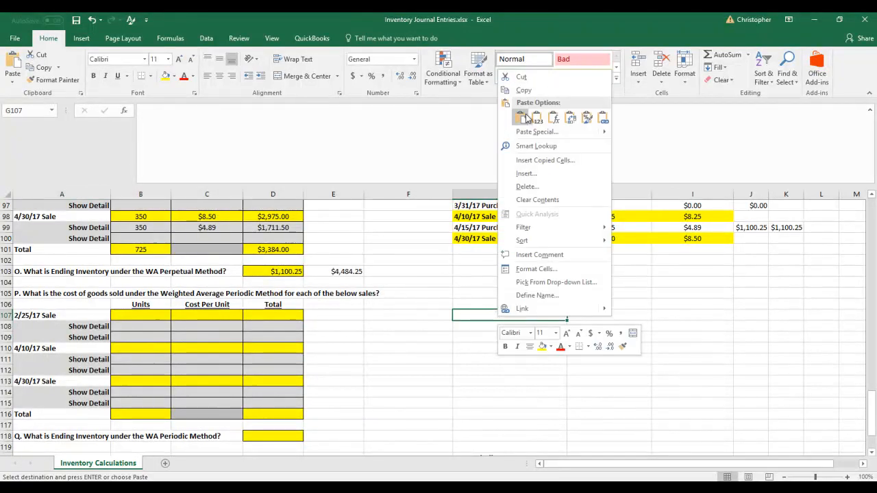
click(522, 118)
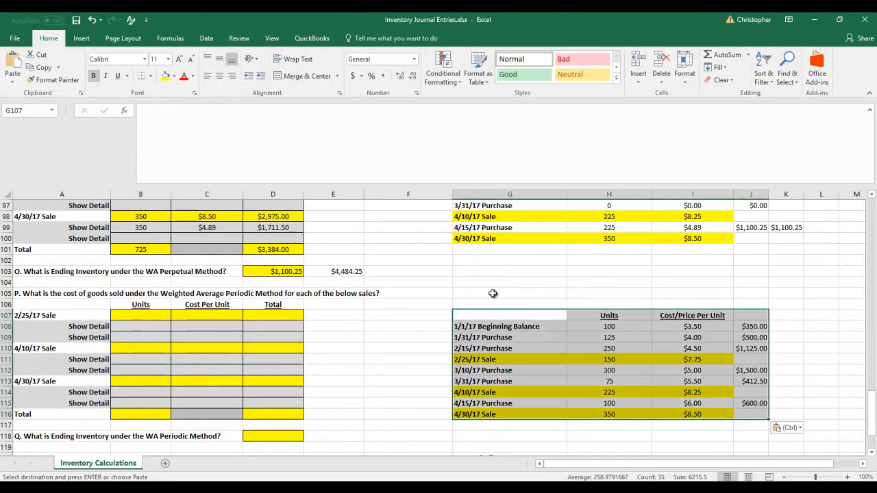
Fill in the 2/25/17 sale in row 107 with 150 units at 7.75 and a total formula of =B107*C107
click(152, 316)
key(Escape)
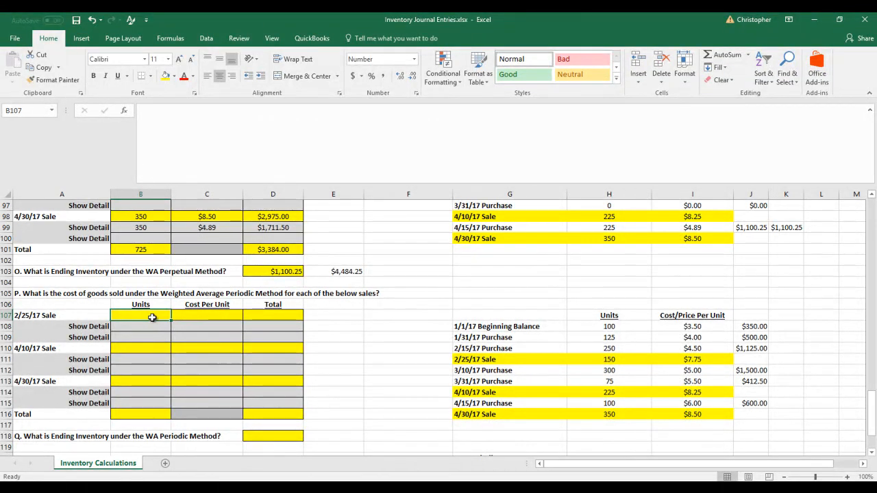
text(150)
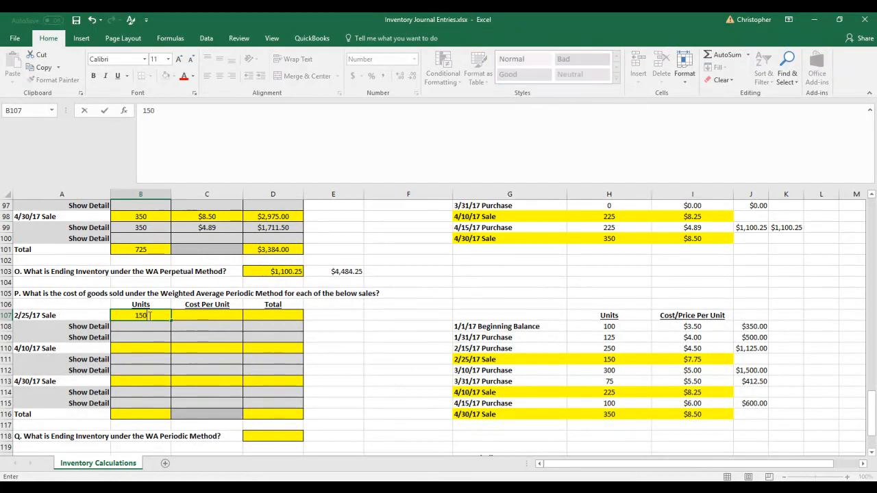
key(Tab)
text(7.75)
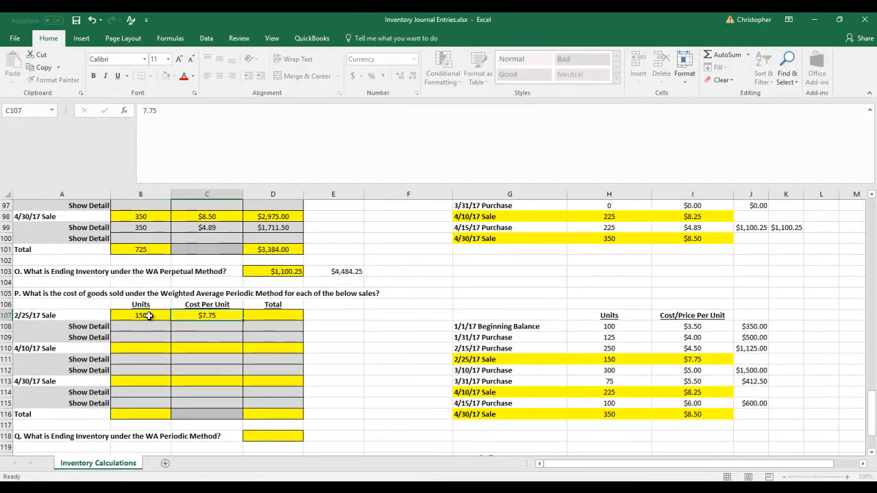
key(Tab)
text(=)
key(Left)
key(Left)
text(*)
key(Left)
key(Return)
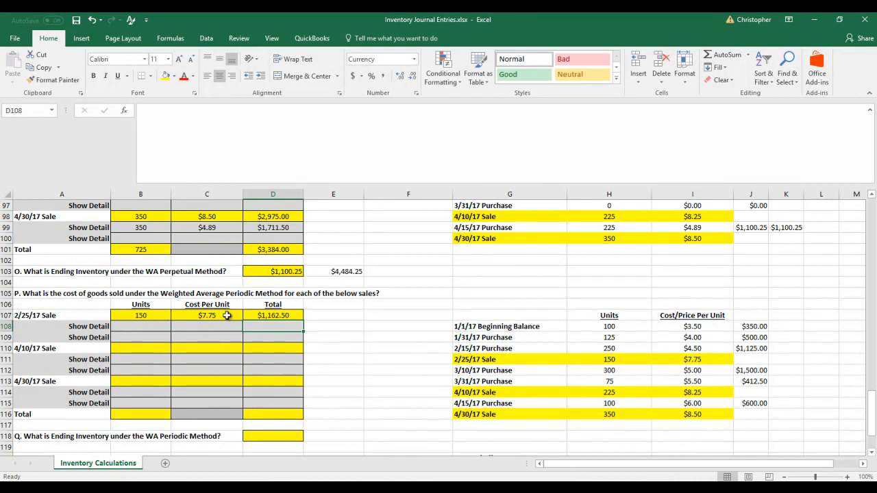